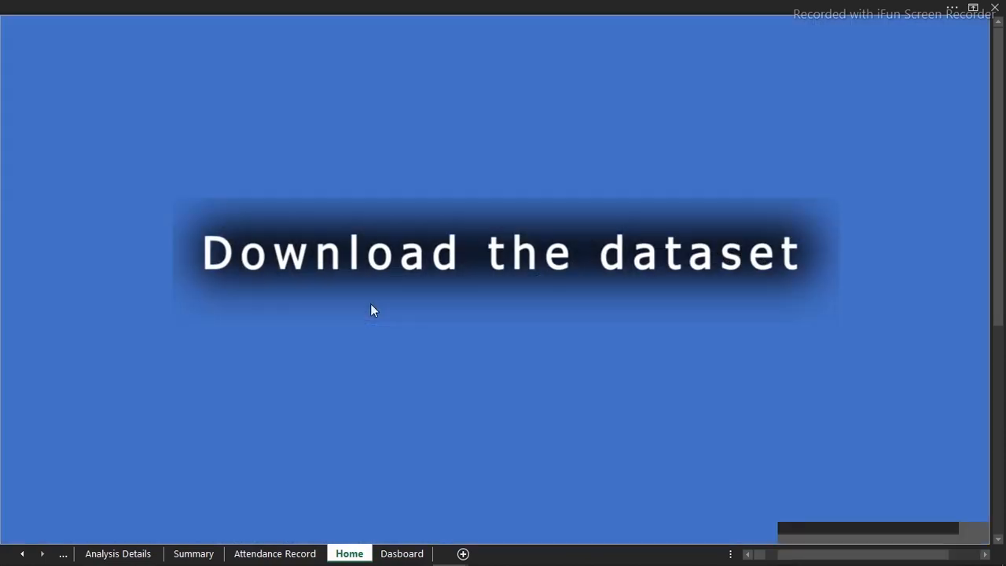
# Open the dashboard from the Home page and show the weekly analysis by Work Hours for Employee 7
pyautogui.click(370, 305)
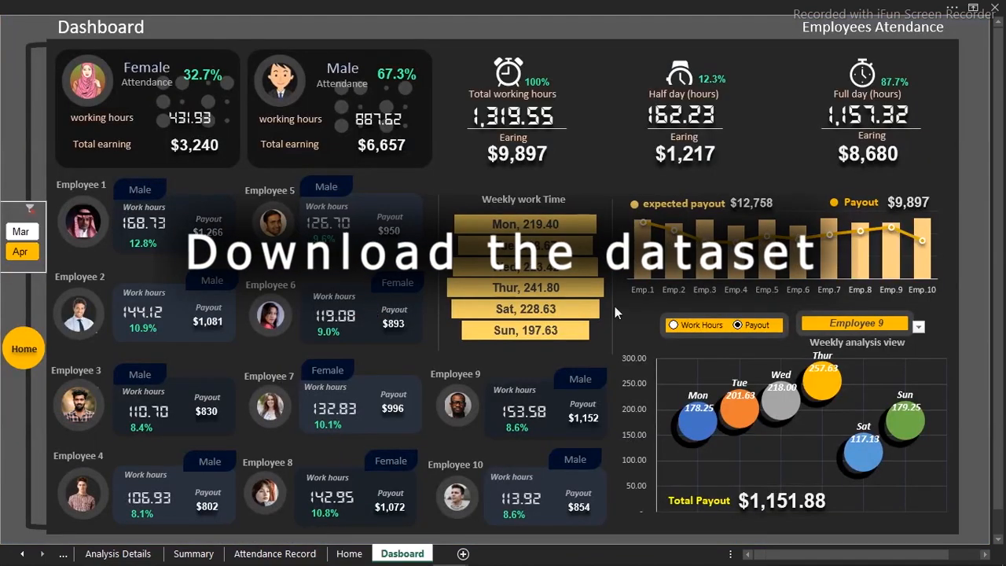
pyautogui.click(701, 327)
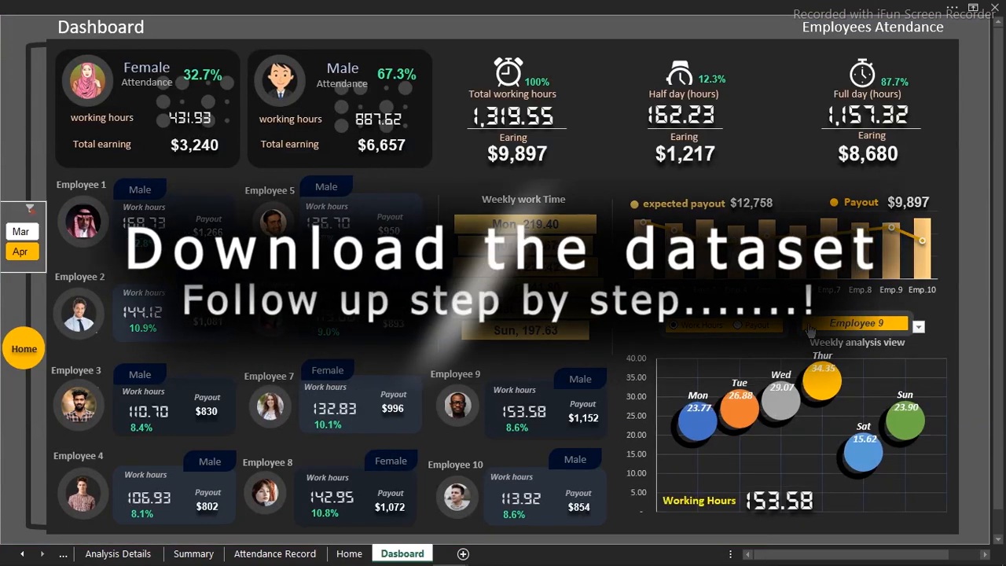
pyautogui.click(918, 326)
pyautogui.click(880, 397)
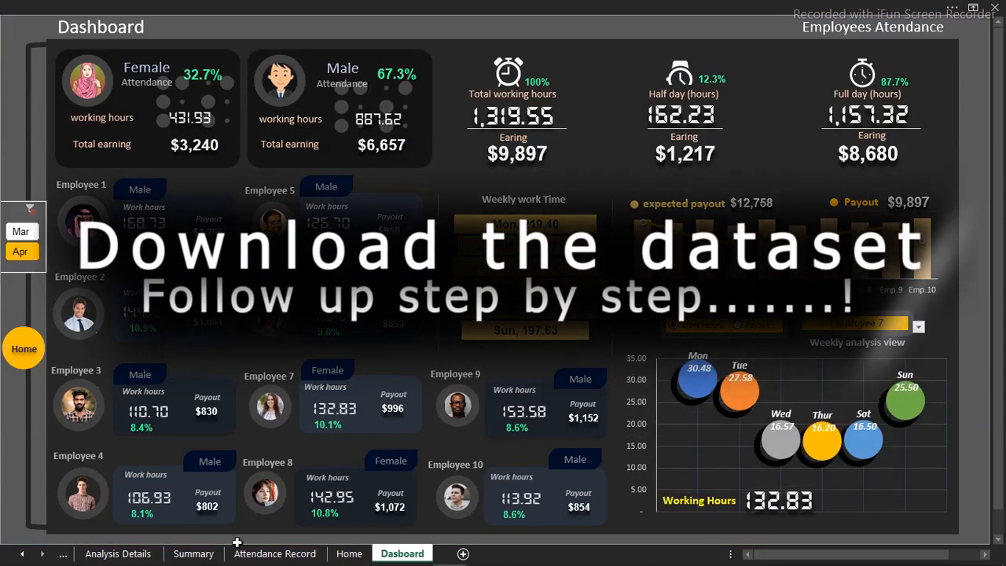
# Review the Analysis Details sheet, then return through the dashboard to the finished Home page
pyautogui.click(117, 553)
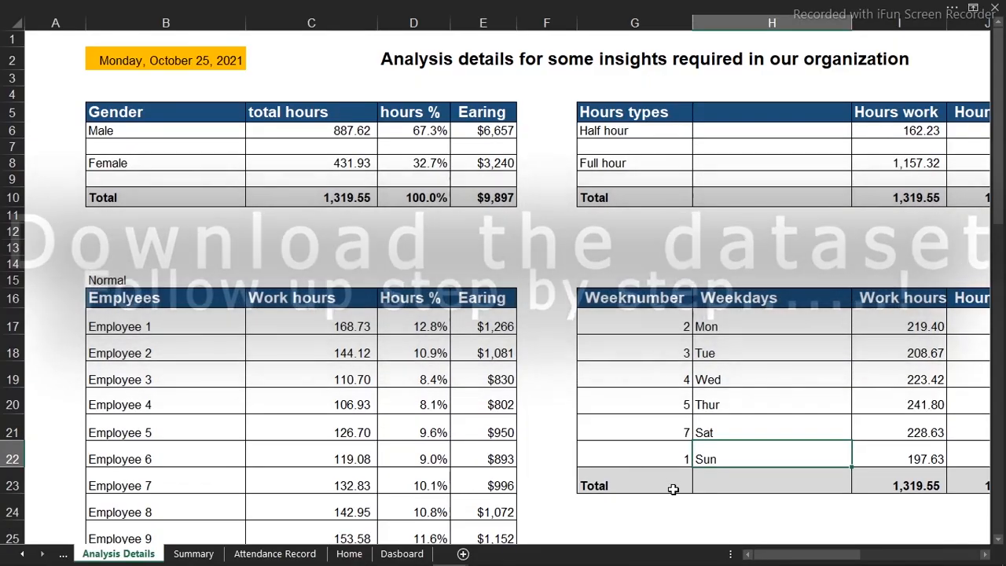
pyautogui.moveTo(761, 555)
pyautogui.mouseDown()
pyautogui.moveTo(872, 550)
pyautogui.moveTo(766, 550)
pyautogui.mouseUp()
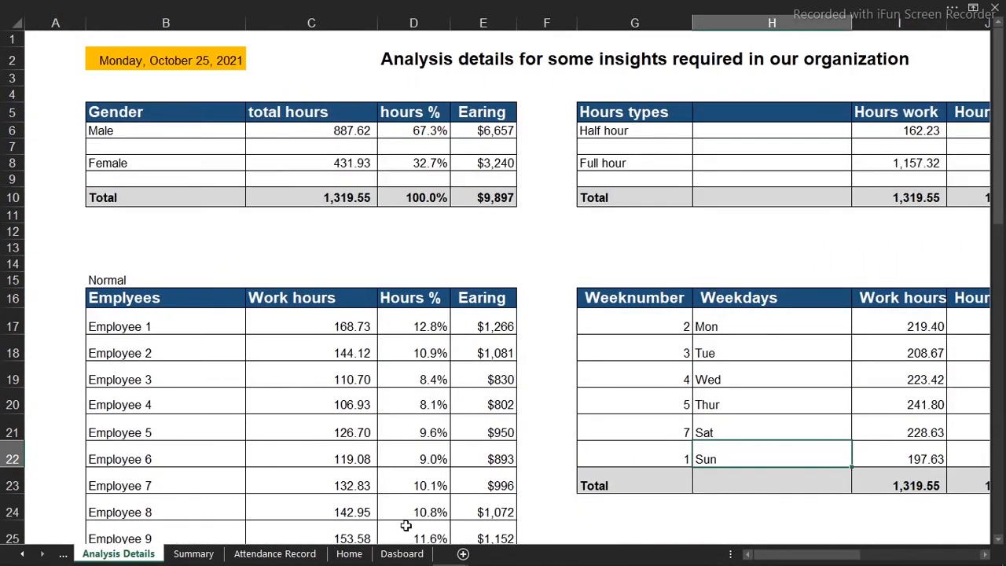
pyautogui.click(402, 553)
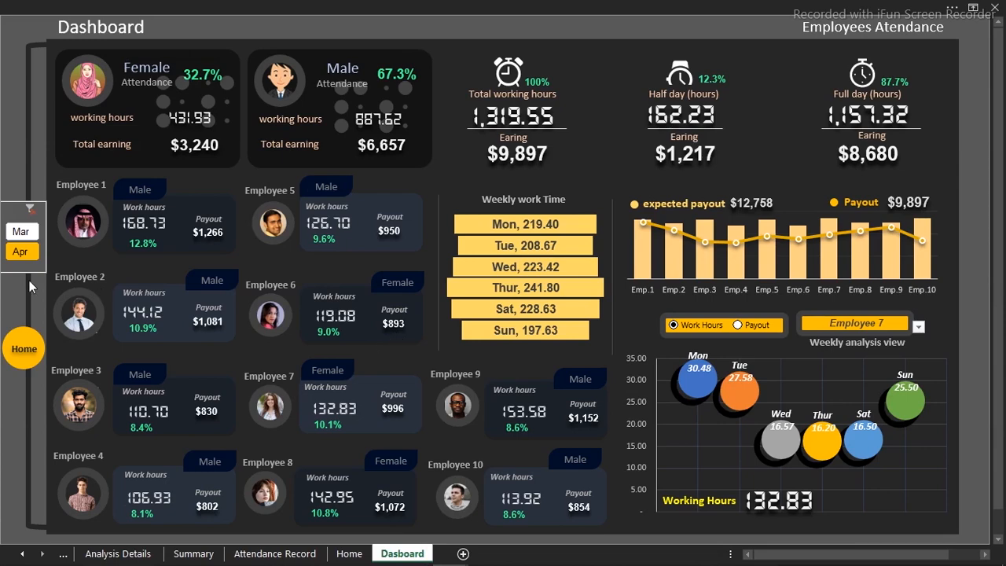
pyautogui.click(28, 349)
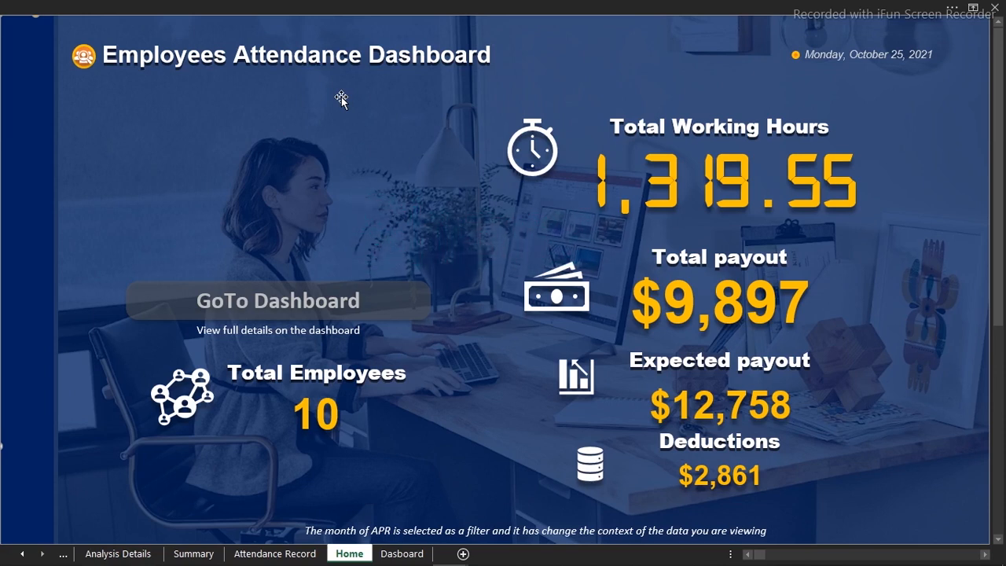
pyautogui.click(299, 6)
pyautogui.click(28, 34)
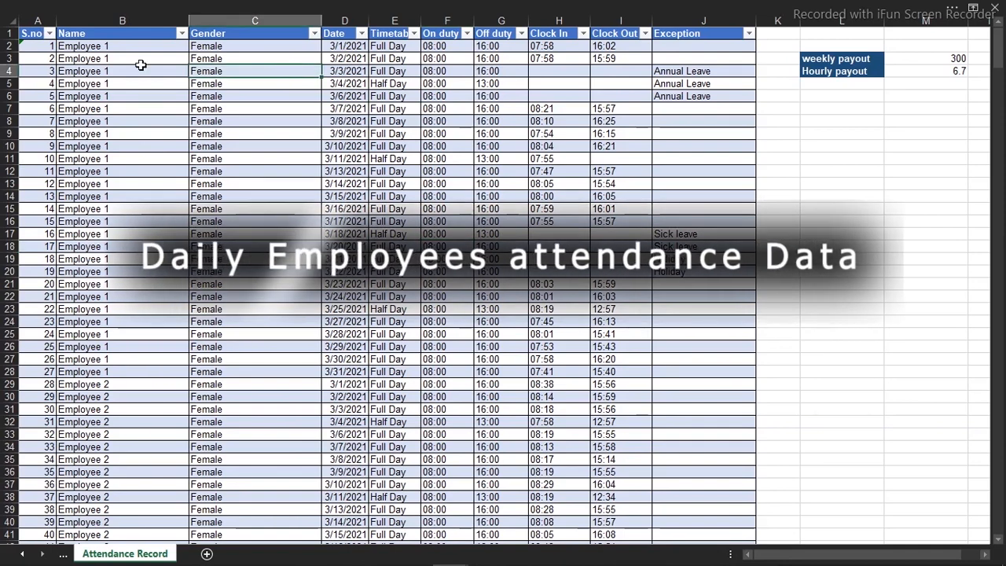
# Examine the employee, timetable, duty and clock-time columns of the Attendance Record sheet in the Datasource workbook
pyautogui.click(99, 59)
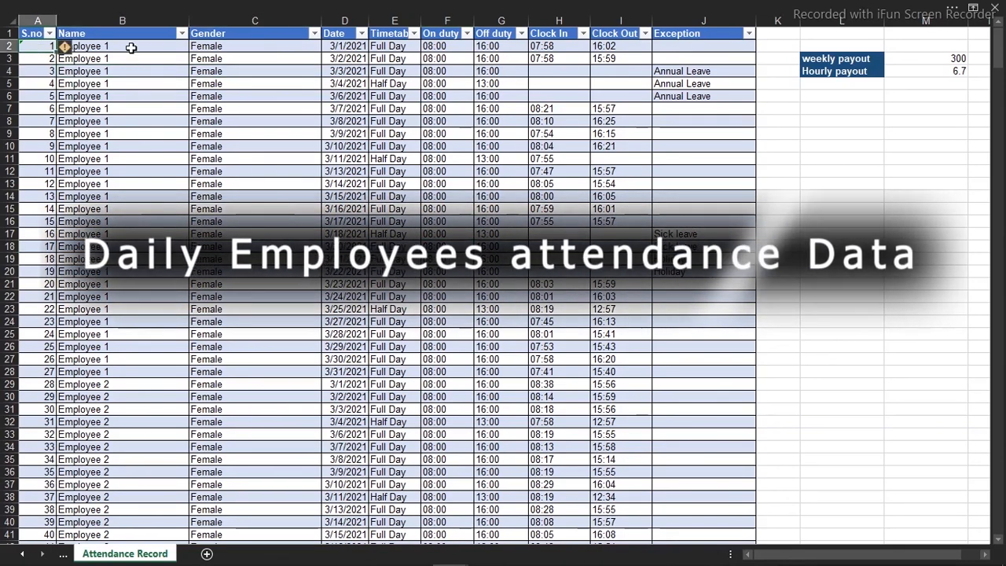
pyautogui.click(444, 96)
pyautogui.click(578, 95)
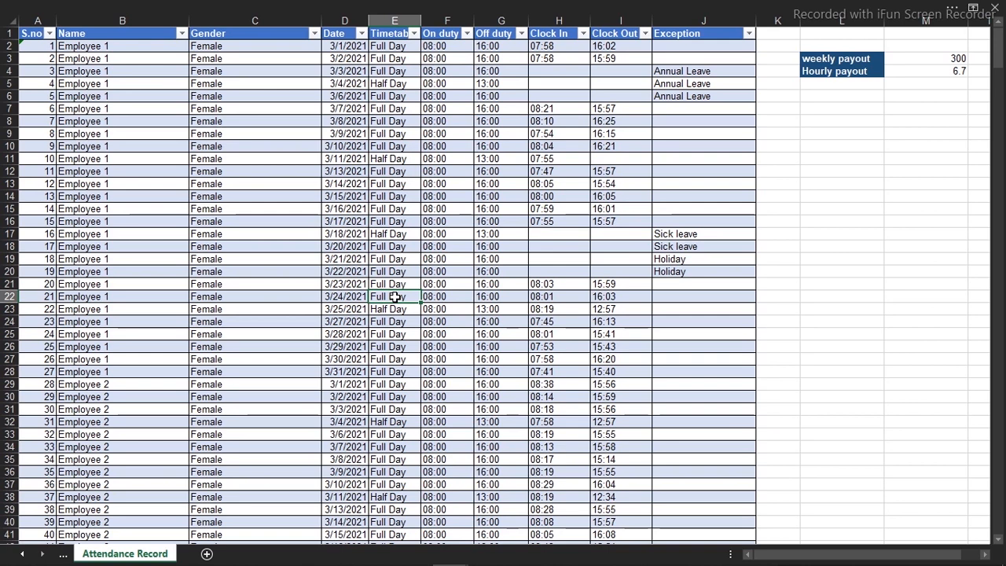
pyautogui.press('Right')
pyautogui.press('Right')
pyautogui.press('Right')
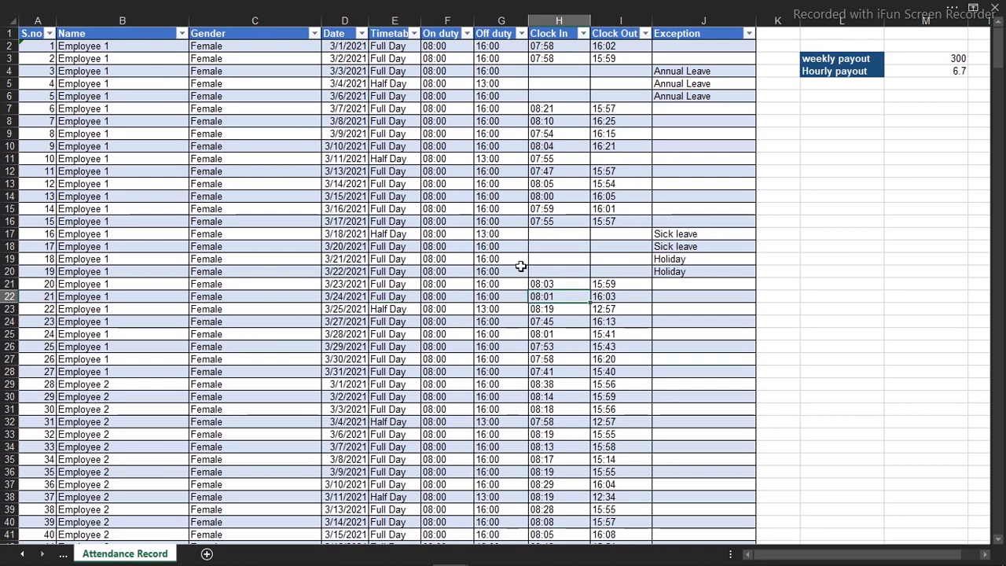
# Add a new worksheet after Attendance Record and name it Home
pyautogui.click(207, 555)
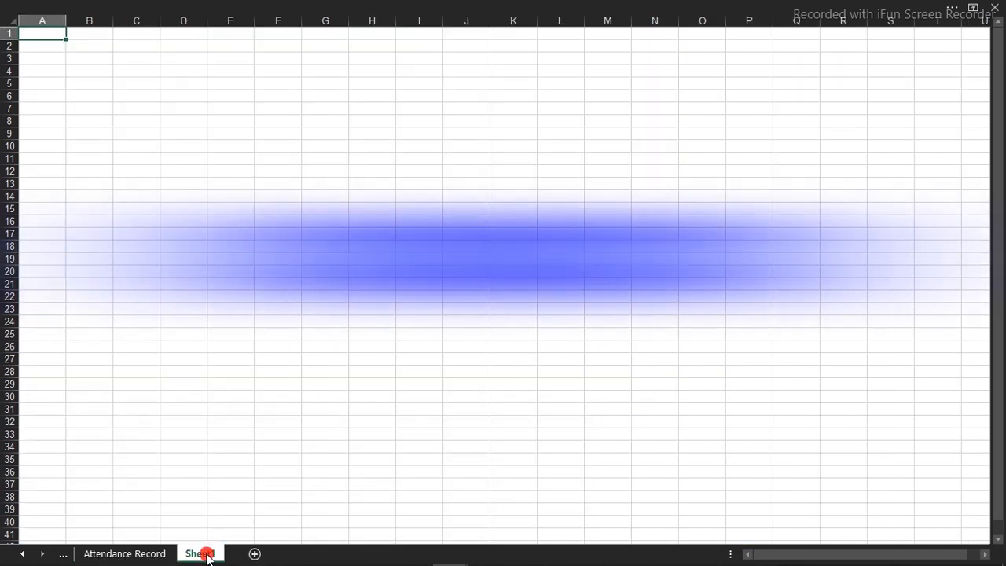
pyautogui.write('Home')
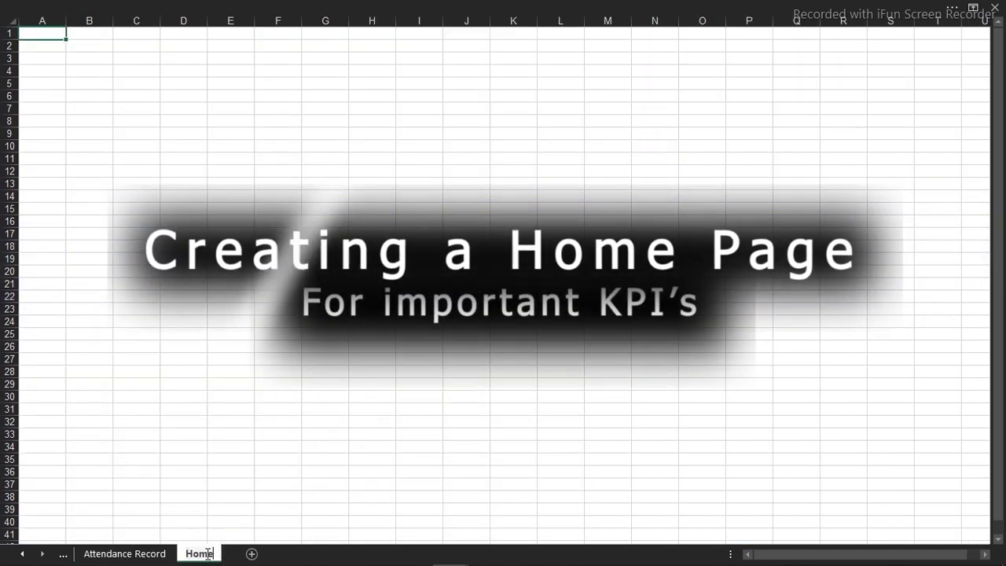
pyautogui.press('Return')
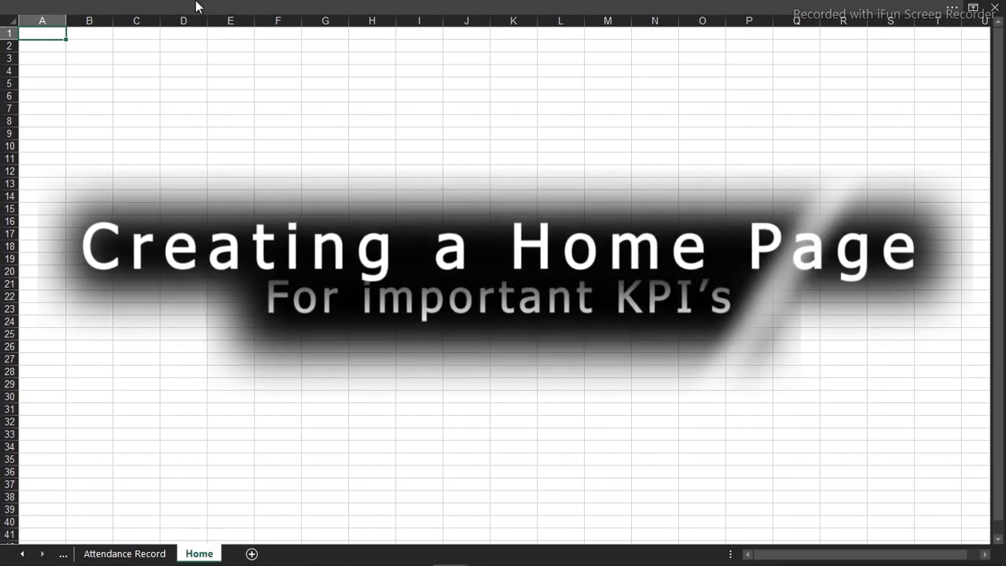
# Hide the gridlines and the row and column headings on the Home sheet, and return to the full-sheet display
pyautogui.click(197, 6)
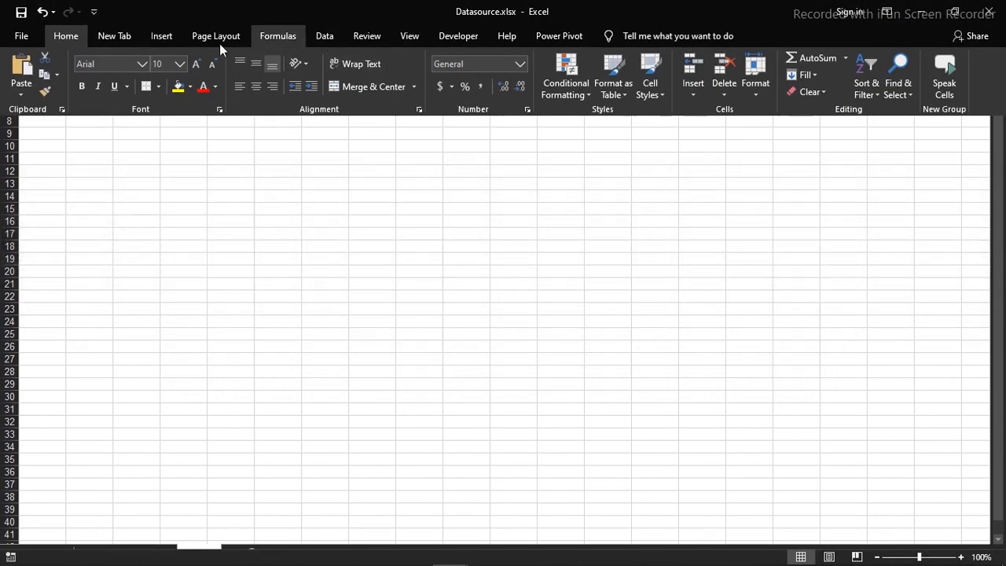
pyautogui.click(414, 36)
pyautogui.click(237, 89)
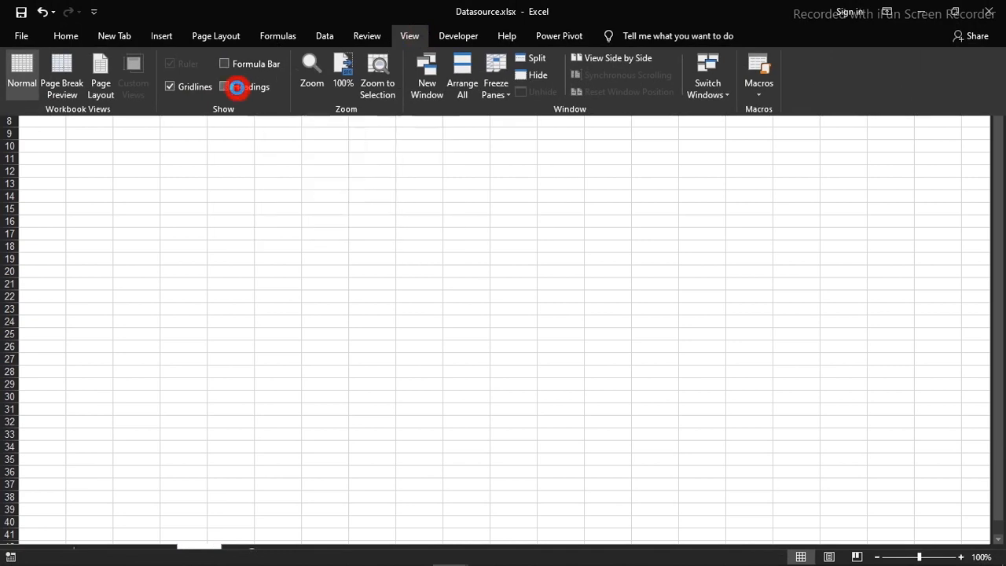
pyautogui.click(175, 90)
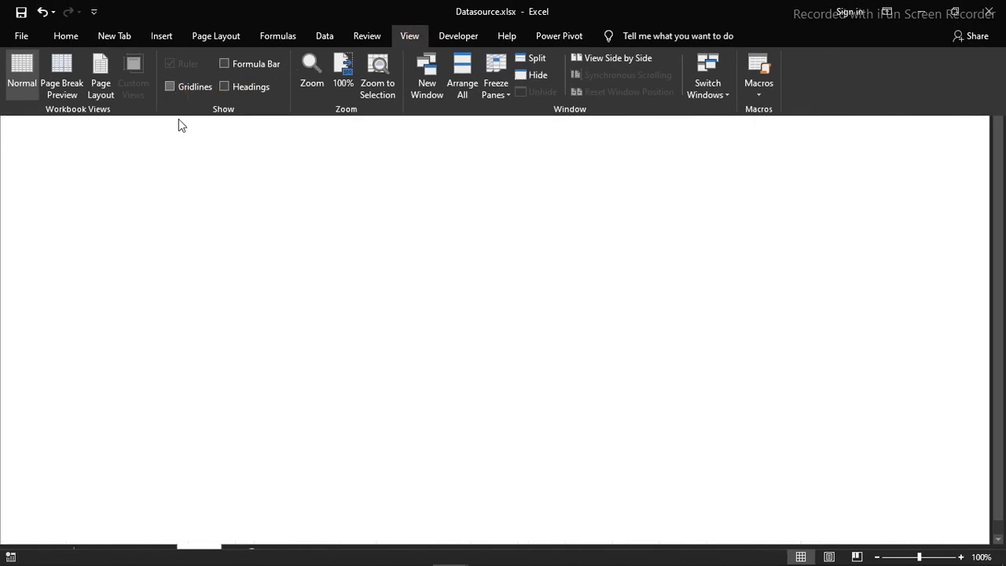
pyautogui.hotkey('ctrl', 'shift', 'F1')
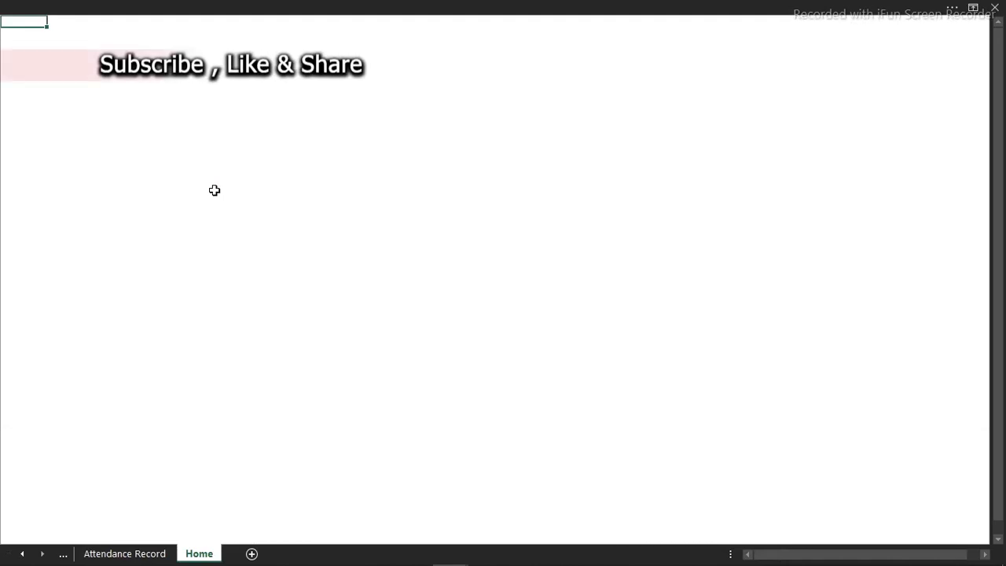
pyautogui.click(334, 233)
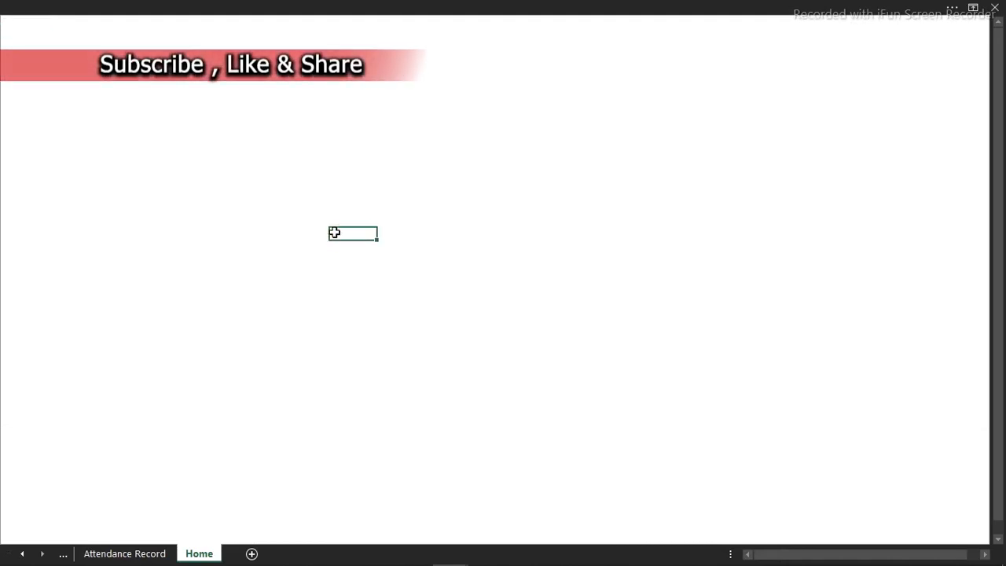
pyautogui.click(299, 7)
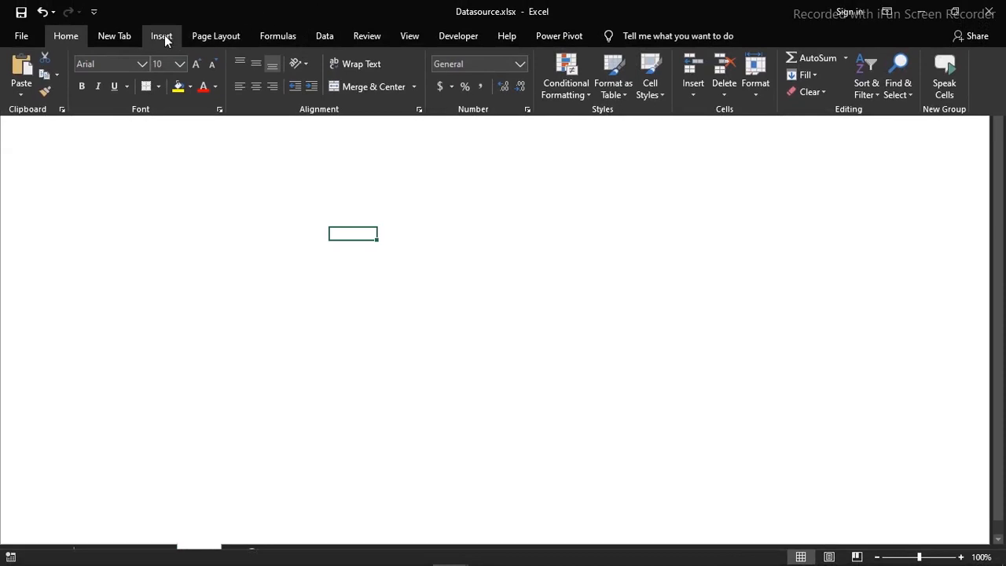
pyautogui.click(164, 35)
pyautogui.click(181, 95)
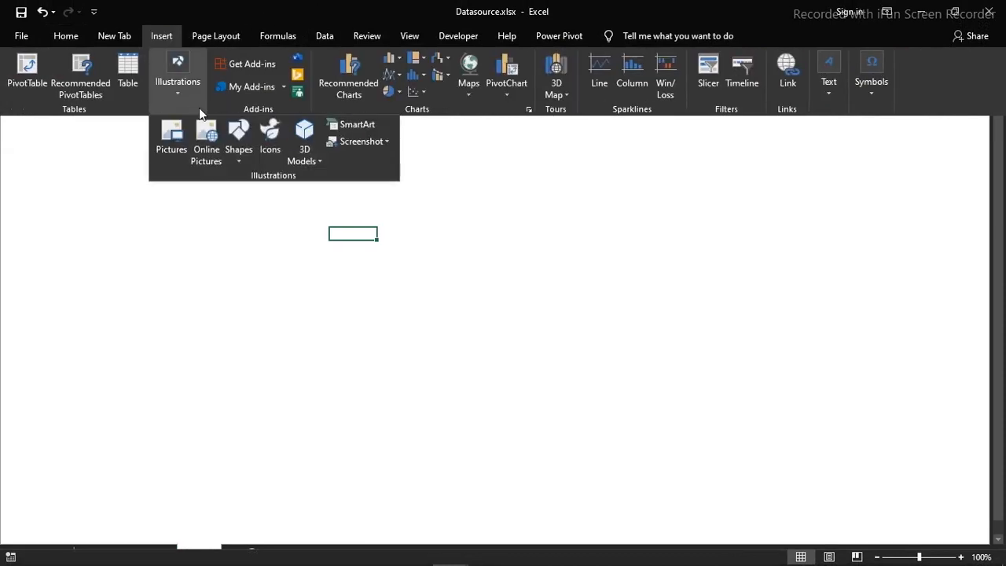
pyautogui.click(239, 161)
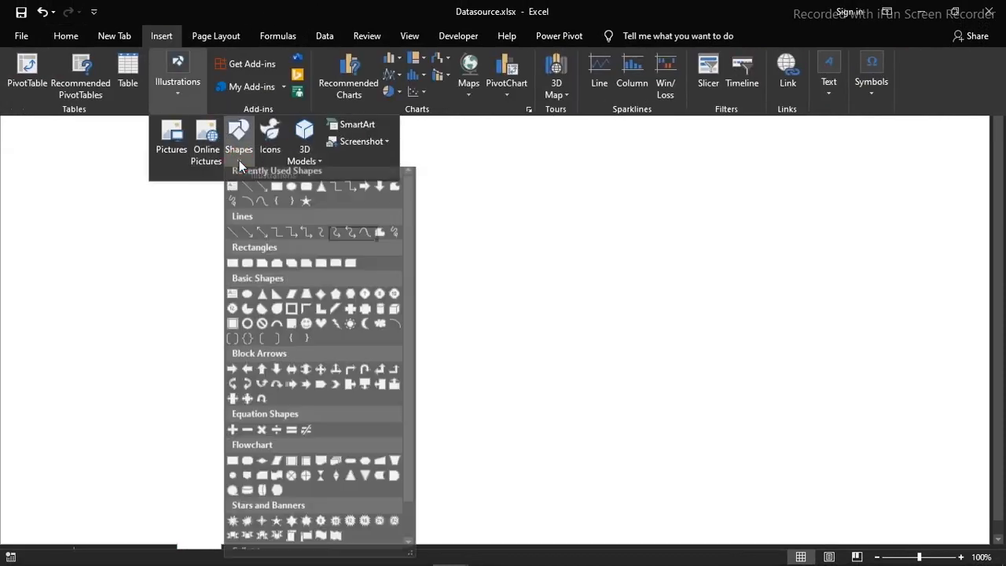
pyautogui.click(239, 161)
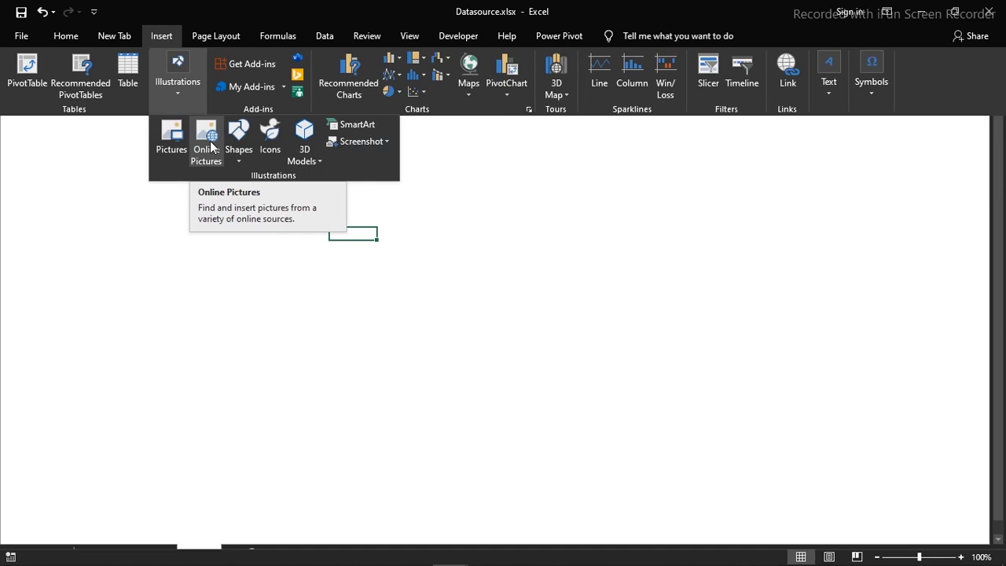
pyautogui.click(161, 247)
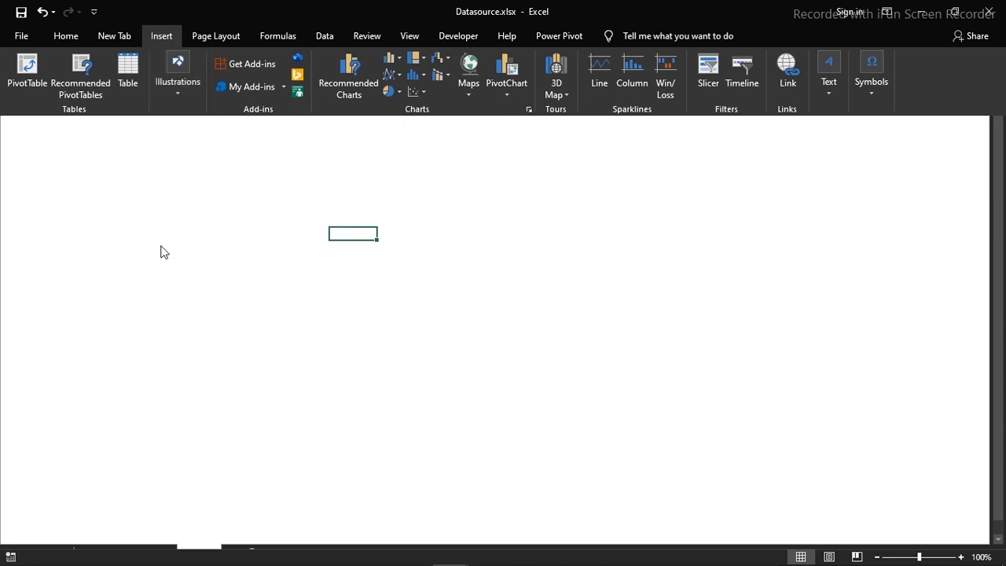
pyautogui.click(160, 249)
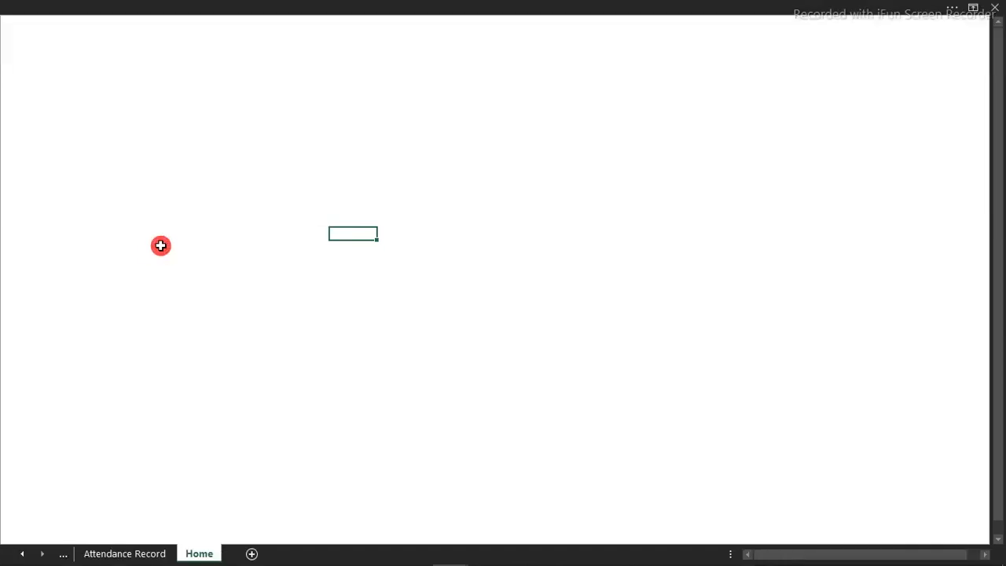
pyautogui.click(160, 247)
# Switch to the Attendance Report workbook and copy the photo of the woman at an office desk from Sheet4
pyautogui.moveTo(416, 548)
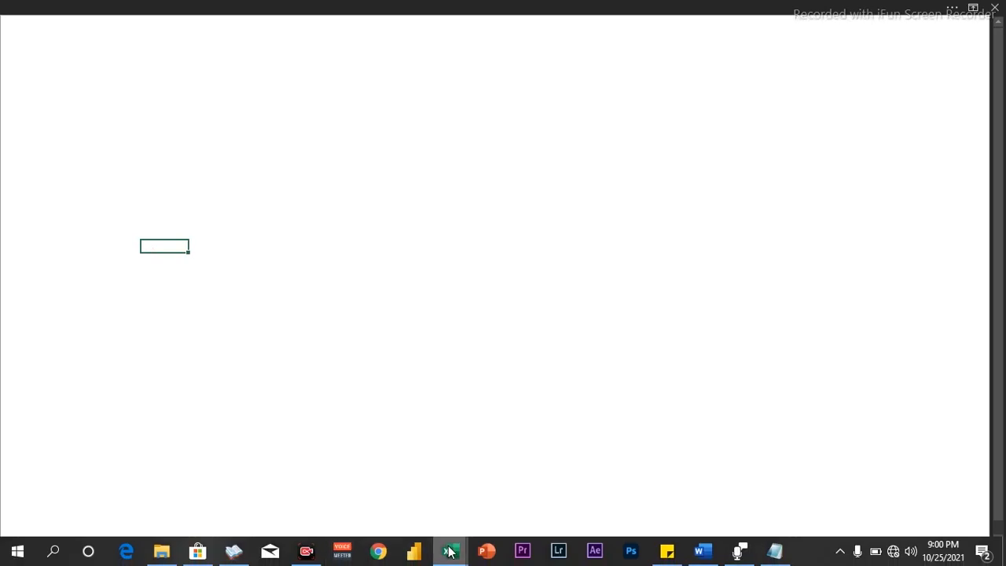
pyautogui.moveTo(449, 551)
pyautogui.click(409, 492)
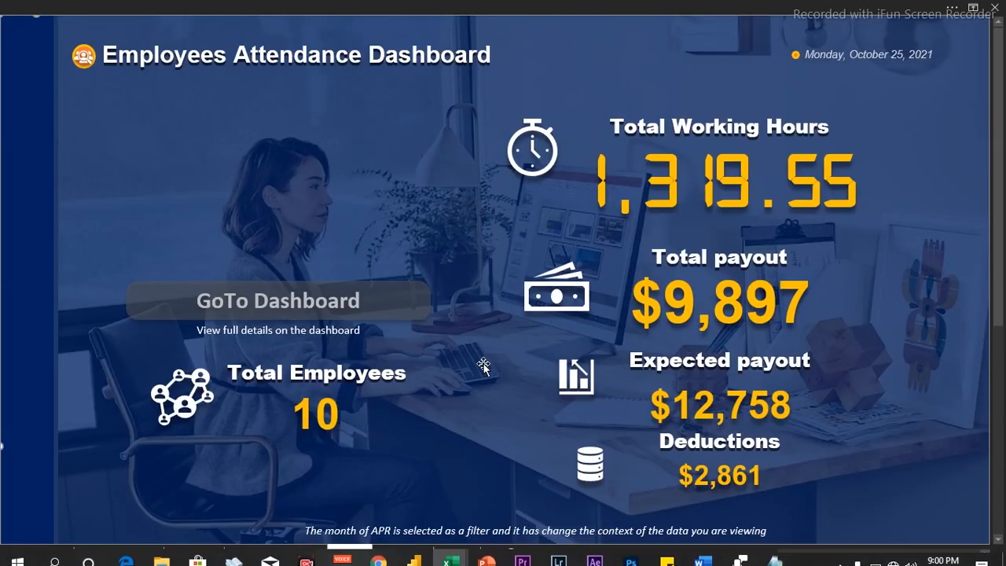
pyautogui.click(470, 555)
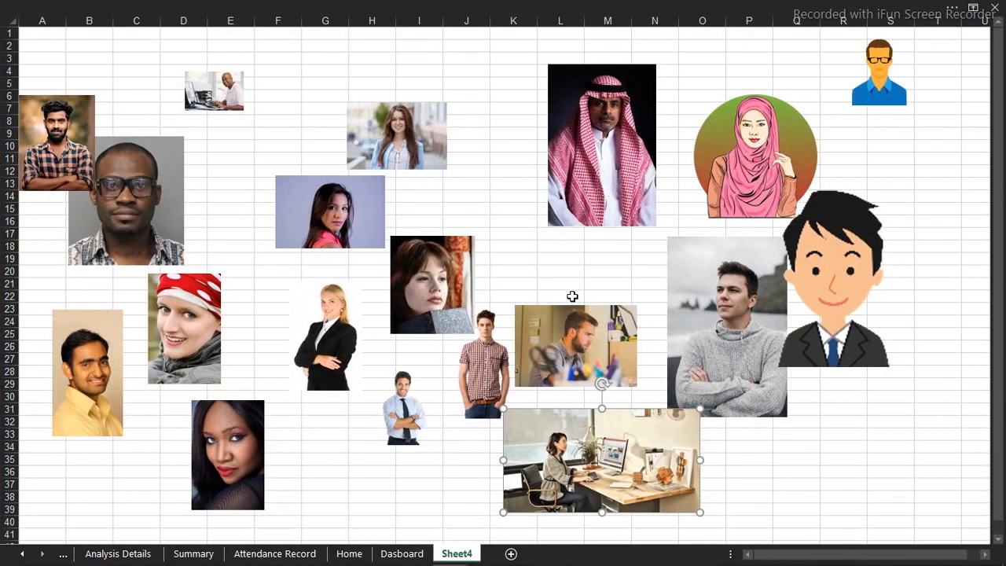
pyautogui.moveTo(615, 445); pyautogui.dragTo(537, 259)
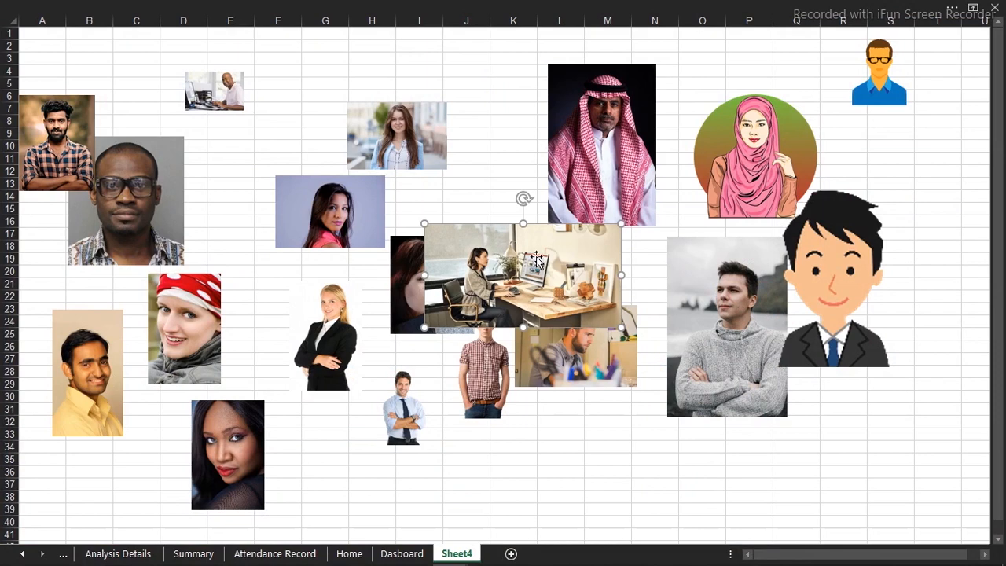
# Switch back to the Datasource workbook, paste the office photo onto the Home sheet and reposition it slightly
pyautogui.moveTo(461, 559)
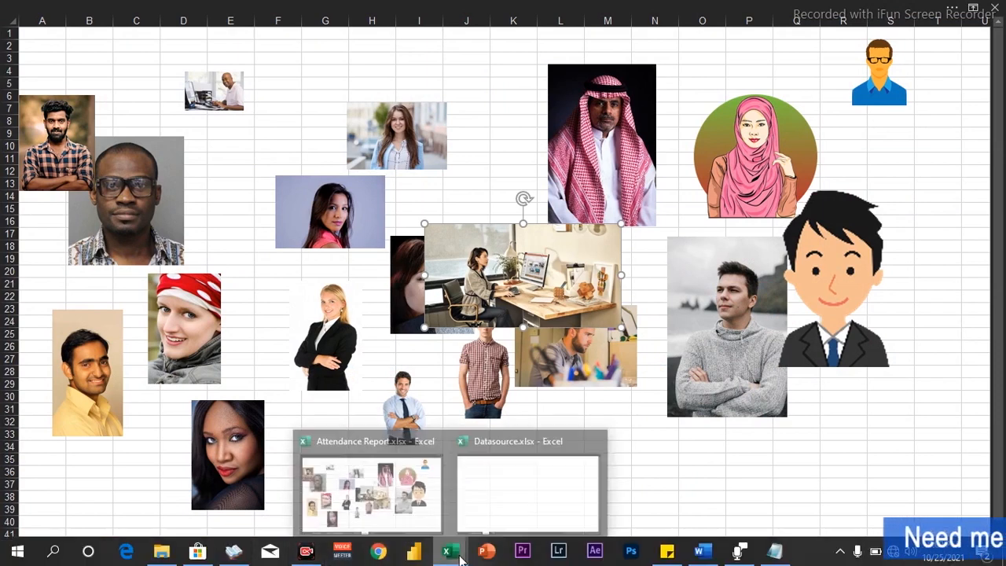
pyautogui.click(500, 485)
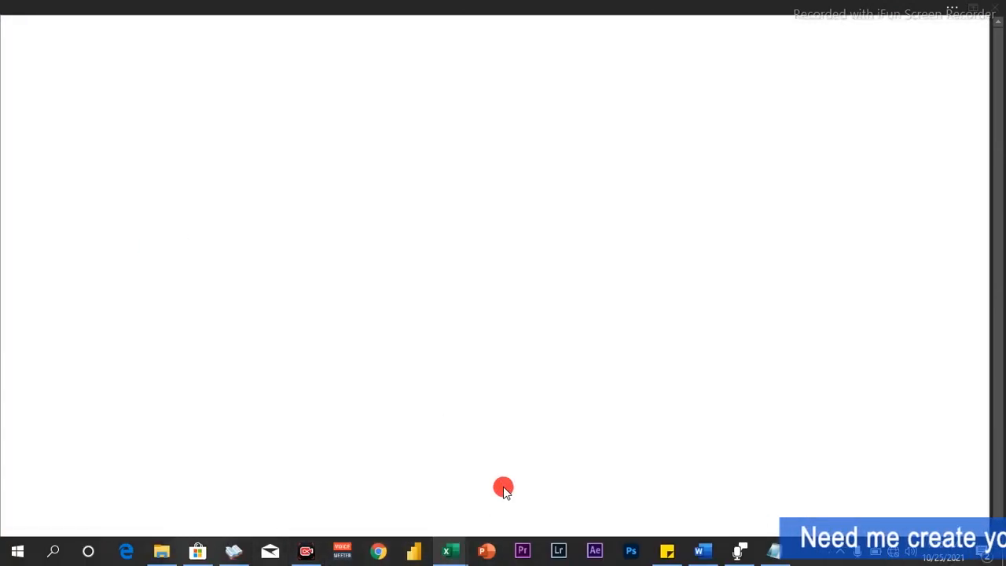
pyautogui.click(261, 337)
pyautogui.hotkey('ctrl', 'v')
pyautogui.moveTo(327, 344); pyautogui.dragTo(285, 320)
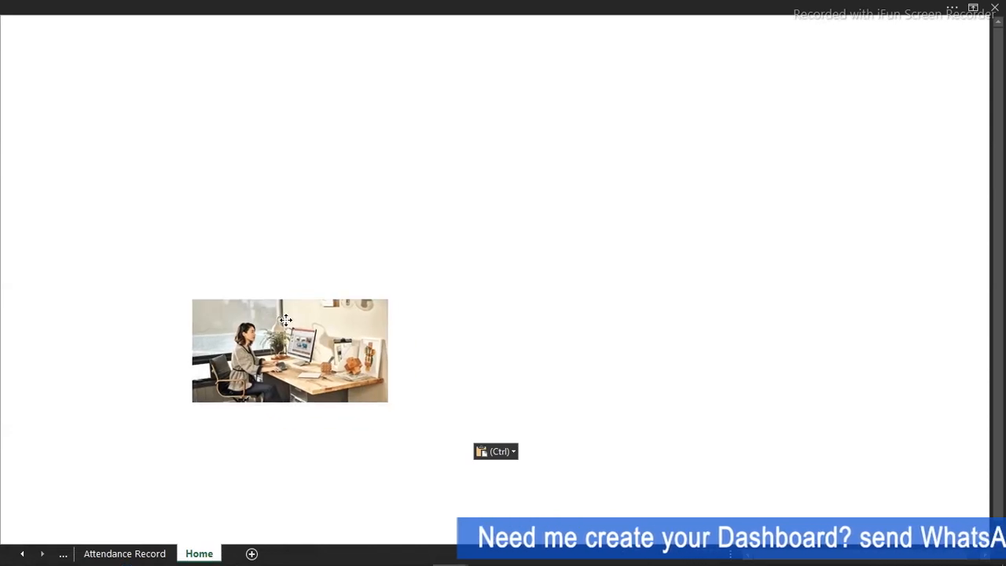
pyautogui.click(285, 320)
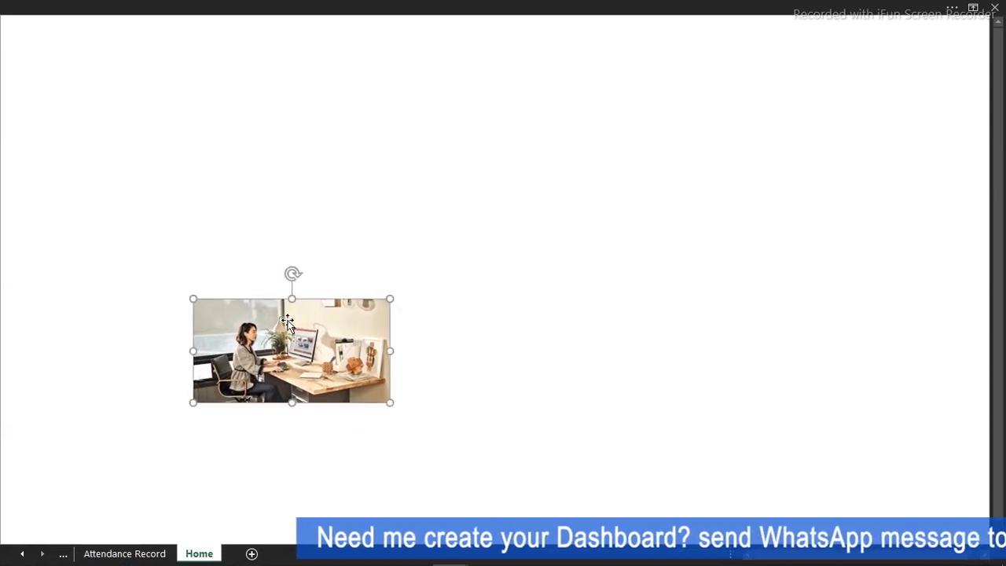
# Set the office photo's height to 7.66 inches and move it to the sheet's top-left corner as a full-page background
pyautogui.click(484, 6)
pyautogui.click(627, 37)
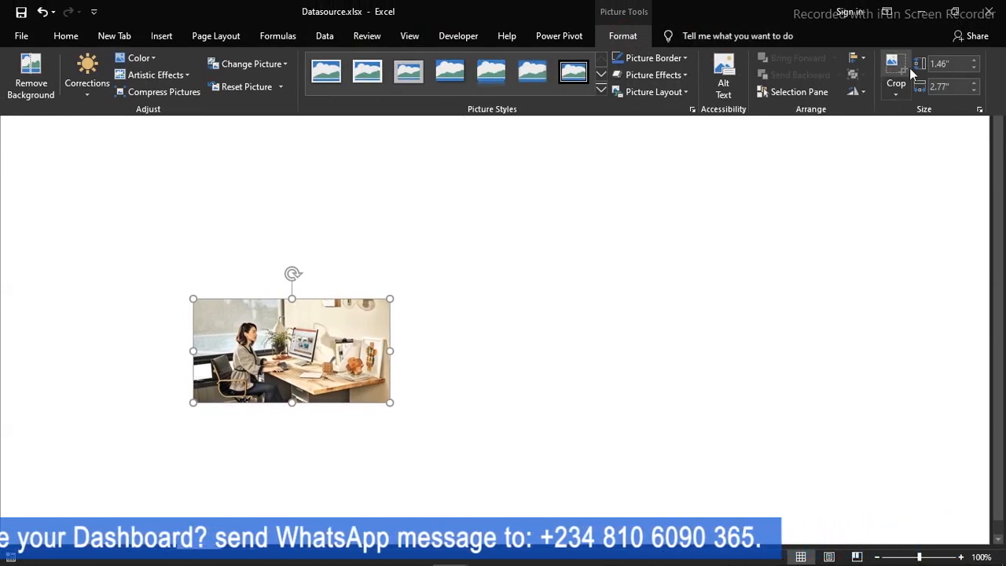
pyautogui.click(942, 63)
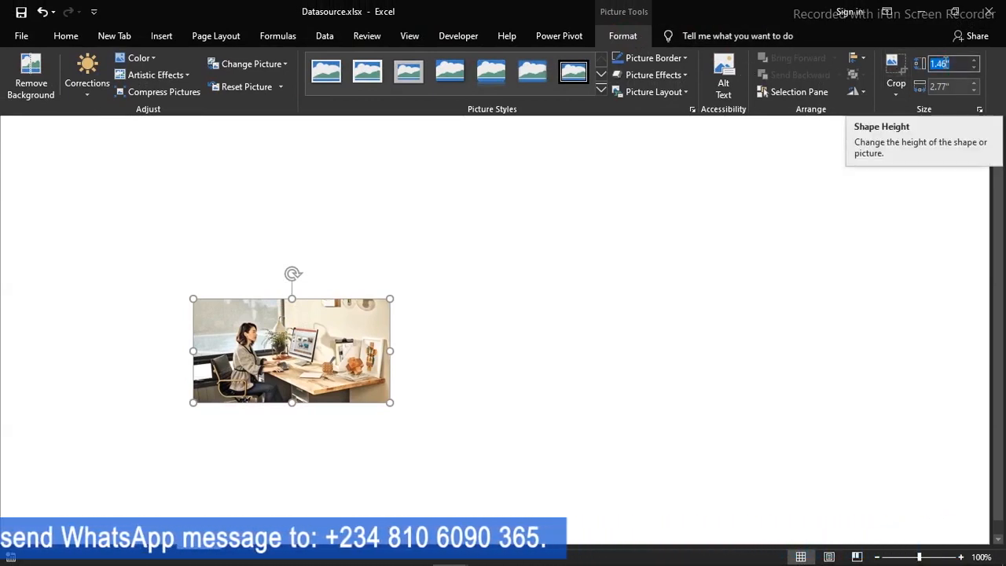
pyautogui.write('7')
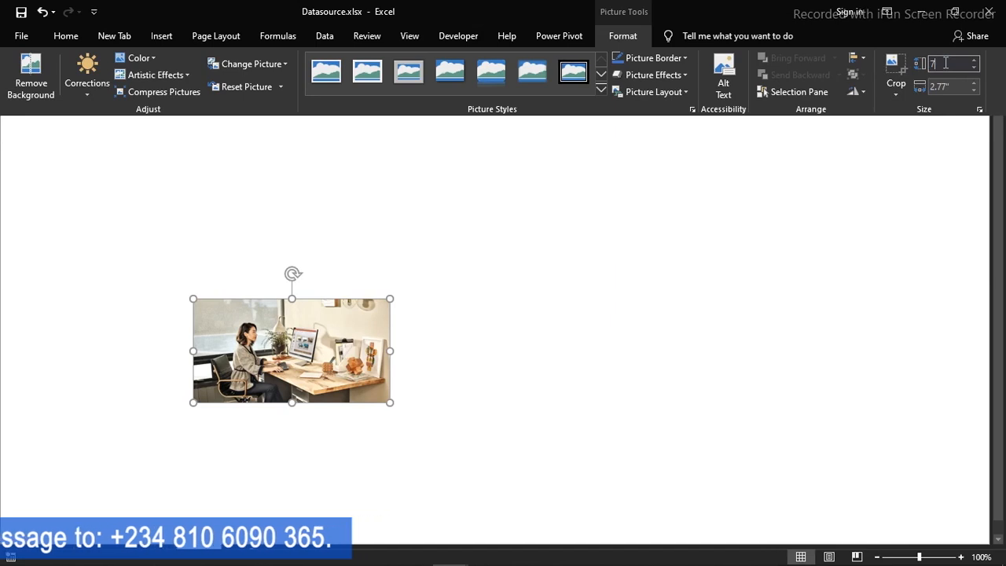
pyautogui.write('.')
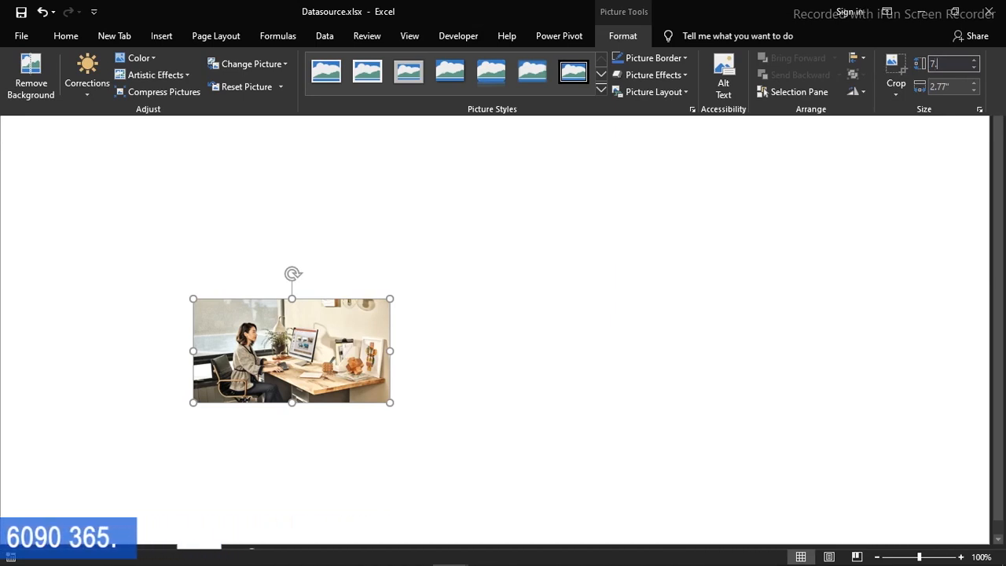
pyautogui.write('66')
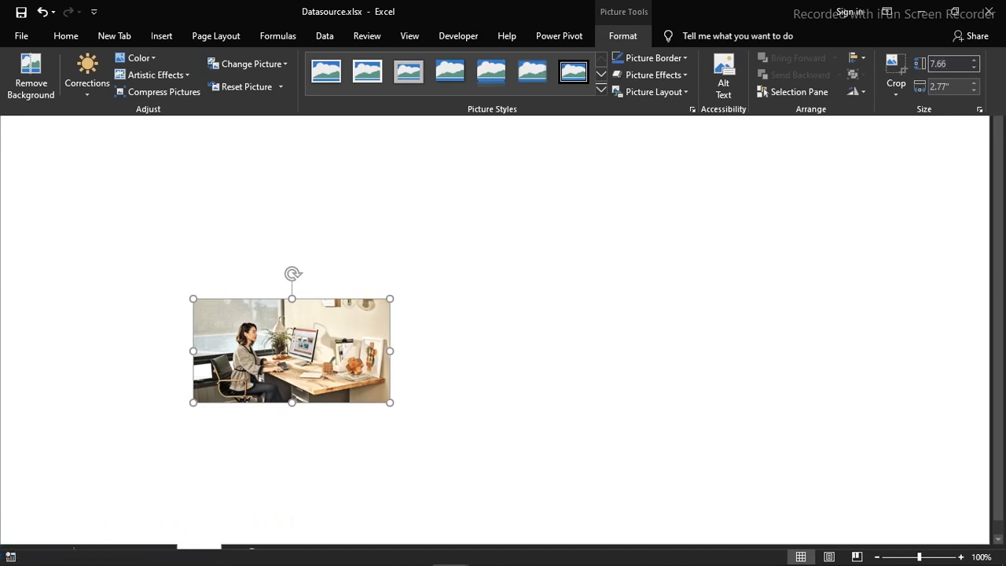
pyautogui.press('Return')
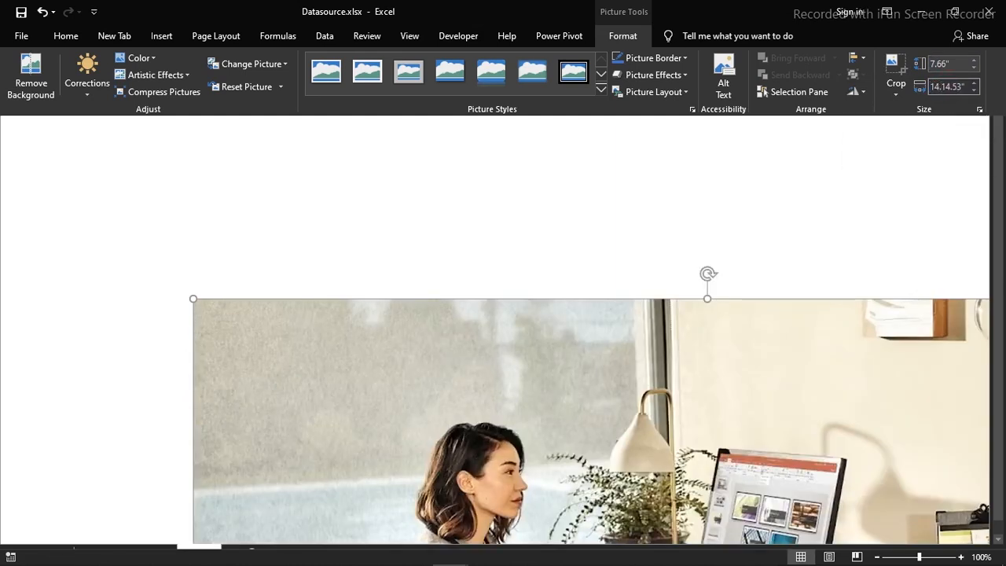
pyautogui.press('Return')
pyautogui.moveTo(705, 367); pyautogui.dragTo(236, 44)
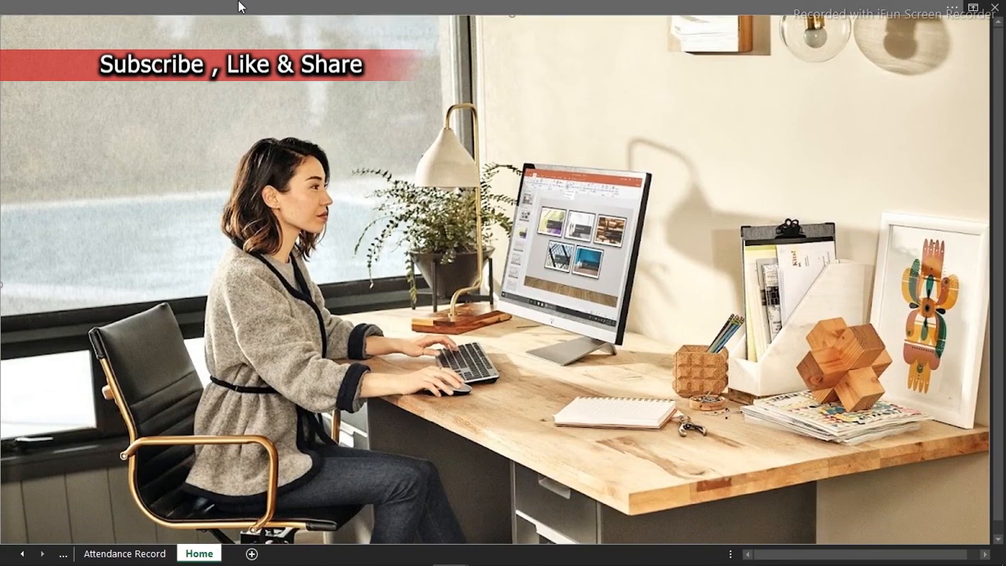
# Draw a rectangle over the office photo and stretch it to cover the whole picture, about 7.72 by 14.37 inches
pyautogui.click(241, 6)
pyautogui.click(161, 36)
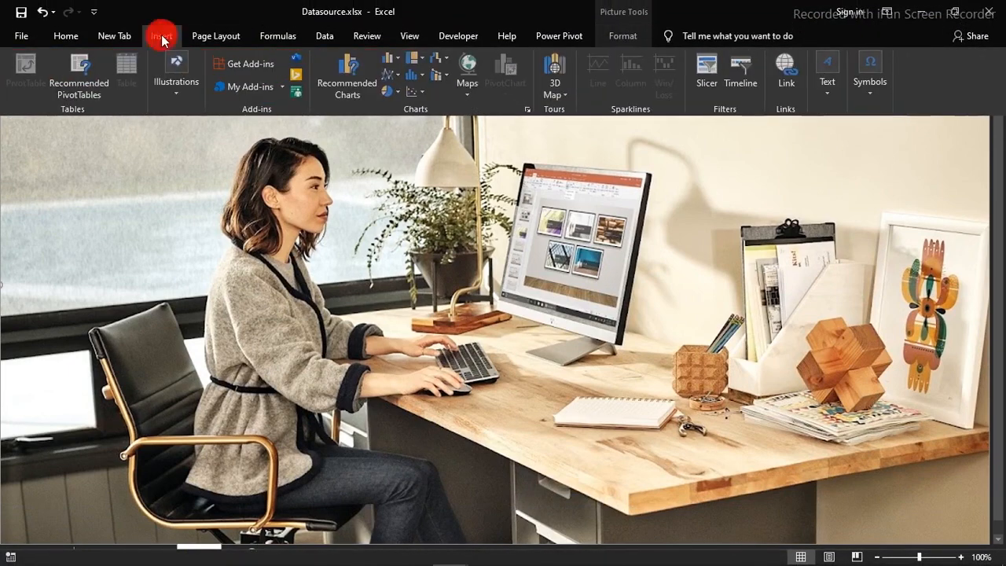
pyautogui.click(178, 83)
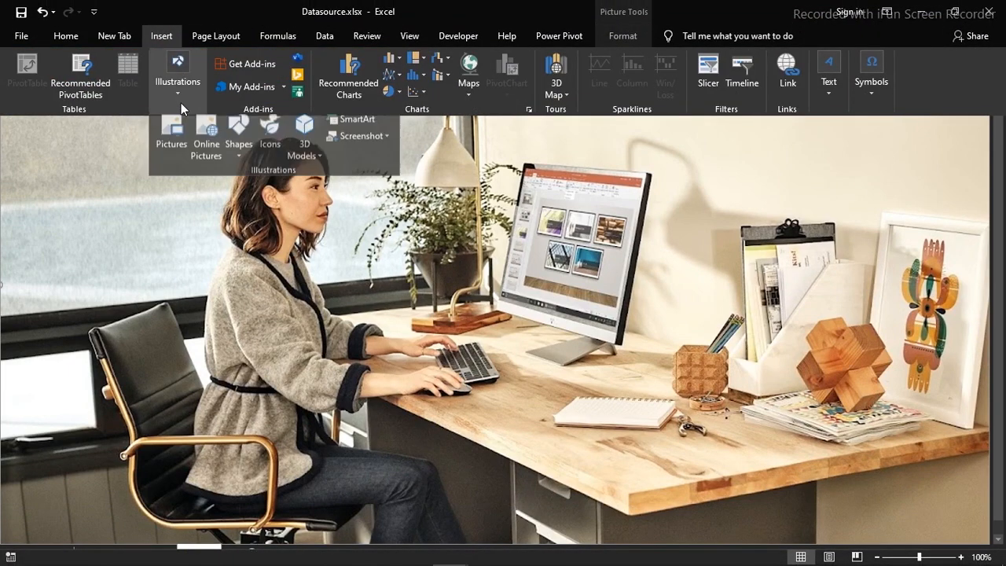
pyautogui.click(239, 157)
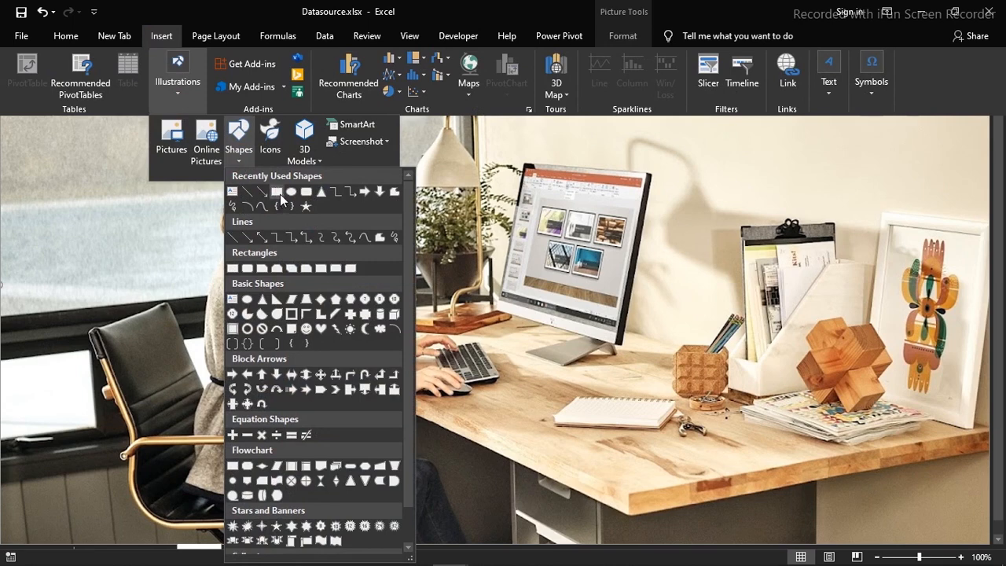
pyautogui.click(280, 195)
pyautogui.moveTo(173, 115); pyautogui.dragTo(495, 334)
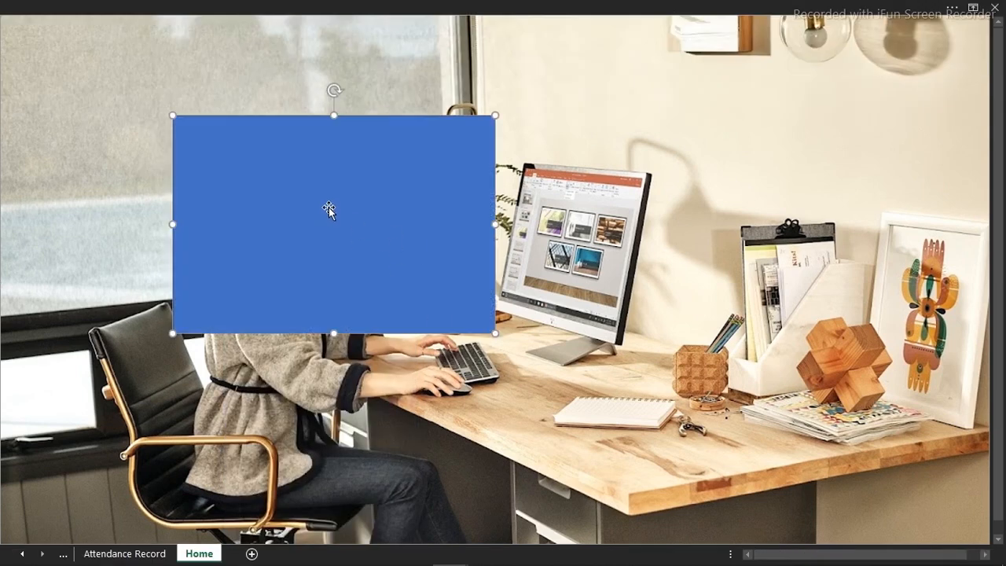
pyautogui.moveTo(328, 208); pyautogui.dragTo(849, 435)
pyautogui.moveTo(692, 342); pyautogui.dragTo(1, 2)
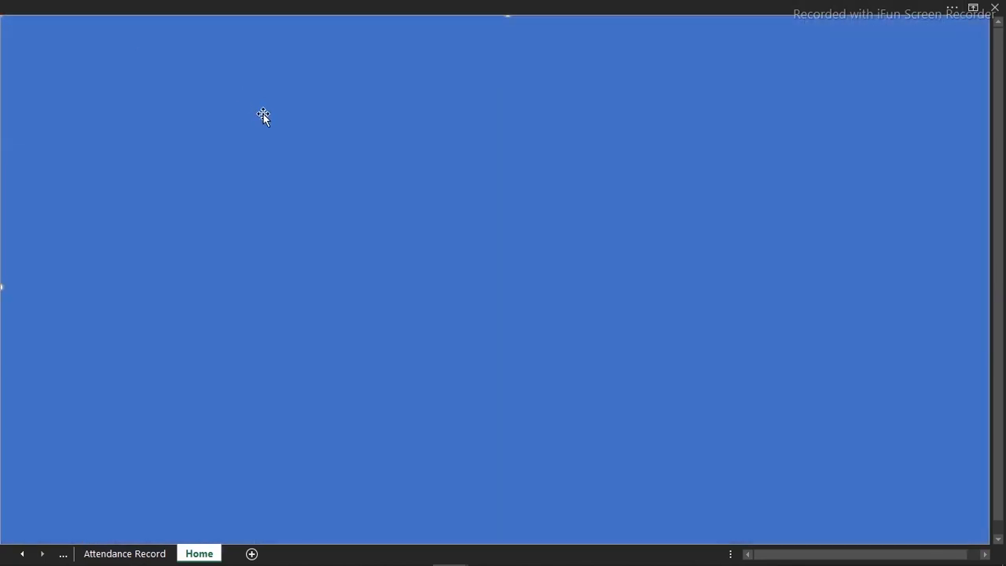
# Set the solid fill transparency of the rectangle covering the photo to 22%
pyautogui.hotkey('ctrl', '1')
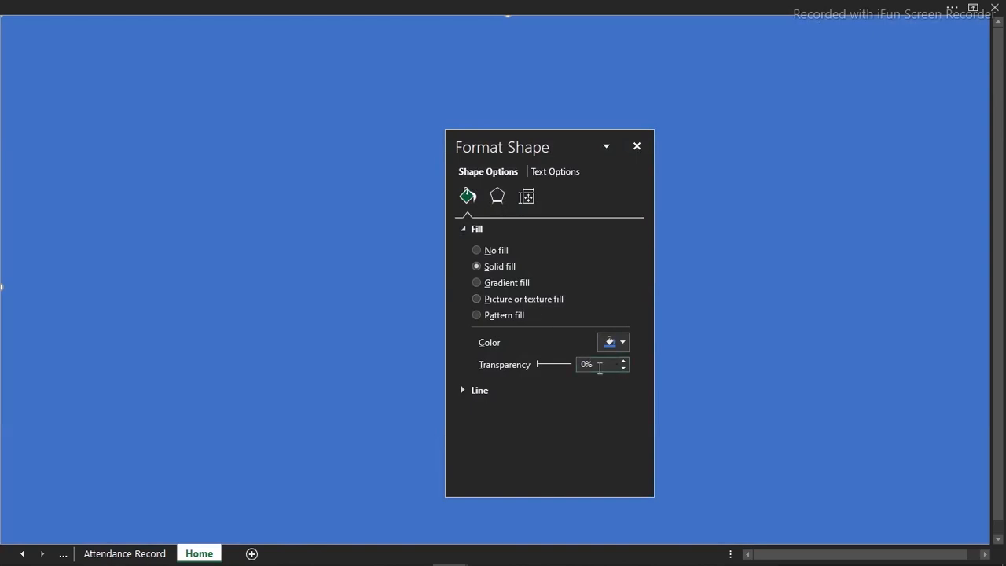
pyautogui.press('BackSpace')
pyautogui.write('22')
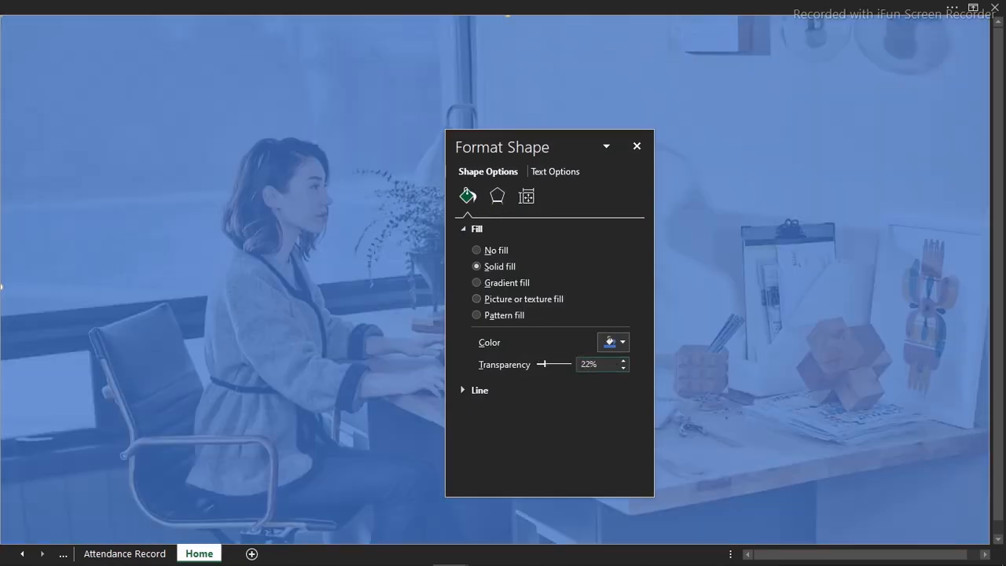
pyautogui.click(636, 146)
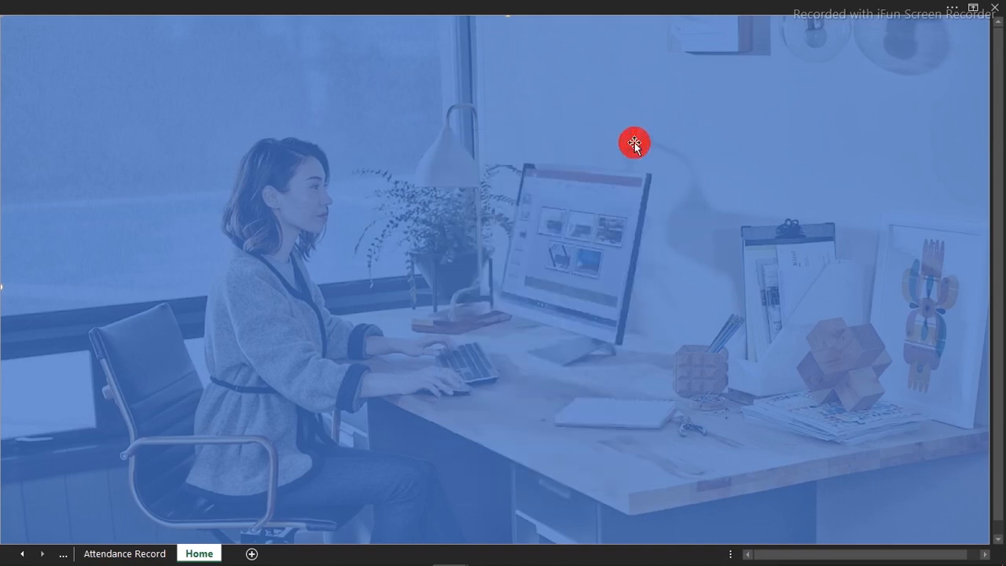
# Draw a narrow vertical rectangle along the photo's left edge over its full height, about 8.1 by 0.88 inches
pyautogui.click(258, 6)
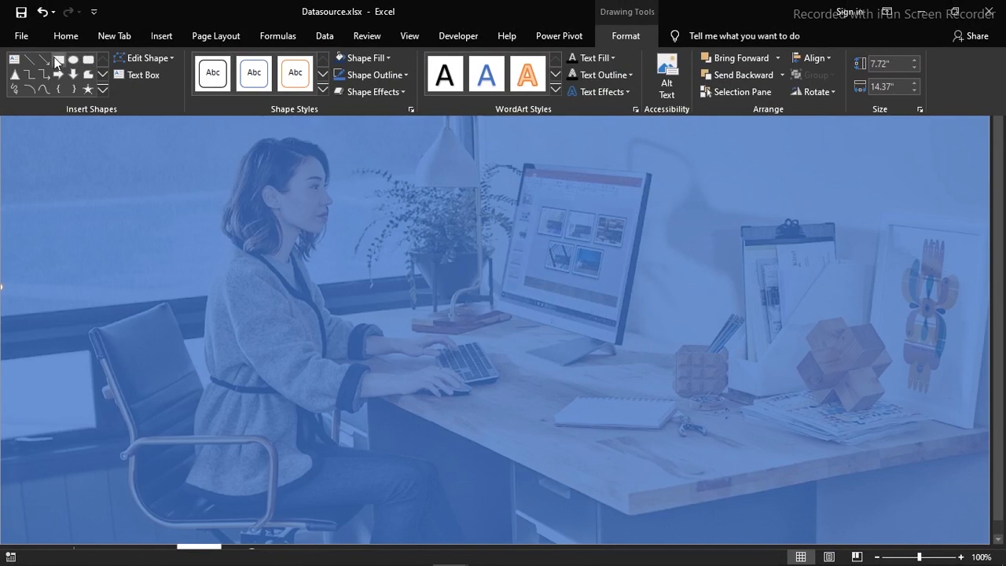
pyautogui.click(58, 61)
pyautogui.moveTo(16, 73)
pyautogui.mouseDown()
pyautogui.moveTo(180, 456)
pyautogui.moveTo(178, 481)
pyautogui.mouseUp()
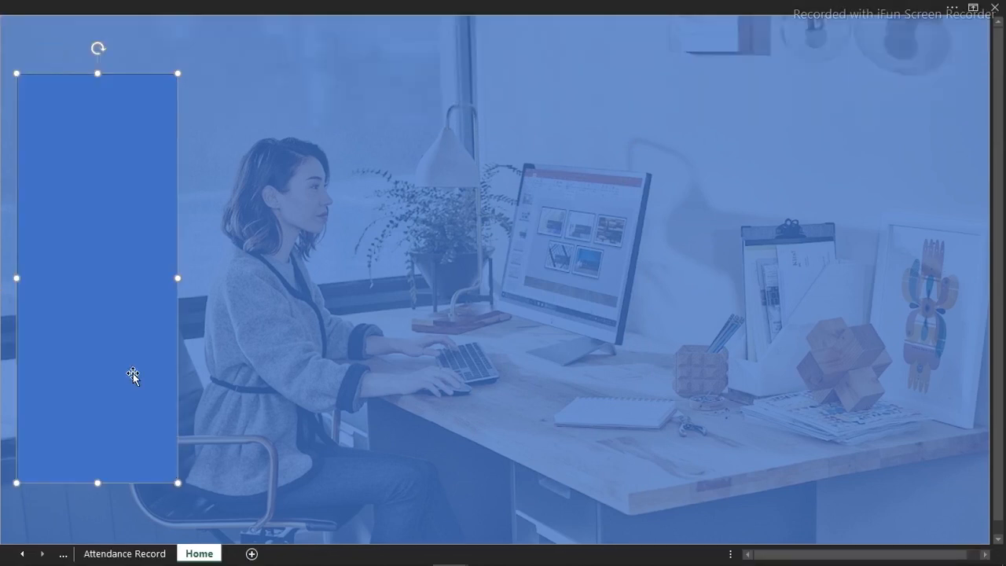
pyautogui.moveTo(84, 328); pyautogui.dragTo(48, 386)
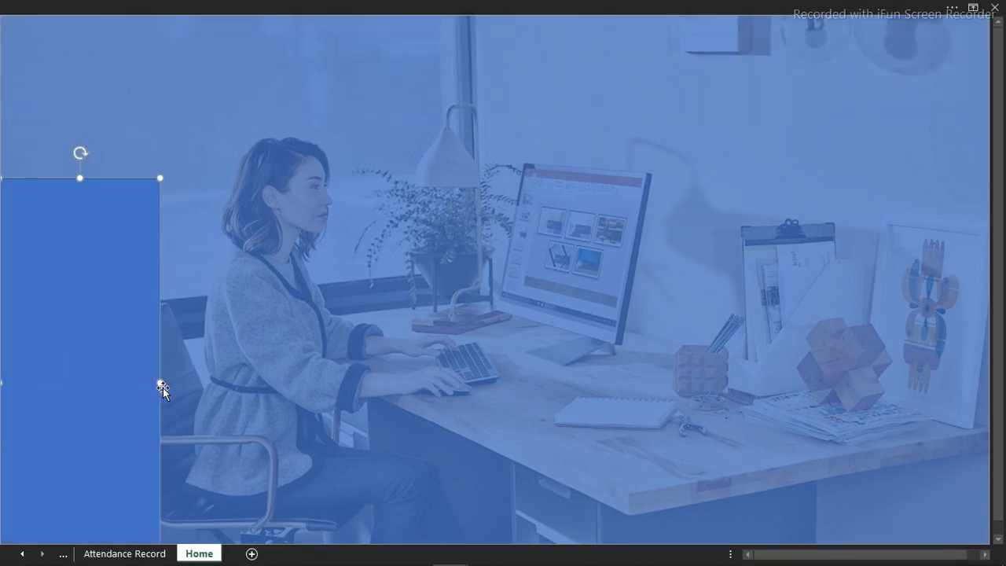
pyautogui.moveTo(159, 385); pyautogui.dragTo(61, 383)
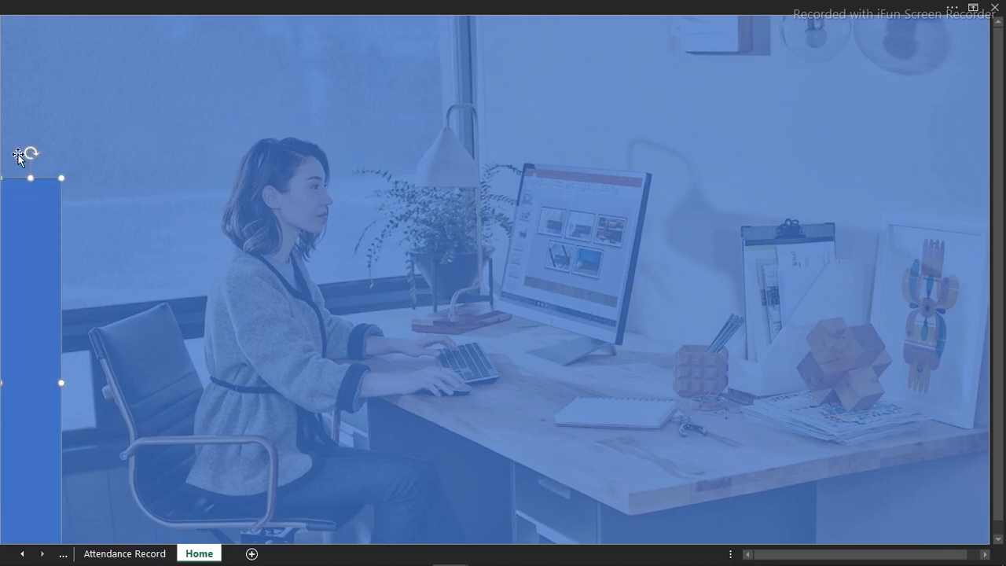
pyautogui.moveTo(31, 177); pyautogui.dragTo(31, 10)
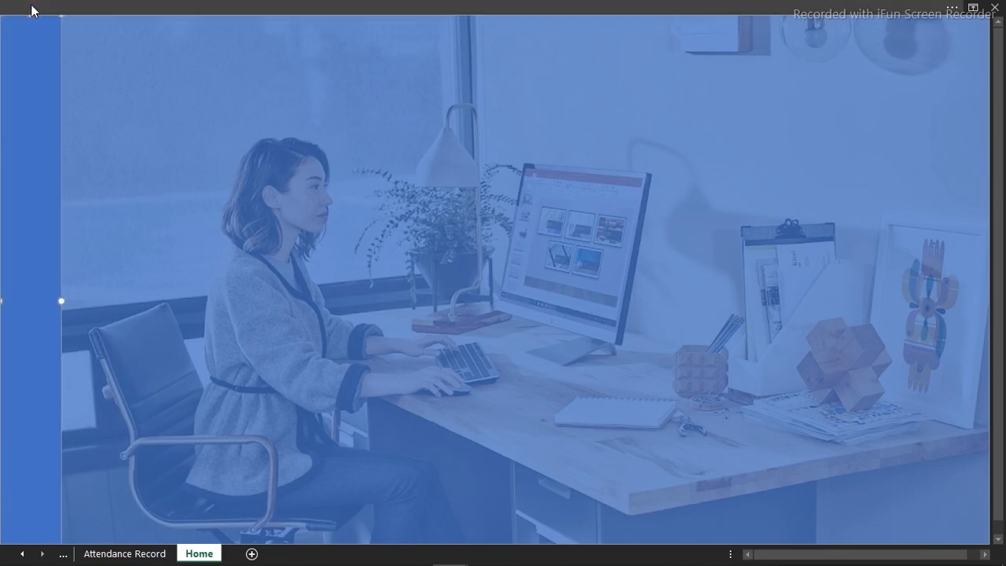
# Apply the blue theme color as the fill of the narrow strip along the photo's left edge
pyautogui.click(191, 7)
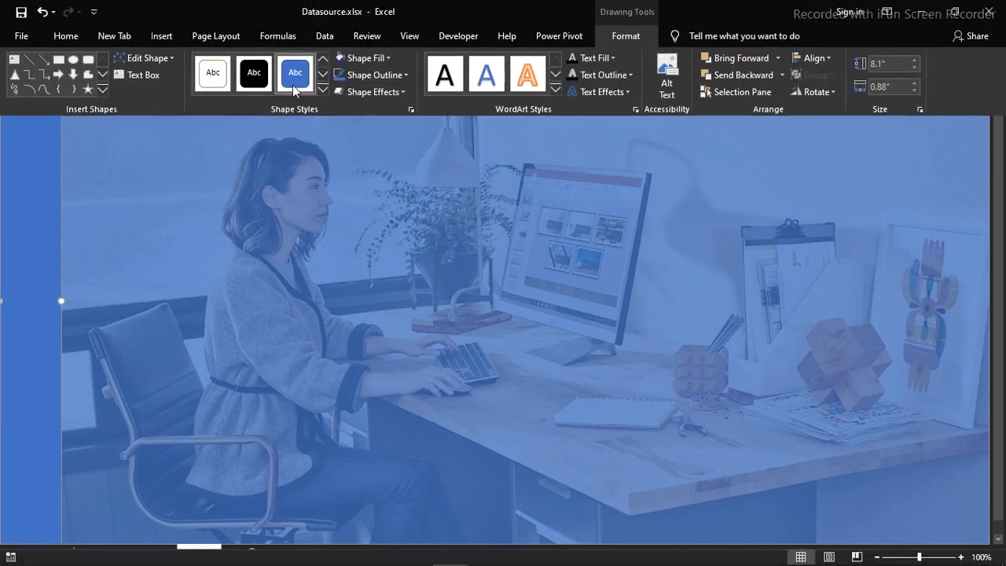
pyautogui.click(67, 36)
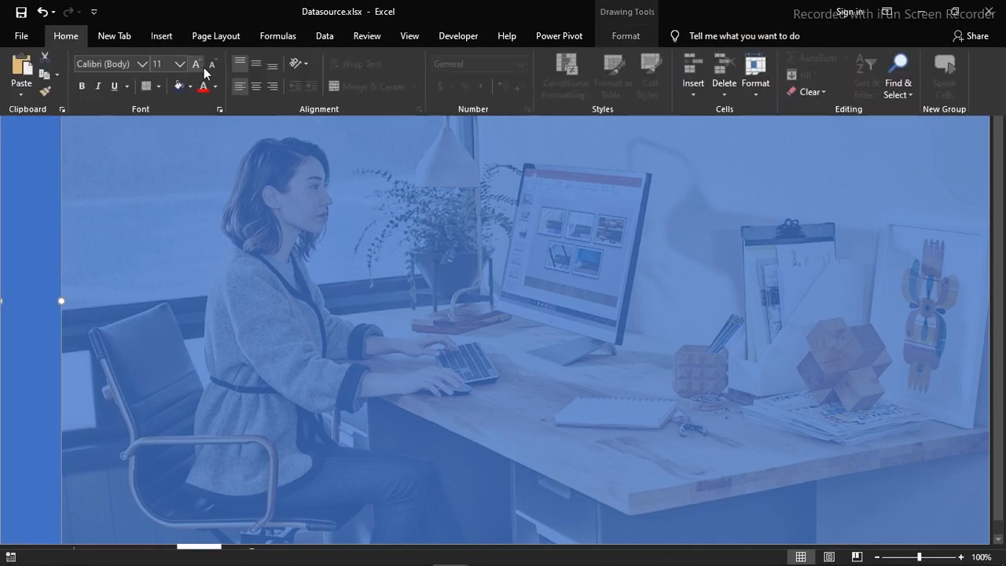
pyautogui.click(190, 86)
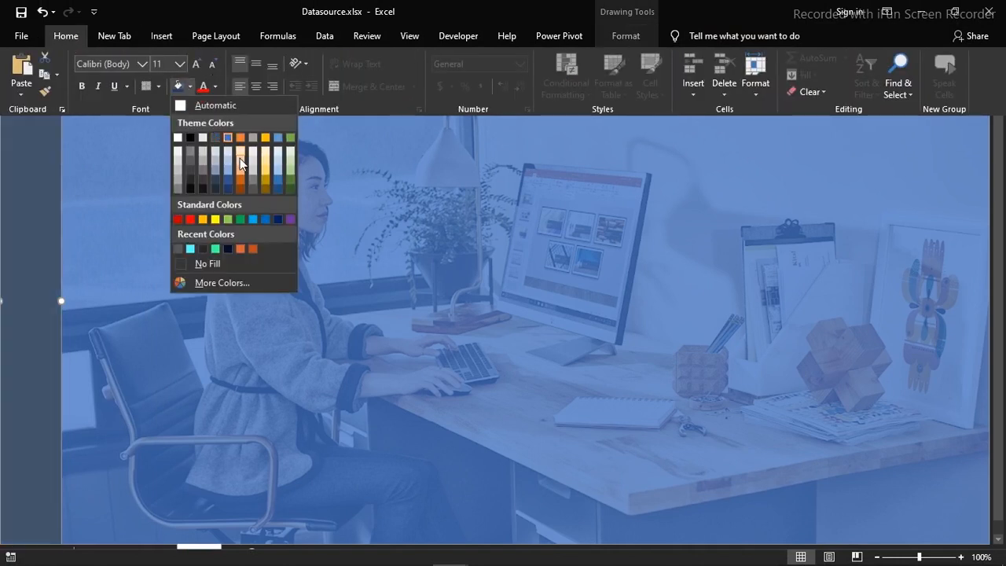
pyautogui.click(228, 138)
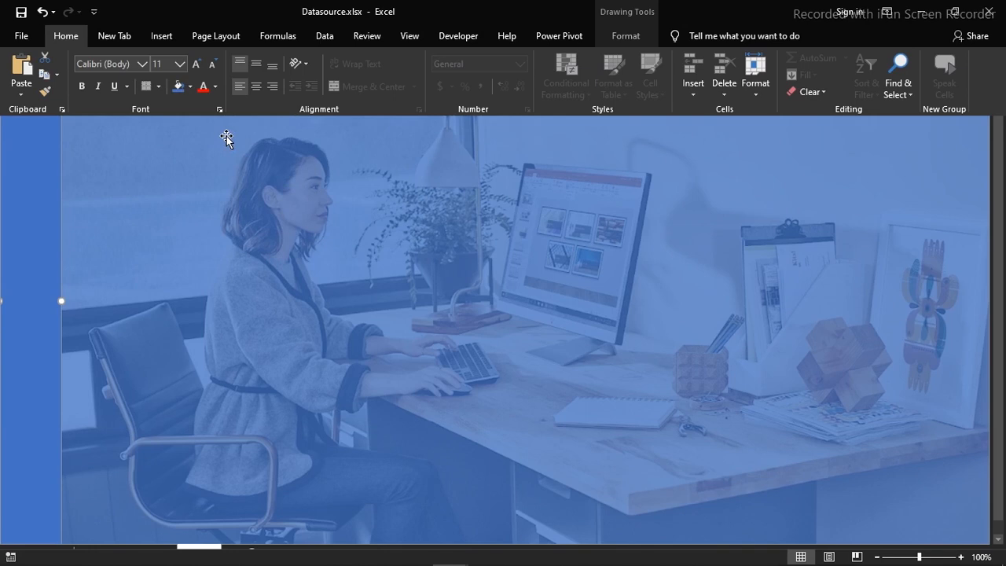
pyautogui.click(160, 206)
pyautogui.click(160, 205)
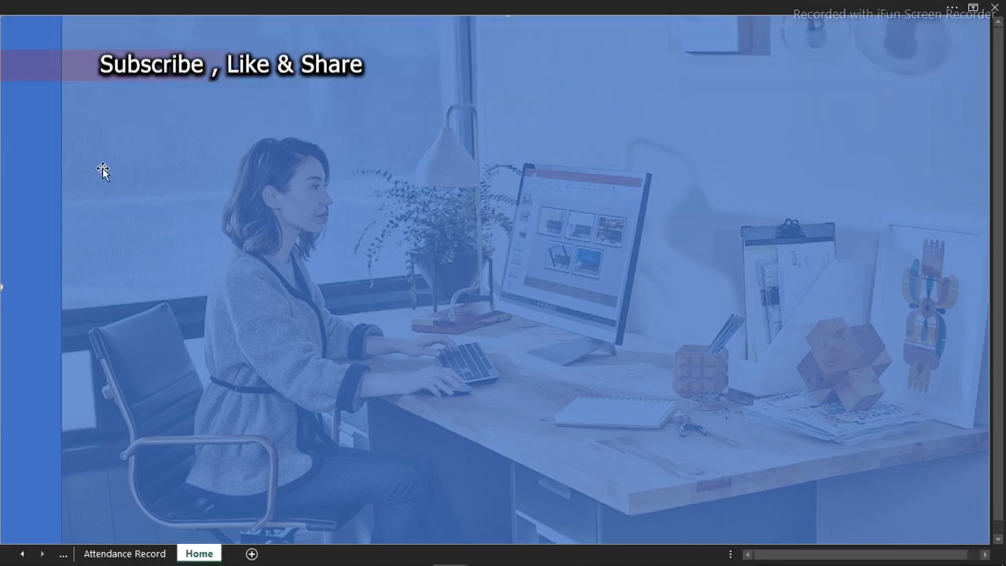
pyautogui.click(48, 148)
pyautogui.click(24, 5)
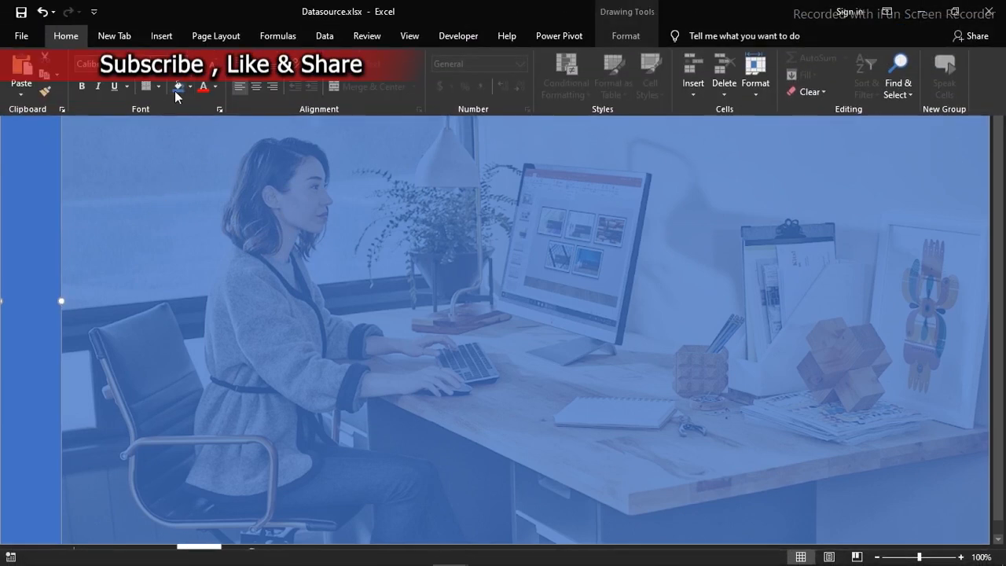
pyautogui.click(189, 87)
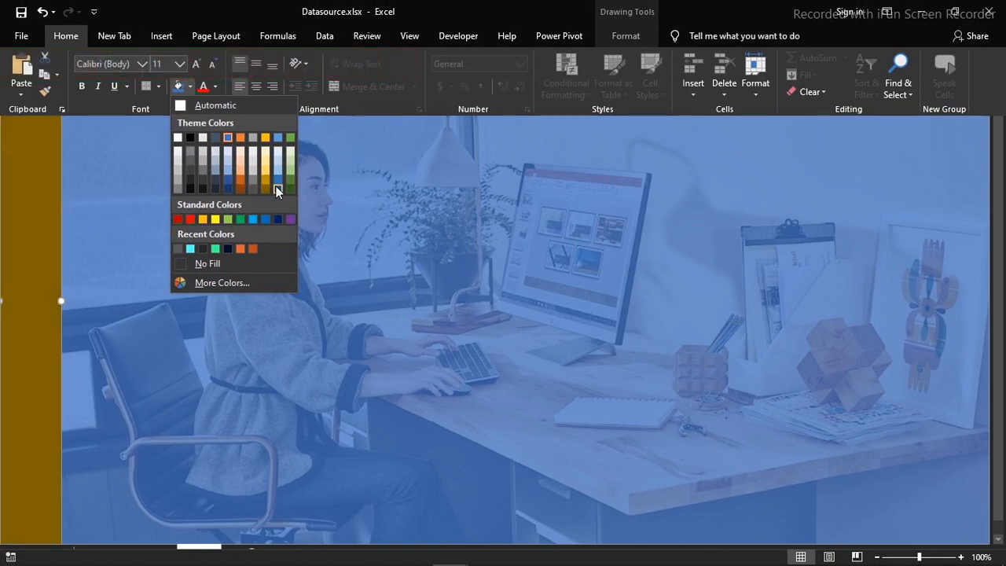
pyautogui.click(227, 139)
pyautogui.hotkey('ctrl', 'shift', 'F1')
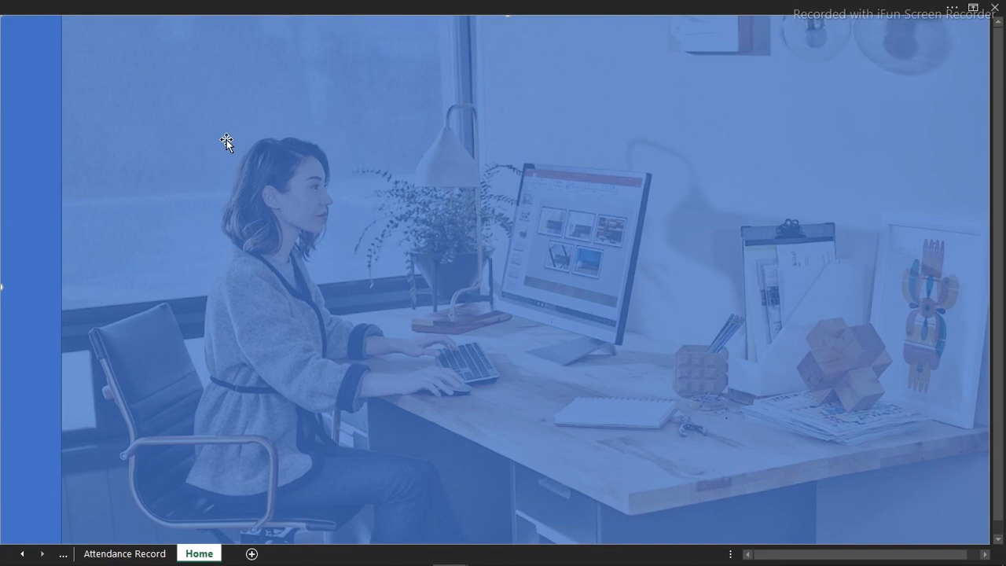
# Insert a wide text box over the upper-left part of the background photo
pyautogui.click(231, 6)
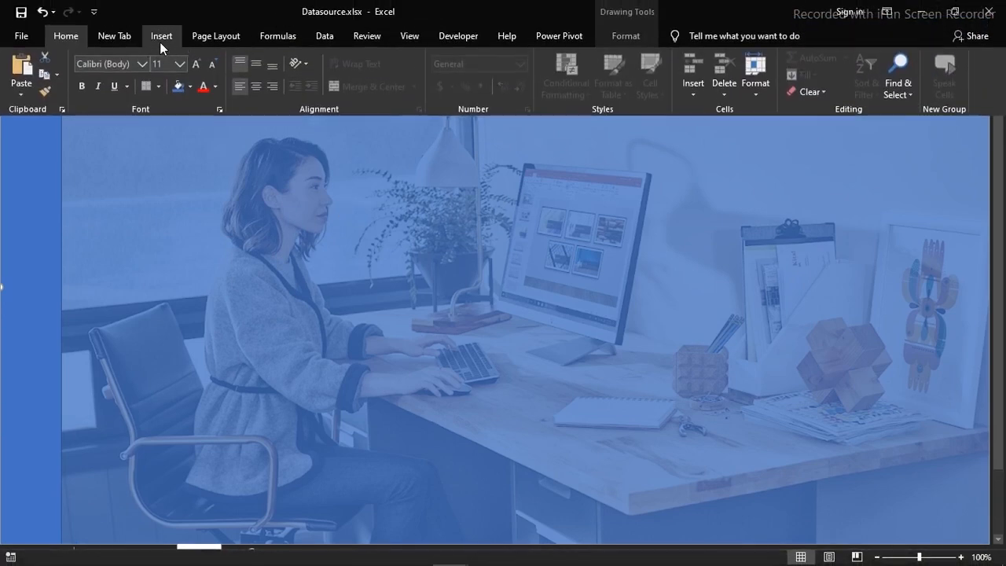
pyautogui.click(161, 39)
pyautogui.click(167, 85)
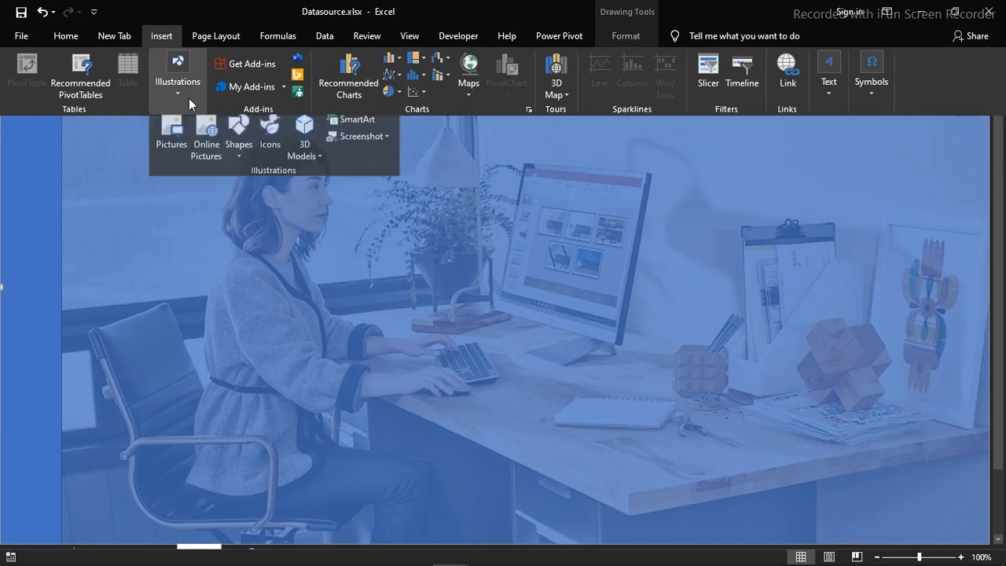
pyautogui.click(250, 158)
pyautogui.click(236, 193)
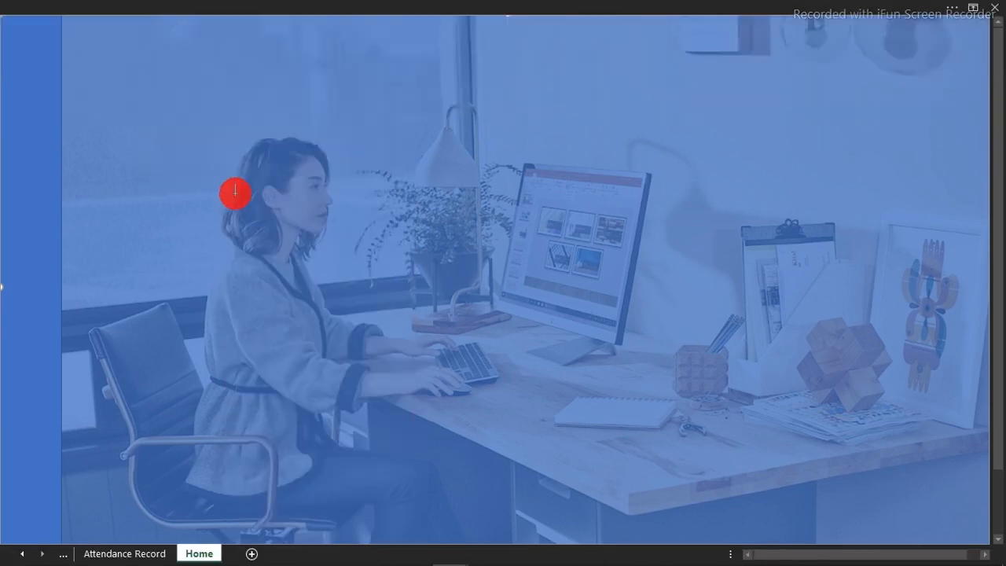
pyautogui.moveTo(139, 159); pyautogui.dragTo(539, 248)
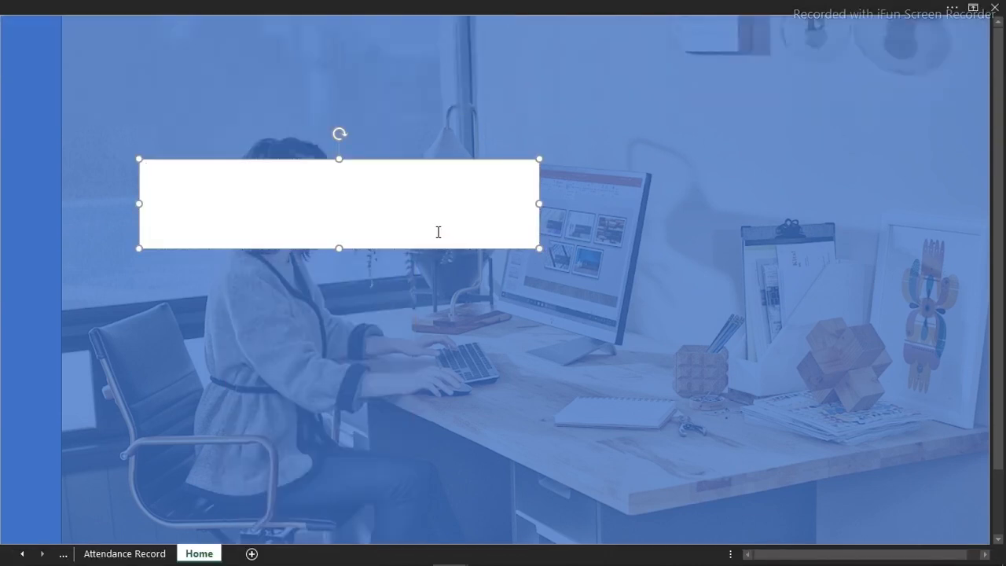
# Paste the title "Employees Attendance Dashboard" into the text box and move the box slightly down
pyautogui.write('f')
pyautogui.write('Employees Attendance Dashboard')
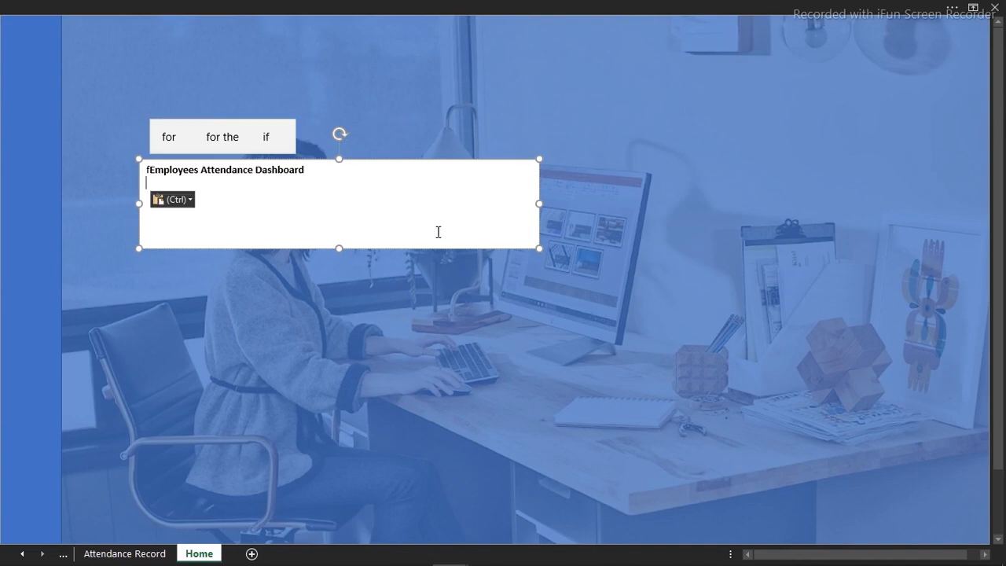
pyautogui.click(151, 169)
pyautogui.press('BackSpace')
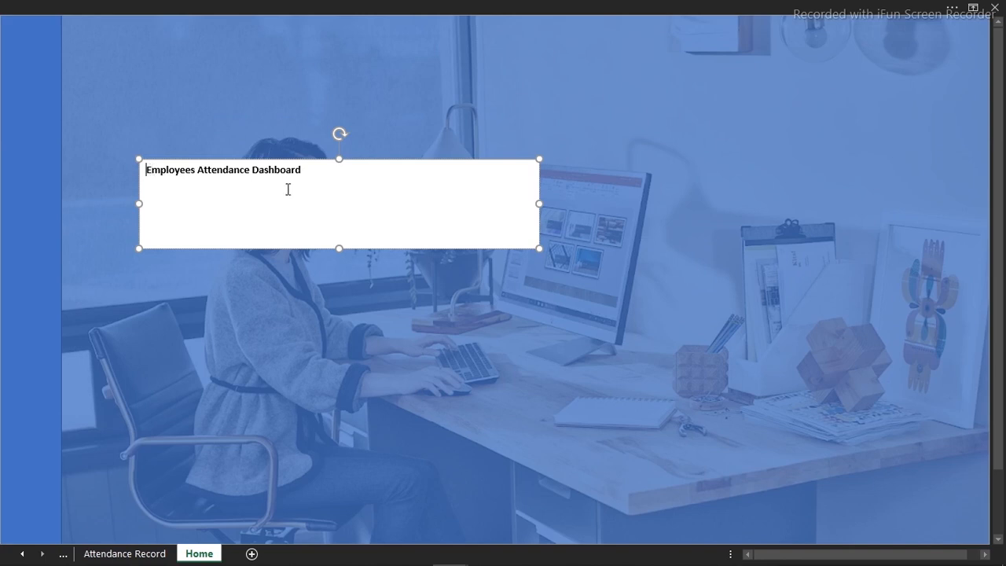
pyautogui.moveTo(378, 249); pyautogui.dragTo(375, 292)
pyautogui.click(306, 4)
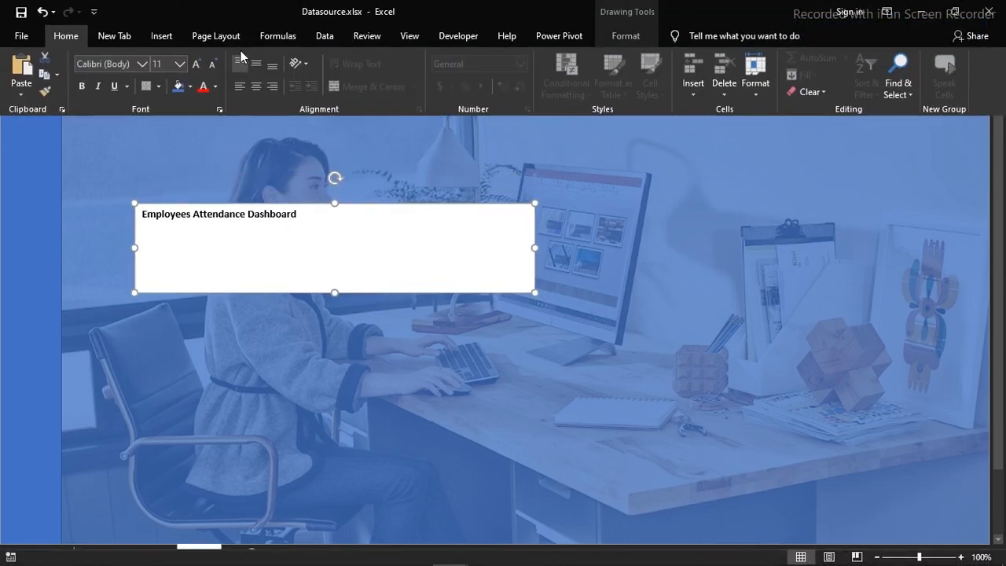
# Center the title text horizontally and vertically within its text box
pyautogui.click(260, 92)
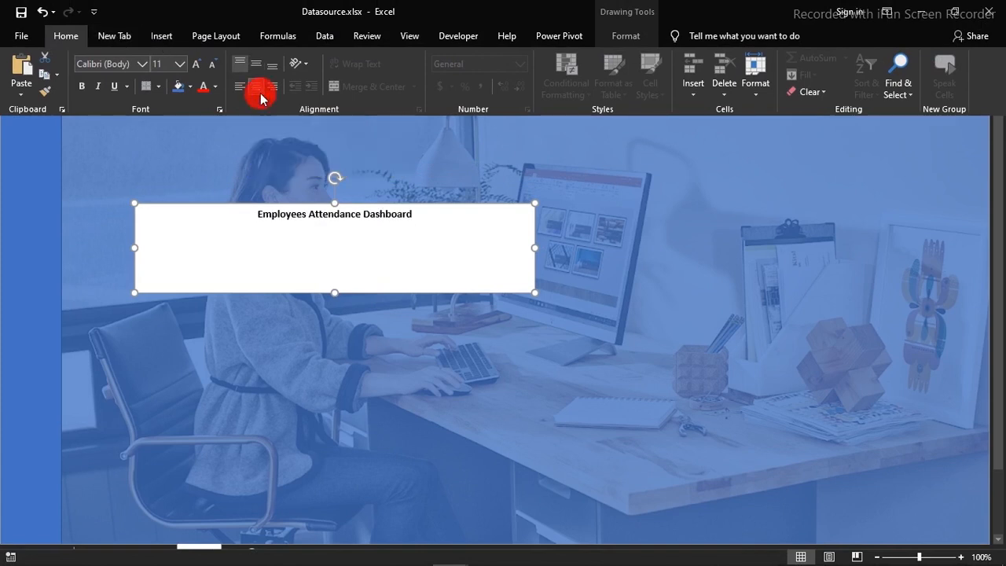
pyautogui.click(259, 67)
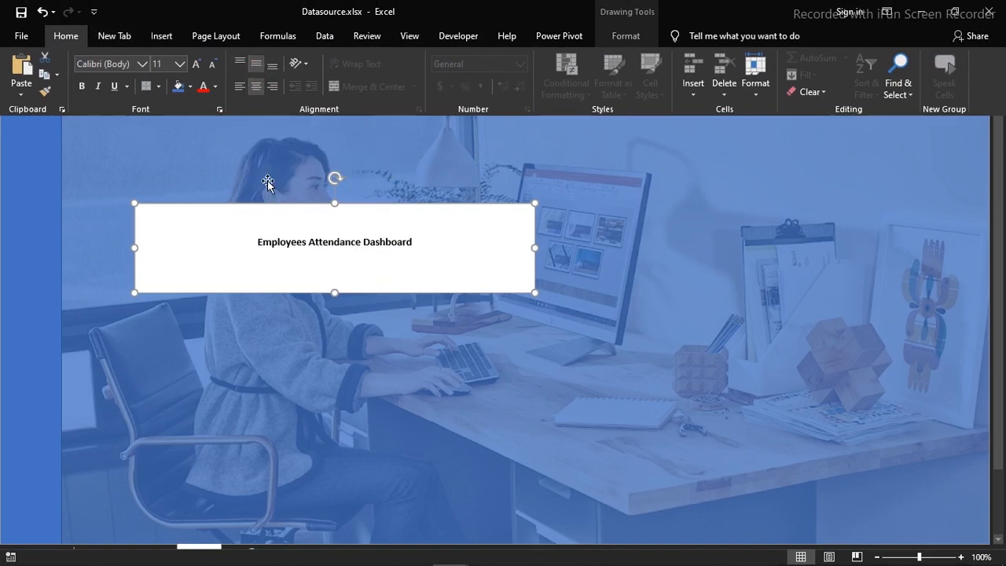
pyautogui.hotkey('ctrl', 'shift', 'F1')
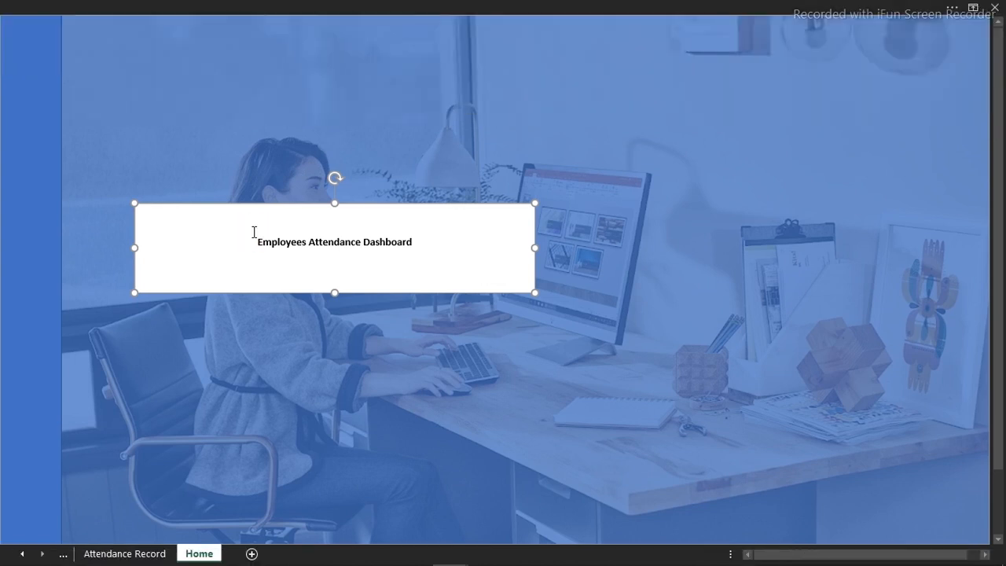
# Remove the fill and the outline from the title text box
pyautogui.hotkey('ctrl', '1')
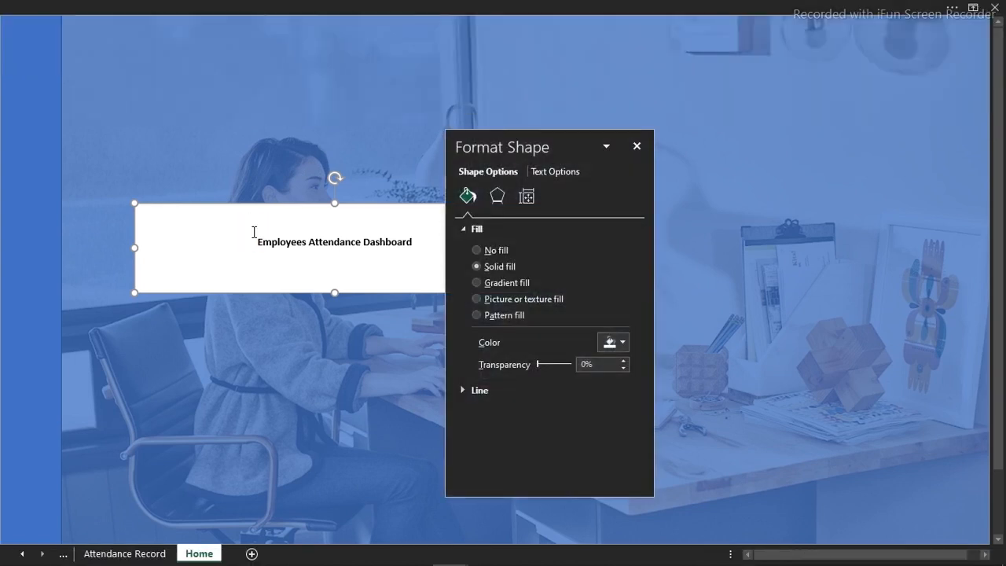
pyautogui.click(487, 249)
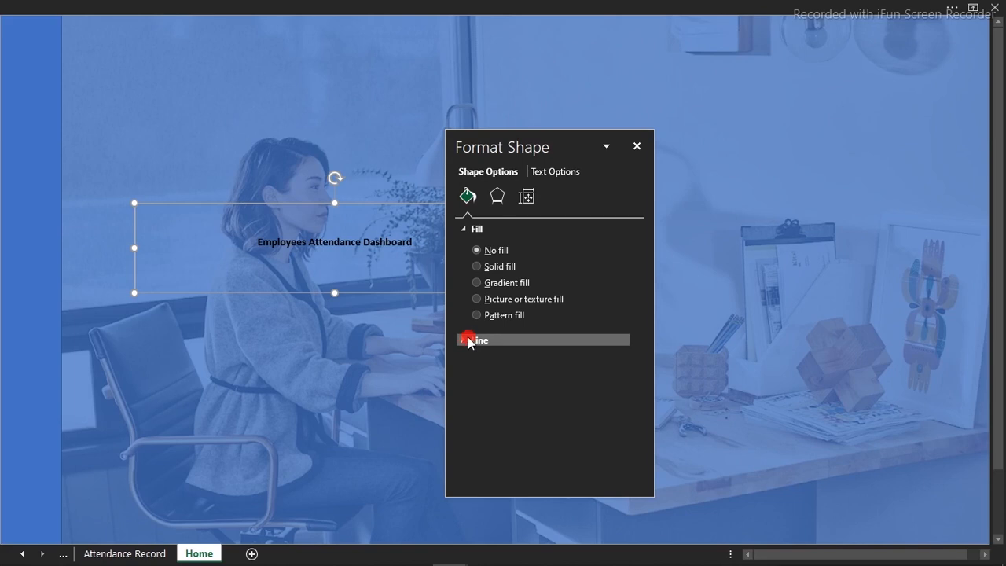
pyautogui.click(469, 342)
pyautogui.click(477, 362)
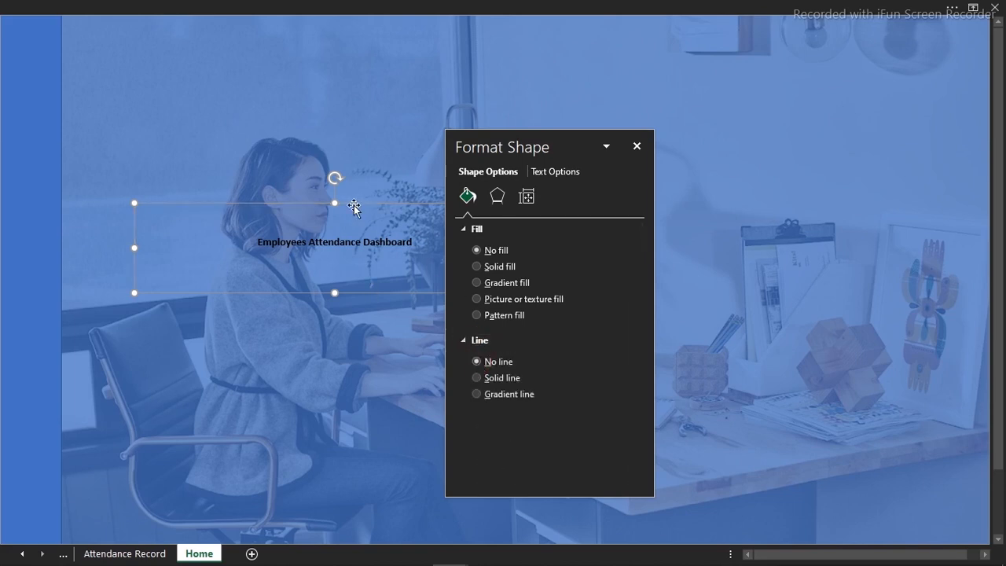
pyautogui.click(637, 147)
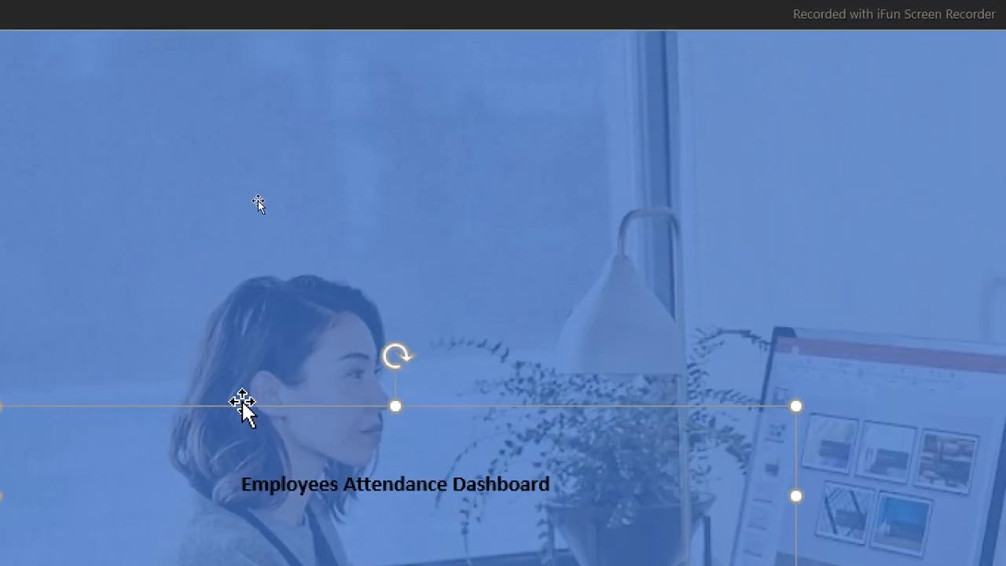
# Move the title box higher on the photo and set its text to Arial, size 24
pyautogui.moveTo(242, 405); pyautogui.dragTo(244, 221)
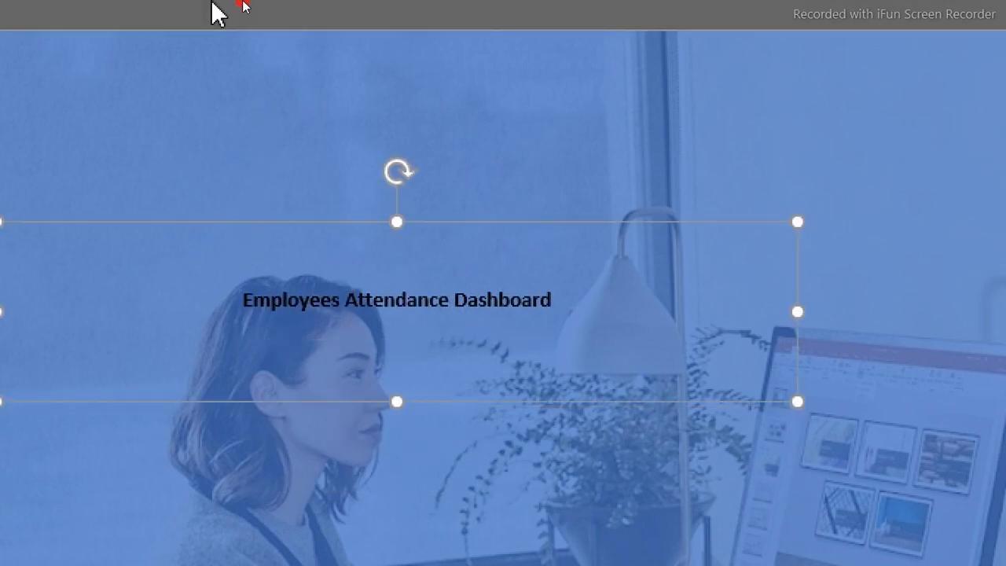
pyautogui.click(219, 12)
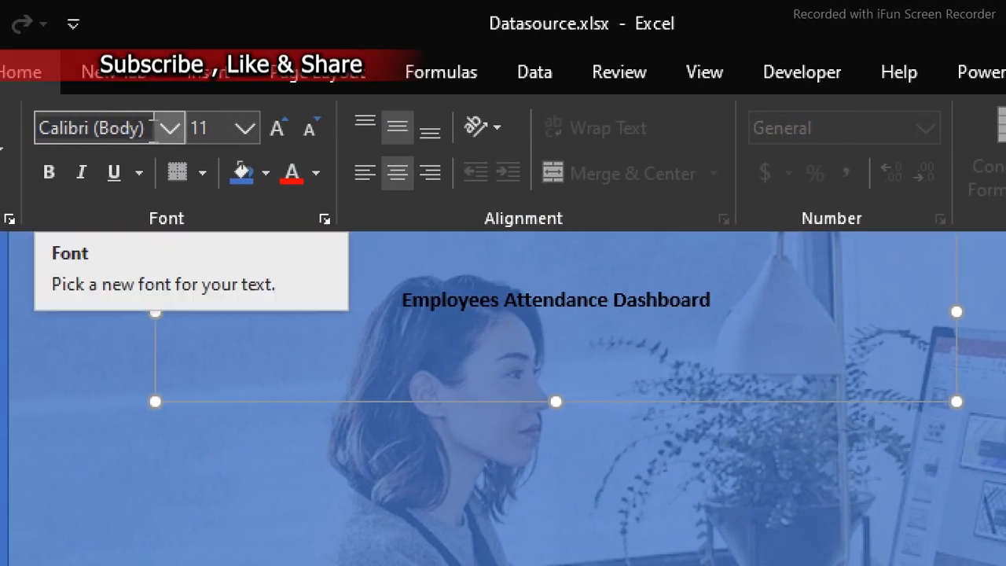
pyautogui.click(153, 126)
pyautogui.write('Arial')
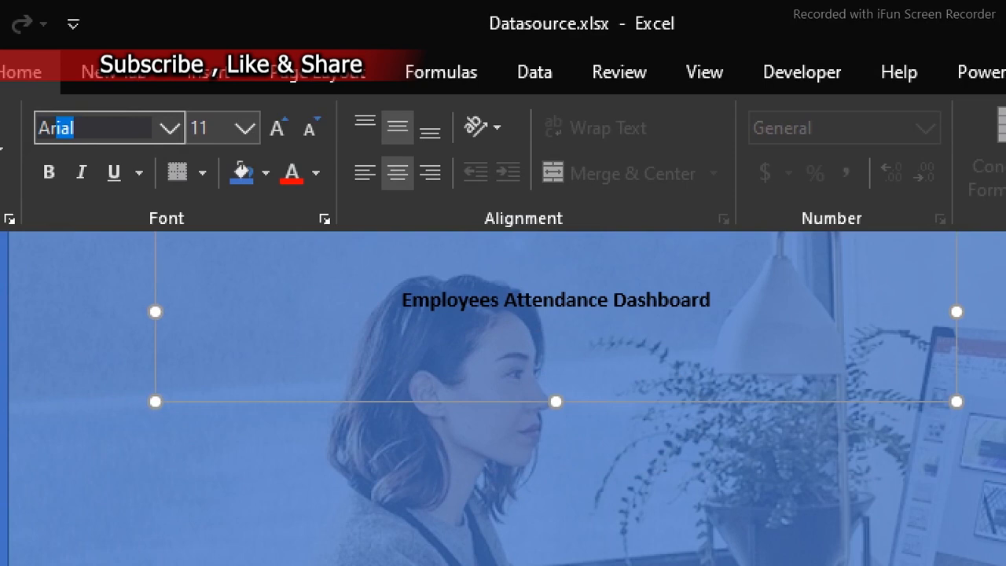
pyautogui.press('Return')
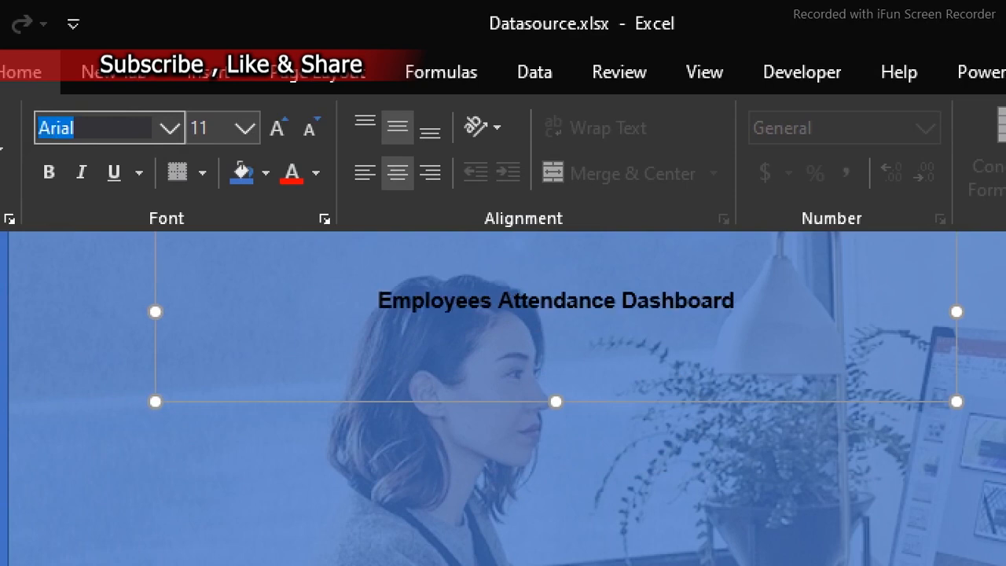
pyautogui.click(245, 128)
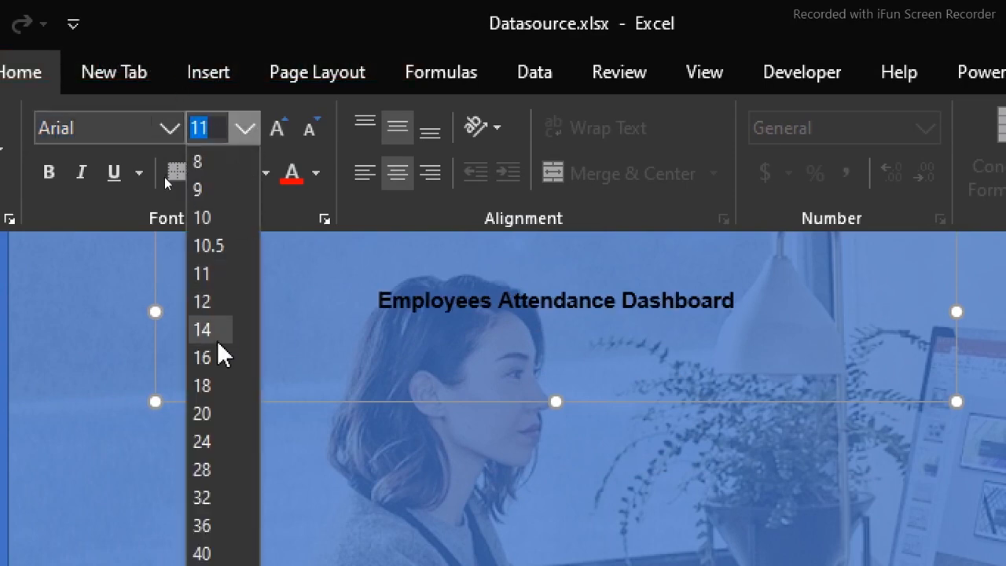
pyautogui.click(209, 445)
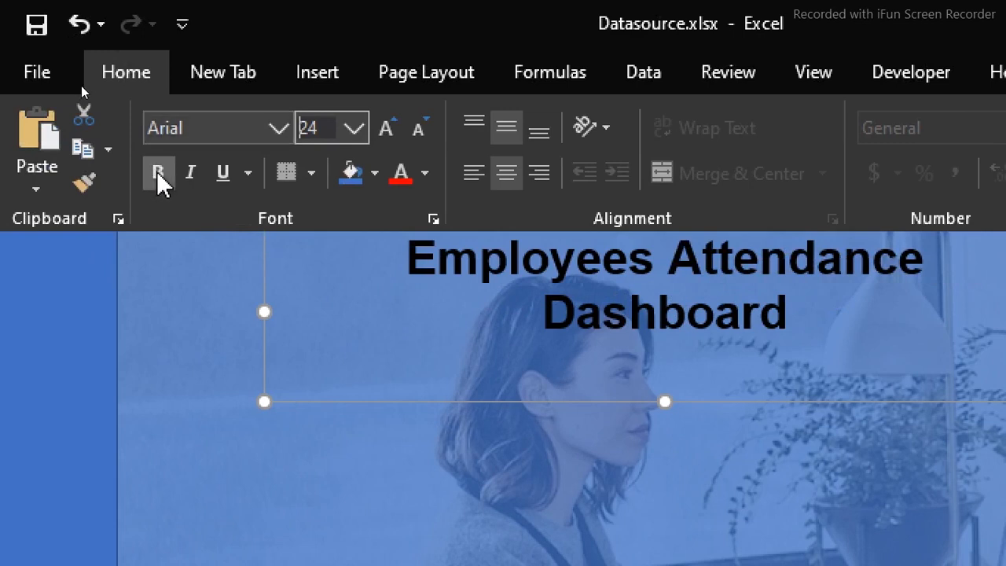
# Turn off bold for the title text and color it white
pyautogui.click(49, 172)
pyautogui.click(424, 173)
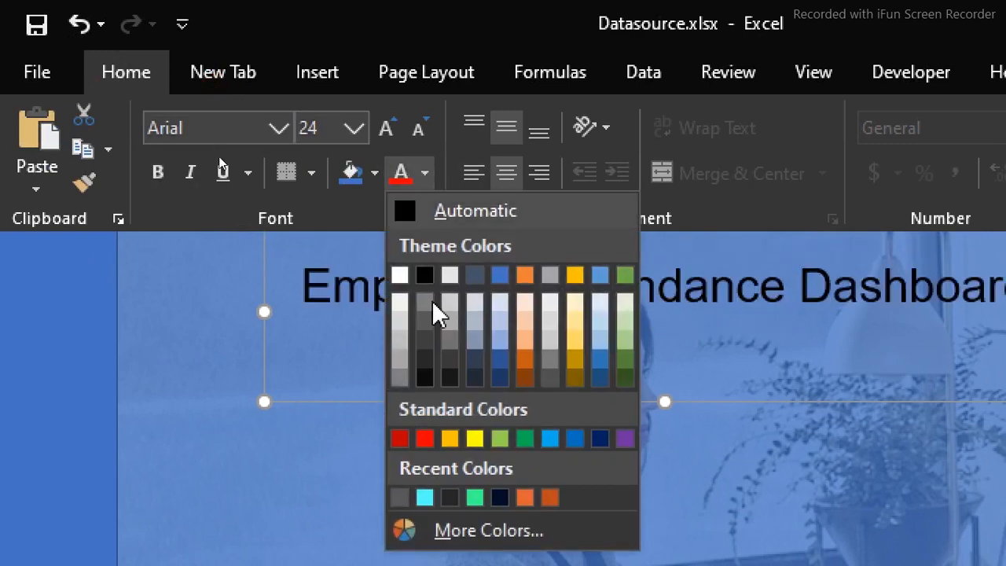
pyautogui.click(401, 275)
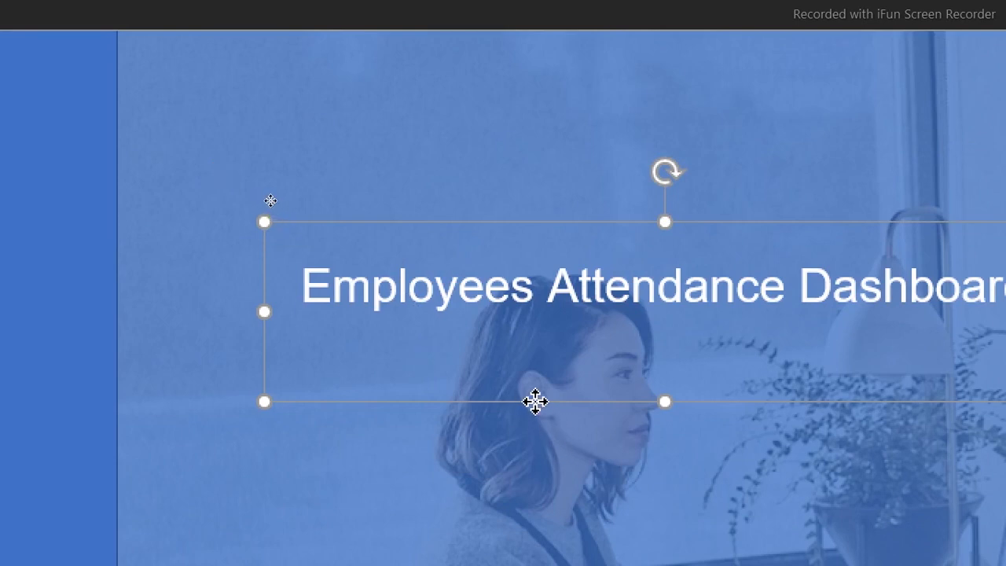
# Reposition the title box over the middle of the photo and apply the Offset: Bottom outer shadow preset
pyautogui.moveTo(534, 402); pyautogui.dragTo(399, 286)
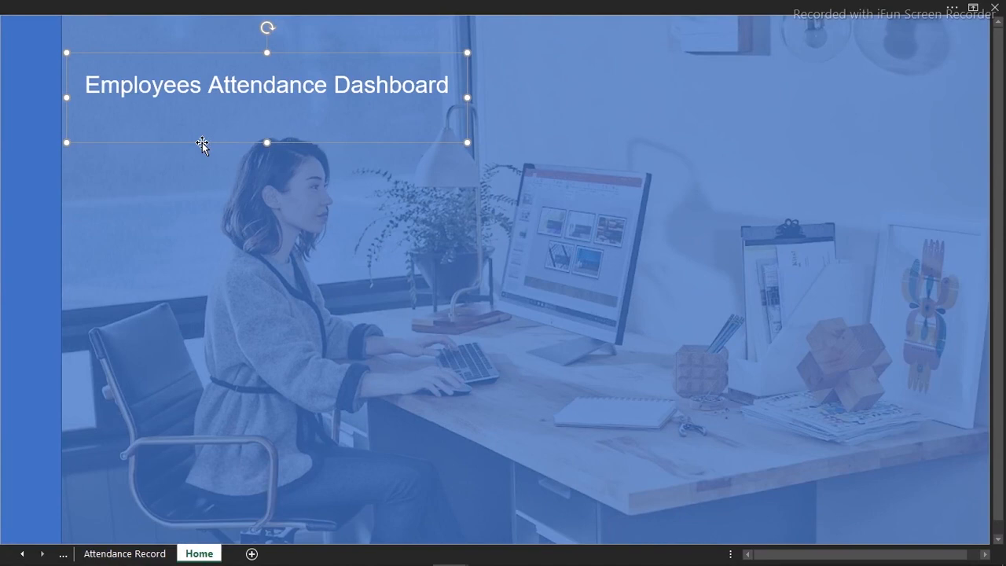
pyautogui.moveTo(202, 143); pyautogui.dragTo(276, 361)
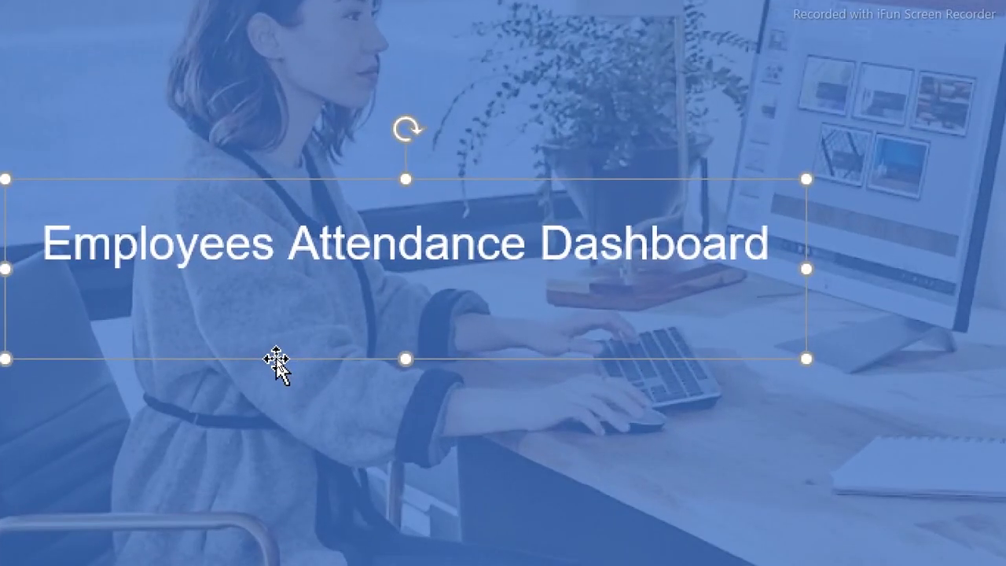
pyautogui.hotkey('ctrl', '1')
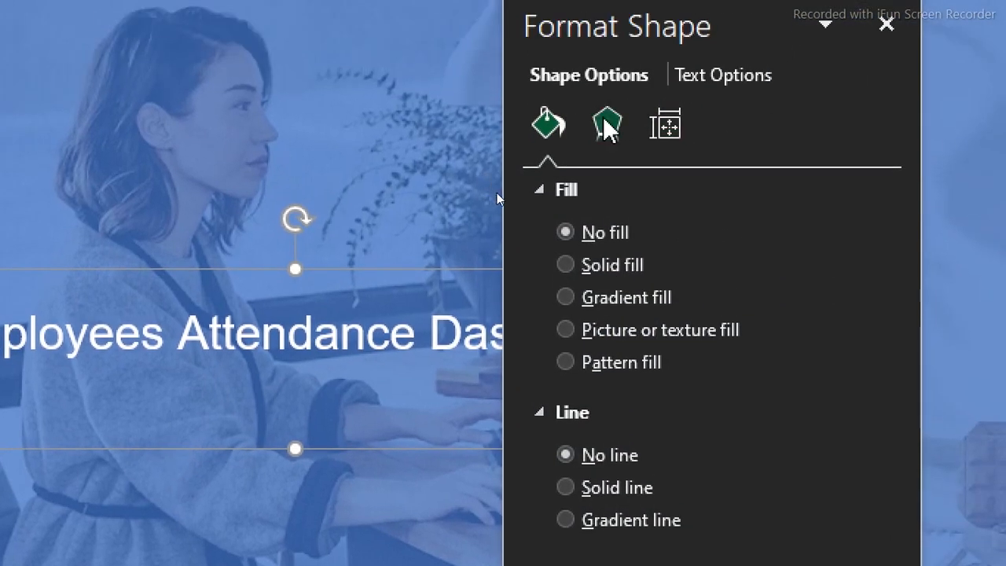
pyautogui.click(607, 127)
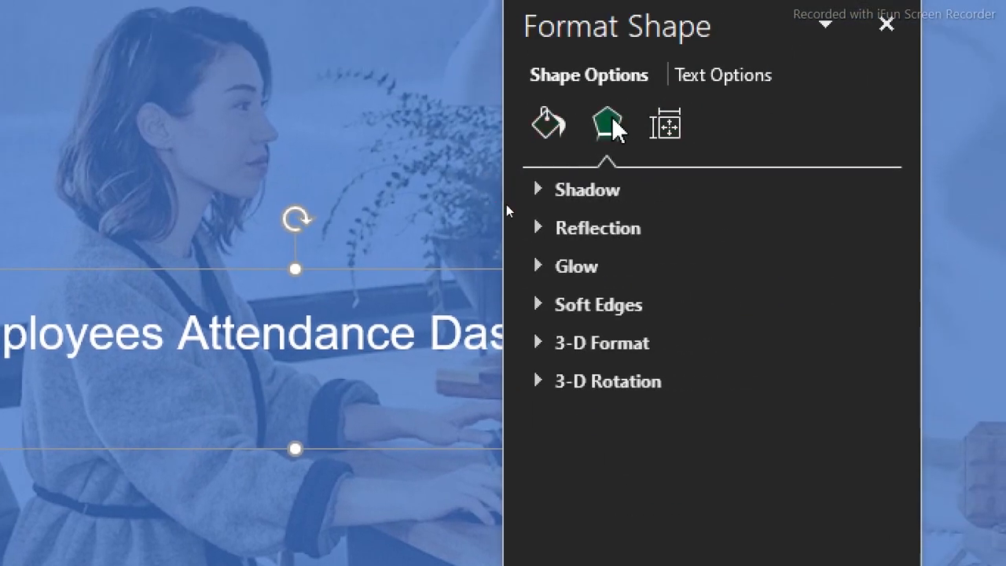
pyautogui.click(609, 190)
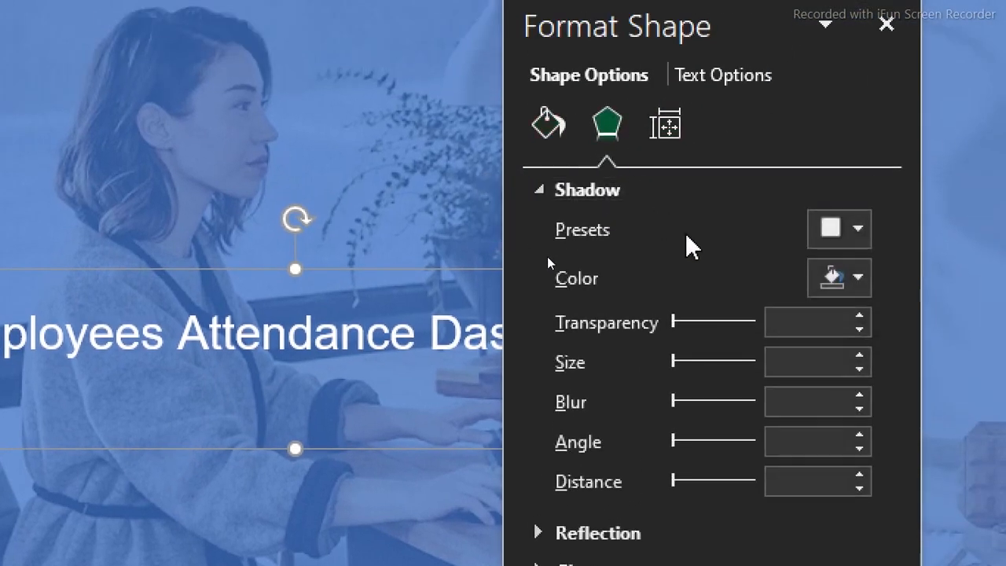
pyautogui.click(838, 228)
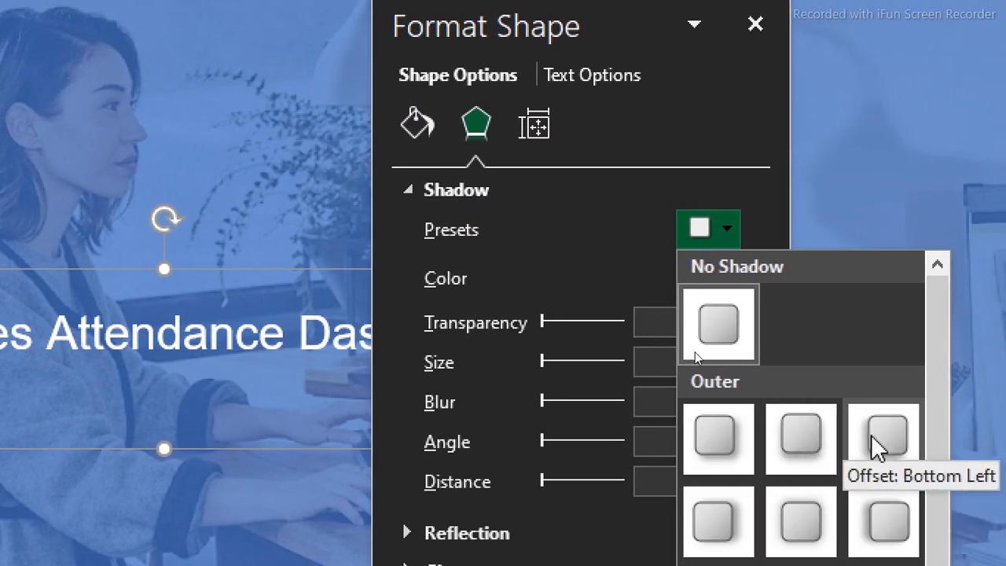
pyautogui.click(803, 441)
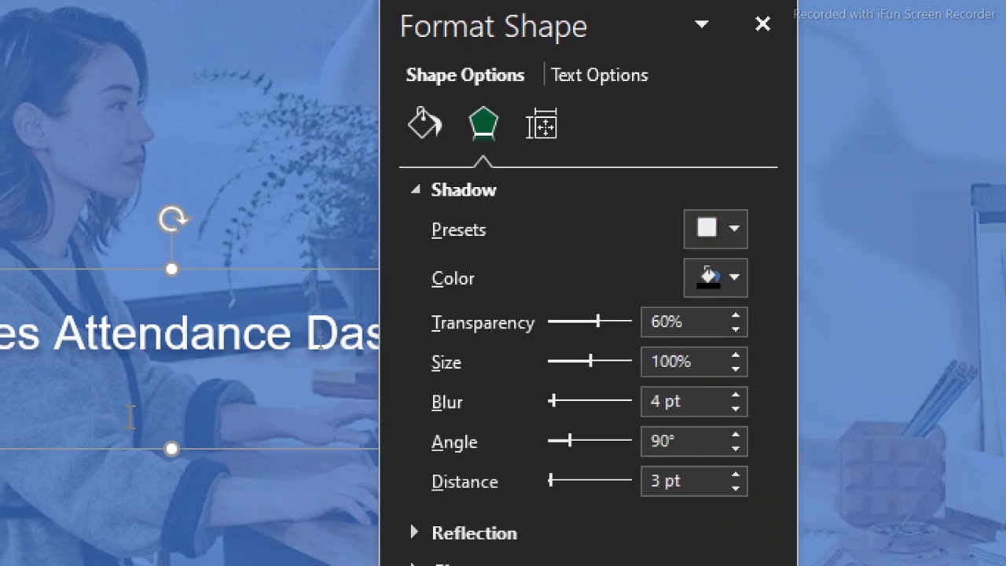
pyautogui.click(131, 416)
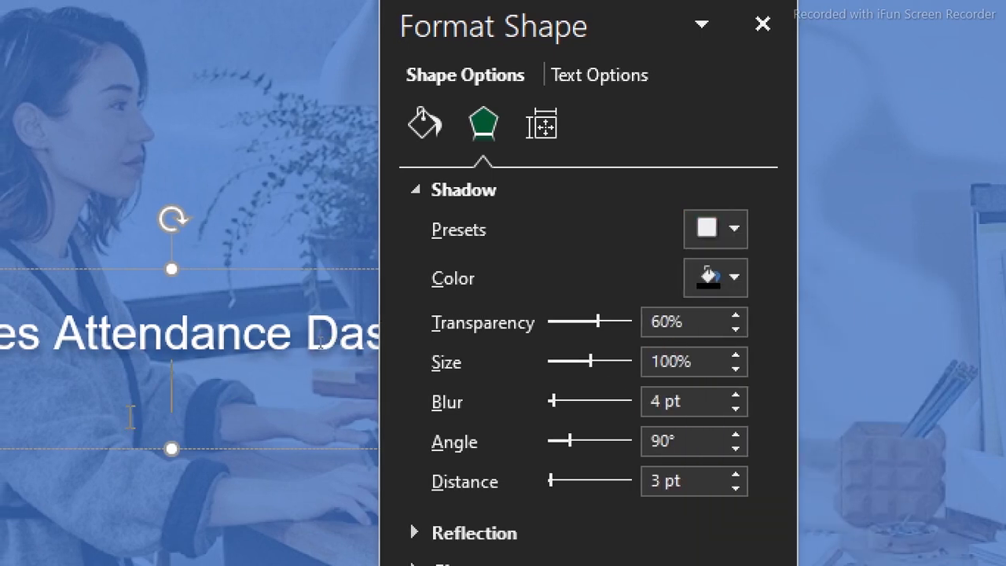
pyautogui.click(233, 212)
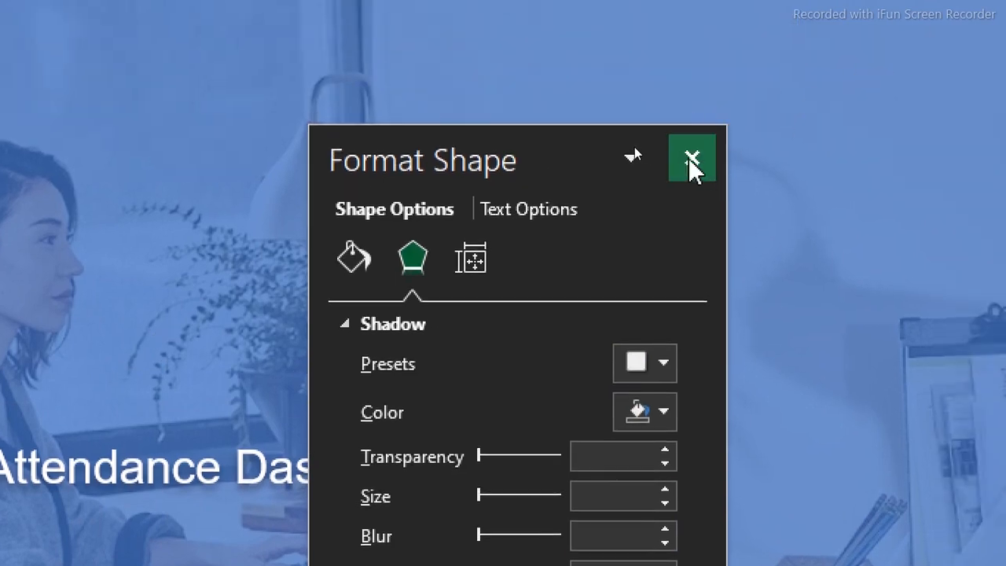
pyautogui.click(690, 157)
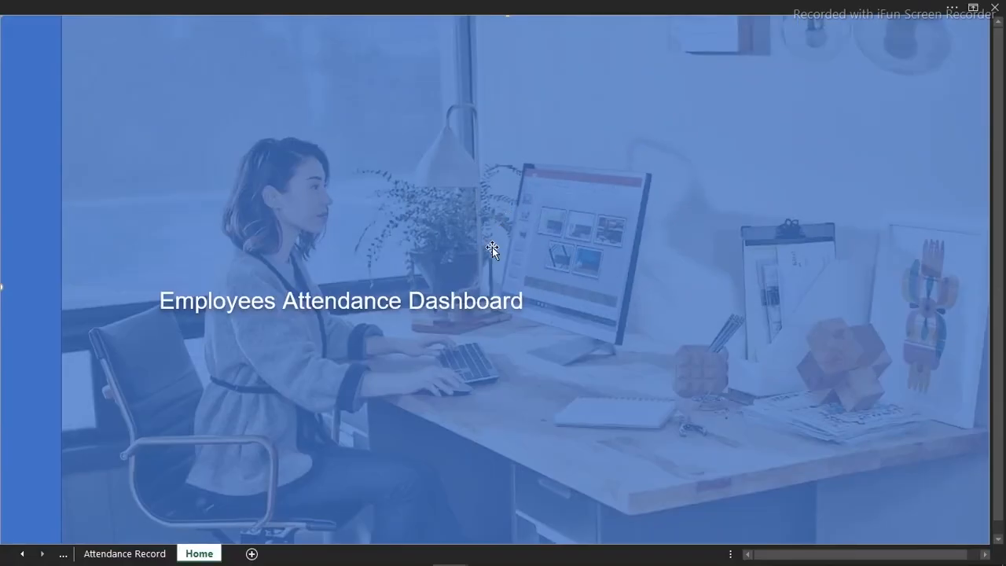
# Move the title text box up to the photo's upper edge, just right of the blue strip
pyautogui.click(479, 302)
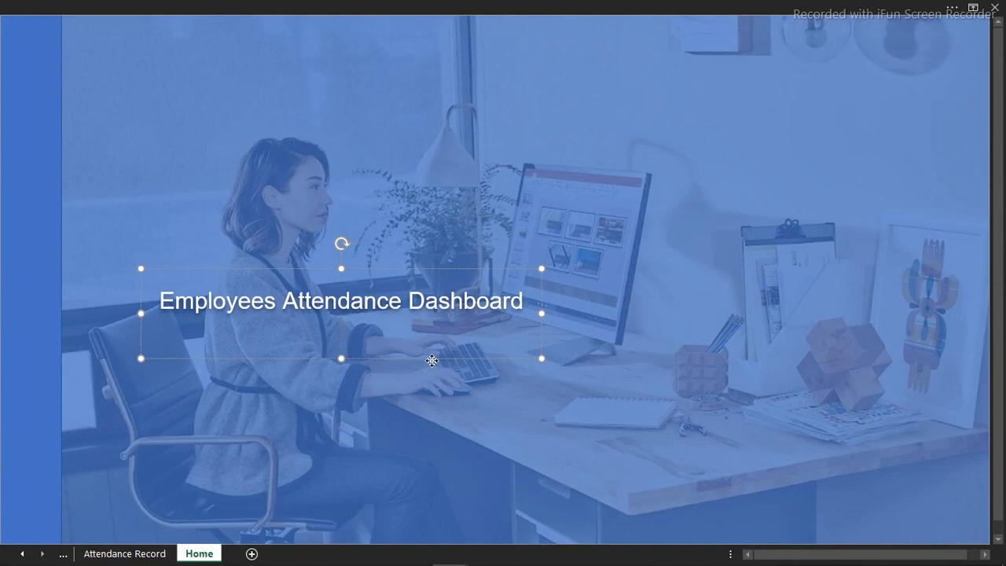
pyautogui.moveTo(435, 362); pyautogui.dragTo(396, 117)
pyautogui.click(363, 222)
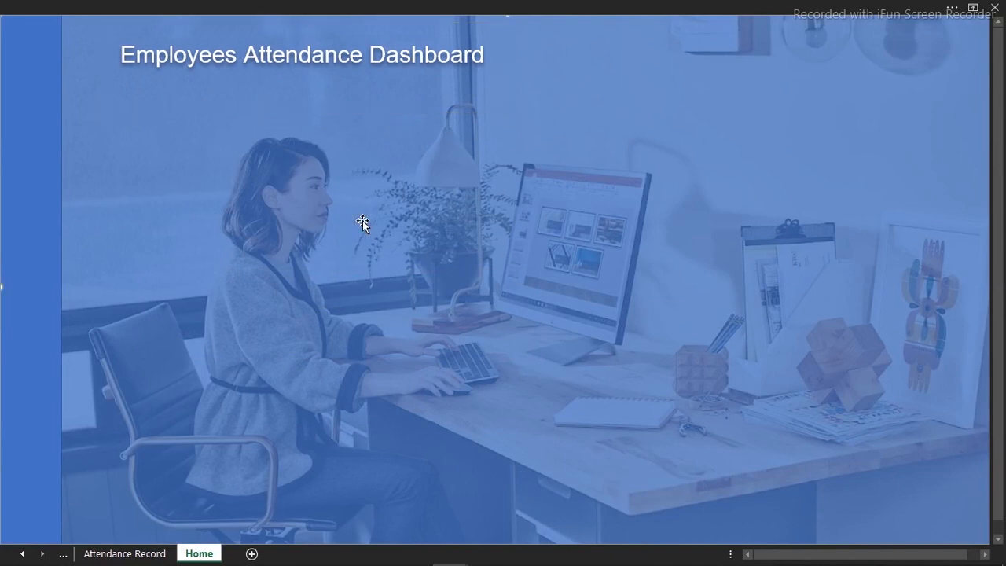
# Add a new worksheet after Home and name it Analysis
pyautogui.click(252, 554)
pyautogui.doubleClick(250, 553)
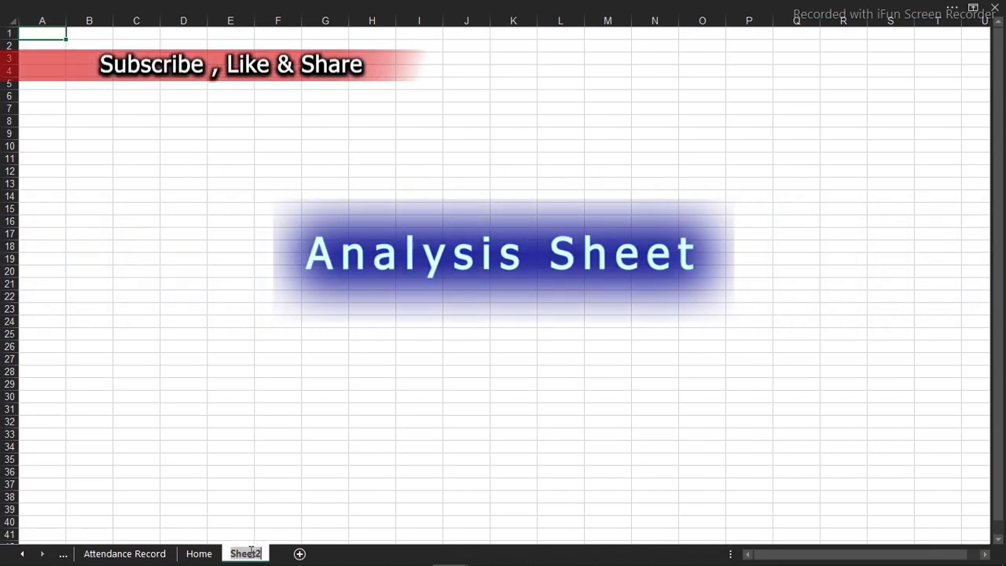
pyautogui.write('Summ')
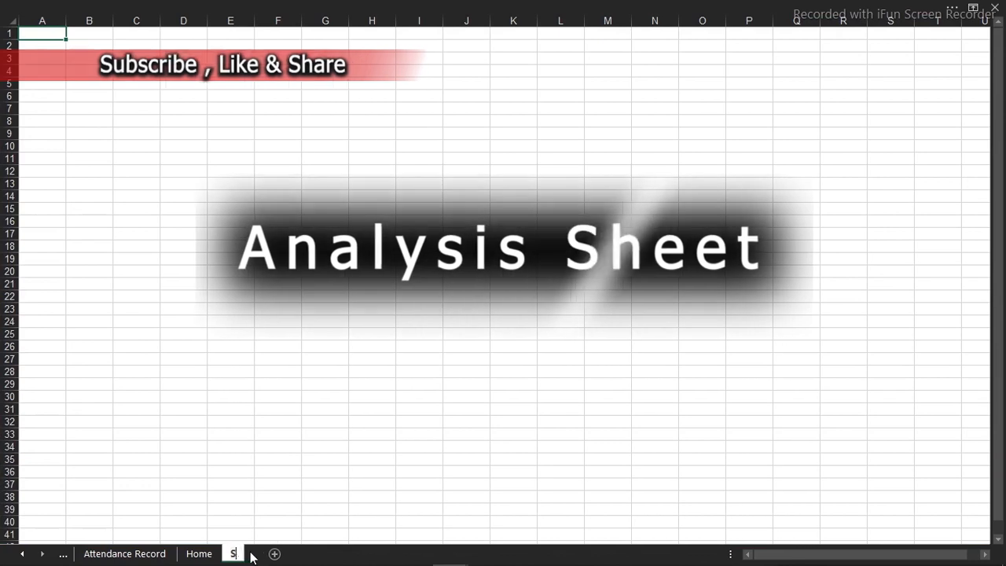
pyautogui.press('BackSpace')
pyautogui.write('A')
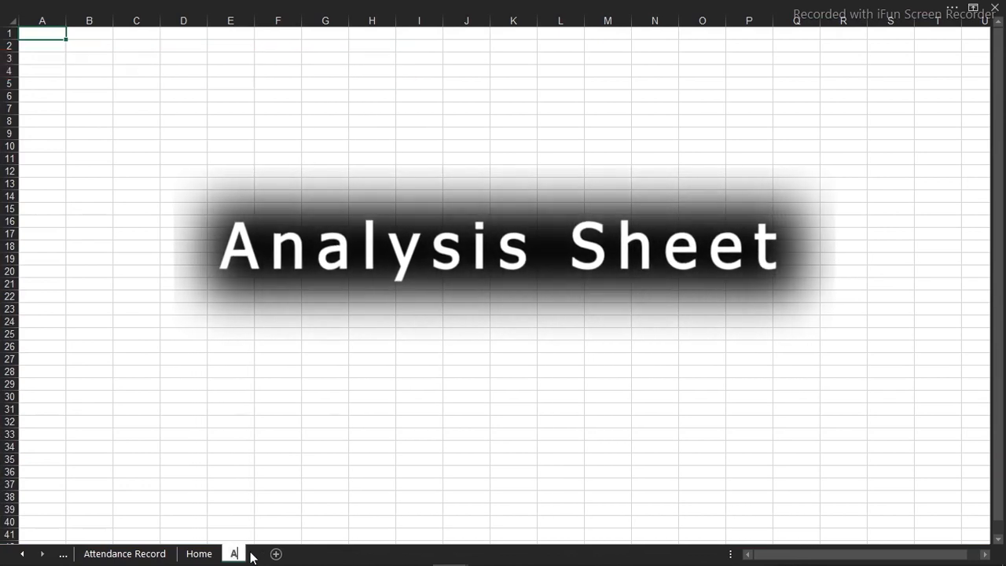
pyautogui.write('nalysis')
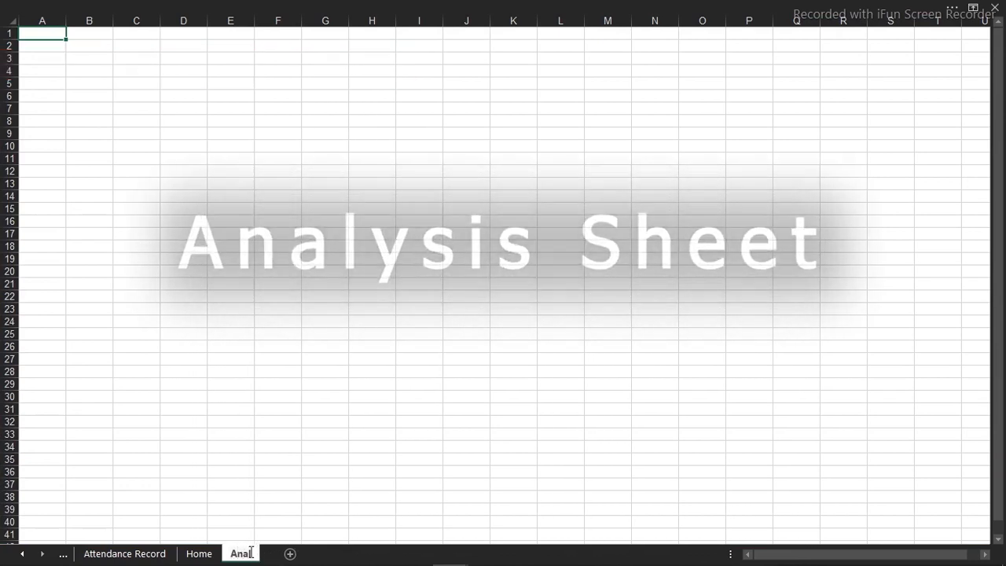
pyautogui.press('Return')
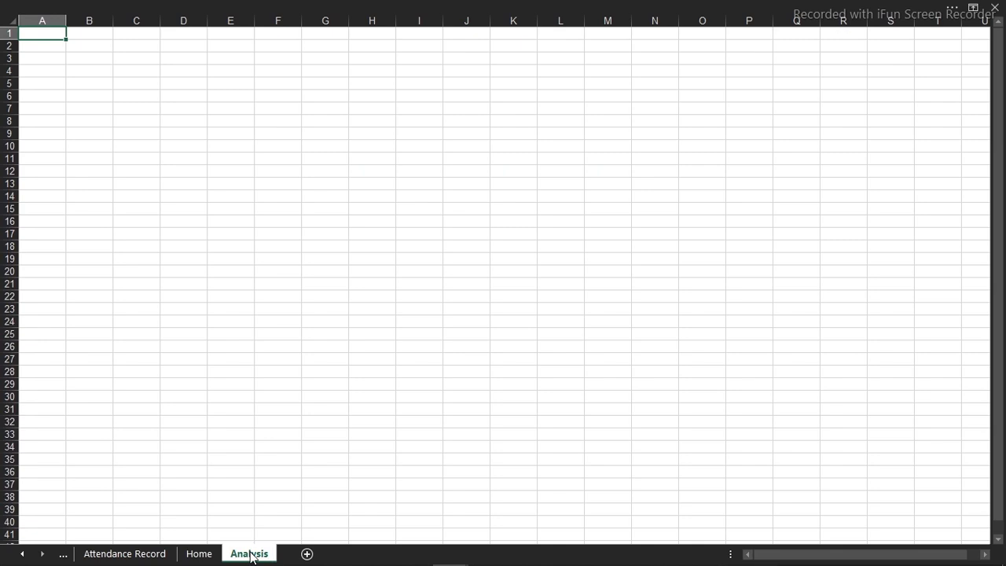
# Enter the formula =TODAY() in cell B3 of the Analysis sheet
pyautogui.click(105, 57)
pyautogui.write('=to')
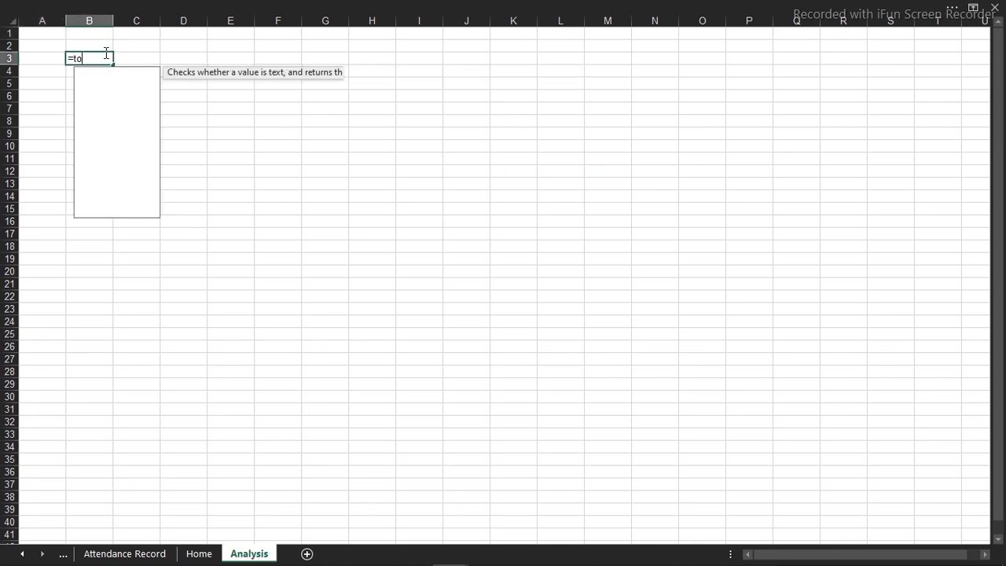
pyautogui.write('da')
pyautogui.press('Tab')
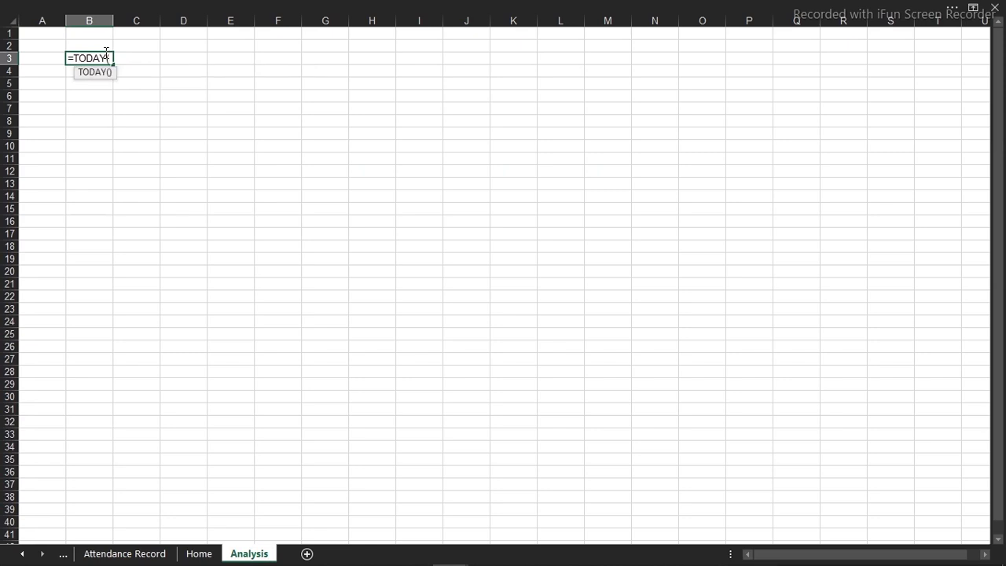
pyautogui.press('Return')
# Format the date in cell B3 with the long date type *Wednesday, March 14, 2012
pyautogui.click(104, 53)
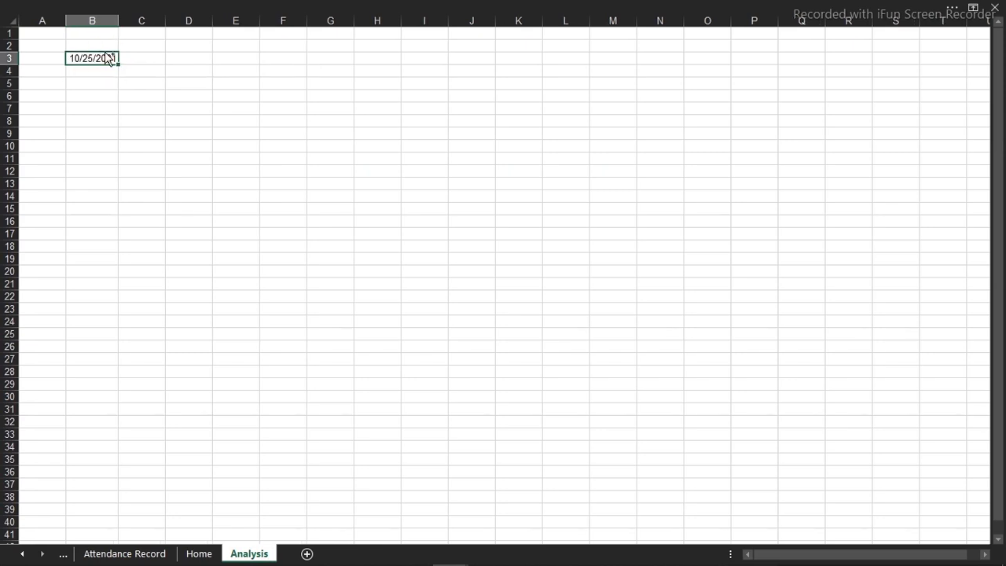
pyautogui.hotkey('ctrl', '1')
pyautogui.click(368, 255)
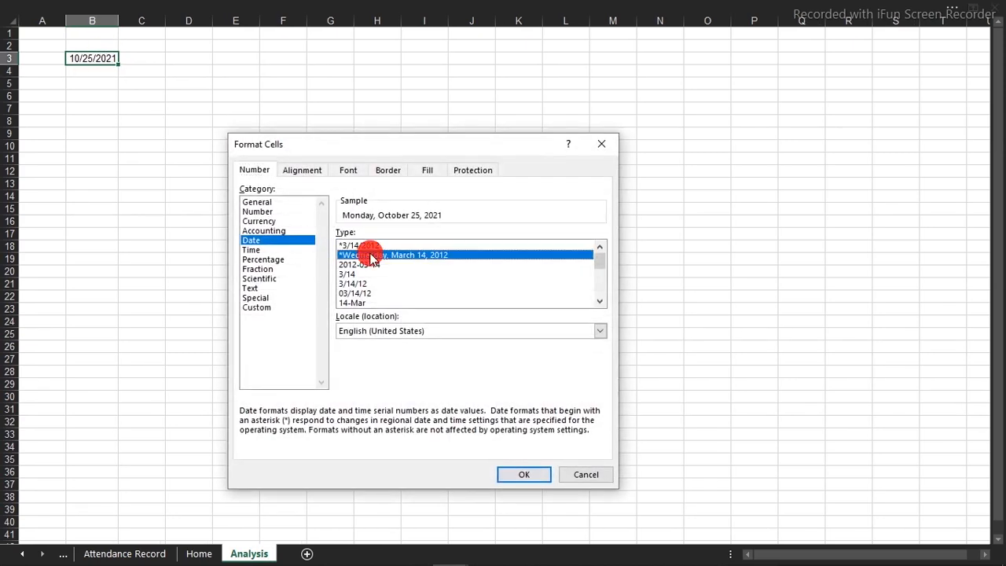
pyautogui.click(525, 475)
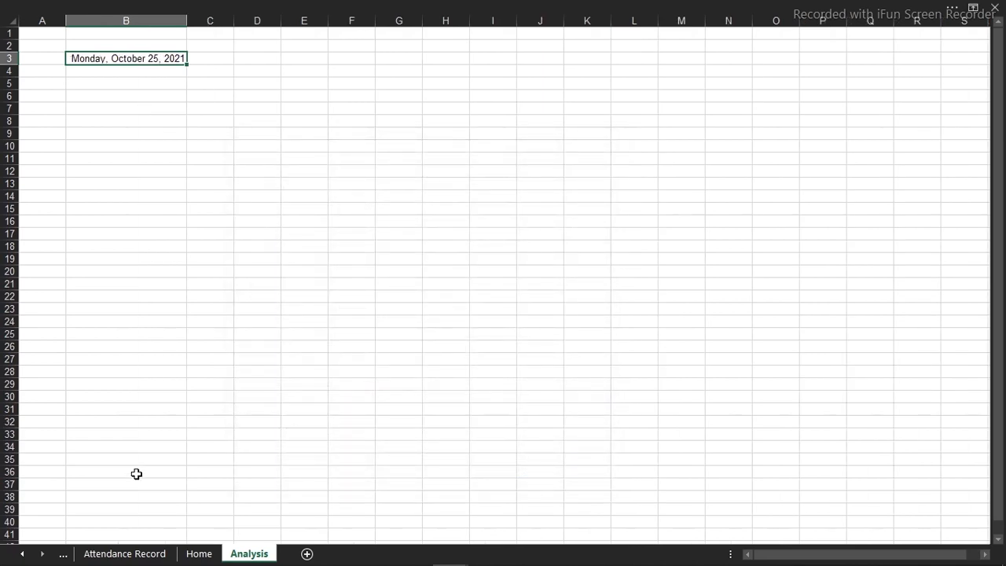
# On the Home sheet, duplicate the dashboard title text box and place the copy below the original, over the photo
pyautogui.click(126, 553)
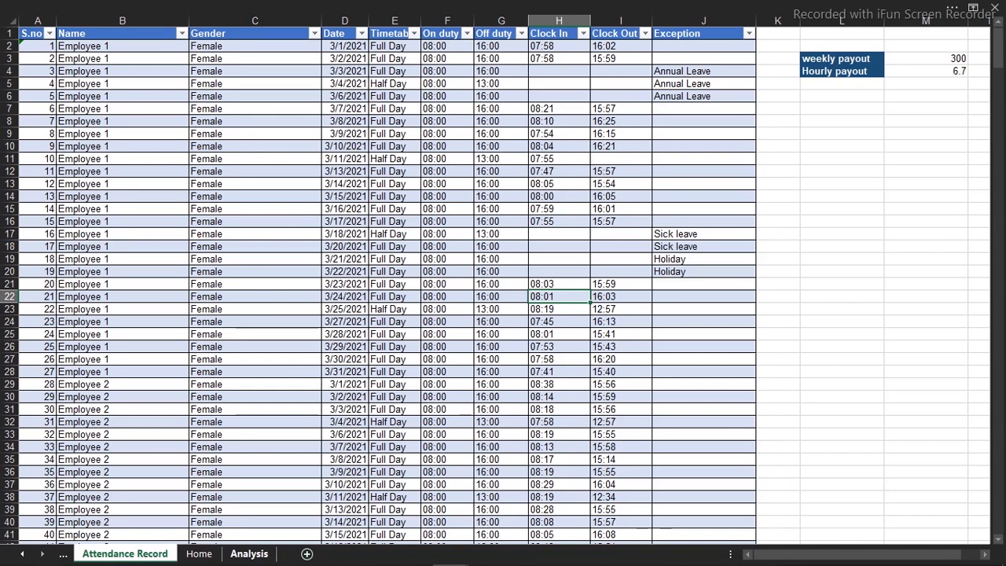
pyautogui.click(199, 553)
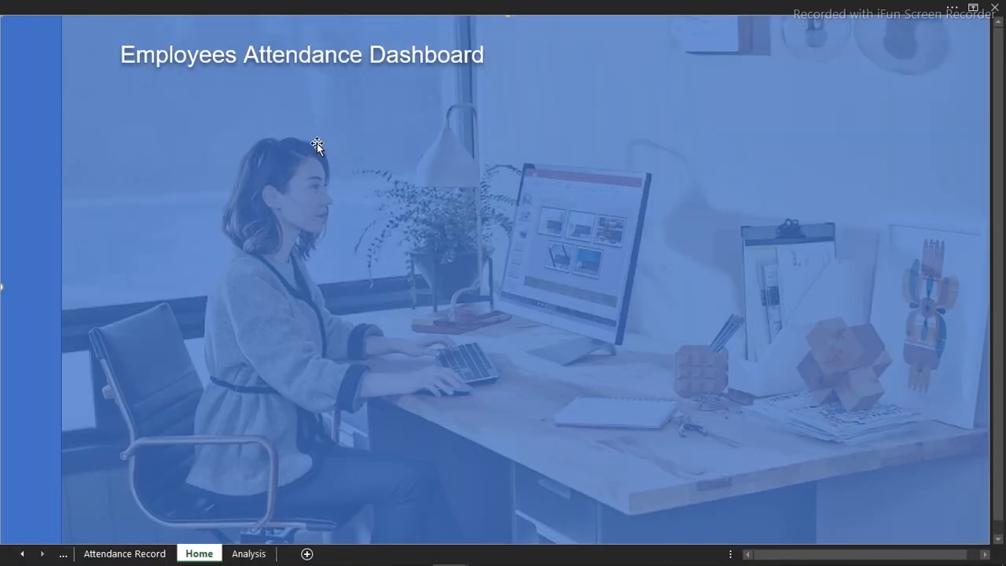
pyautogui.moveTo(329, 53); pyautogui.dragTo(330, 100)
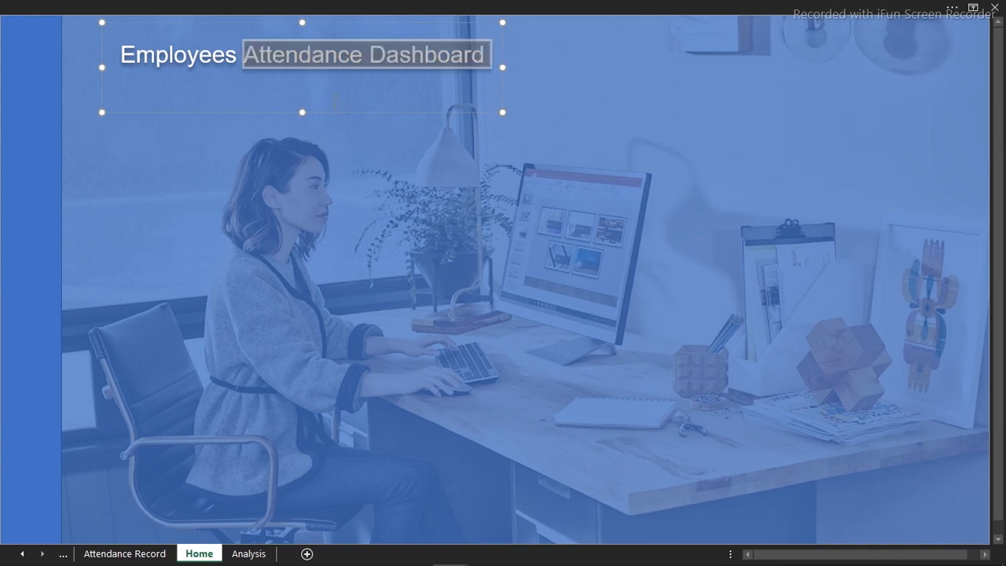
pyautogui.click(325, 114)
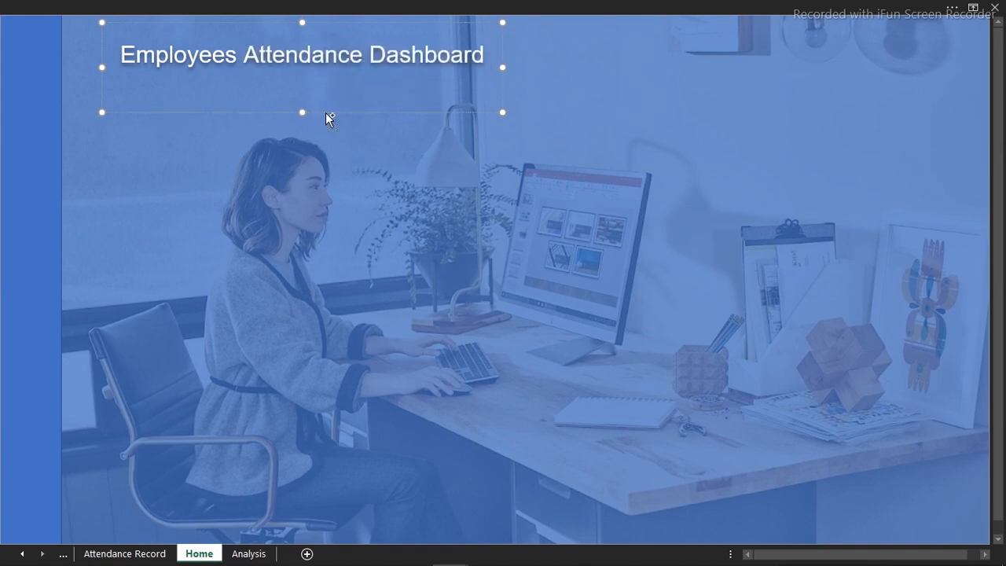
pyautogui.hotkey('ctrl', 'd')
pyautogui.moveTo(335, 128); pyautogui.dragTo(367, 220)
# Show the formula bar and link the duplicated text box to the date with the formula =Analysis!B3
pyautogui.click(682, 15)
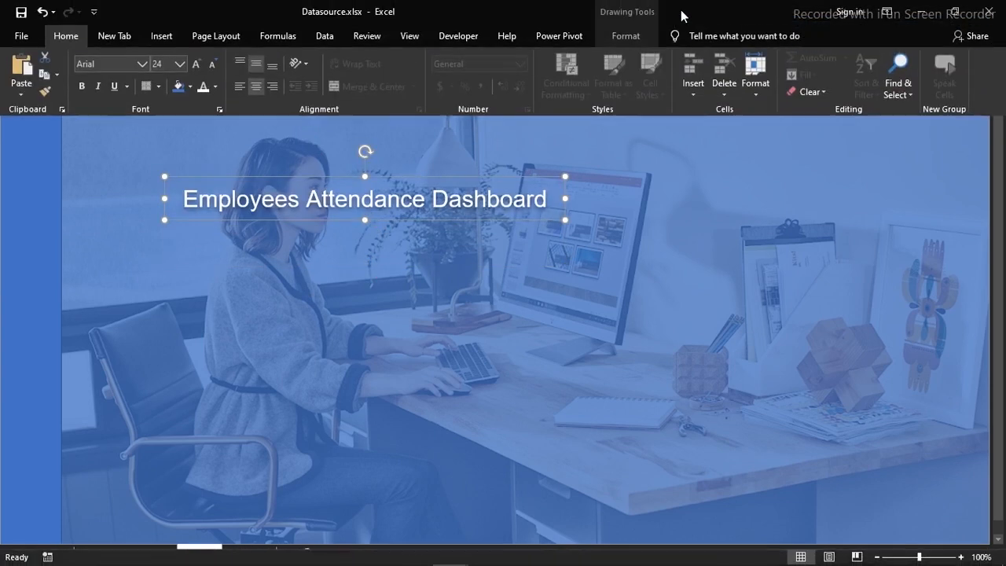
pyautogui.click(425, 41)
pyautogui.click(274, 68)
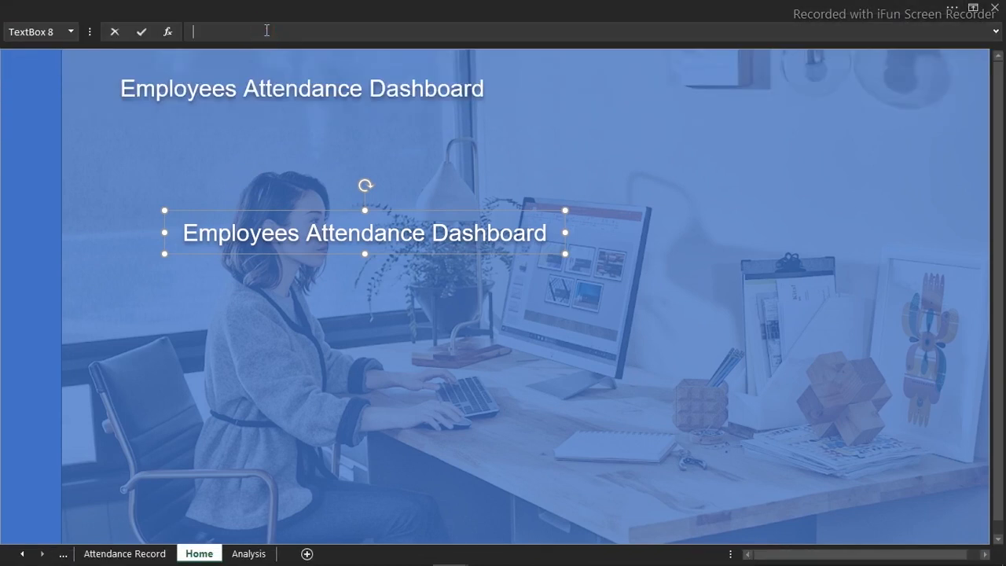
pyautogui.click(250, 554)
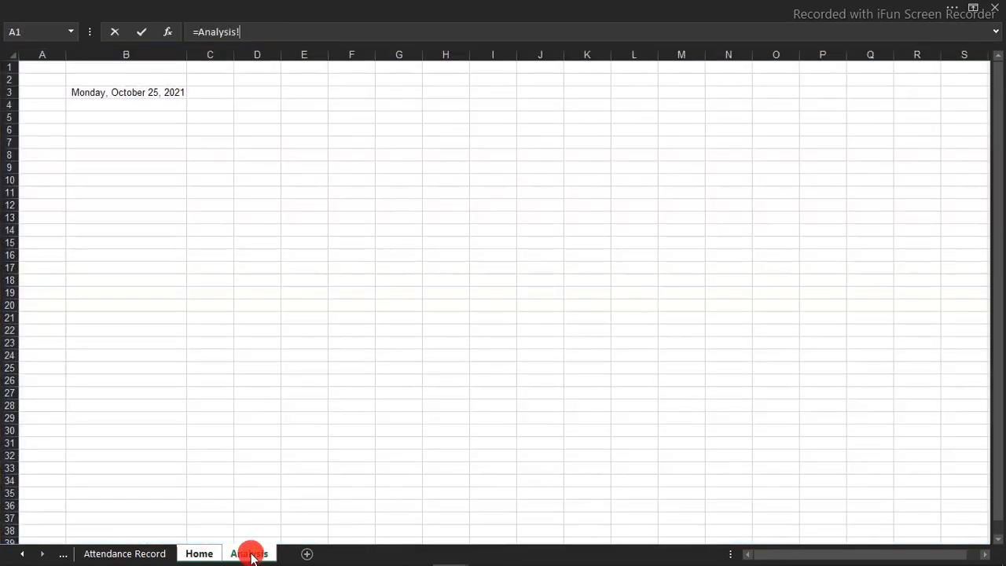
pyautogui.click(136, 92)
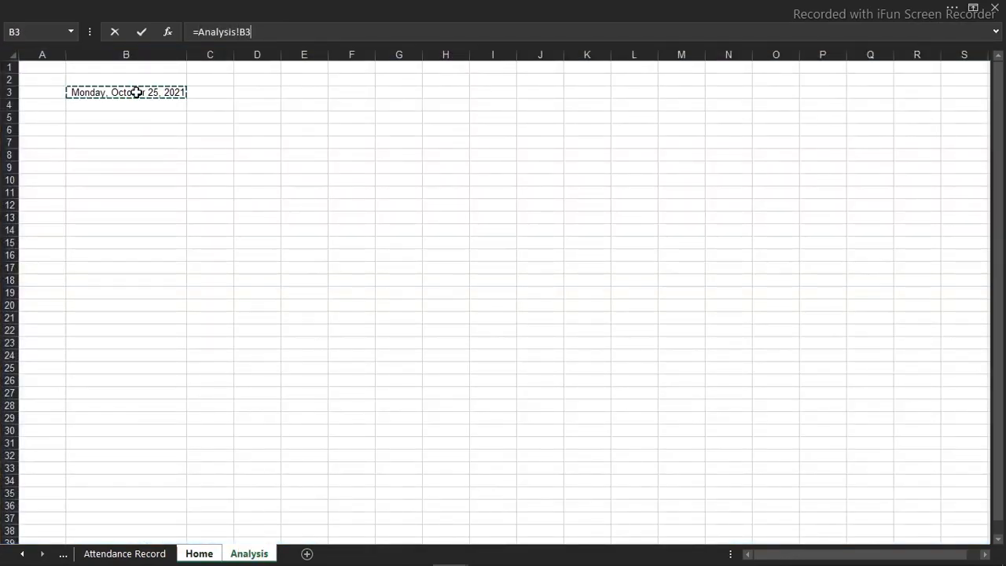
pyautogui.press('Return')
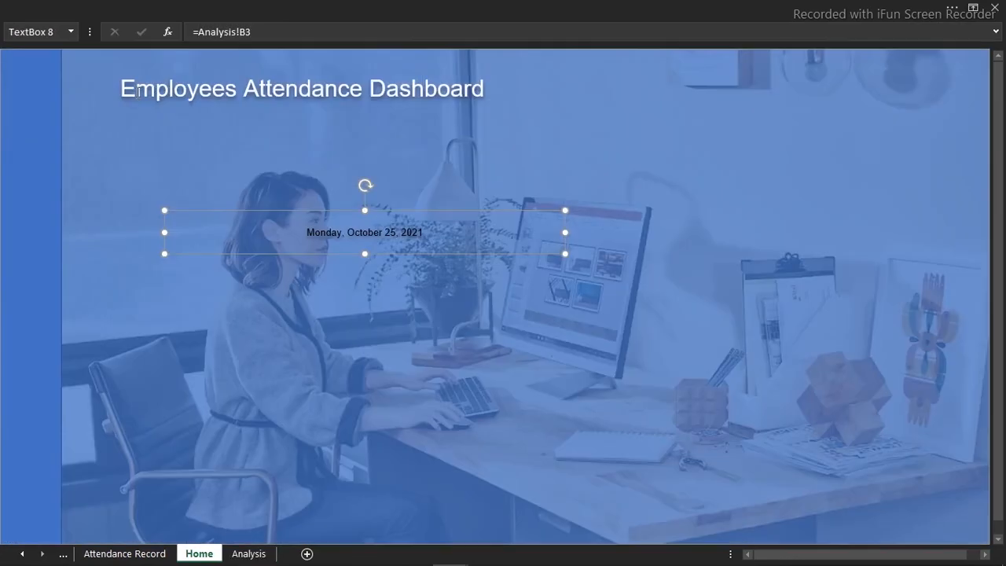
# Set the linked date text to 16 pt and color it White, Background 1, Darker 15%
pyautogui.click(263, 6)
pyautogui.click(79, 41)
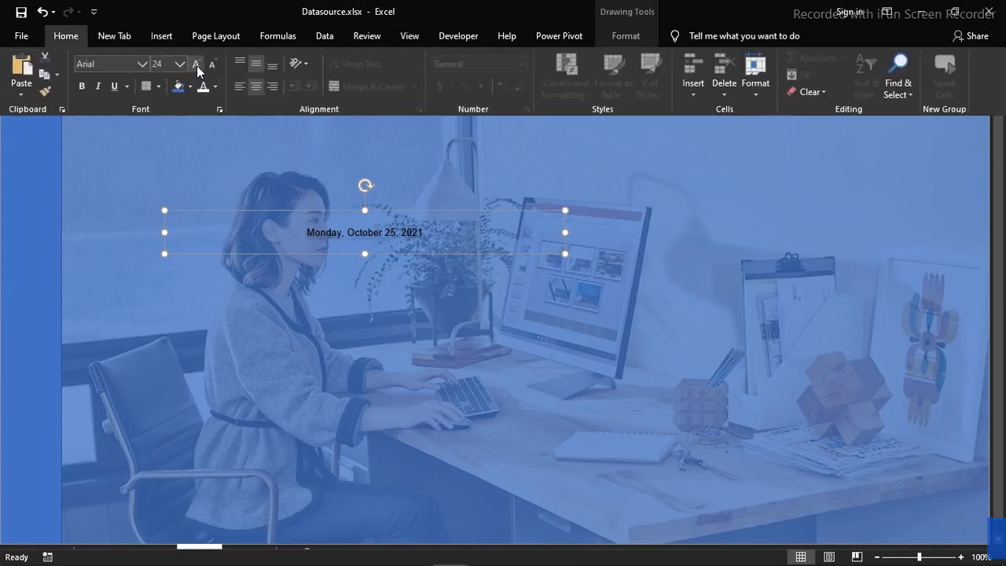
pyautogui.click(196, 65)
pyautogui.click(196, 66)
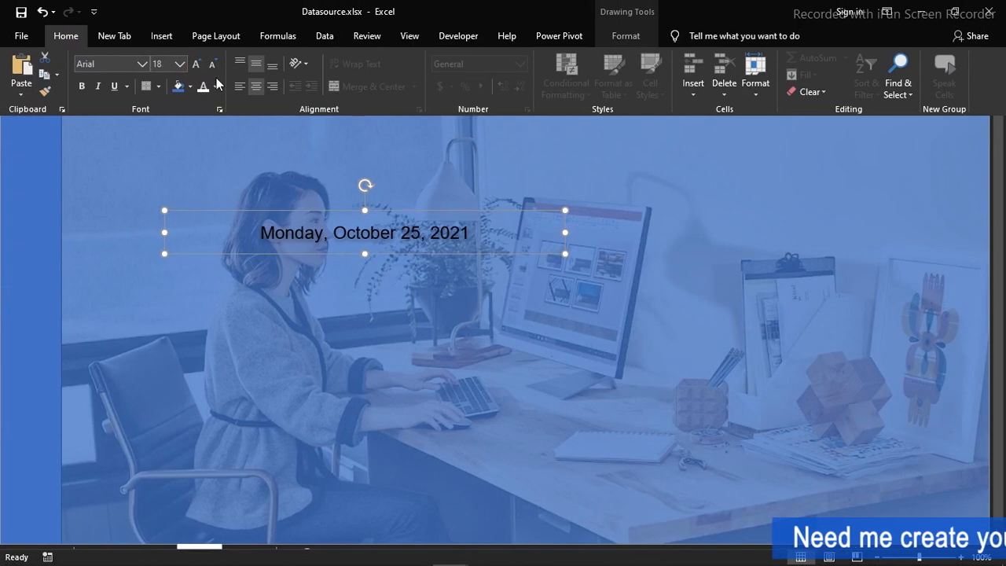
pyautogui.click(216, 87)
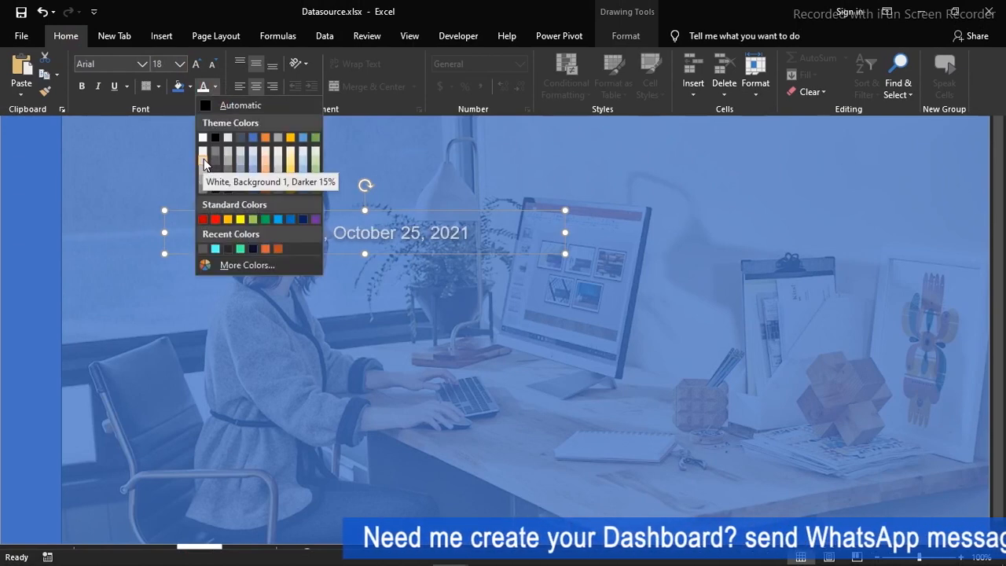
pyautogui.click(203, 162)
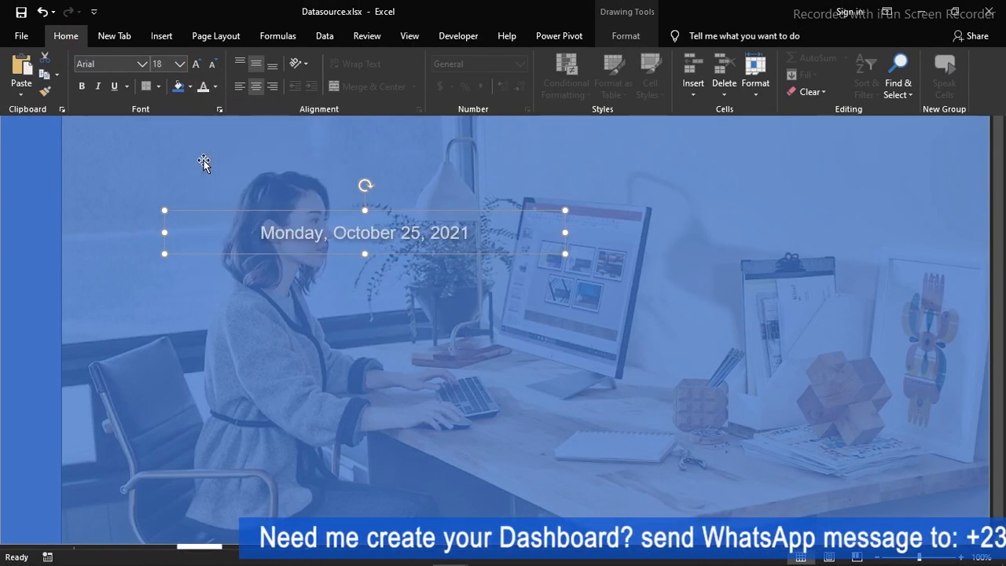
pyautogui.click(212, 64)
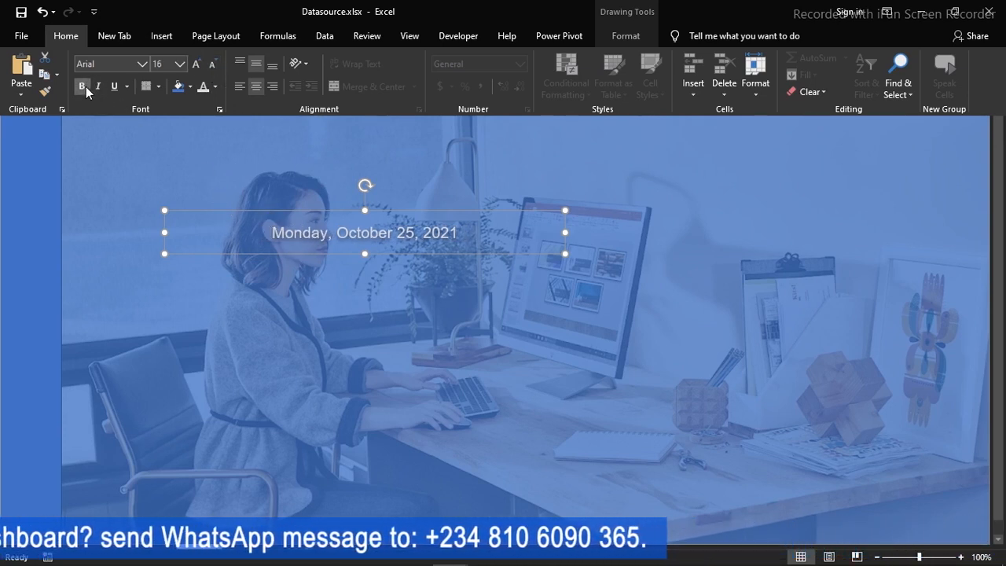
# Narrow the date text box and move it to the photo's upper-right corner, roughly level with the dashboard title
pyautogui.click(383, 253)
pyautogui.moveTo(167, 233); pyautogui.dragTo(290, 233)
pyautogui.moveTo(456, 256); pyautogui.dragTo(887, 117)
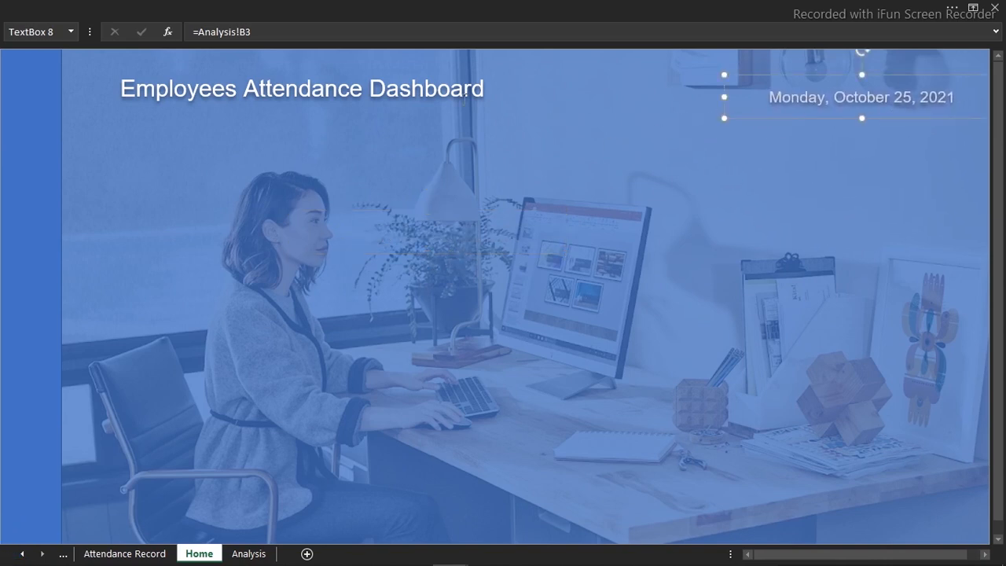
pyautogui.keyDown('ctrl'); pyautogui.click(452, 91); pyautogui.keyUp('ctrl')
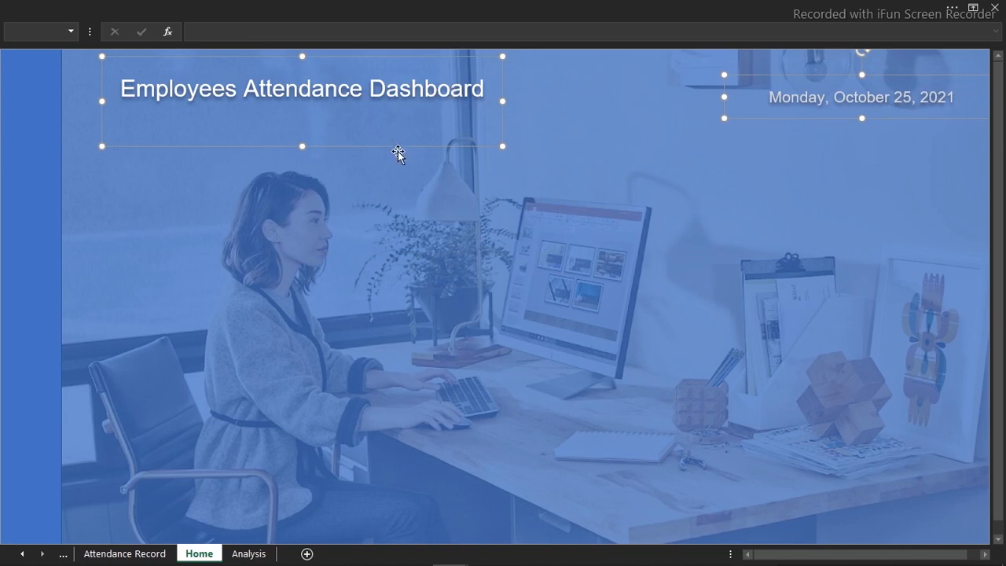
pyautogui.click(662, 127)
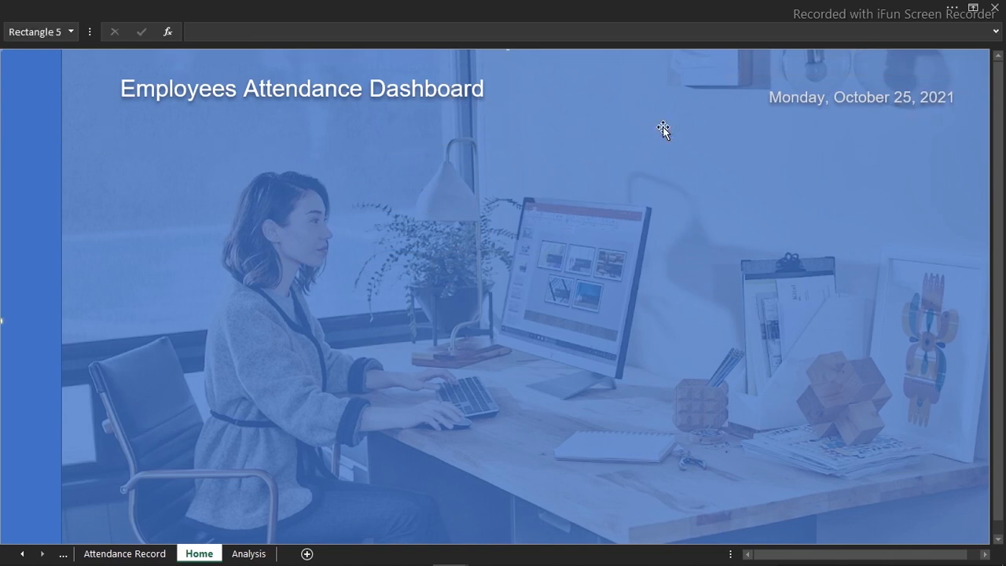
pyautogui.click(789, 104)
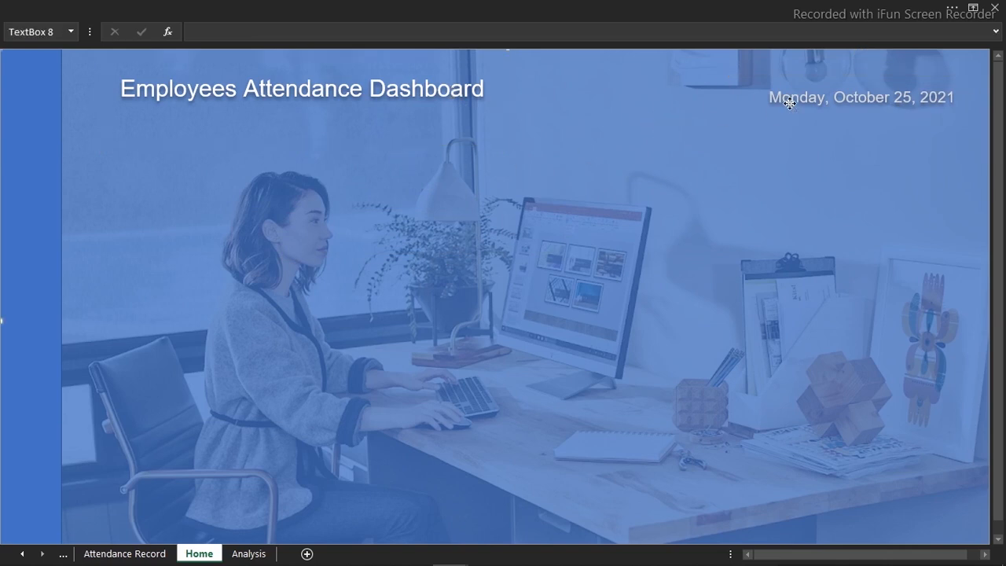
pyautogui.click(600, 134)
# Hide the formula bar again to give the Home sheet more room
pyautogui.click(471, 6)
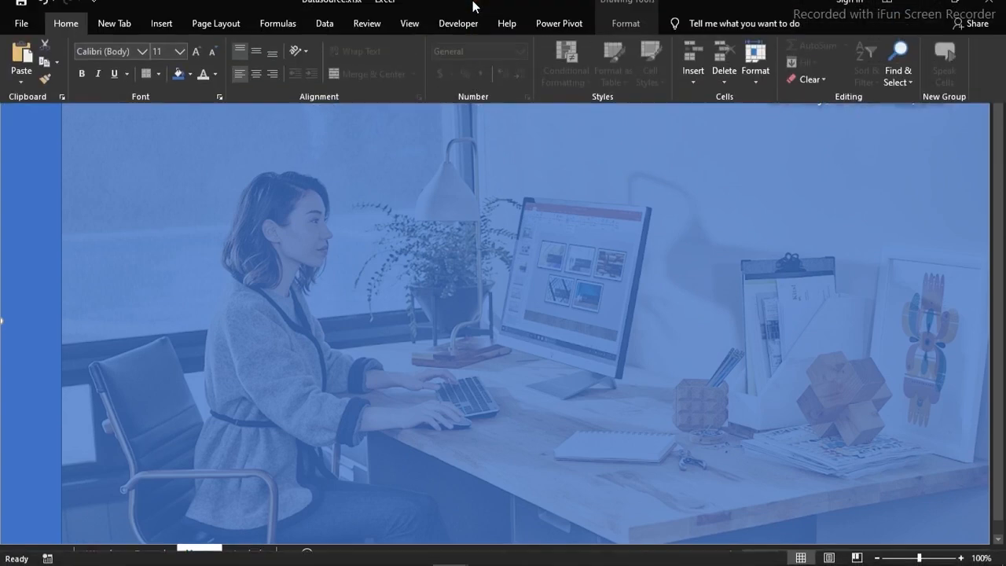
pyautogui.click(411, 35)
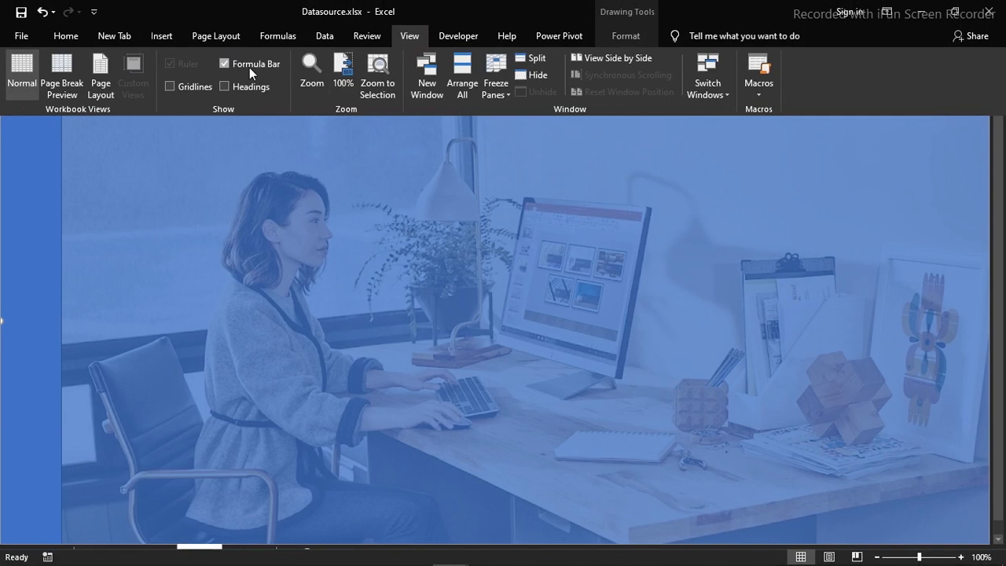
pyautogui.click(224, 64)
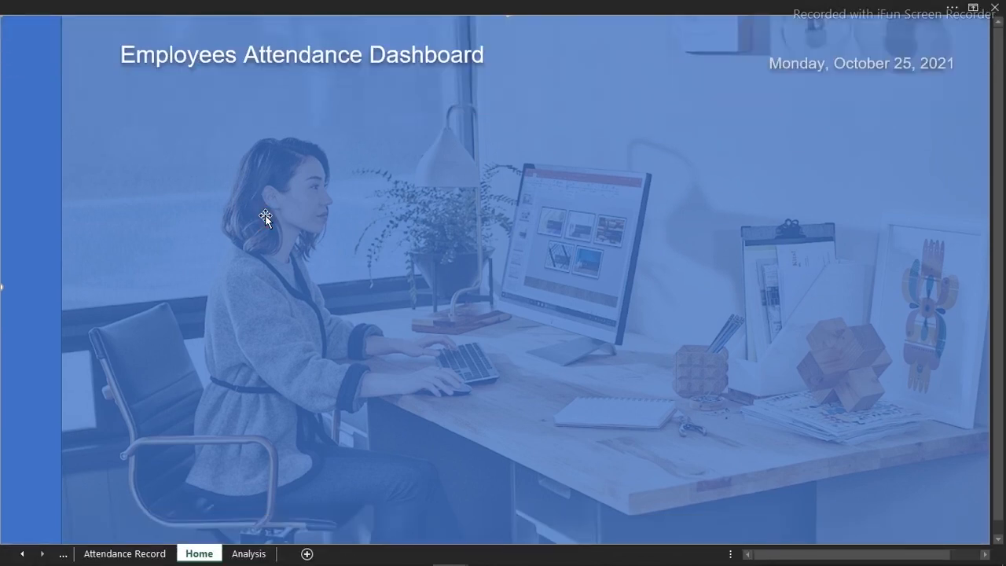
# Insert an oval shape as a small circle over the woman's head in the photo
pyautogui.click(359, 6)
pyautogui.click(172, 33)
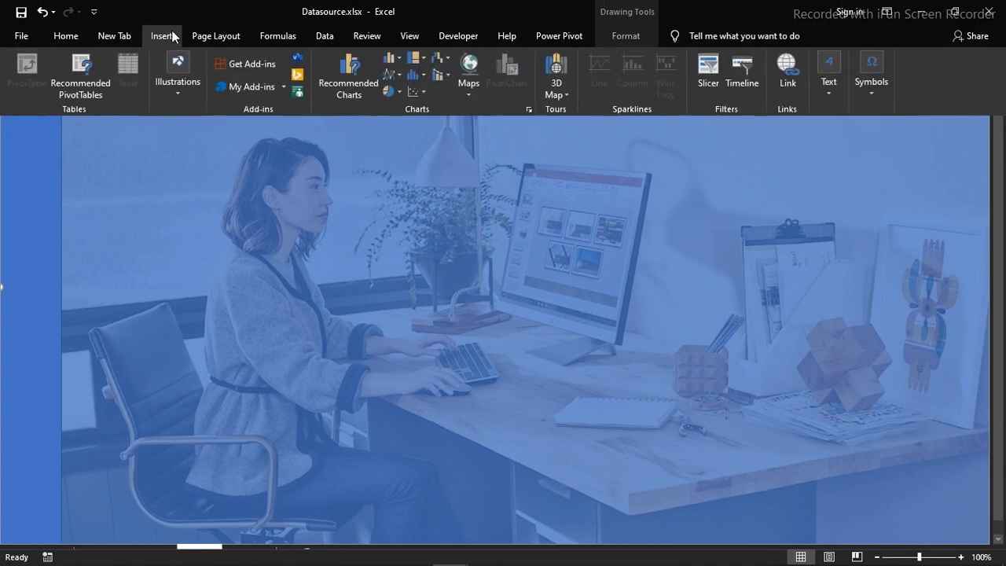
pyautogui.click(178, 90)
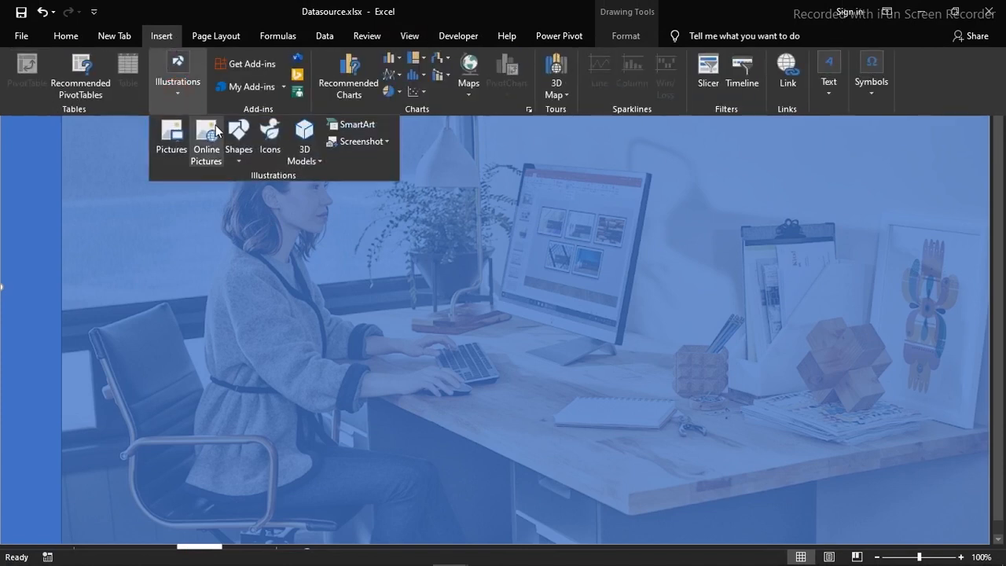
pyautogui.click(238, 140)
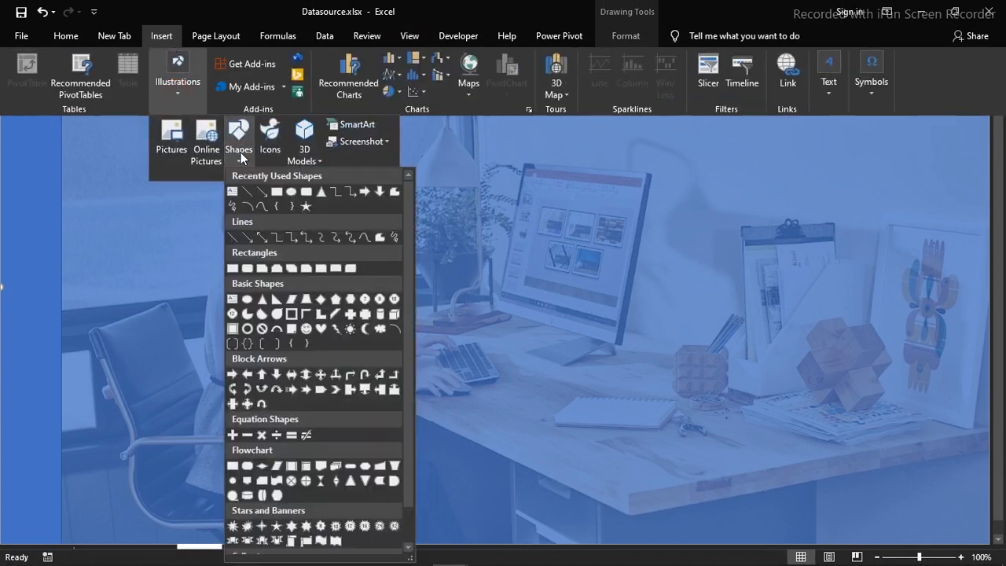
pyautogui.click(292, 193)
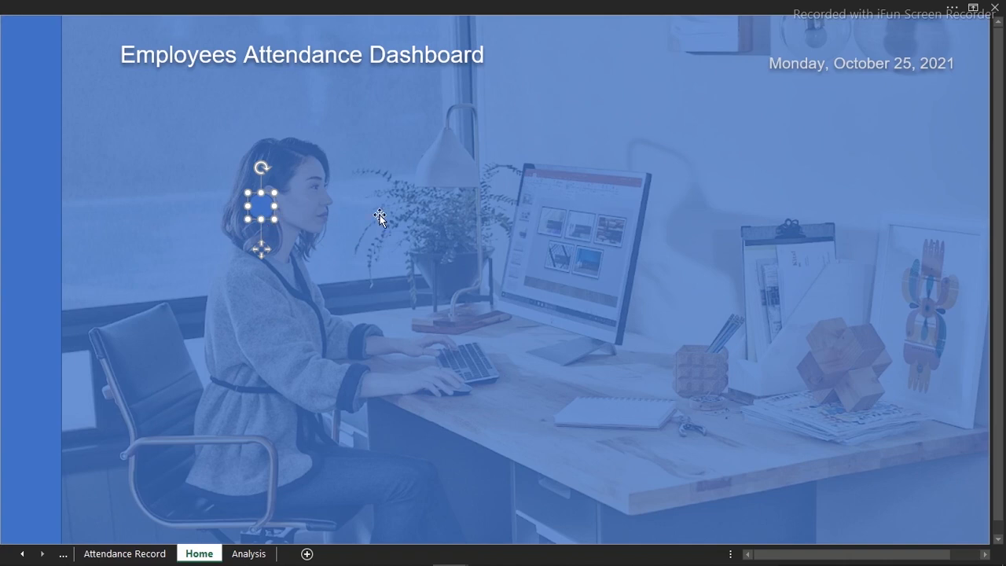
# Open the circle's shape formatting and fill it with the solid orange theme color
pyautogui.hotkey('ctrl', '1')
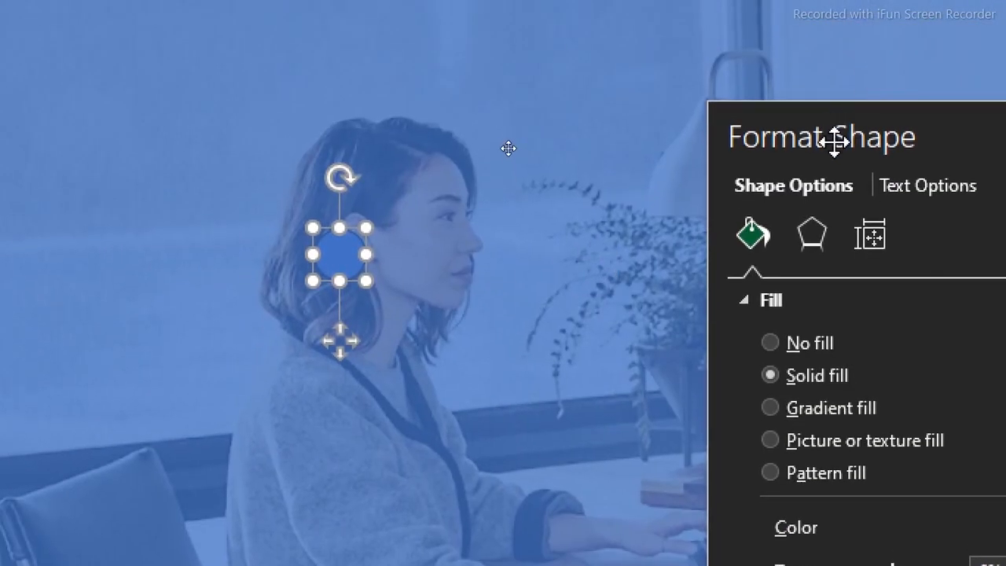
pyautogui.moveTo(831, 51); pyautogui.dragTo(620, 20)
pyautogui.moveTo(619, 98); pyautogui.dragTo(587, 75)
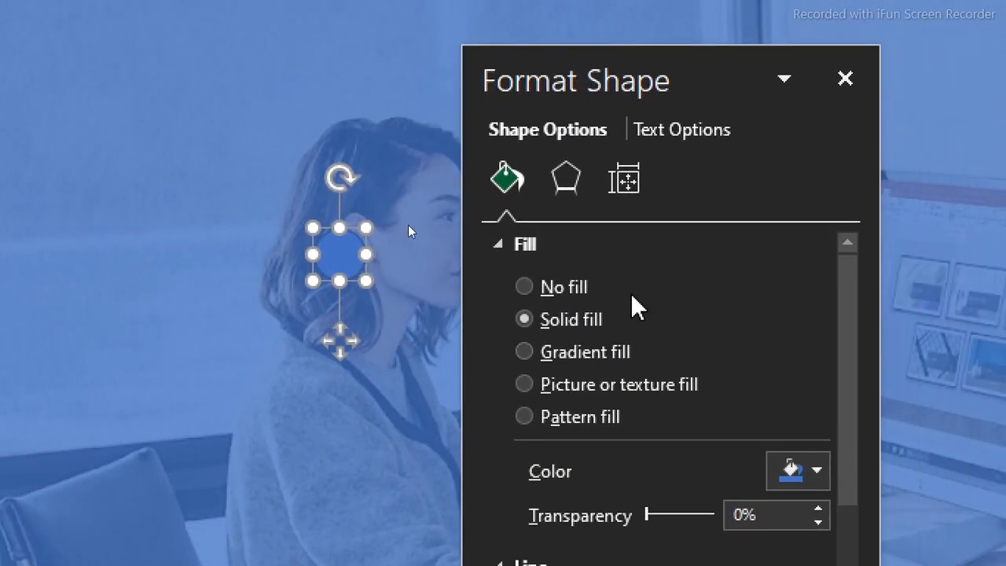
pyautogui.click(816, 476)
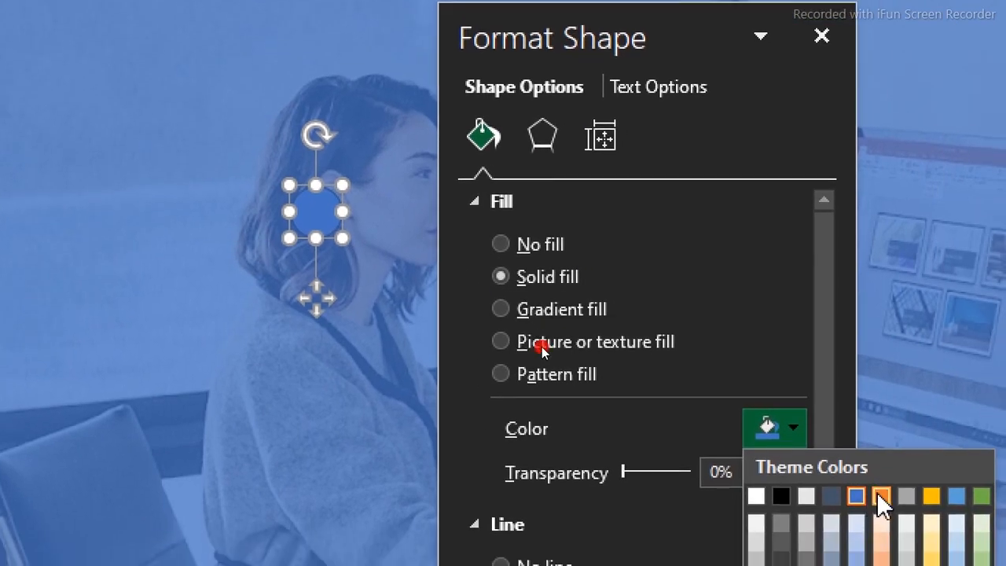
pyautogui.click(879, 496)
# Give the circle a solid golden-orange outline from the standard colors with a width of 1.25 pt
pyautogui.moveTo(823, 325); pyautogui.dragTo(825, 480)
pyautogui.click(794, 382)
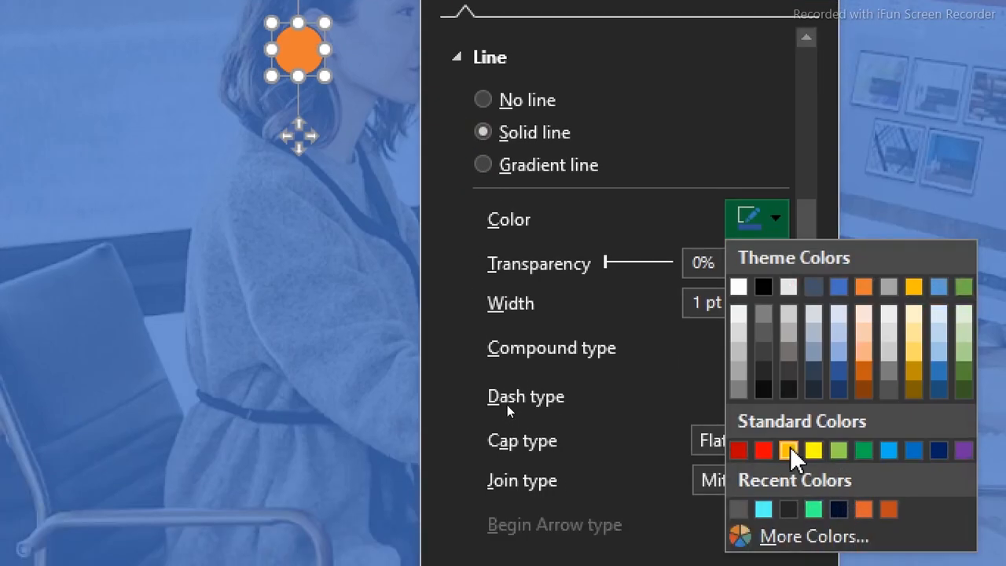
pyautogui.click(791, 451)
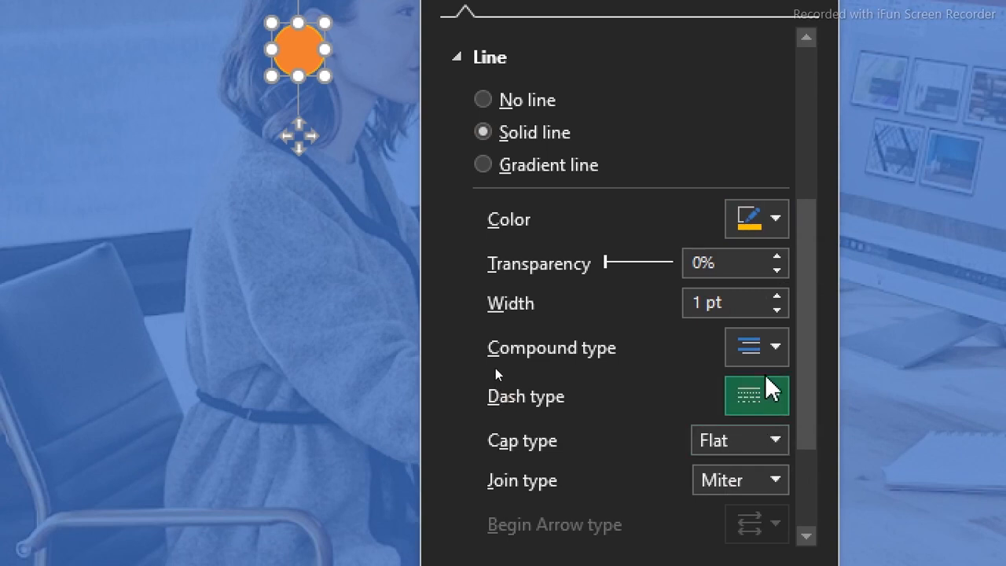
pyautogui.click(777, 297)
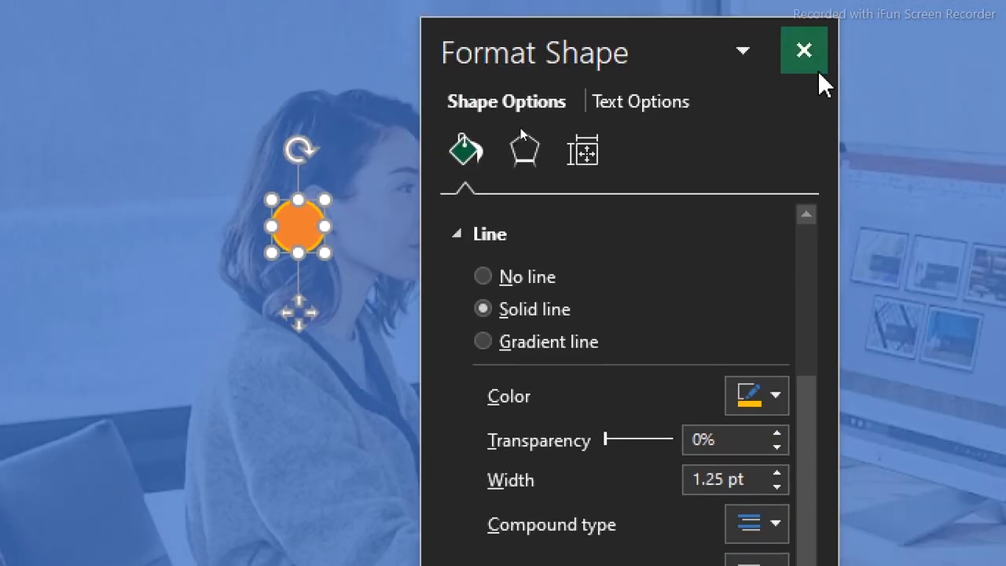
# Close the shape formatting and move the orange circle just before the Employees Attendance Dashboard title
pyautogui.click(805, 67)
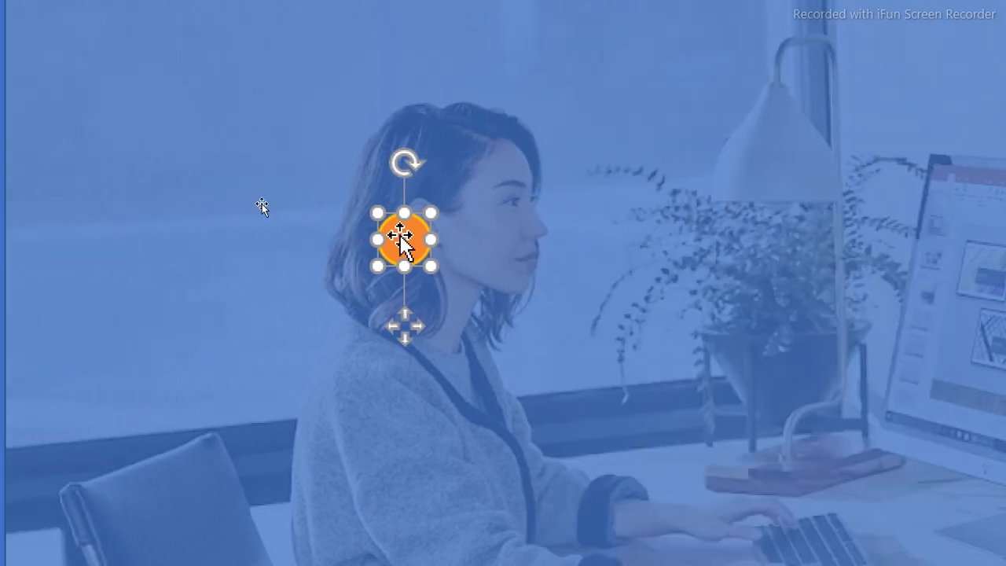
pyautogui.moveTo(407, 235); pyautogui.dragTo(196, 109)
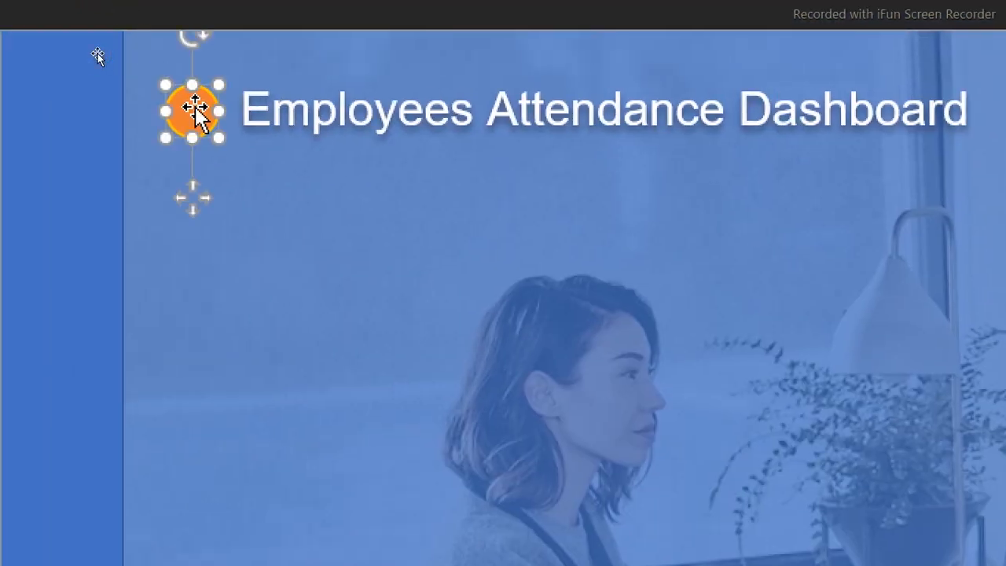
pyautogui.click(304, 262)
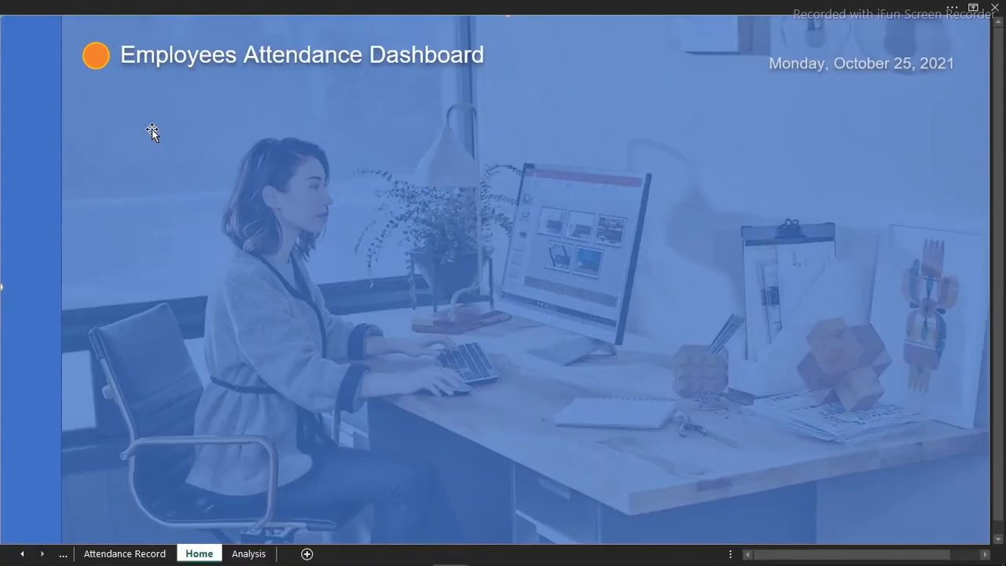
# Switch to the Attendance Report workbook, duplicate the white people icon beside the title below it, and cut the duplicate
pyautogui.moveTo(314, 563)
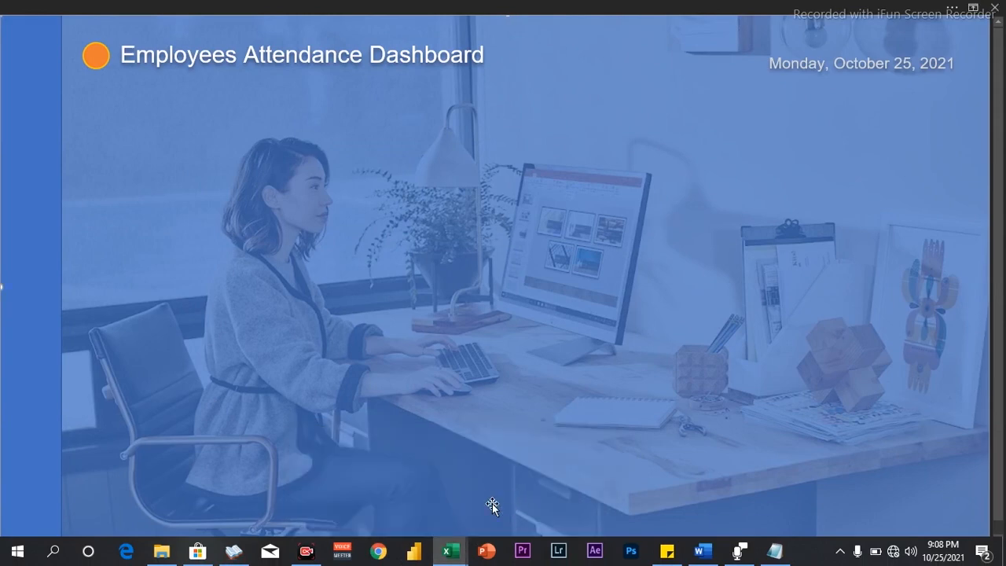
pyautogui.moveTo(454, 560)
pyautogui.click(387, 496)
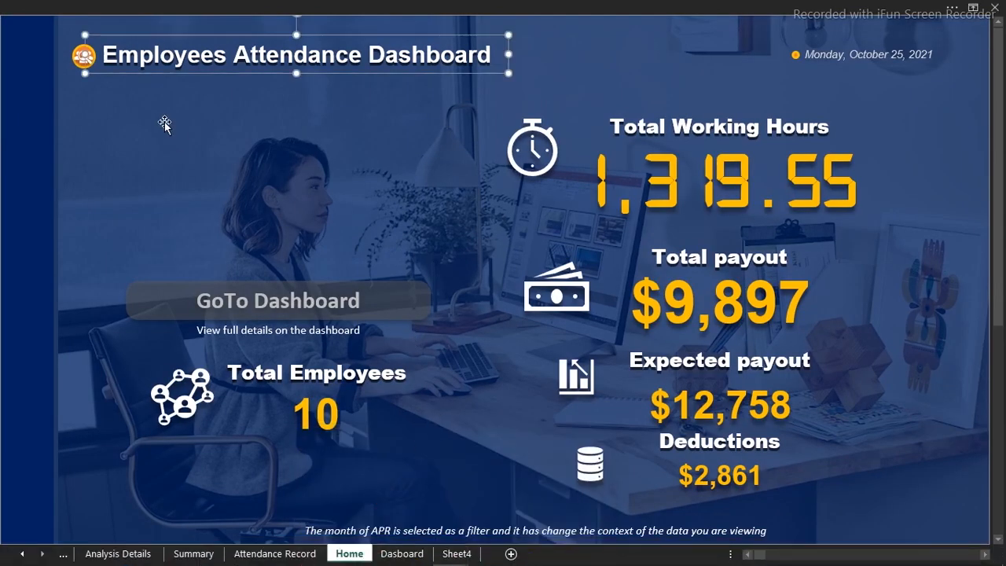
pyautogui.click(131, 143)
pyautogui.click(83, 59)
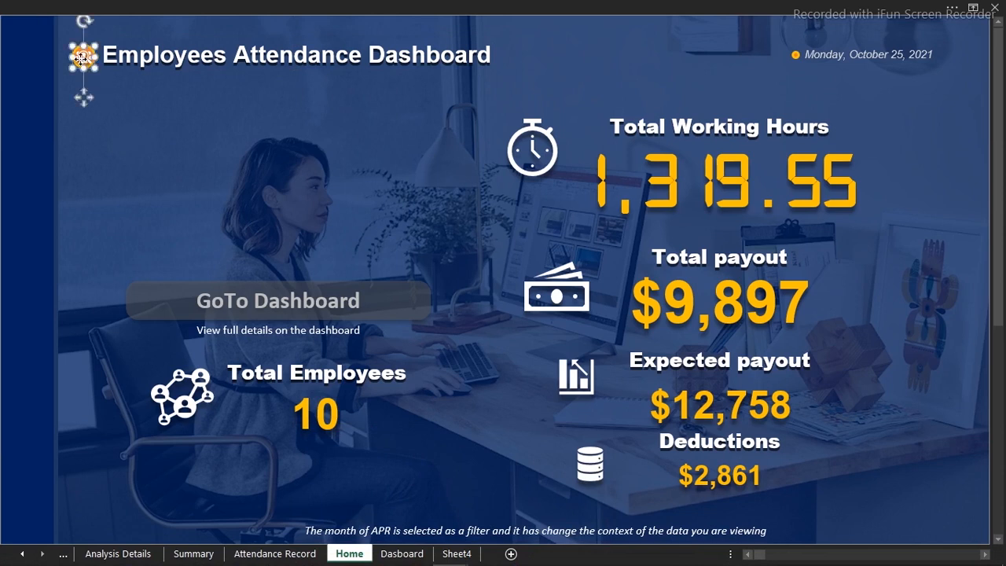
pyautogui.moveTo(84, 60); pyautogui.dragTo(118, 157)
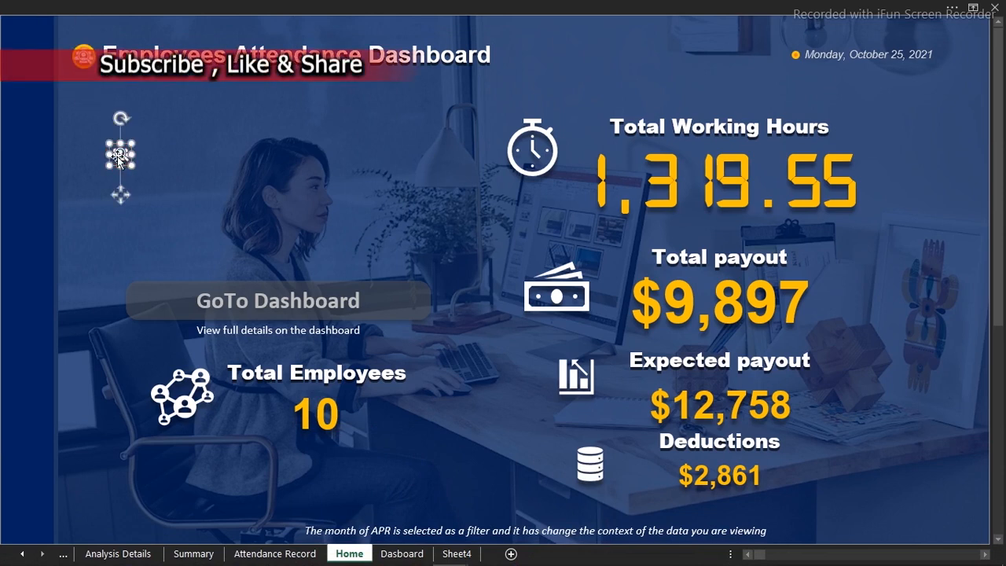
pyautogui.hotkey('ctrl', 'x')
# Switch back to the Datasource workbook, paste the people icon on the Home sheet and center it on the orange circle
pyautogui.moveTo(454, 553)
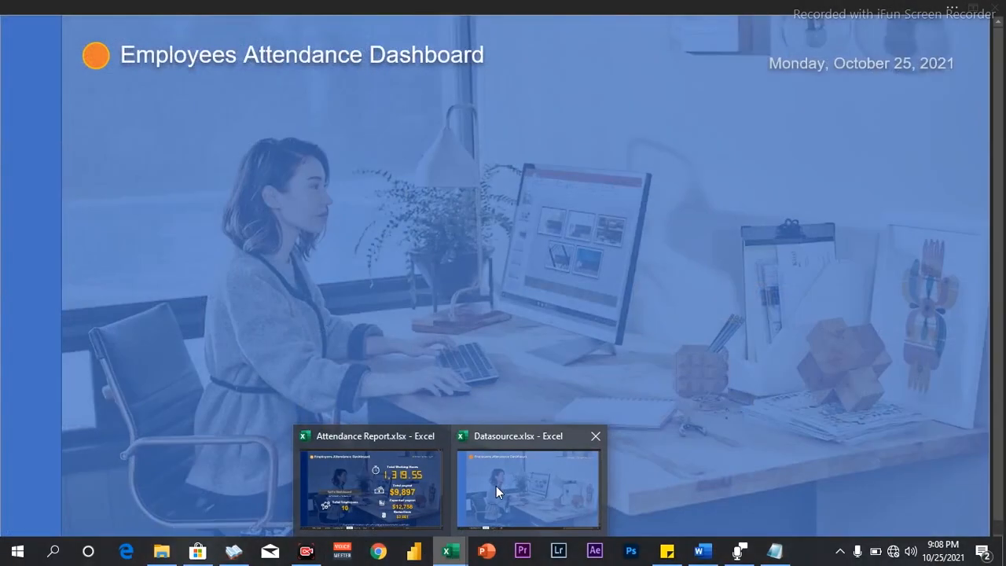
pyautogui.click(496, 485)
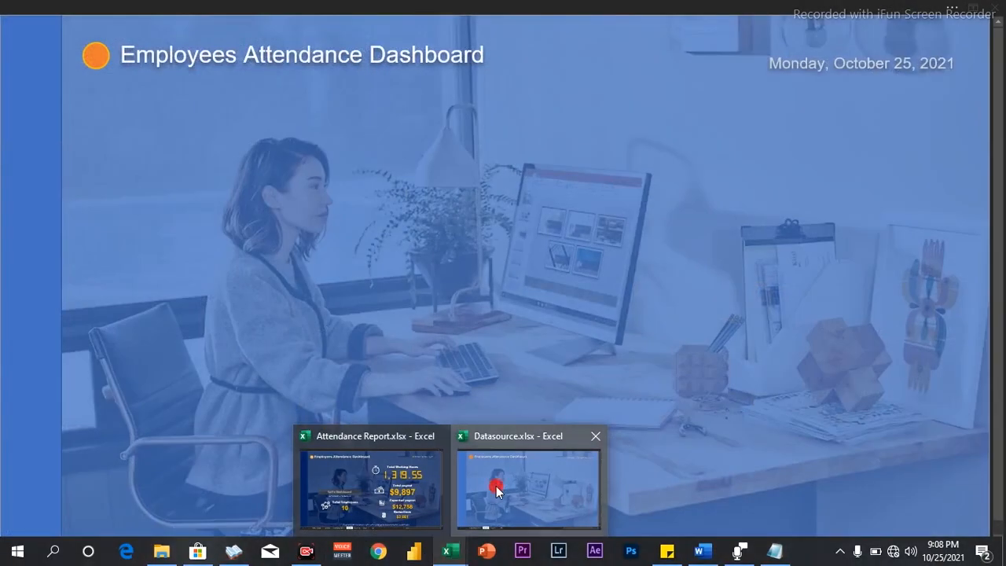
pyautogui.click(266, 213)
pyautogui.hotkey('ctrl', 'v')
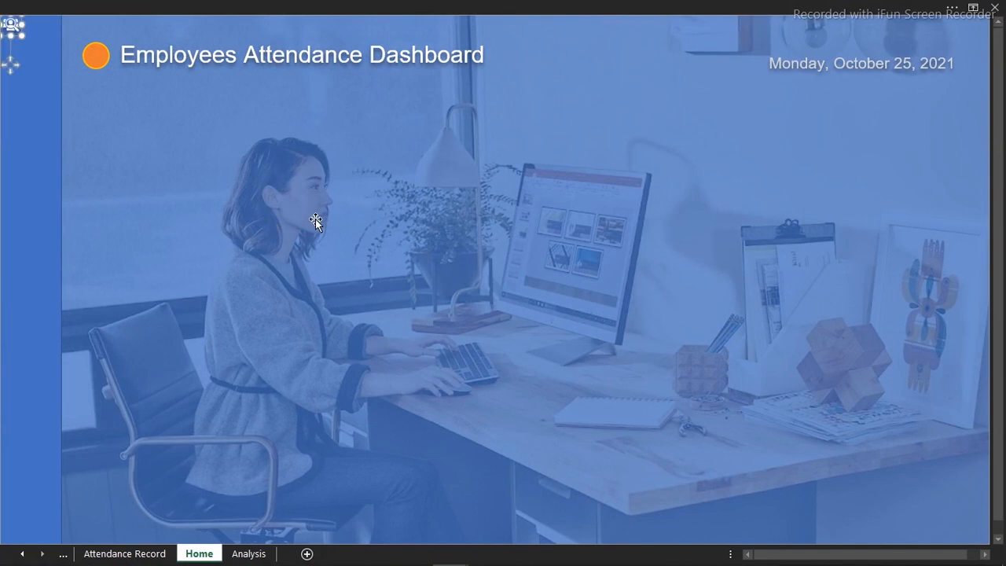
pyautogui.moveTo(11, 26); pyautogui.dragTo(96, 56)
pyautogui.click(216, 176)
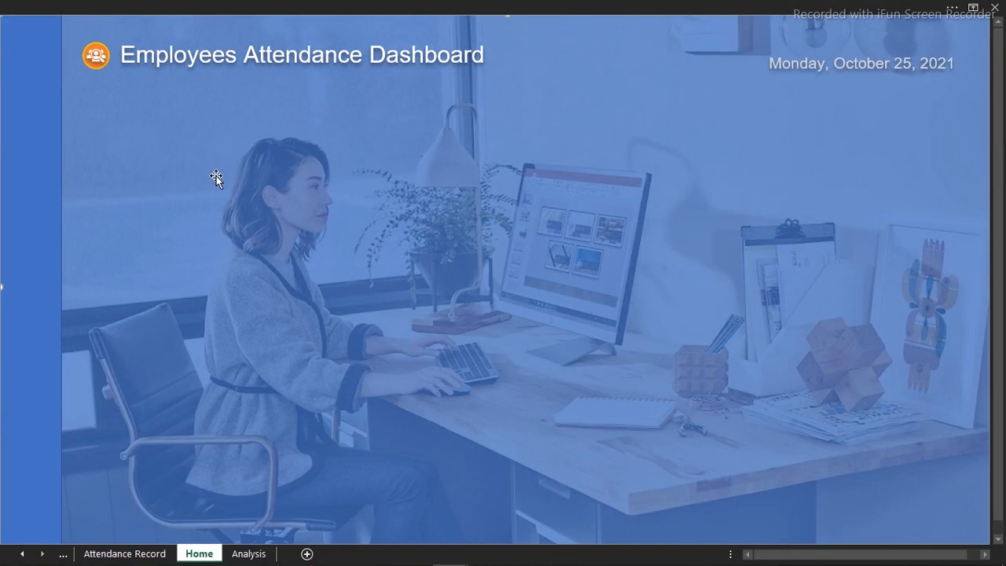
# Insert a rounded rectangle about 4.88 by 0.67 inches across the woman's upper body, and round its ends fully
pyautogui.click(187, 6)
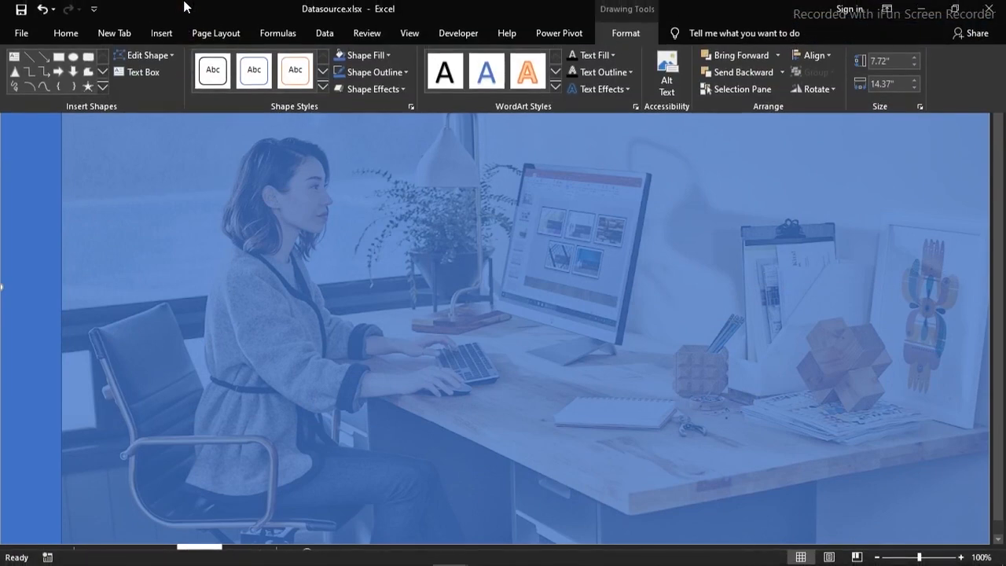
pyautogui.click(88, 60)
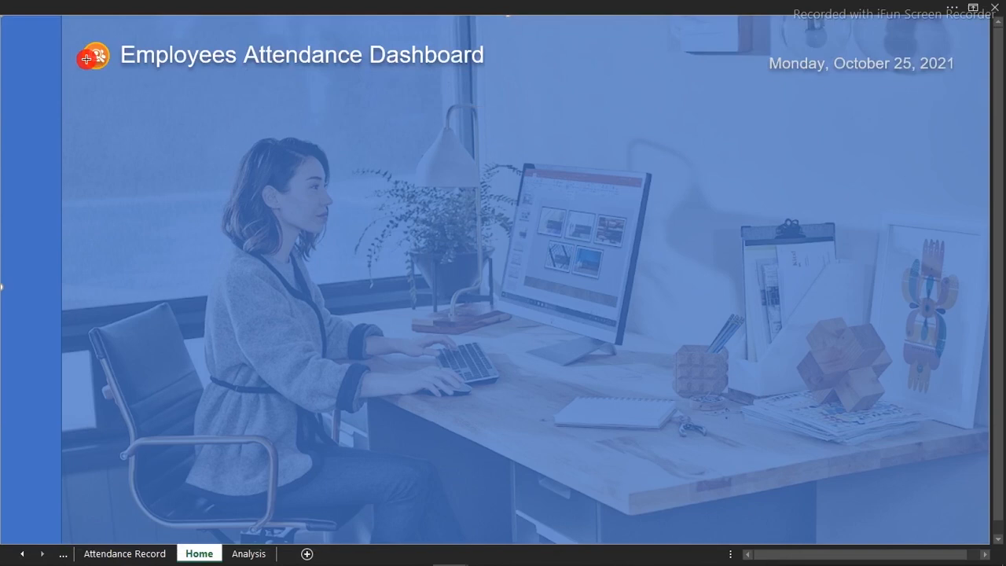
pyautogui.moveTo(158, 238)
pyautogui.mouseDown()
pyautogui.moveTo(495, 266)
pyautogui.moveTo(503, 285)
pyautogui.mouseUp()
pyautogui.moveTo(163, 239); pyautogui.dragTo(178, 240)
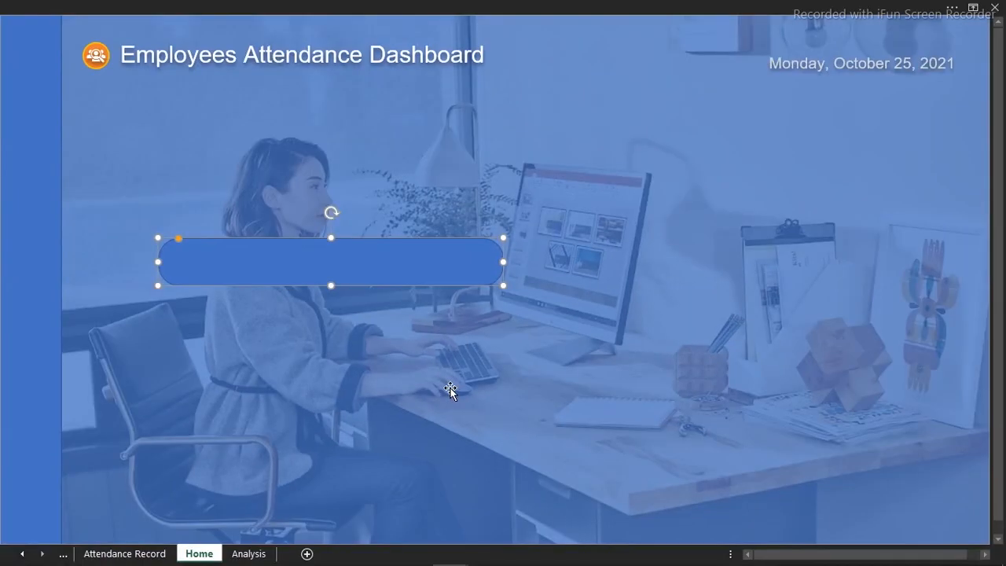
# Open the rounded rectangle's shape formatting and set its outline to no line
pyautogui.hotkey('ctrl', '1')
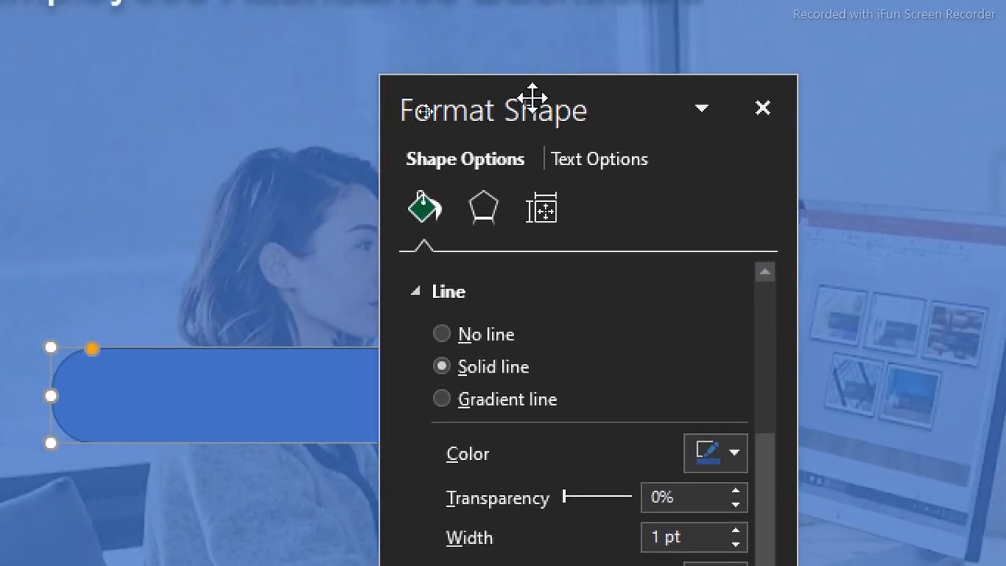
pyautogui.moveTo(535, 101); pyautogui.dragTo(733, 76)
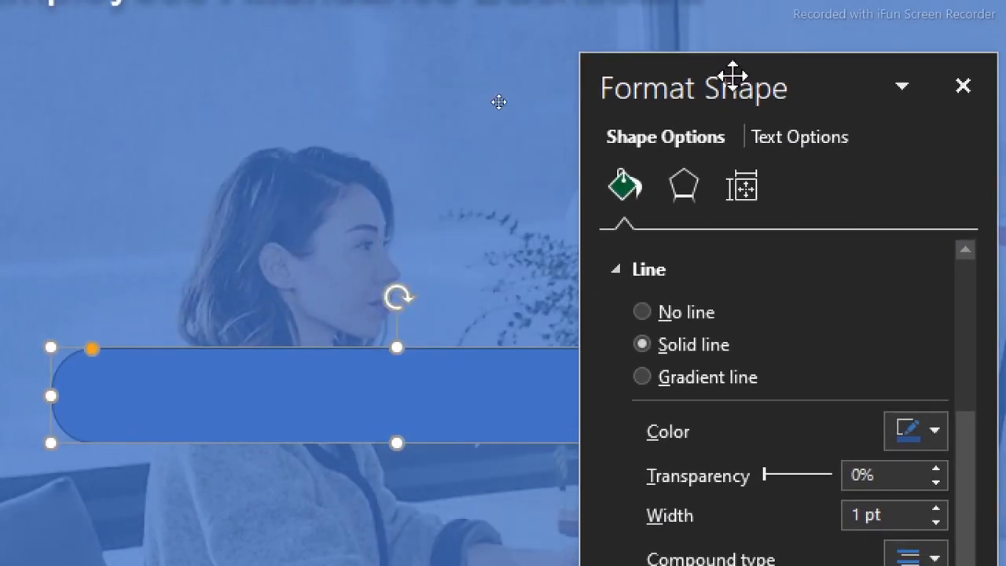
pyautogui.click(934, 431)
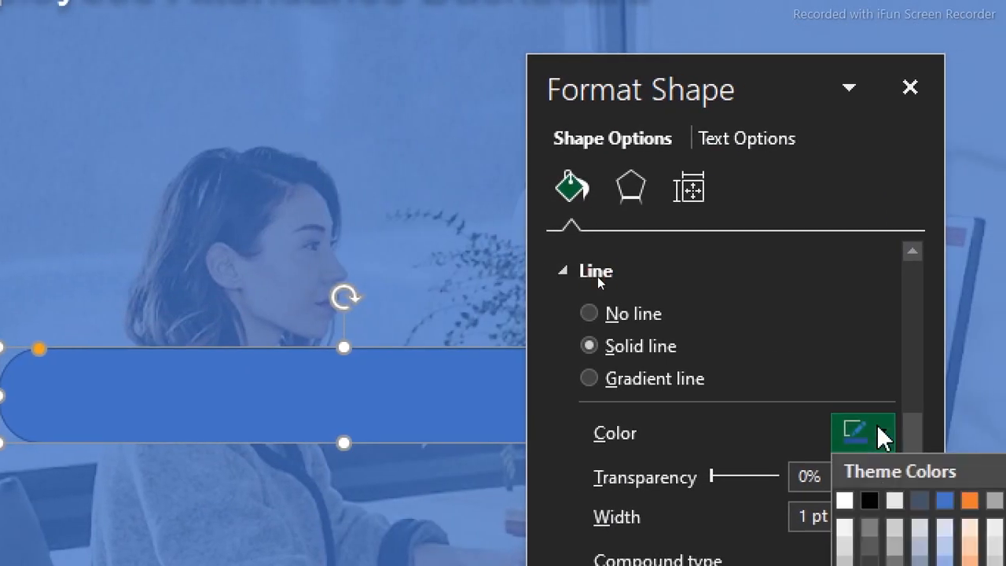
pyautogui.click(870, 546)
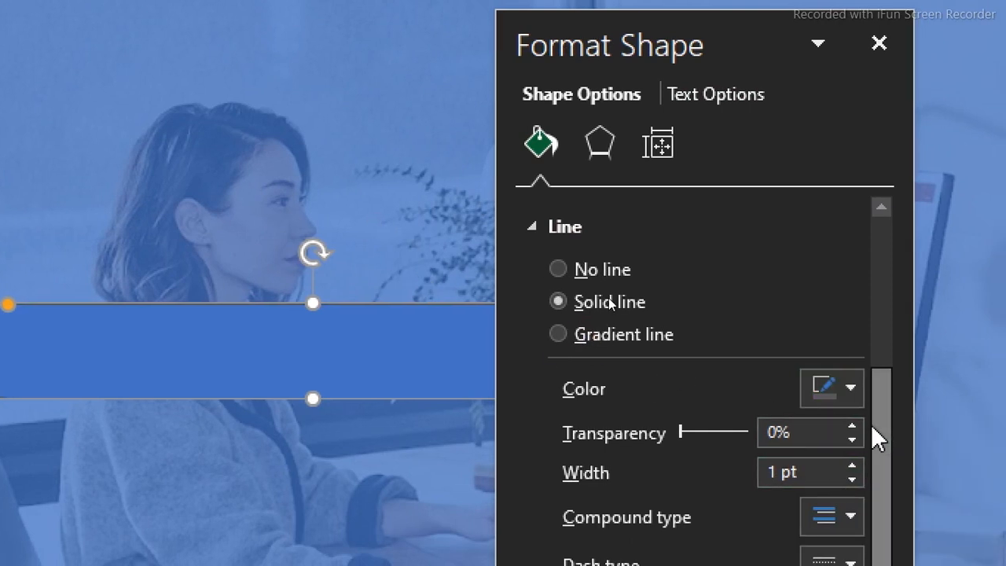
pyautogui.click(463, 218)
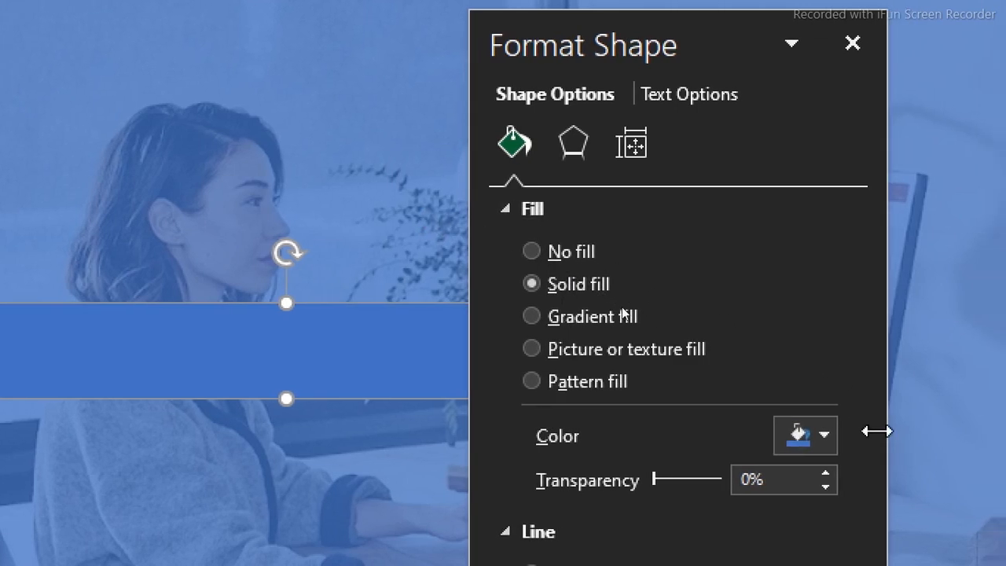
# Fill the rounded rectangle with a dark gray theme color at 48% transparency and close the shape formatting
pyautogui.click(842, 438)
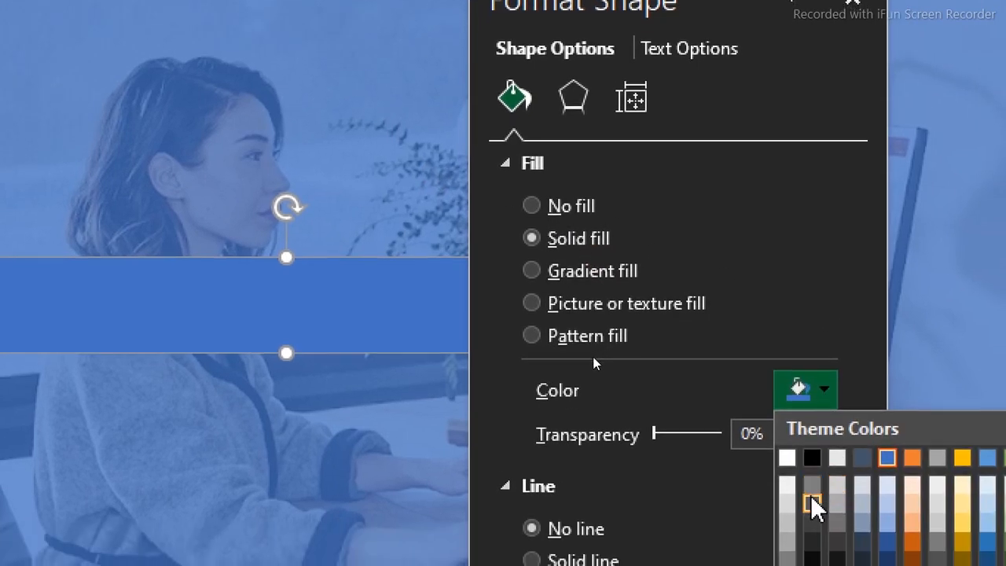
pyautogui.click(813, 507)
pyautogui.click(752, 430)
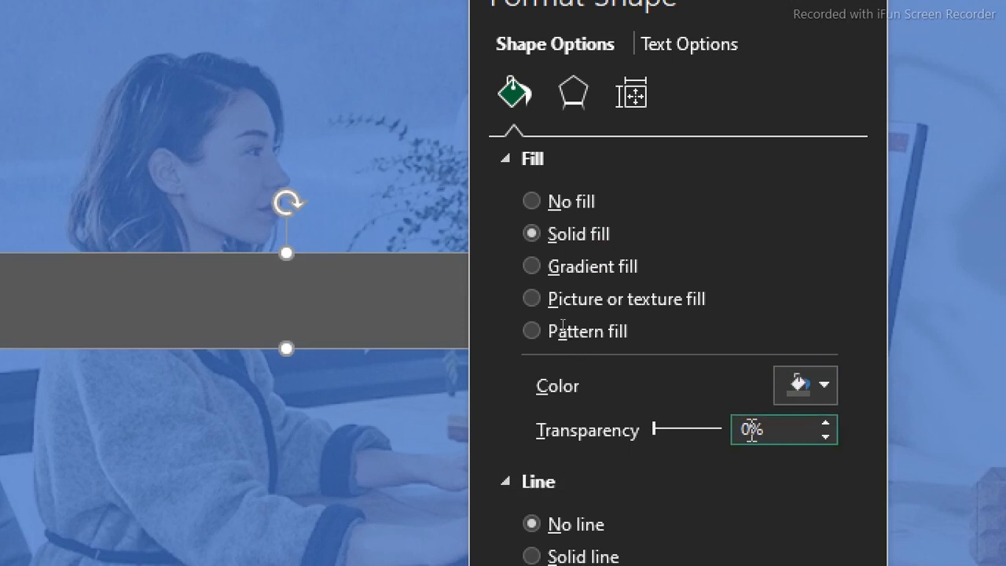
pyautogui.write('48')
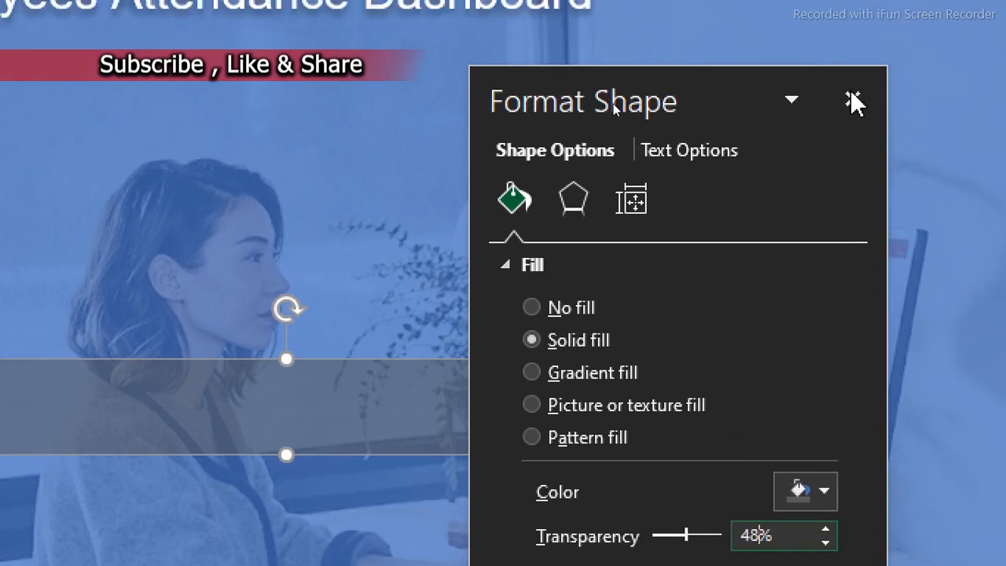
pyautogui.click(852, 98)
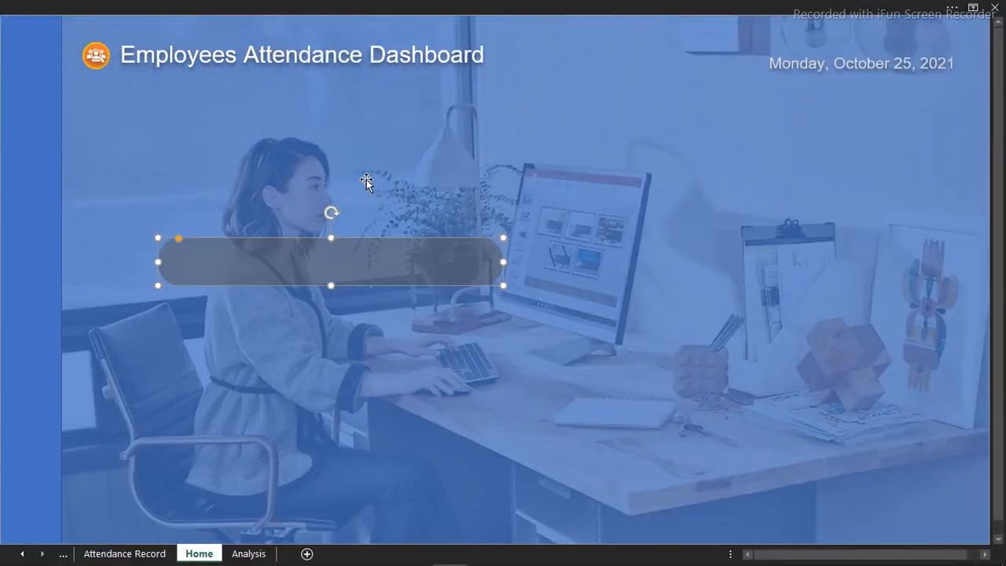
# Label the rounded rectangle "Goto Dashboard"
pyautogui.click(351, 264)
pyautogui.write('Goto Da')
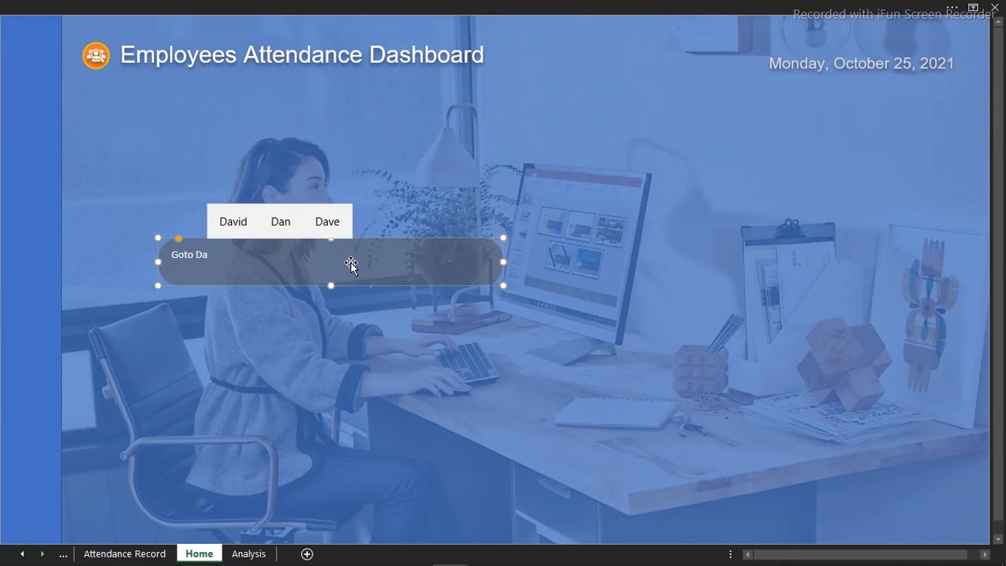
pyautogui.write('shboa')
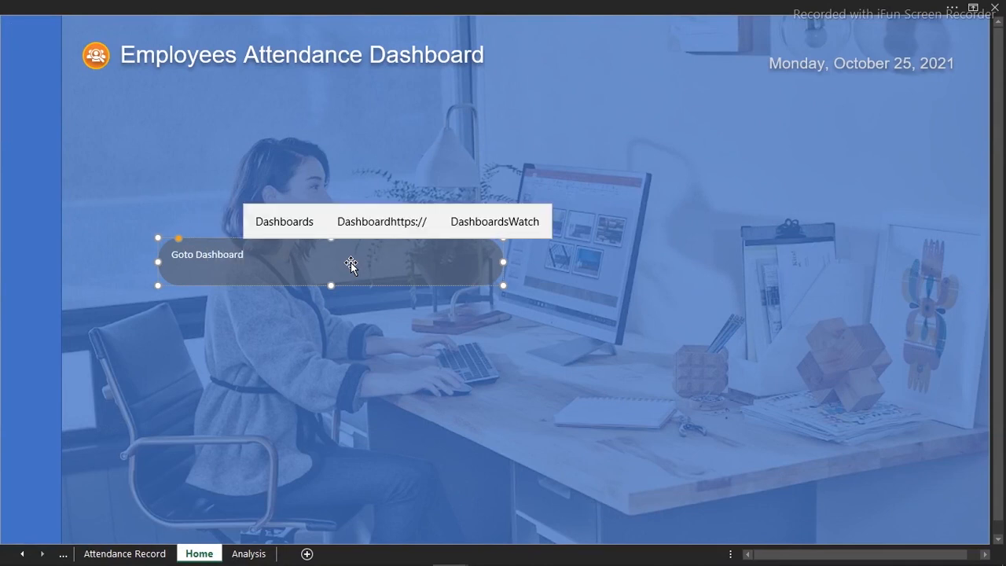
pyautogui.write('rd')
# Center the Goto Dashboard text vertically and horizontally within the shape
pyautogui.click(348, 5)
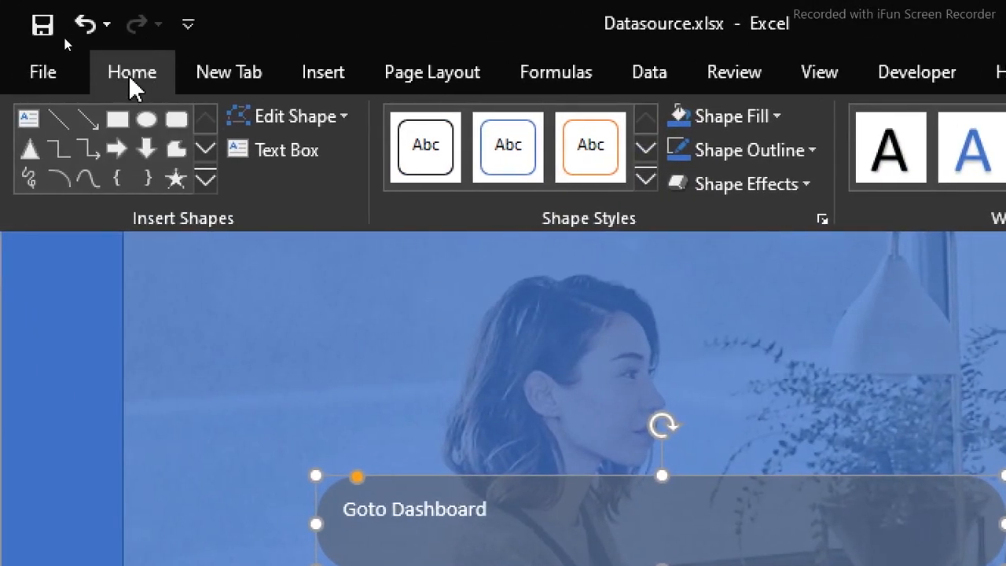
pyautogui.click(130, 75)
pyautogui.click(511, 125)
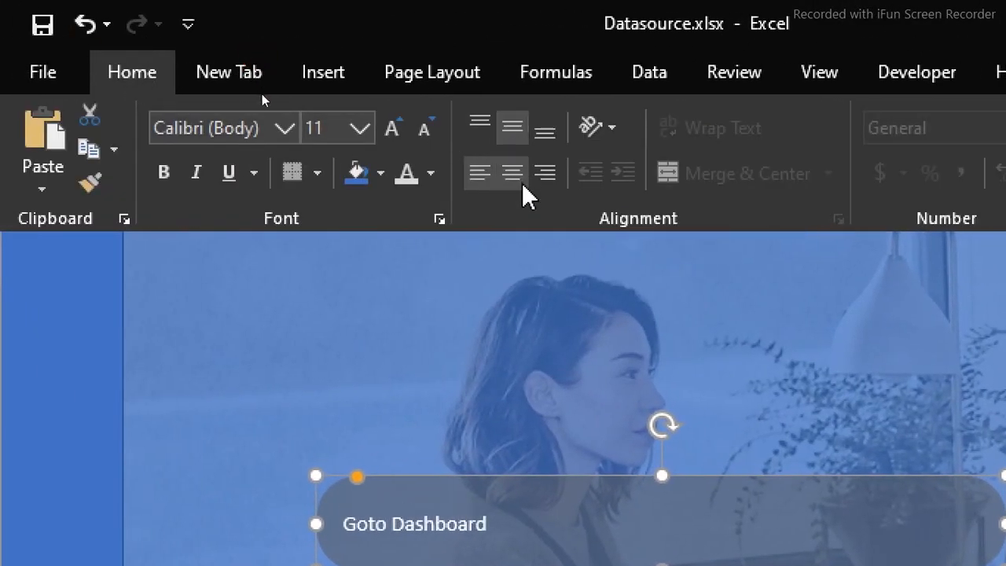
pyautogui.click(517, 174)
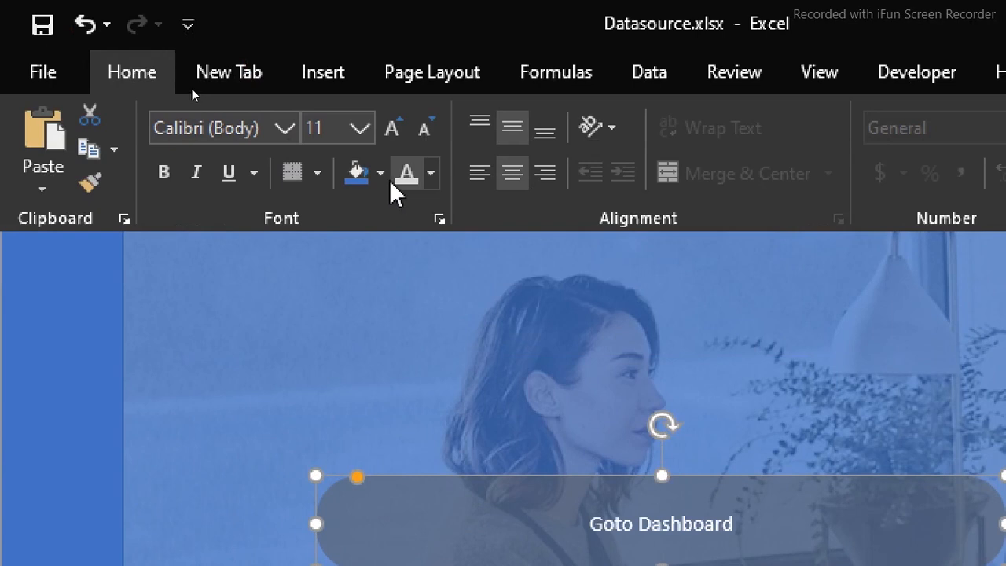
# Enlarge the Goto Dashboard text to 28 pt and make it bold
pyautogui.click(391, 128)
pyautogui.click(391, 127)
pyautogui.click(391, 128)
pyautogui.click(391, 128)
pyautogui.click(391, 127)
pyautogui.click(391, 128)
pyautogui.click(391, 127)
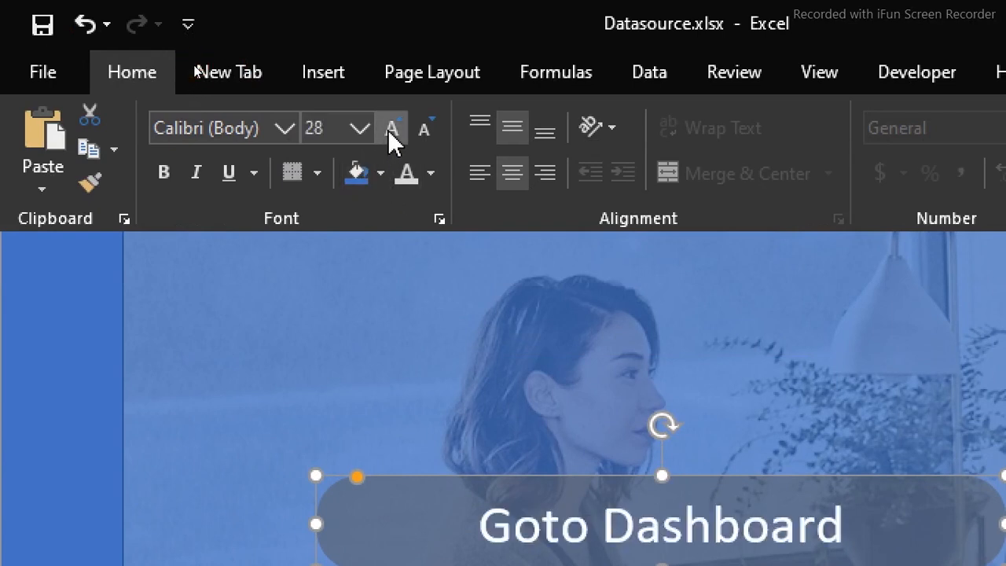
pyautogui.click(390, 127)
pyautogui.click(422, 132)
pyautogui.click(165, 173)
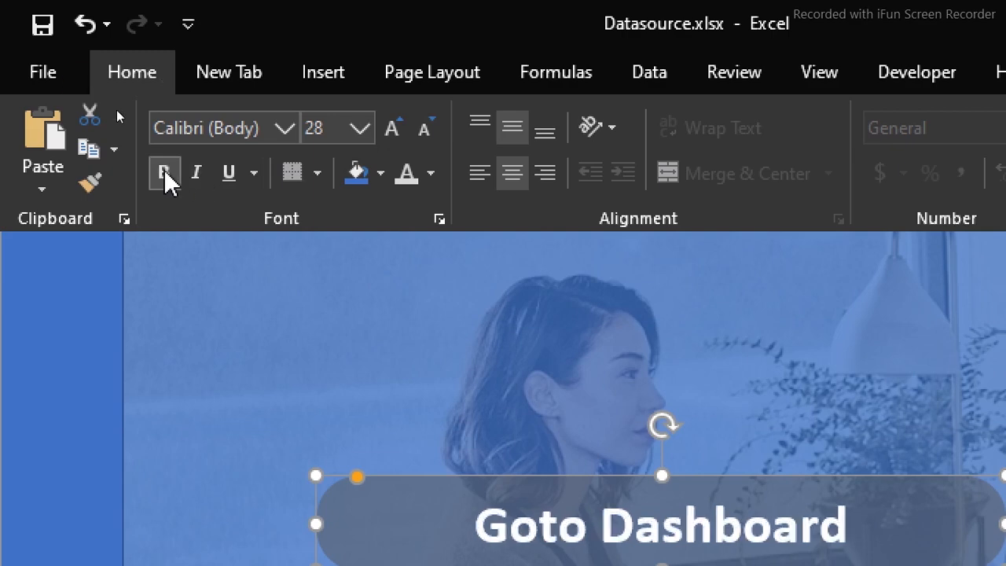
pyautogui.click(495, 430)
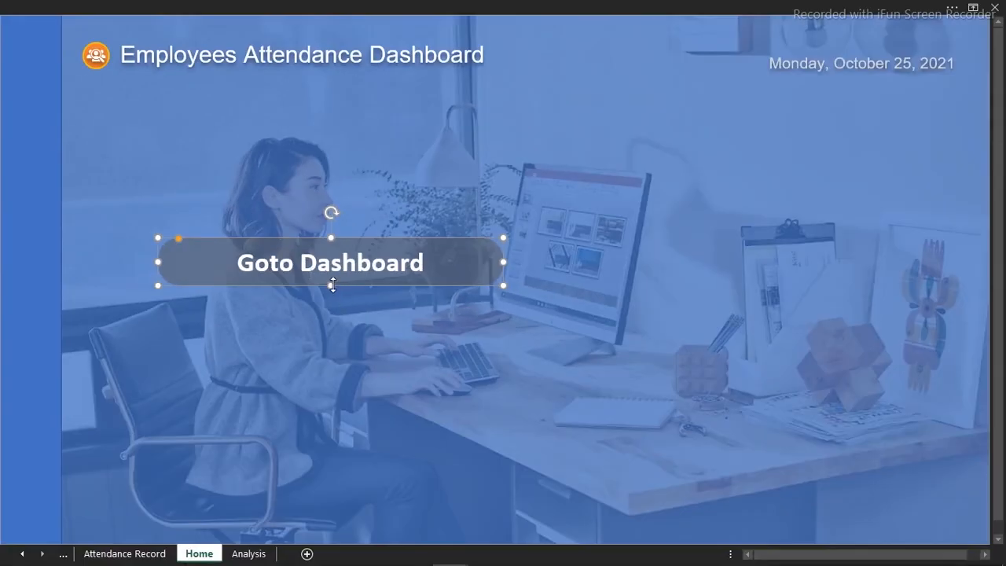
# Reduce the Goto Dashboard shape's height and width, and move it down in front of the woman's torso above the keyboard
pyautogui.moveTo(331, 286); pyautogui.dragTo(332, 273)
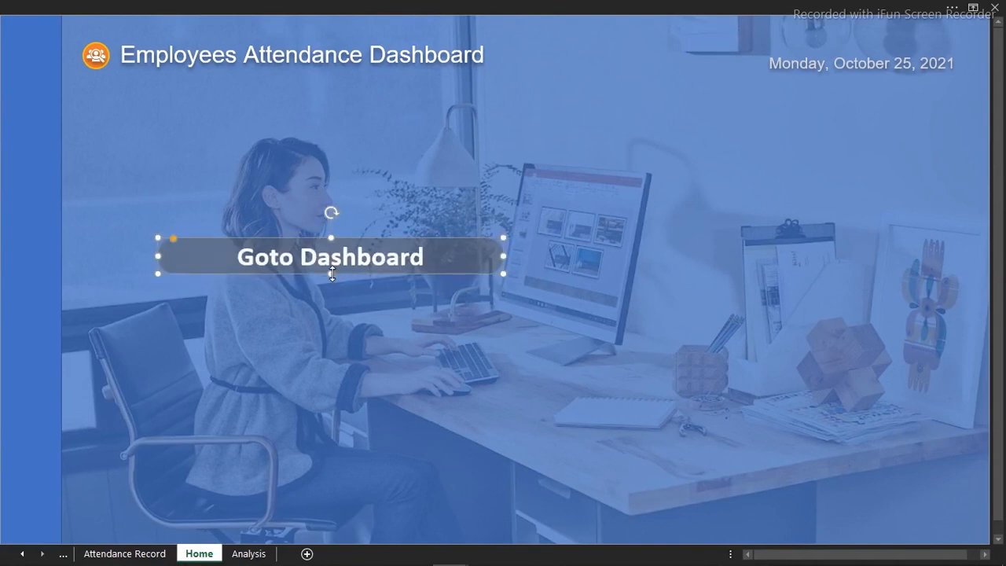
pyautogui.moveTo(310, 240); pyautogui.dragTo(318, 288)
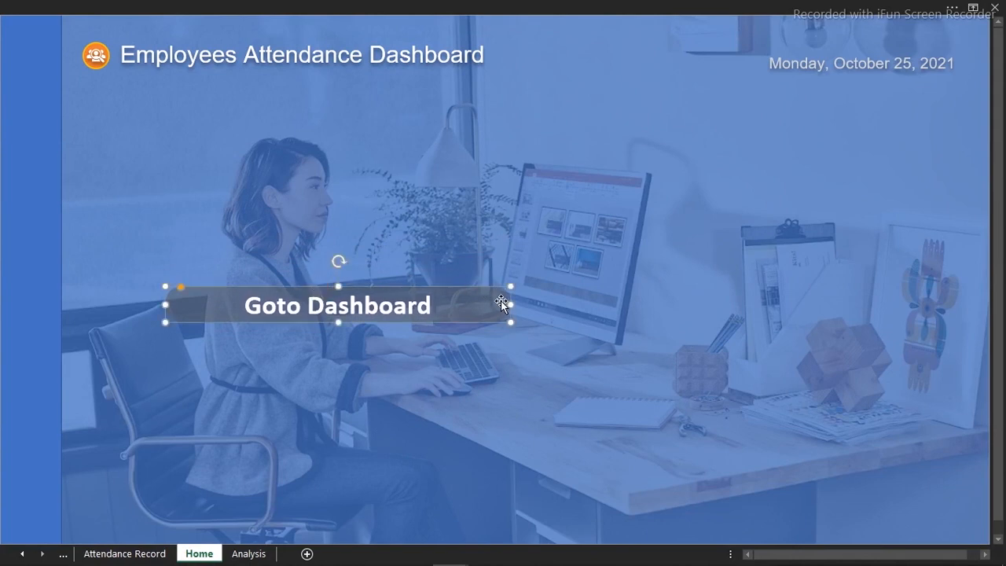
pyautogui.moveTo(511, 305); pyautogui.dragTo(461, 305)
pyautogui.click(405, 349)
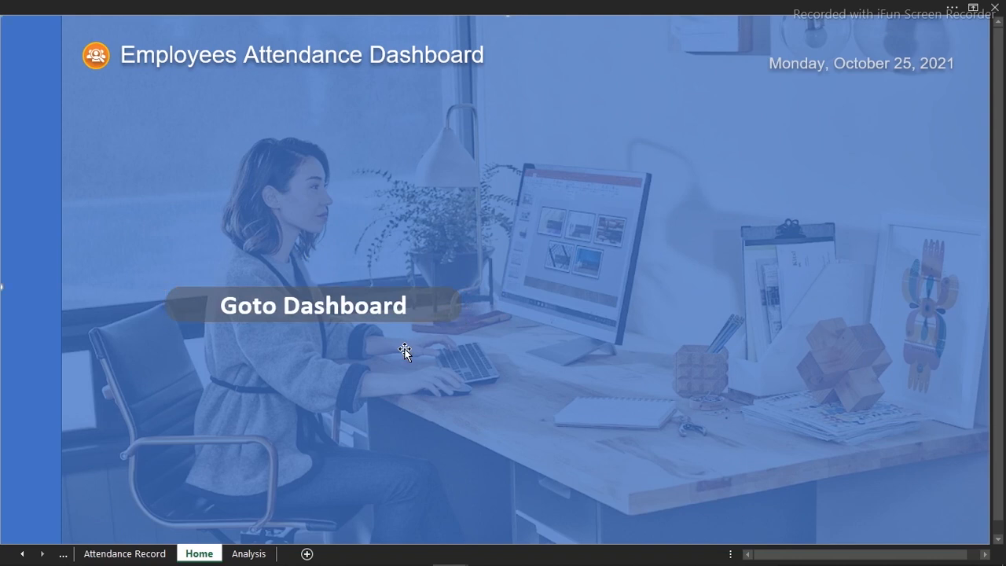
pyautogui.click(437, 311)
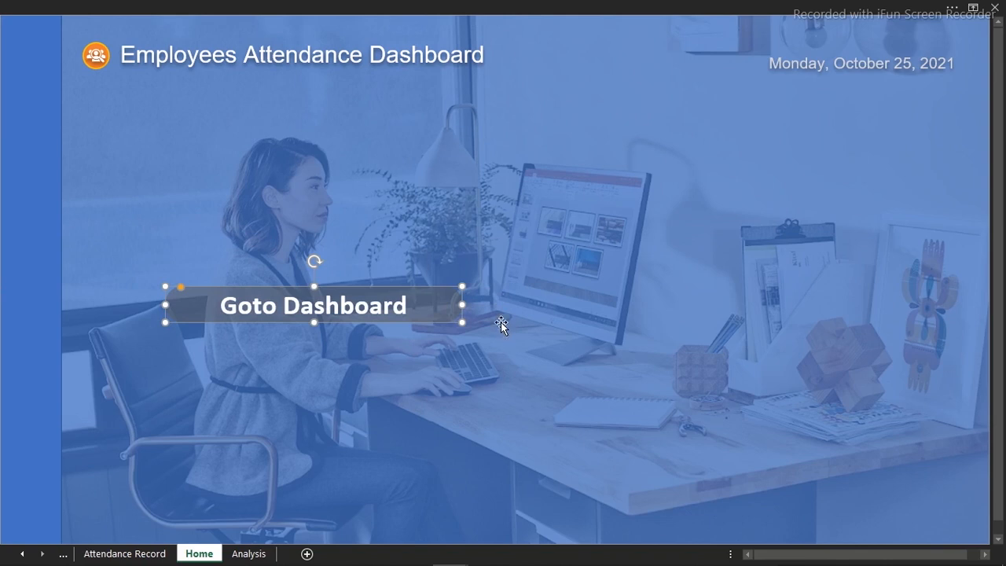
# Apply a shadow preset with 60% transparency, 100% size, 4 pt blur, 90° angle and 3 pt distance to the Goto Dashboard shape
pyautogui.hotkey('ctrl', '1')
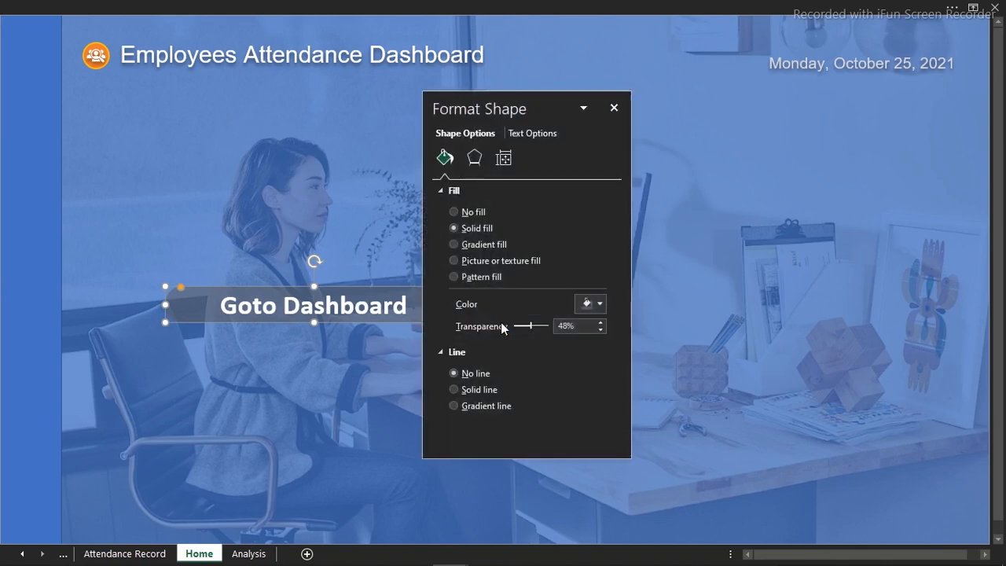
pyautogui.click(474, 159)
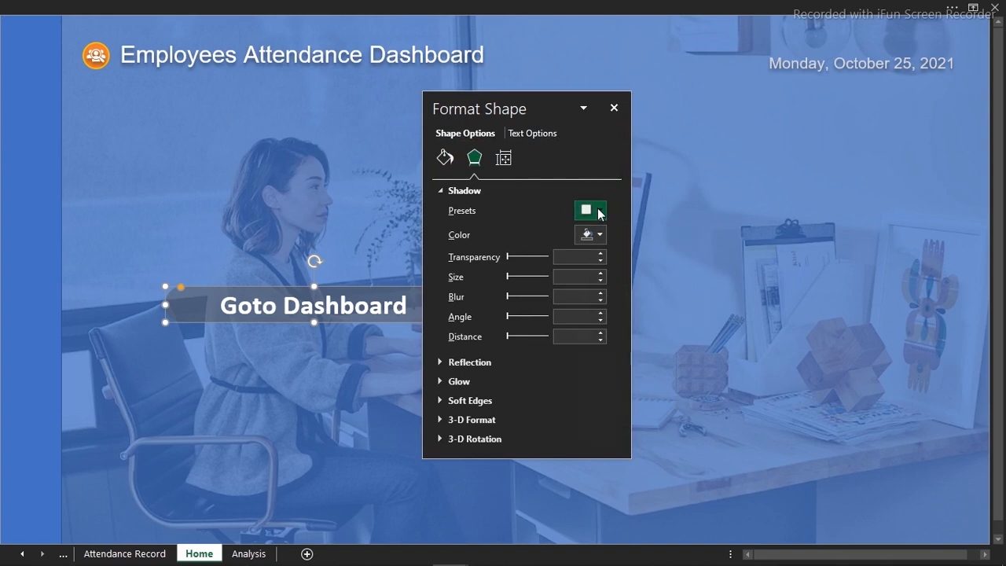
pyautogui.click(590, 210)
pyautogui.click(636, 314)
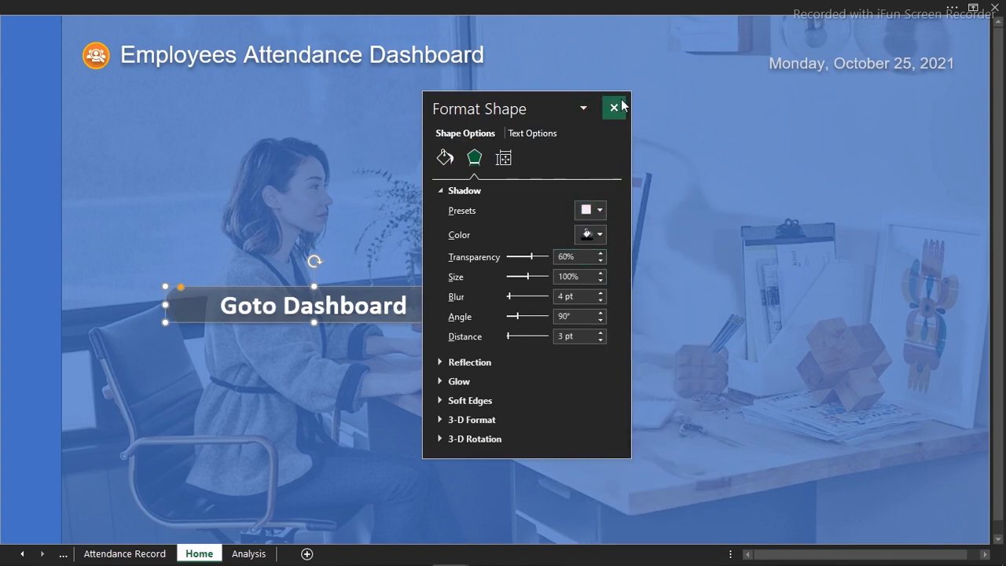
pyautogui.click(614, 109)
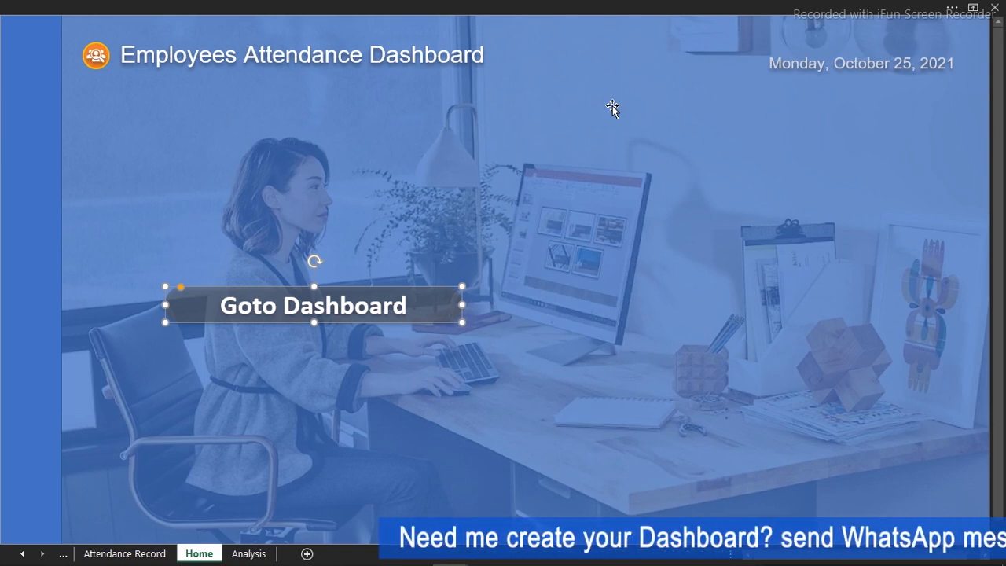
# Paste the "View full details on the dashboard" text box and place it centered just below the Goto Dashboard button
pyautogui.click(529, 163)
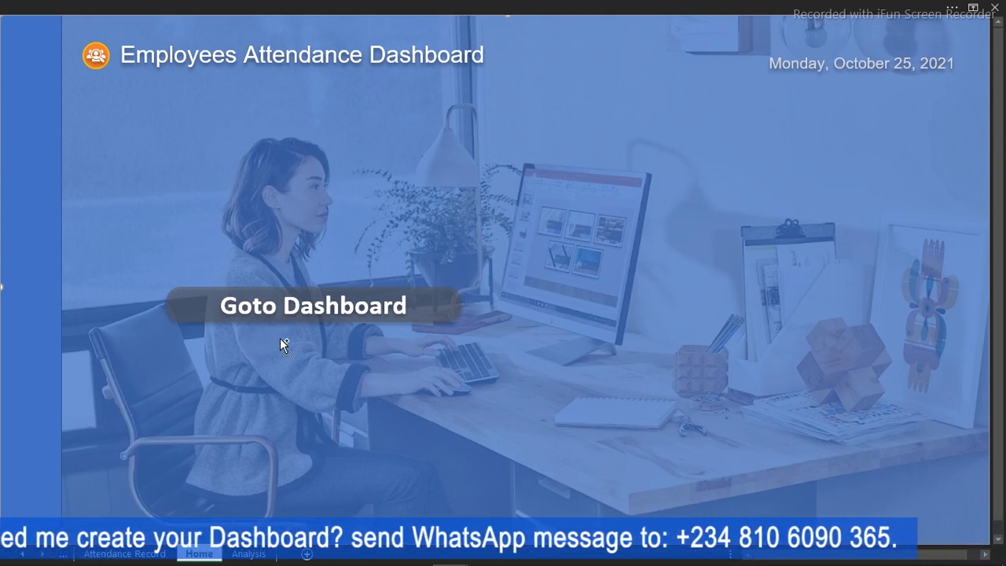
pyautogui.hotkey('ctrl', 'v')
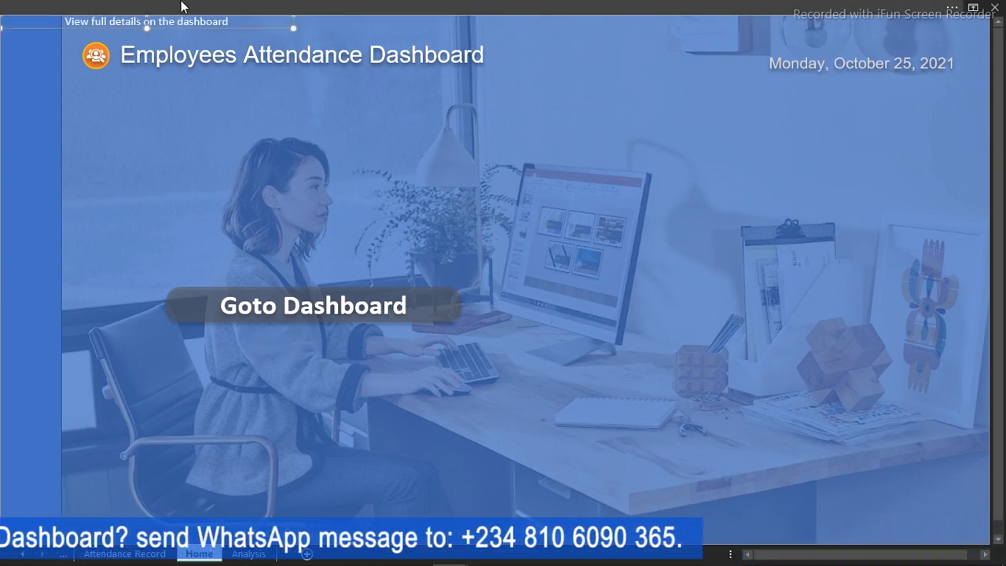
pyautogui.moveTo(179, 32); pyautogui.dragTo(336, 338)
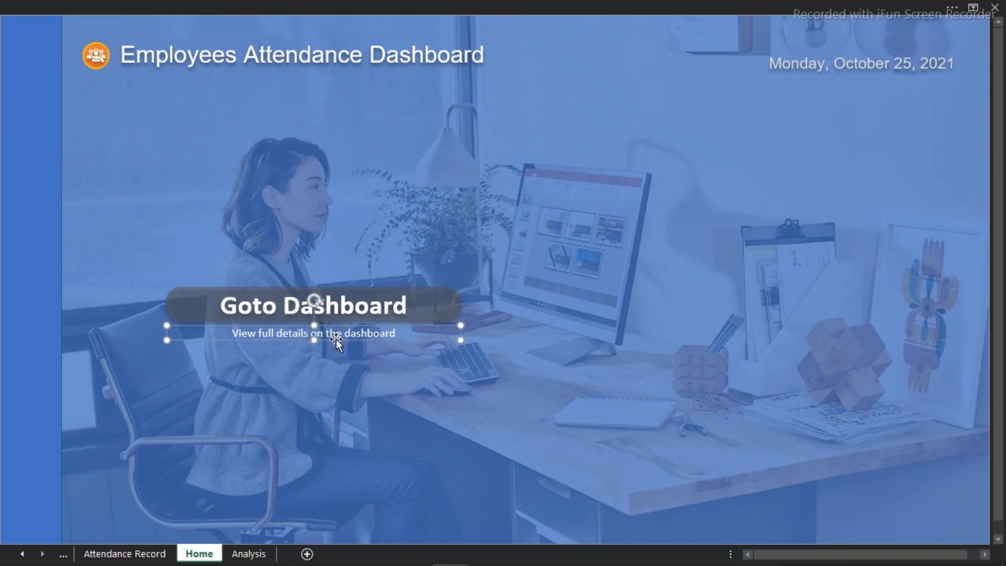
pyautogui.click(526, 199)
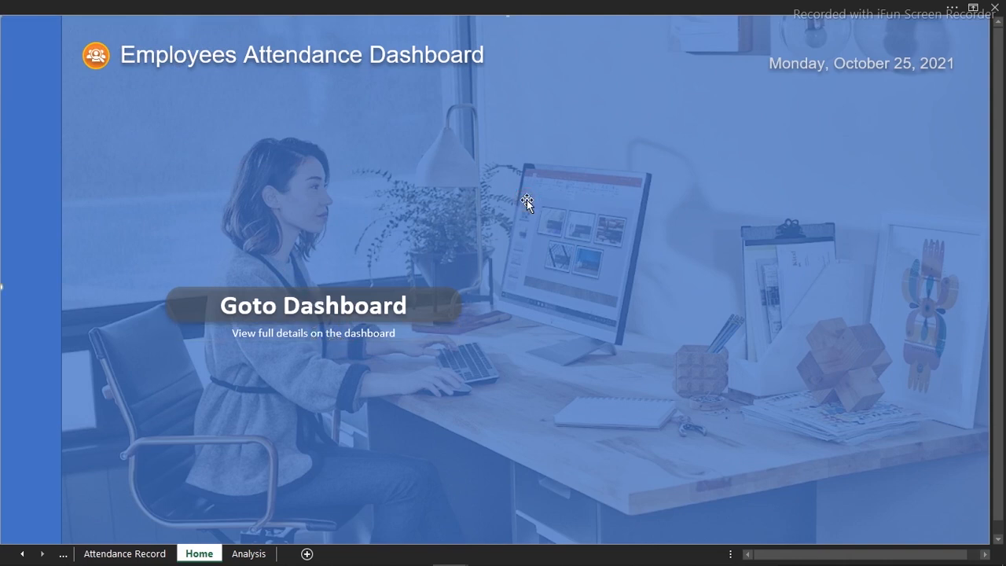
# Apply the same shadow preset to the "View full details on the dashboard" text box
pyautogui.click(315, 334)
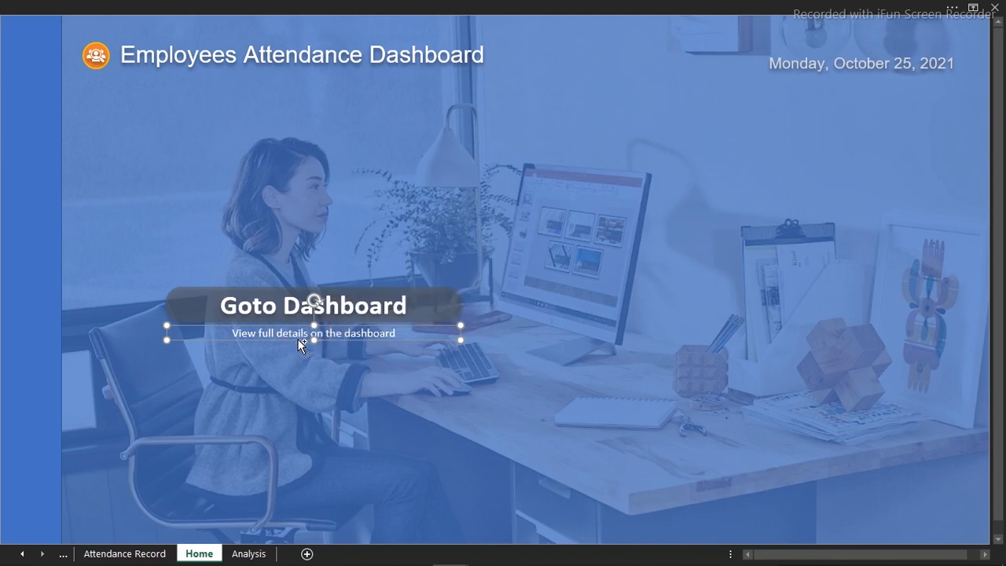
pyautogui.hotkey('ctrl', '1')
pyautogui.click(474, 158)
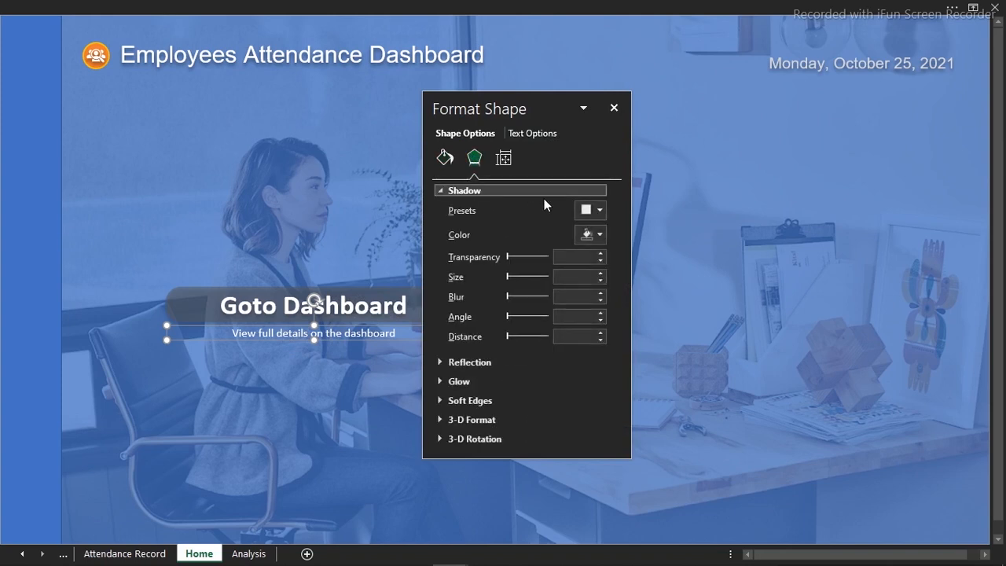
pyautogui.click(591, 210)
pyautogui.click(640, 316)
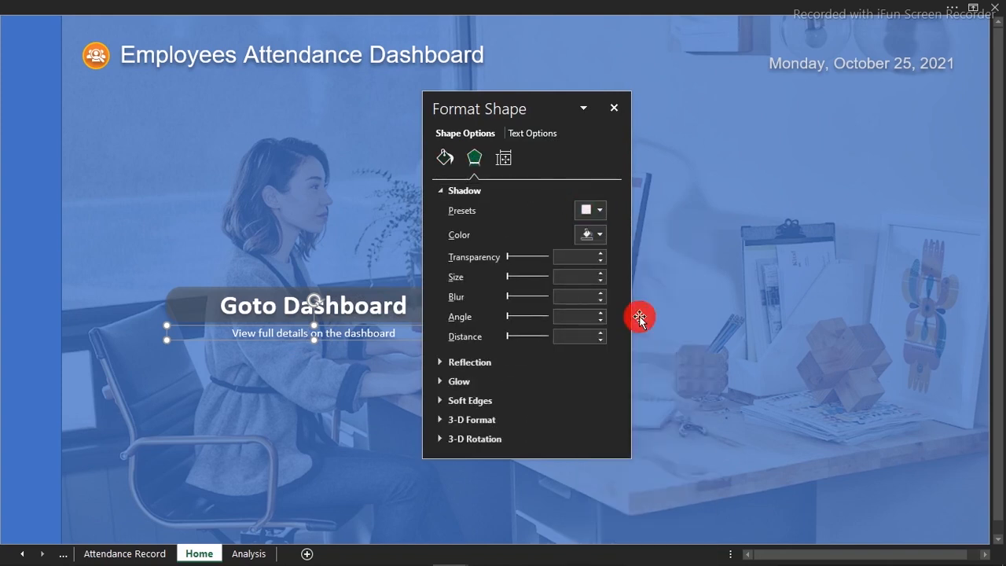
pyautogui.click(372, 429)
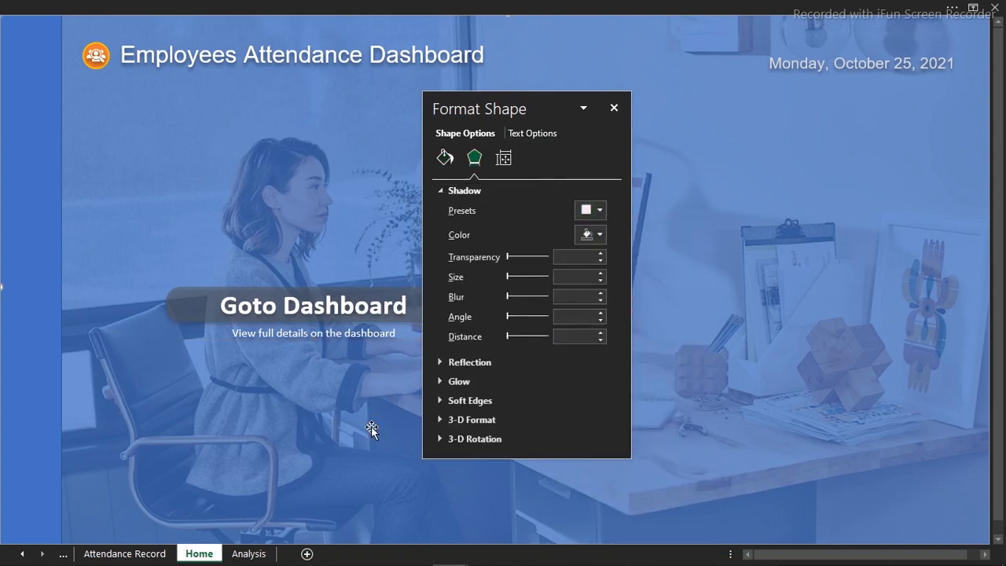
pyautogui.click(614, 108)
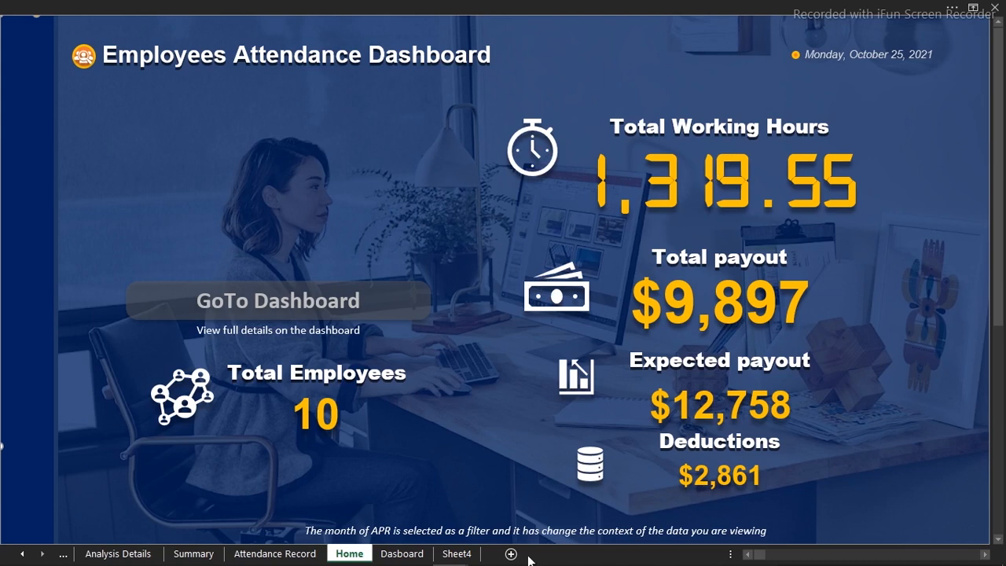
# Switch to Datasource.xlsx, paste the copied metric icons and labels onto the Home page, and arrange them around the button and computer
pyautogui.moveTo(530, 560)
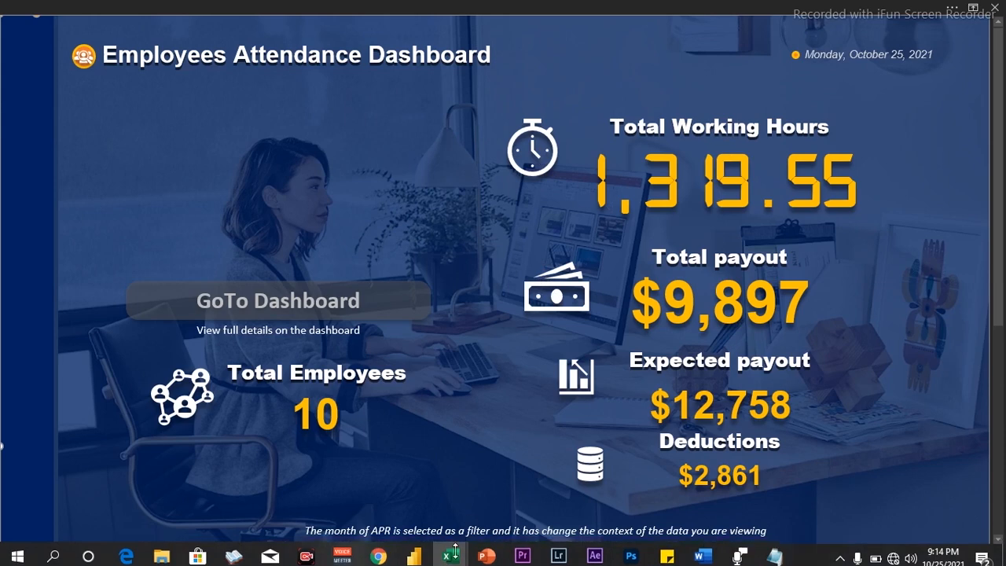
pyautogui.moveTo(447, 558)
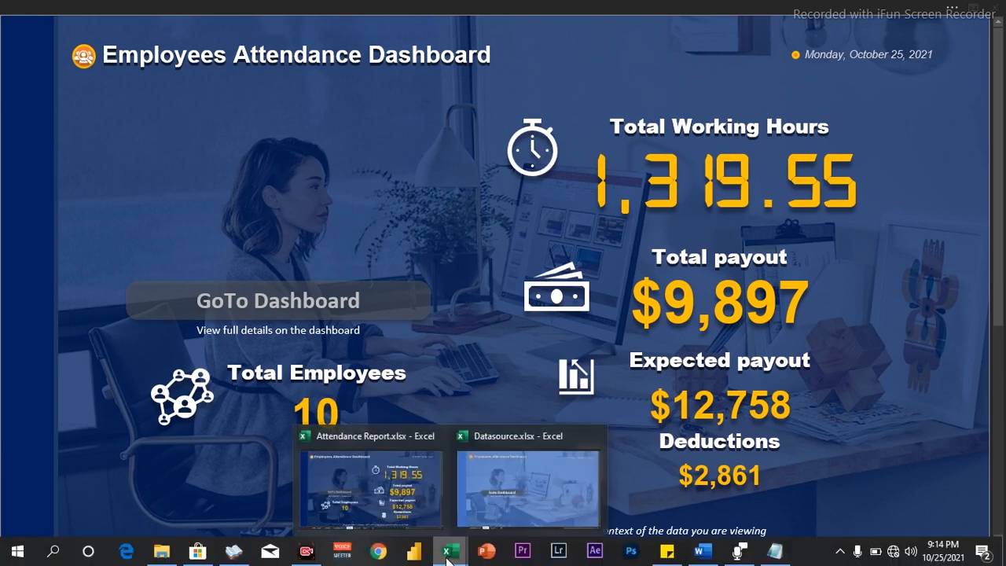
pyautogui.click(484, 492)
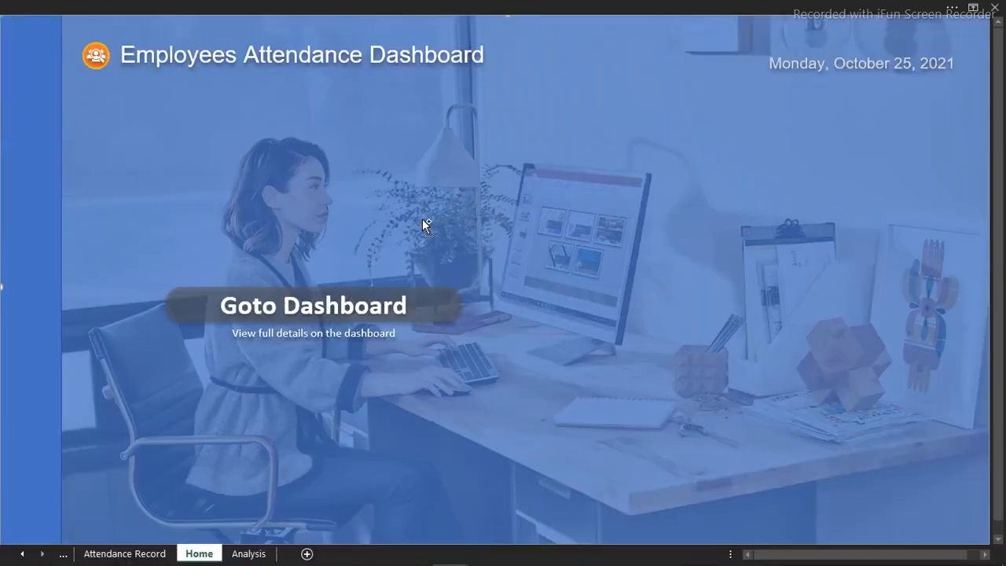
pyautogui.hotkey('ctrl', 'v')
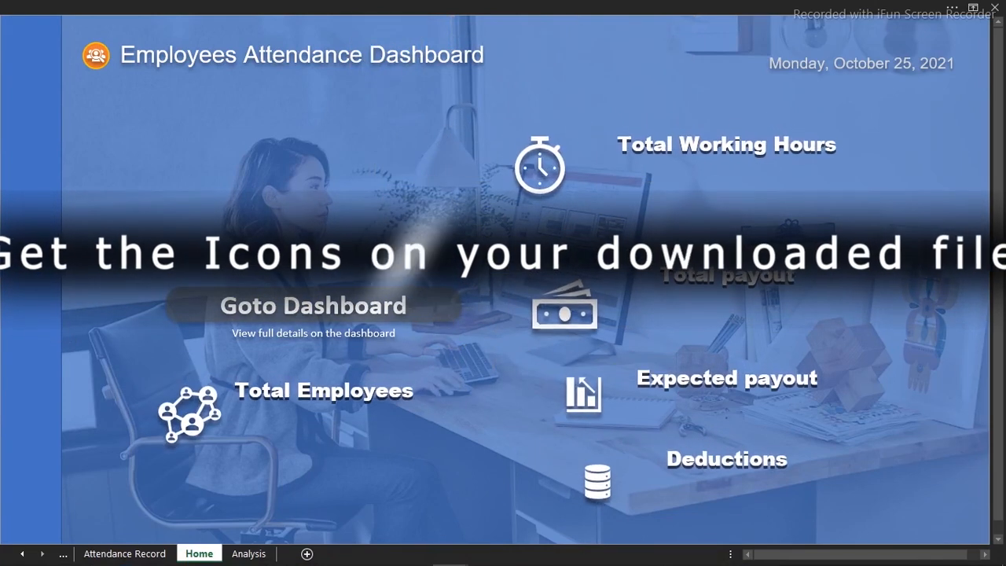
pyautogui.moveTo(727, 273); pyautogui.dragTo(767, 274)
pyautogui.moveTo(668, 256); pyautogui.dragTo(615, 248)
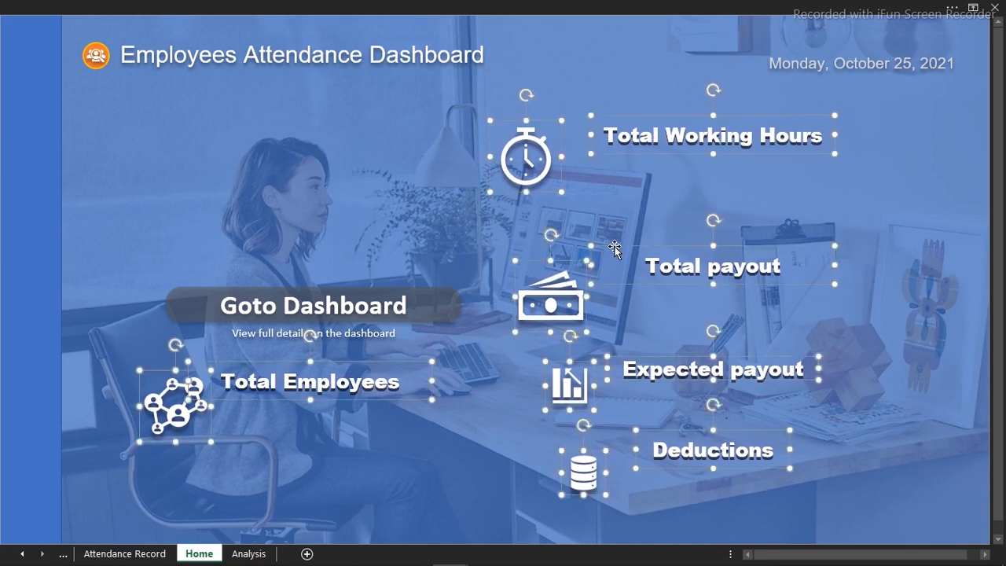
# Fill both the transparent overlay on the background picture and the solid side strip with standard Dark Blue
pyautogui.click(367, 151)
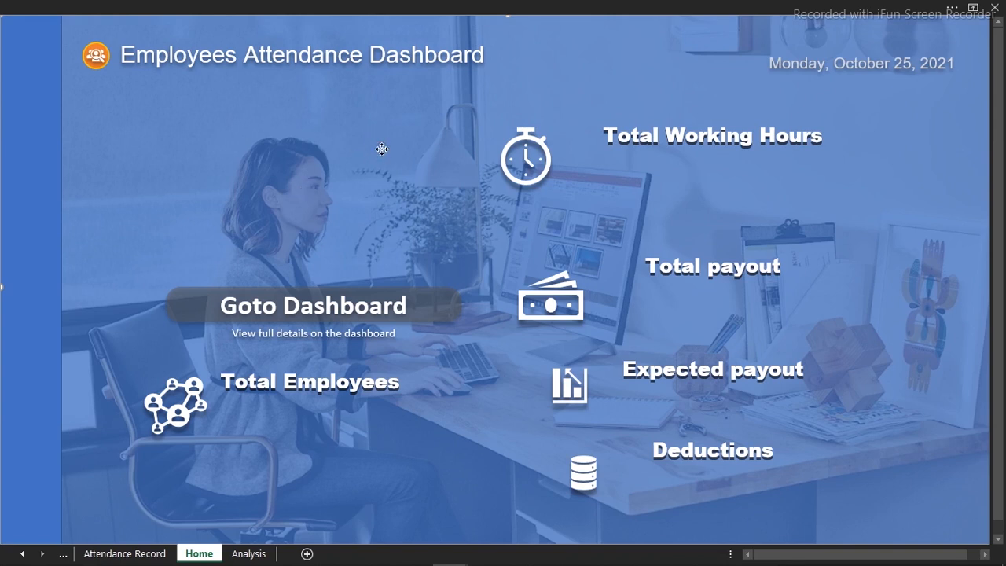
pyautogui.hotkey('ctrl', '1')
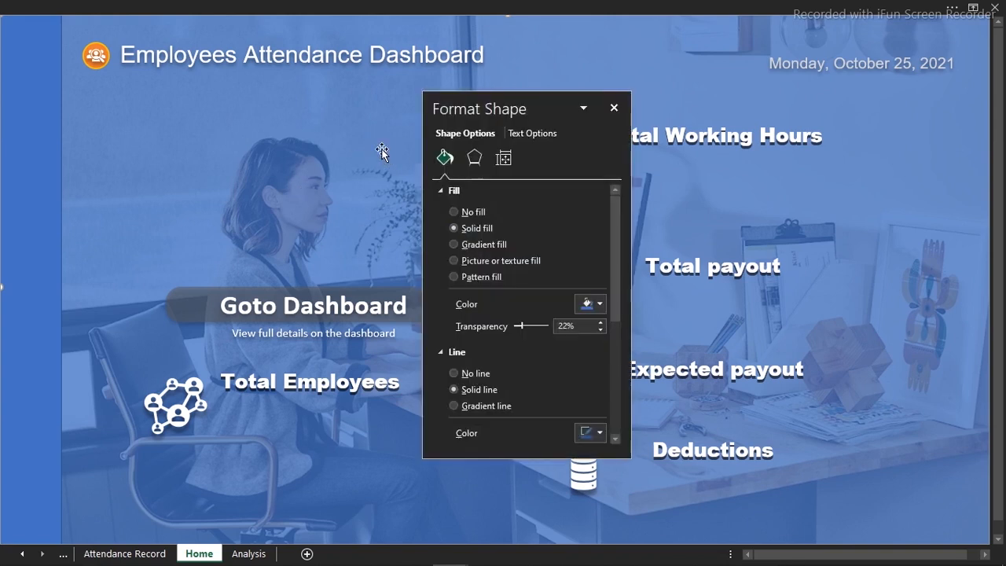
pyautogui.click(601, 304)
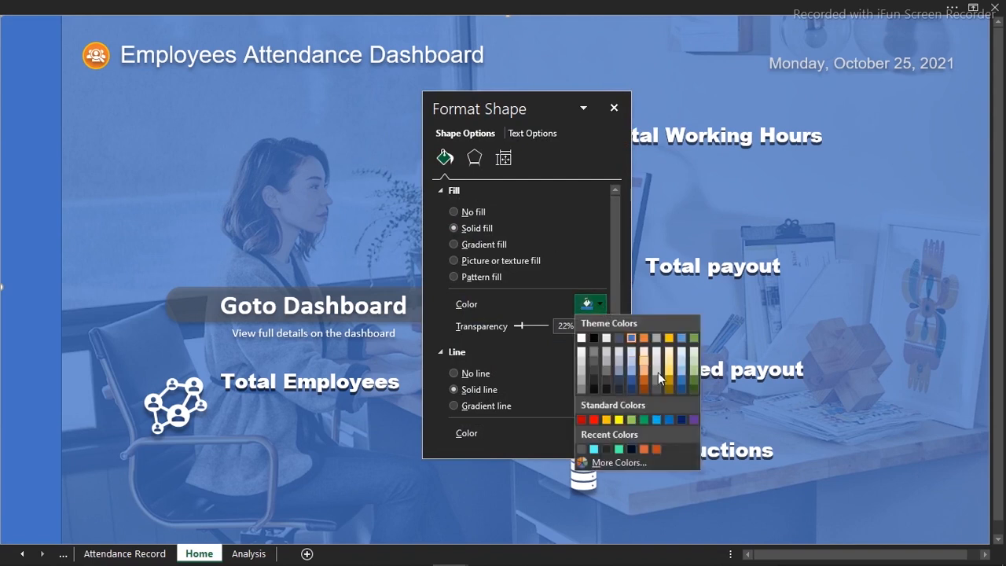
pyautogui.click(680, 420)
pyautogui.click(21, 193)
pyautogui.click(602, 304)
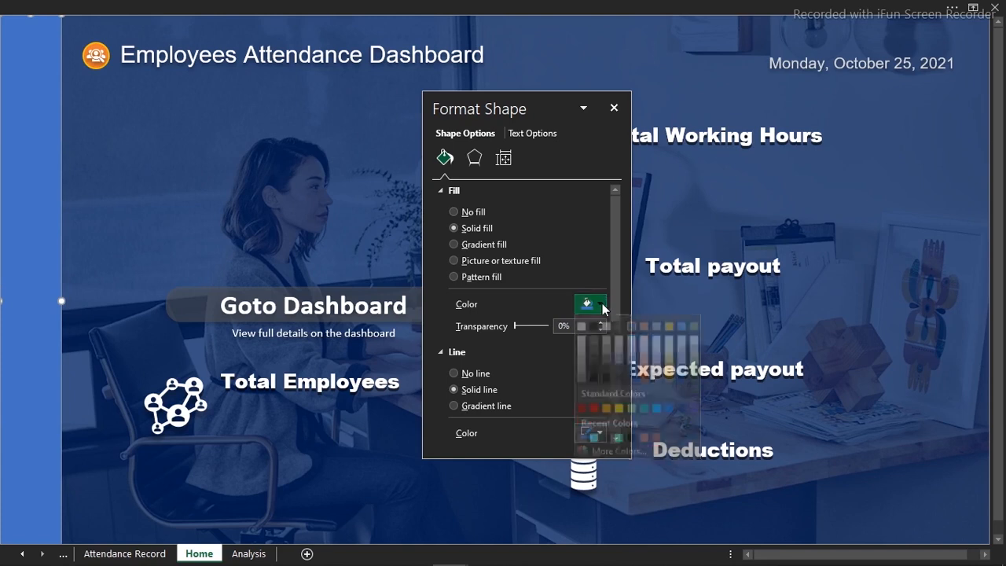
pyautogui.click(682, 420)
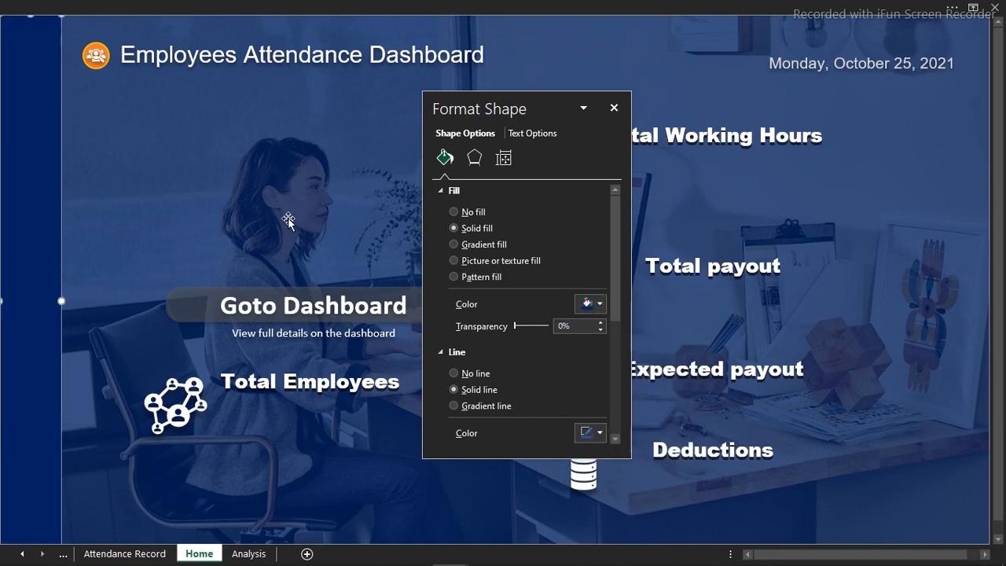
pyautogui.click(614, 109)
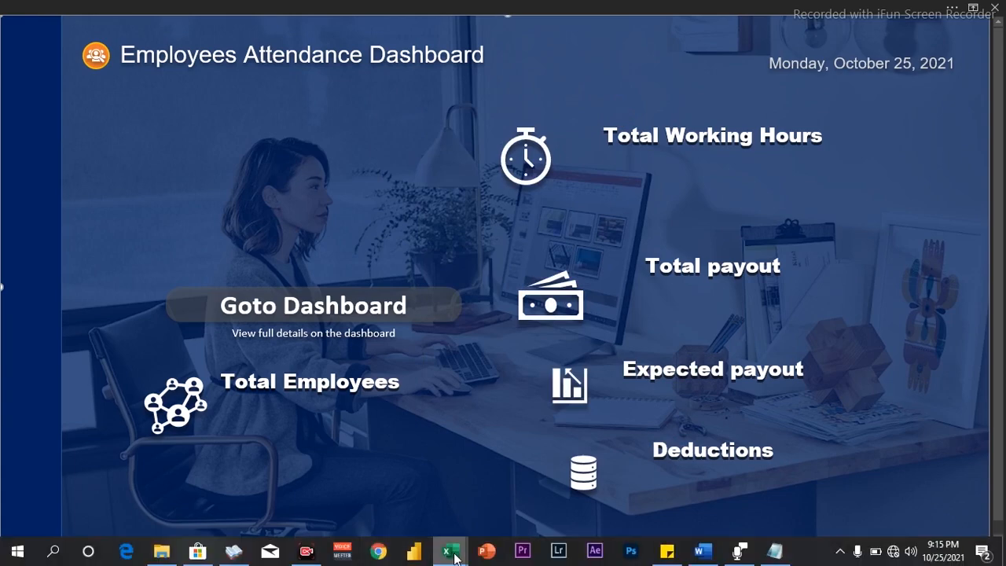
# On the Attendance Record sheet, examine the weekly payout, the weekday hours total formula and the hourly payout formula
pyautogui.moveTo(450, 550)
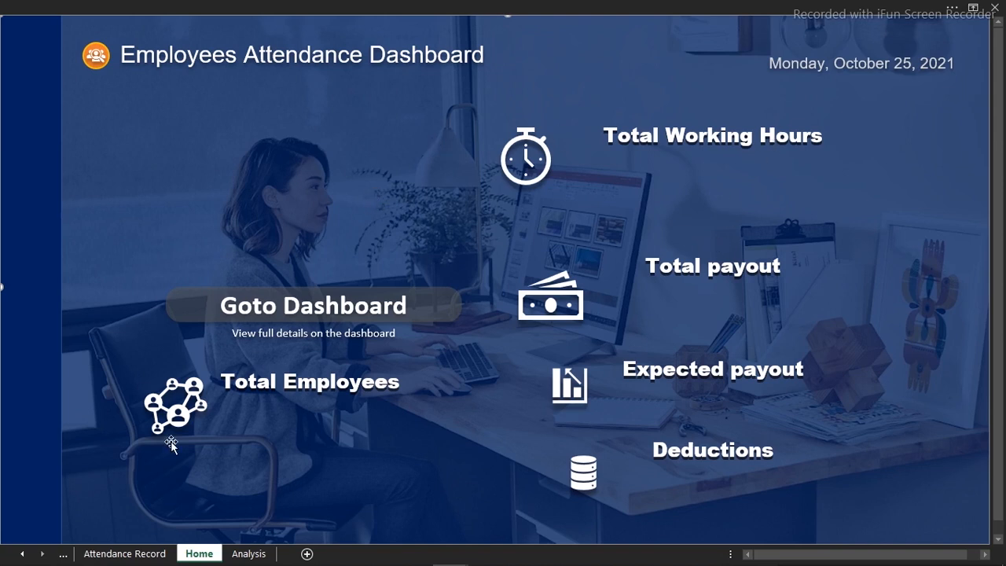
pyautogui.click(142, 560)
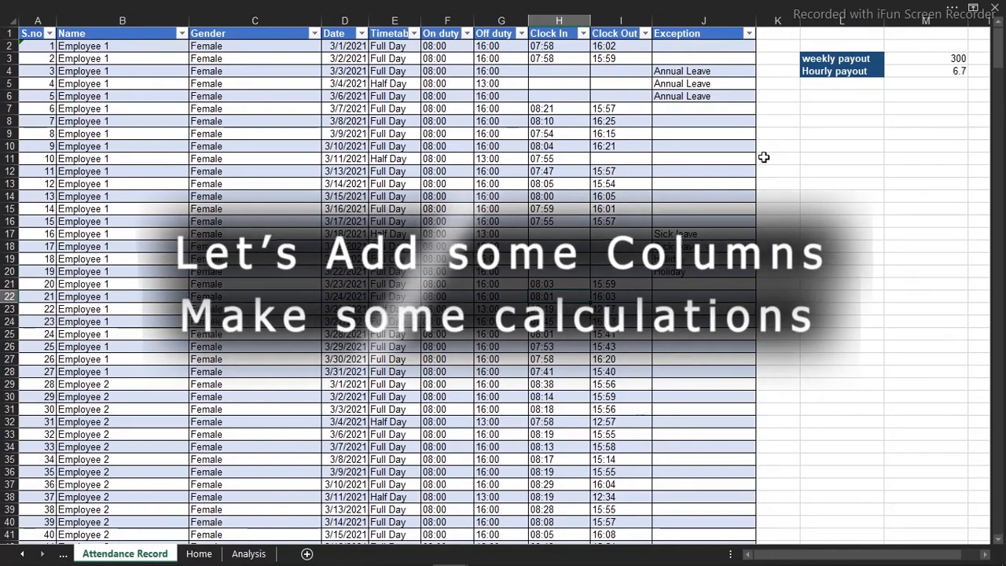
pyautogui.click(914, 222)
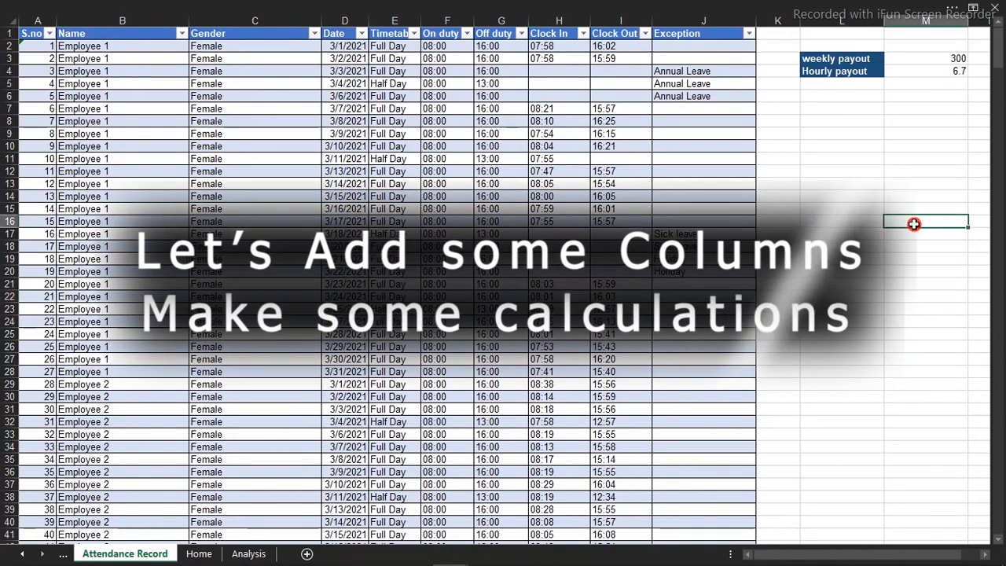
pyautogui.click(947, 59)
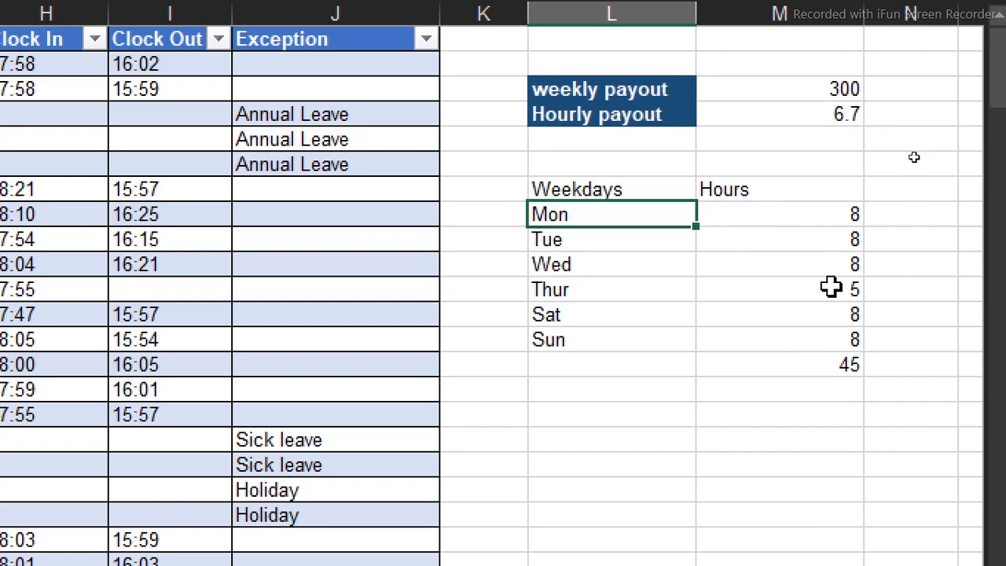
pyautogui.doubleClick(849, 364)
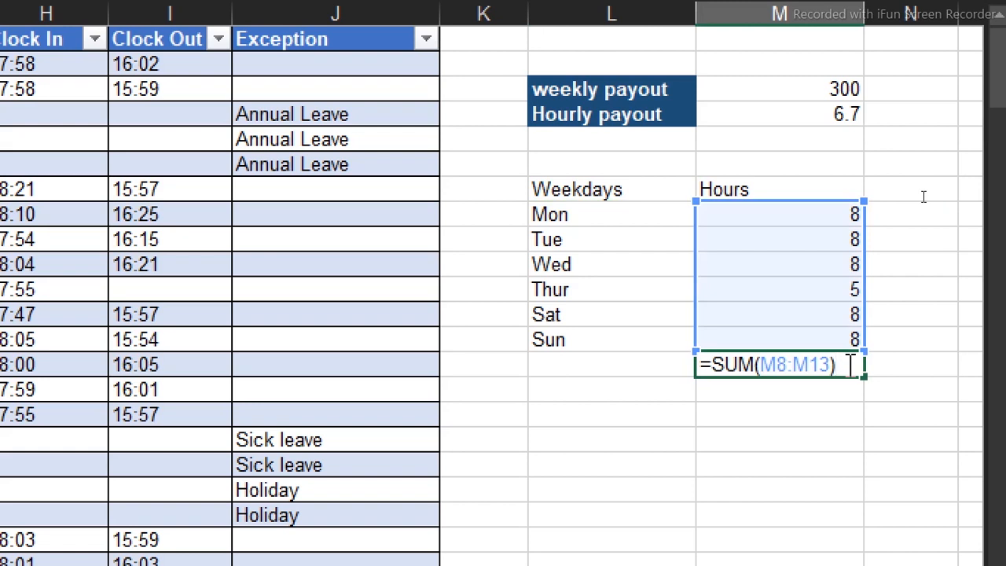
pyautogui.press('Escape')
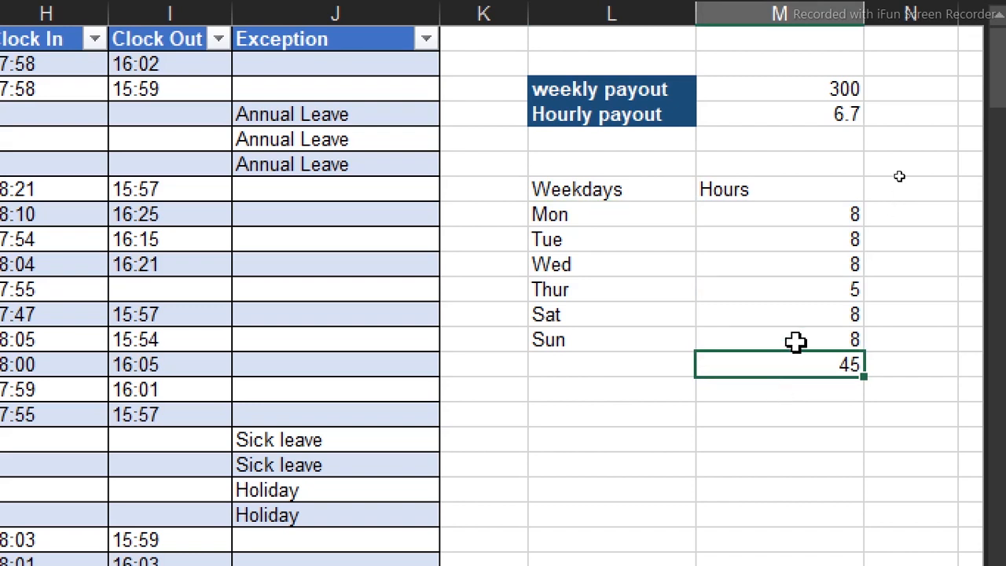
pyautogui.click(827, 89)
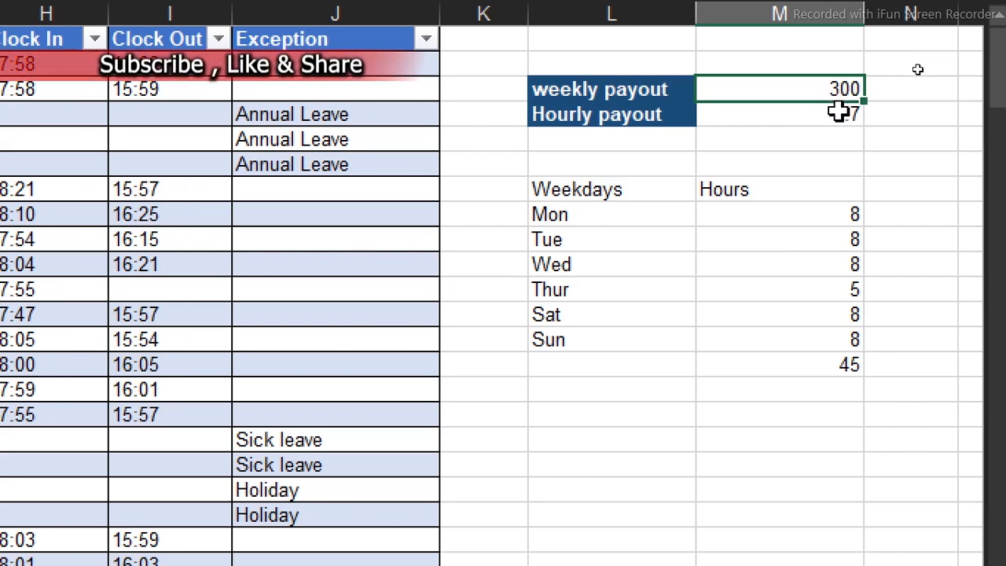
pyautogui.doubleClick(840, 112)
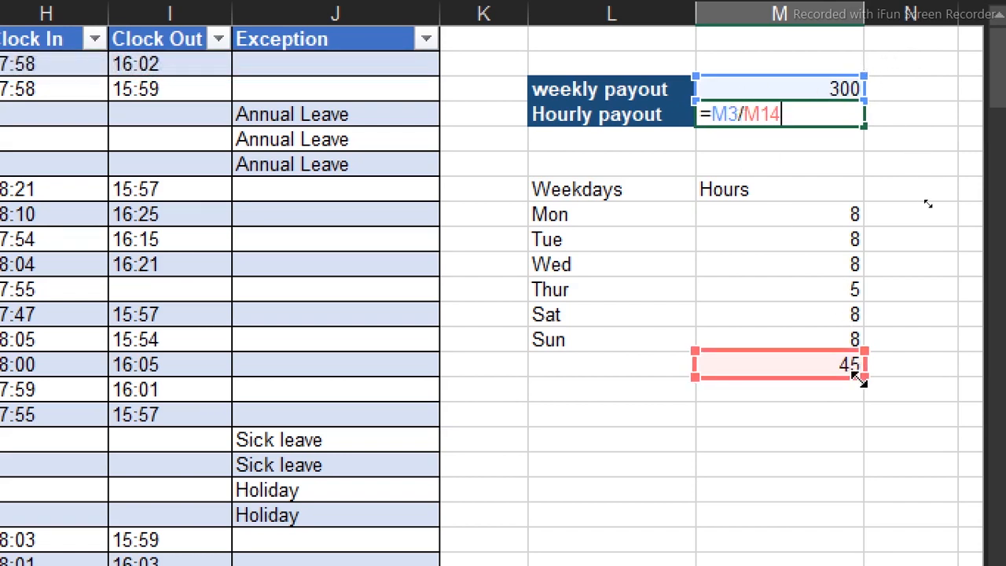
pyautogui.press('Escape')
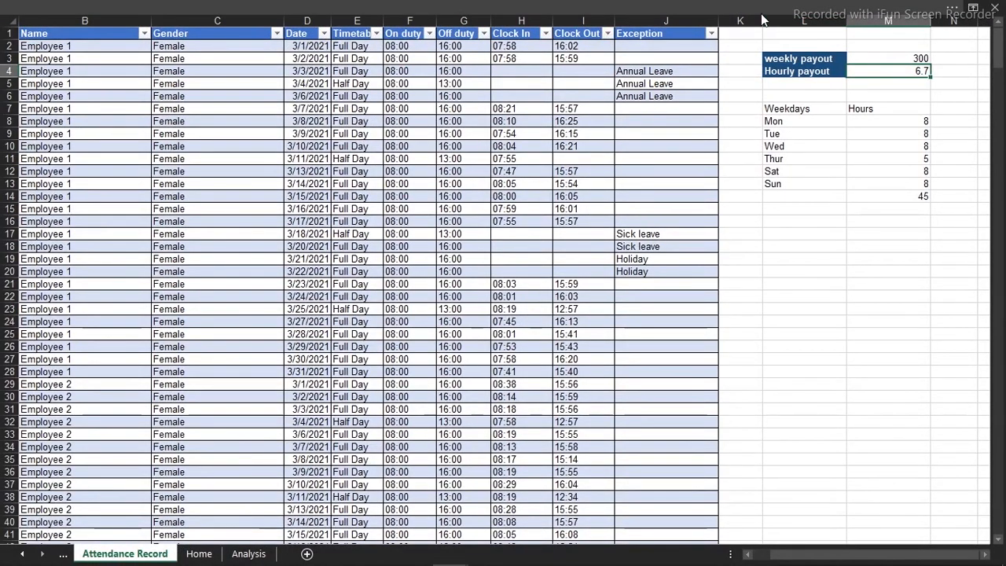
# Insert a new column before the Exception column in the attendance table
pyautogui.click(681, 14)
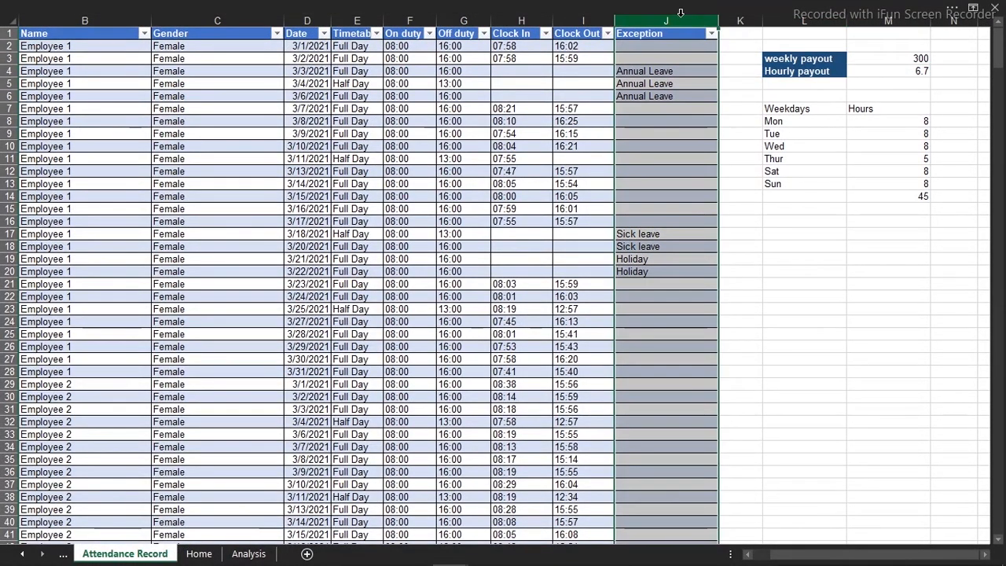
pyautogui.rightClick(681, 16)
pyautogui.click(719, 120)
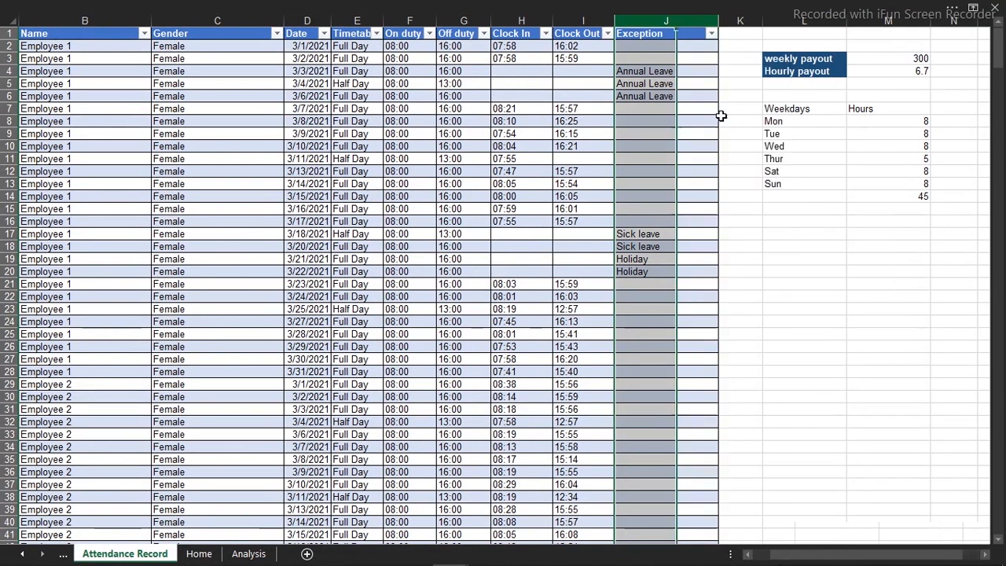
# Rename the header of the new column before Exception as "Working hours"
pyautogui.click(645, 36)
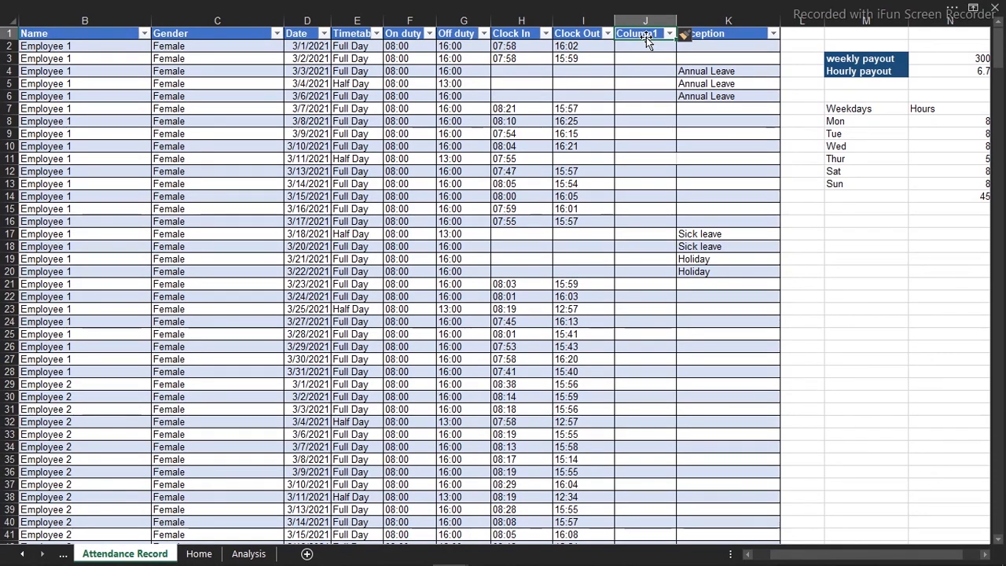
pyautogui.write('Working hours')
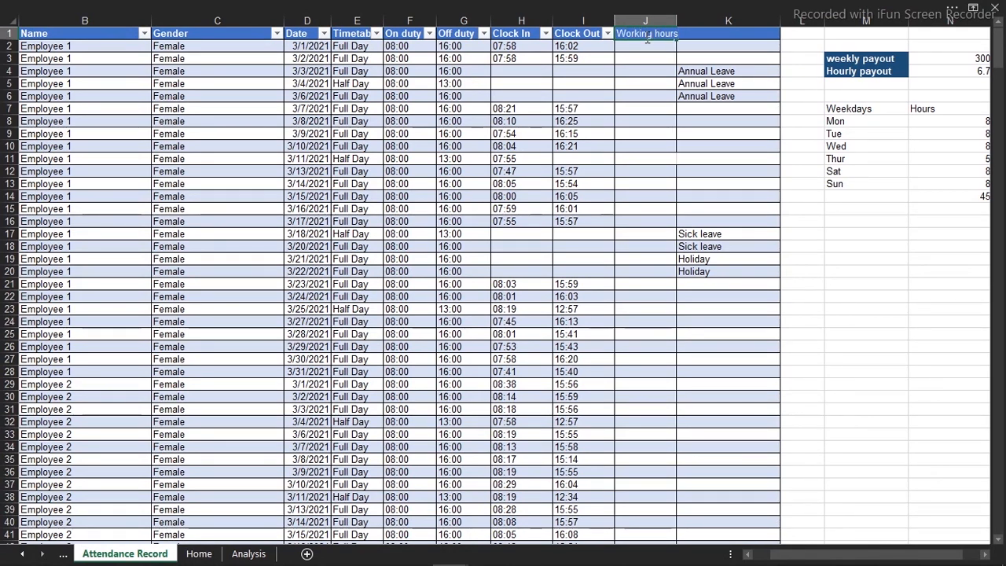
pyautogui.press('Return')
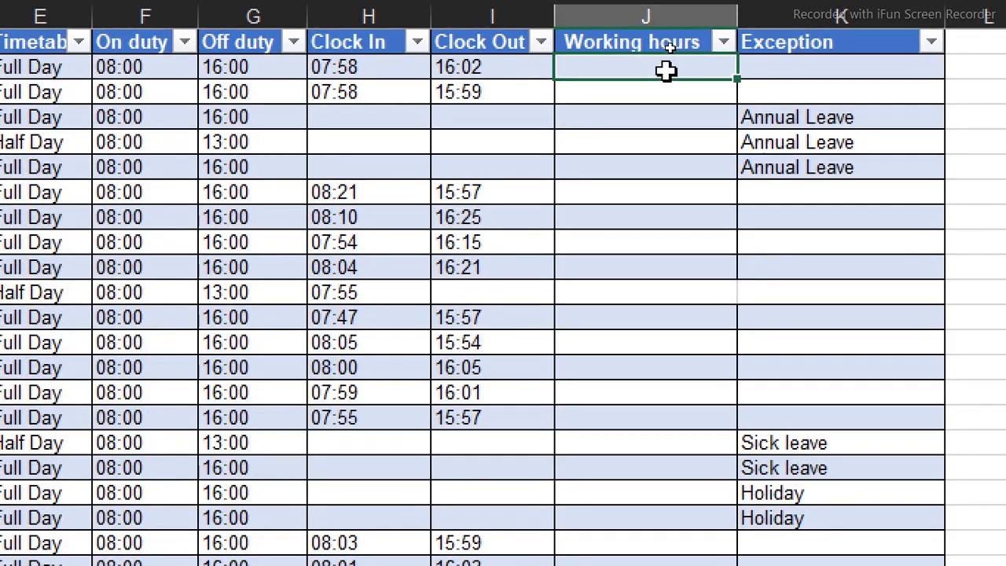
# Fill the Working hours column with a formula subtracting Clock In from Clock Out: =[@[Clock Out]]-[@[Clock In]]
pyautogui.write('=')
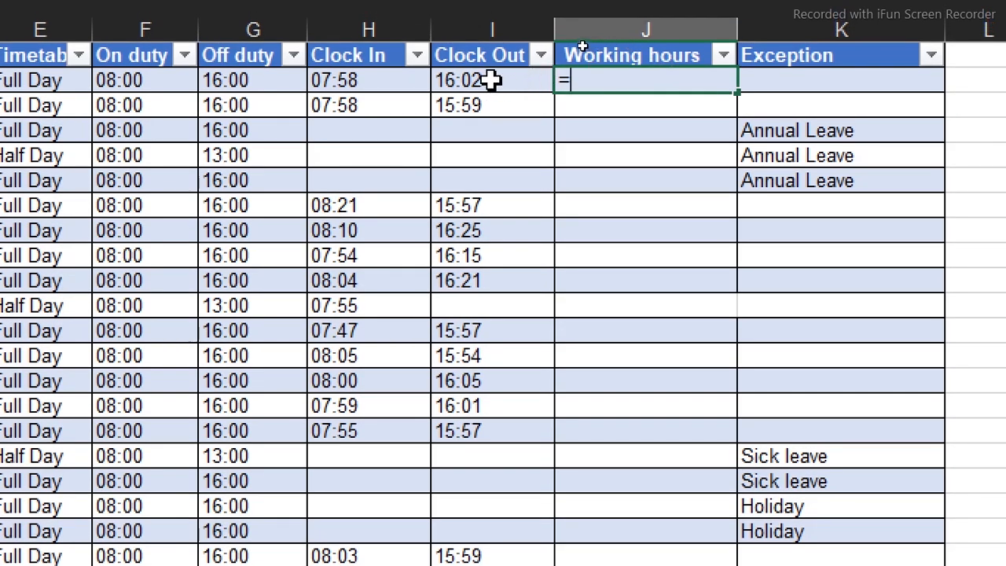
pyautogui.click(490, 80)
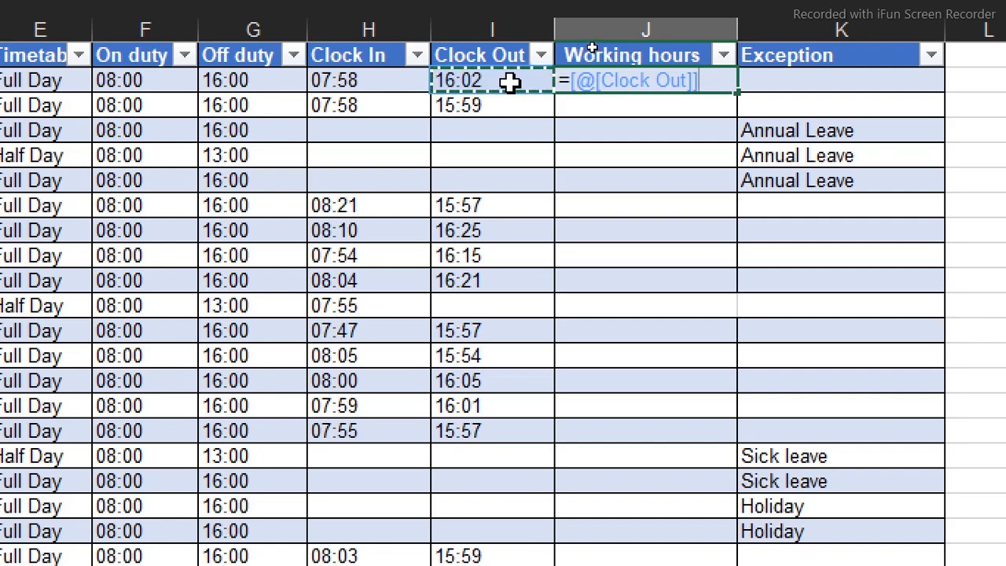
pyautogui.write('-')
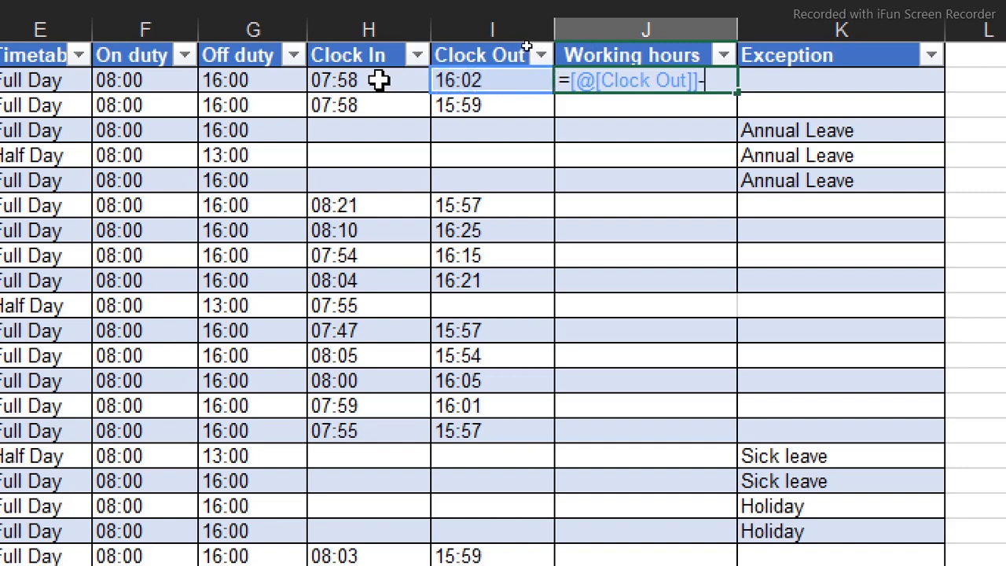
pyautogui.click(378, 80)
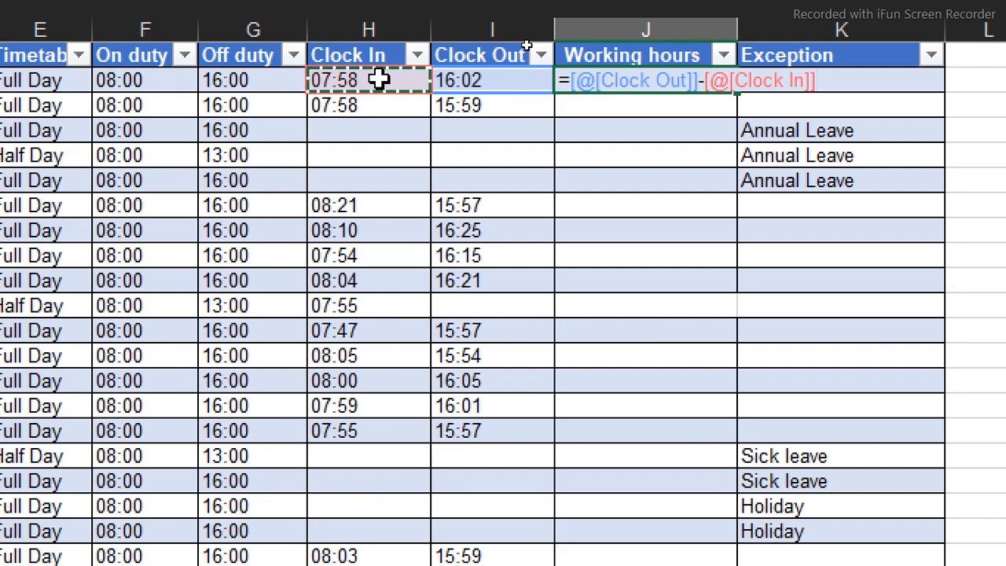
pyautogui.press('Return')
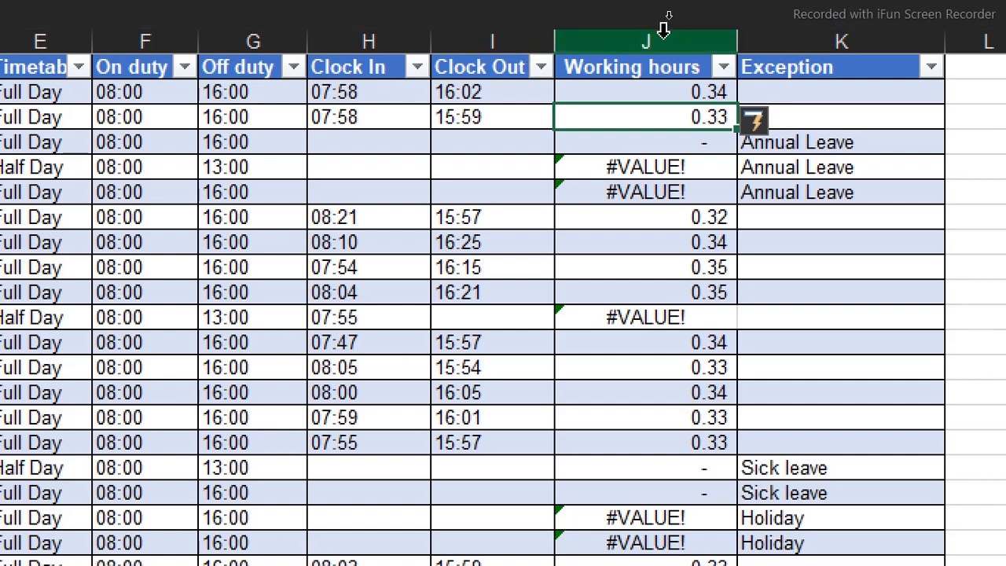
# Format the whole Working hours column with the custom number format [h]:mm
pyautogui.click(664, 24)
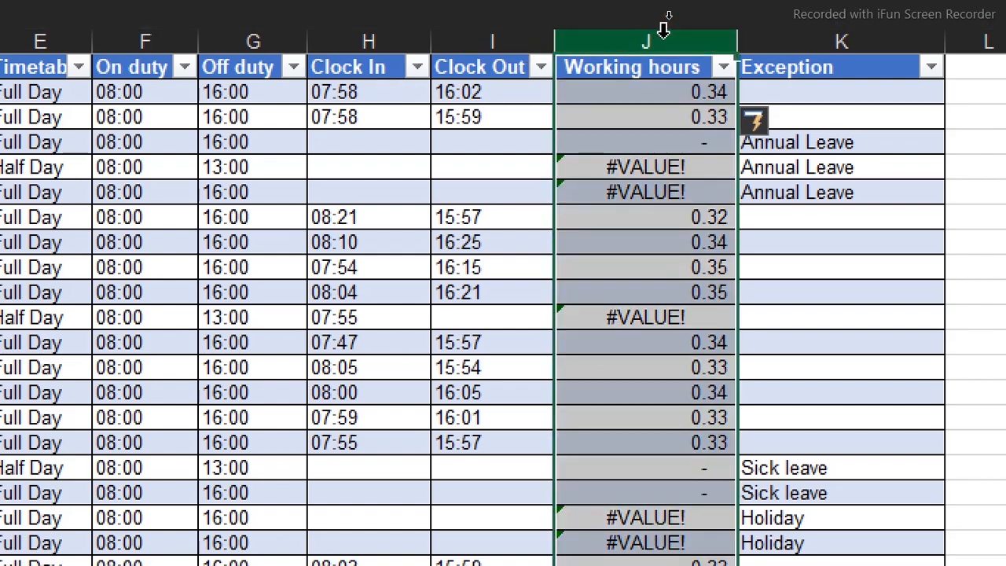
pyautogui.hotkey('ctrl', '1')
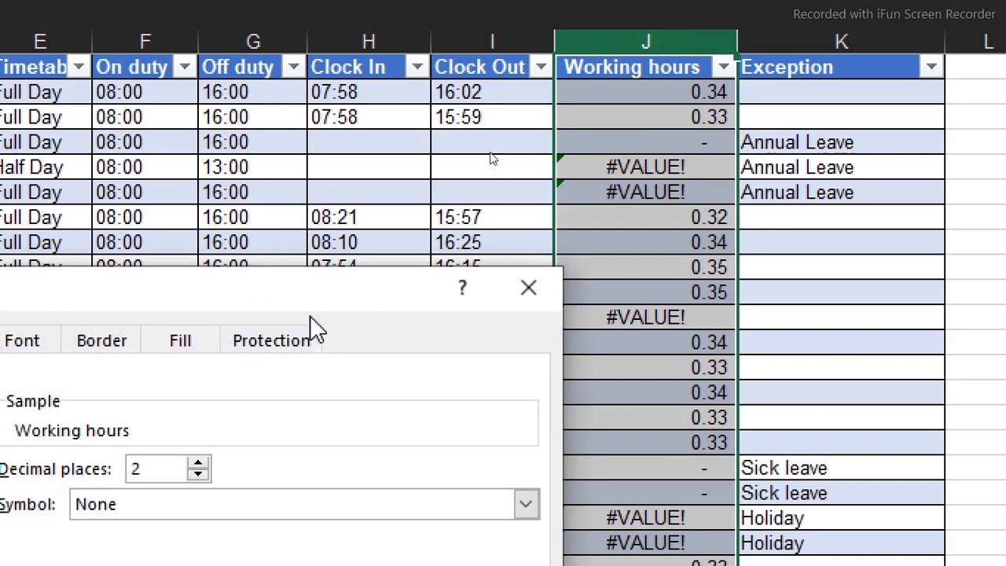
pyautogui.moveTo(303, 299); pyautogui.dragTo(629, 39)
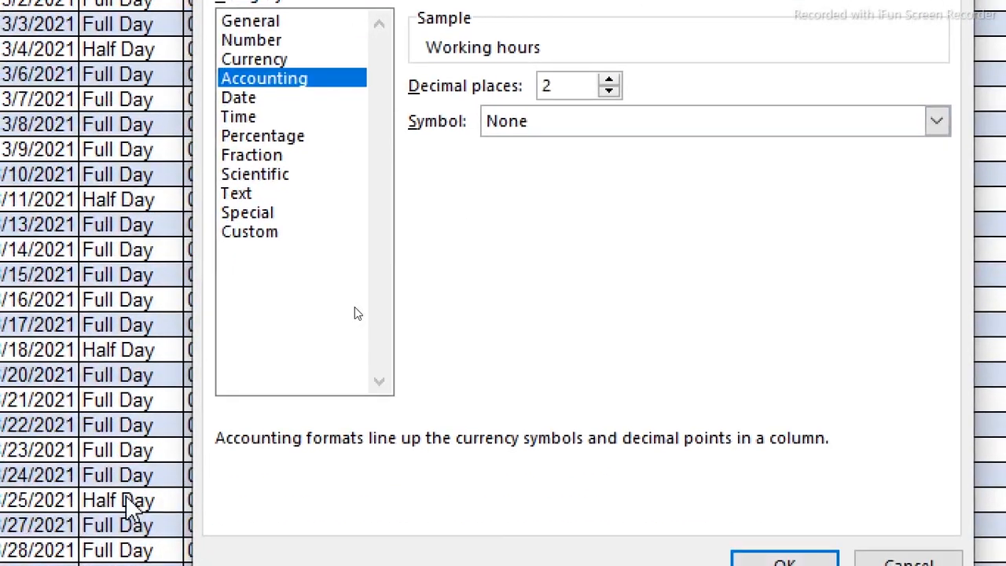
pyautogui.click(317, 234)
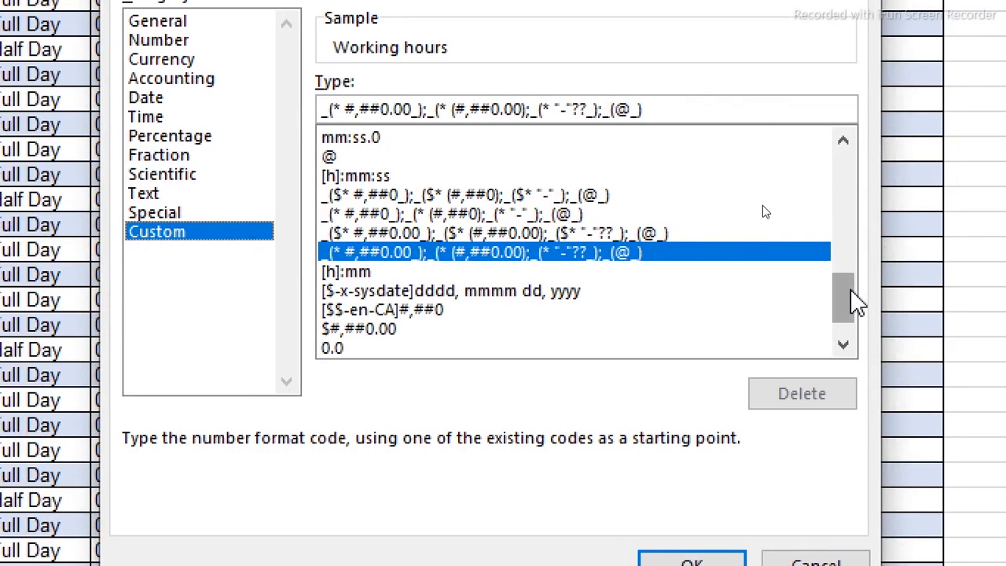
pyautogui.click(360, 275)
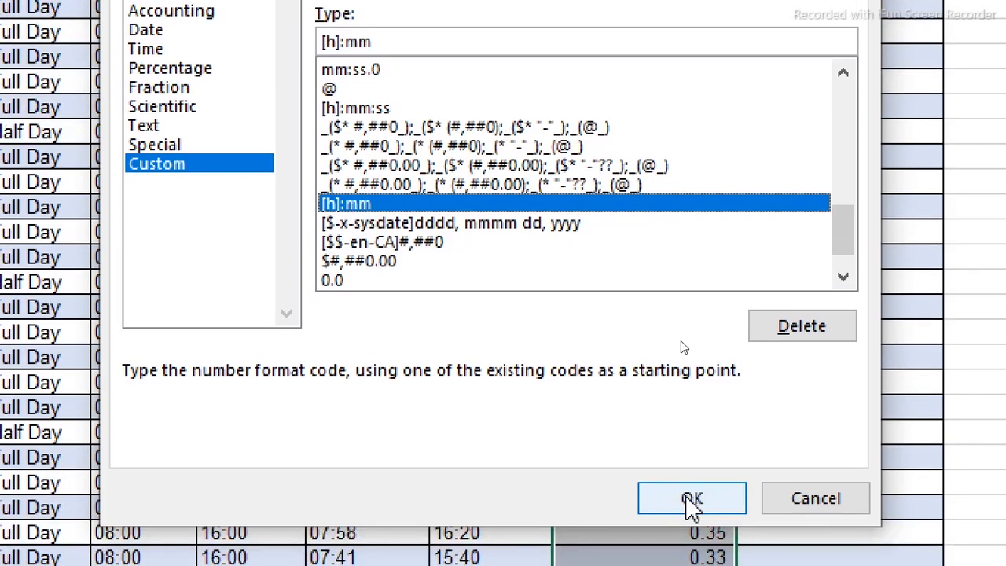
pyautogui.click(692, 560)
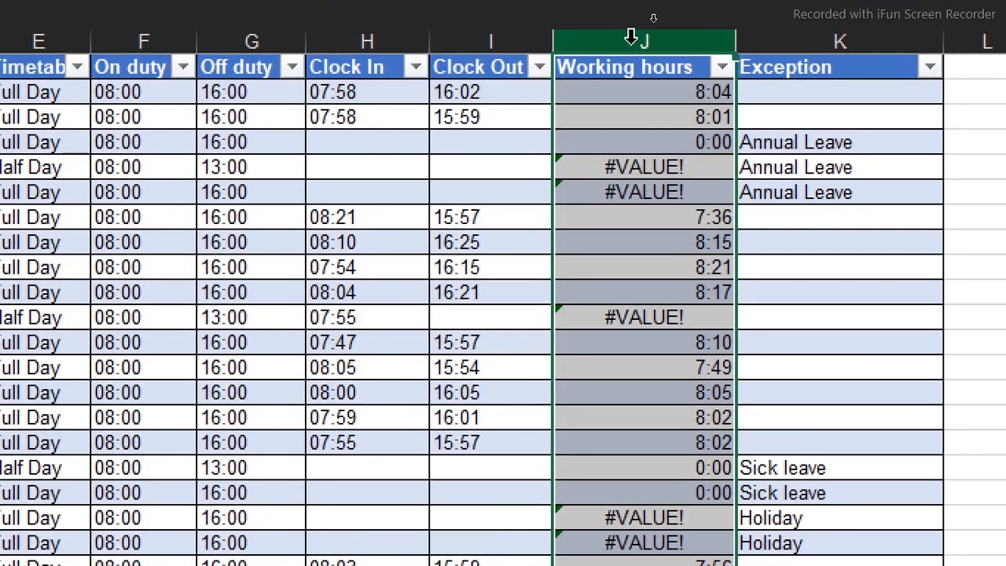
pyautogui.click(616, 116)
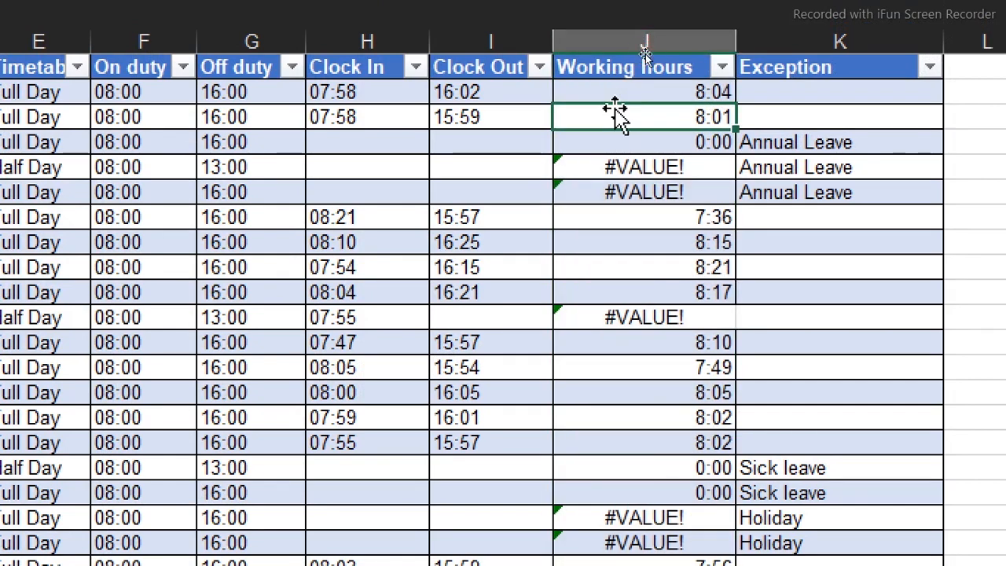
pyautogui.click(622, 93)
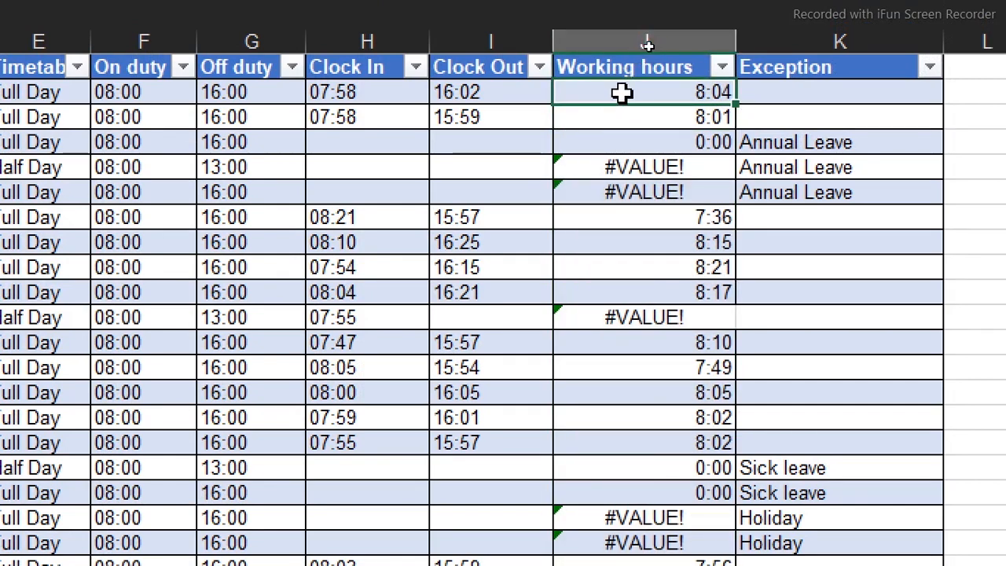
pyautogui.click(655, 118)
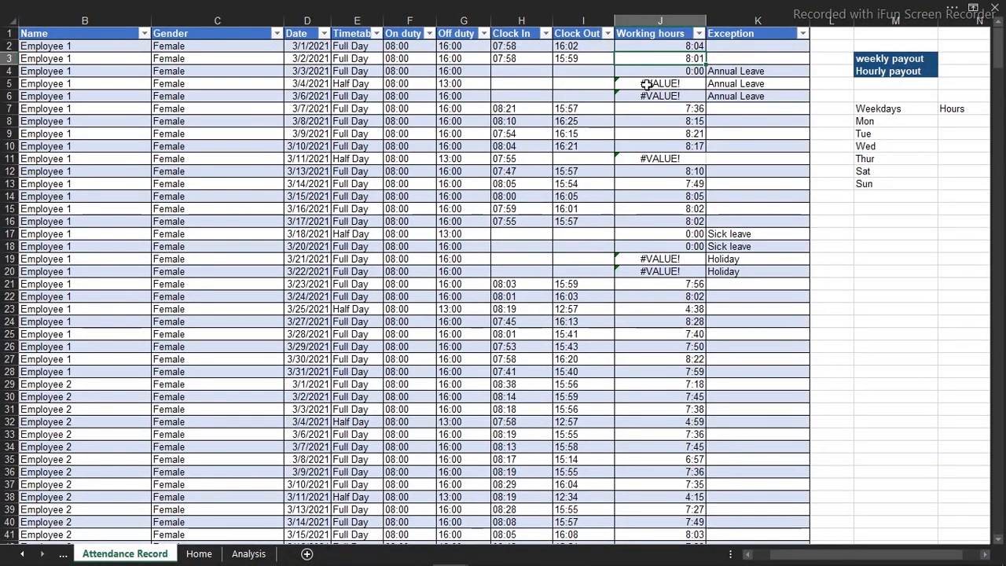
# Wrap the Working hours formula in IFERROR with an empty string as the error value: =IFERROR([@[Clock Out]]-[@[Clock In]],"")
pyautogui.doubleClick(658, 45)
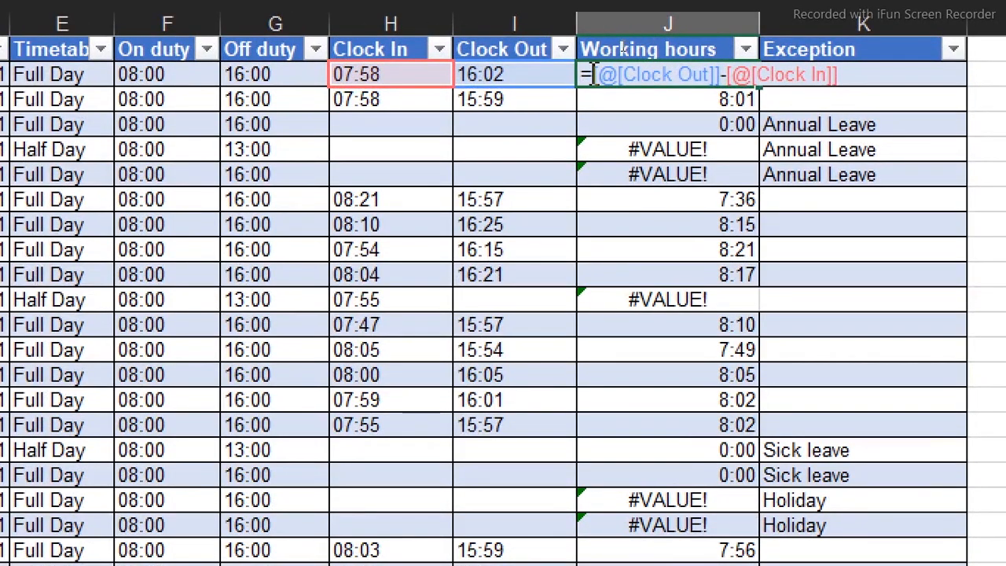
pyautogui.write('if')
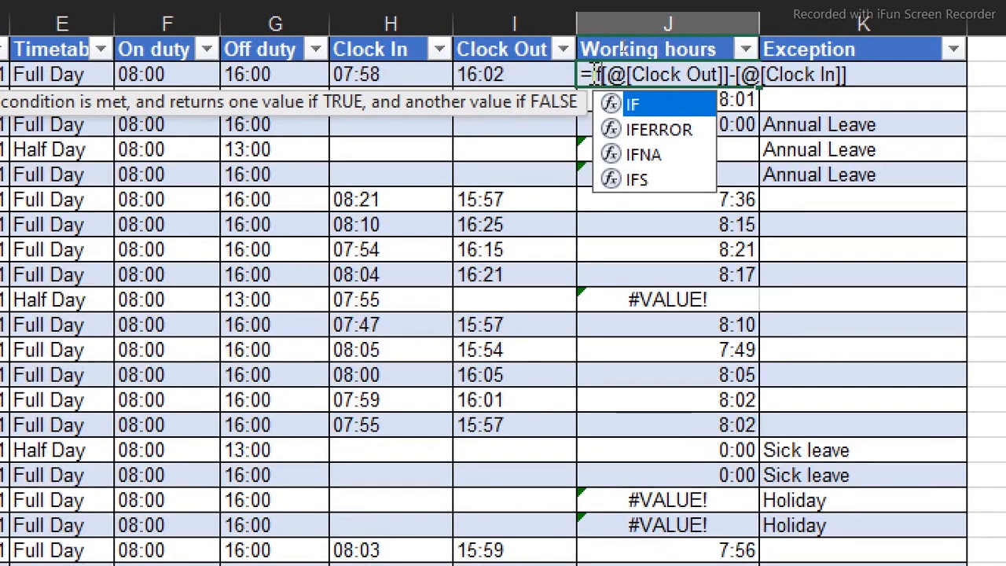
pyautogui.write('e')
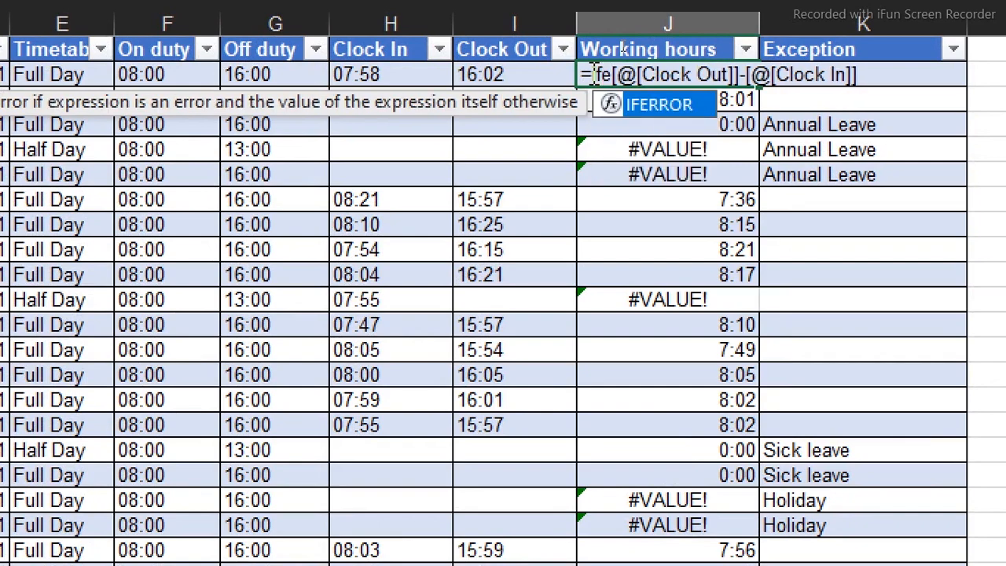
pyautogui.press('Tab')
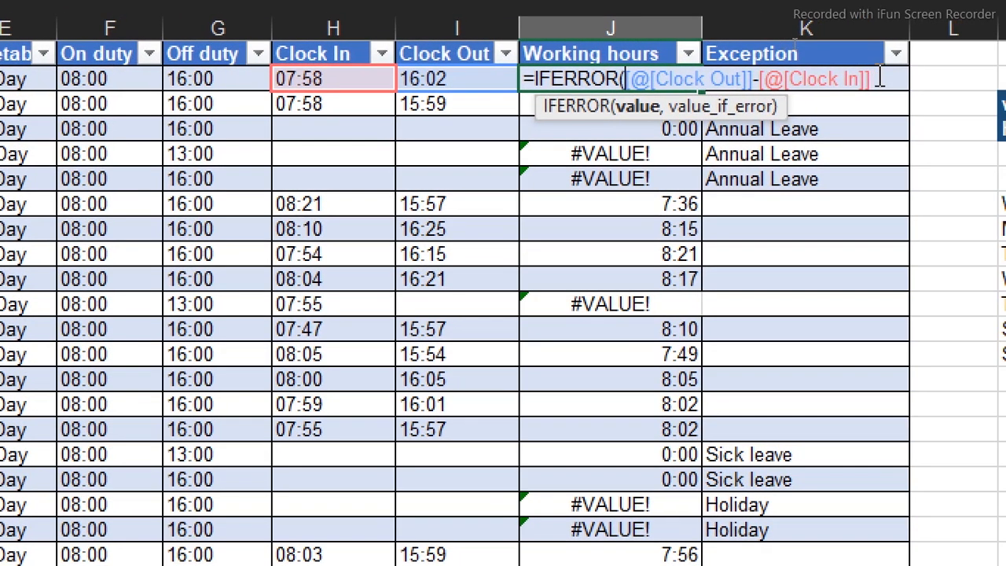
pyautogui.click(935, 73)
pyautogui.write(',')
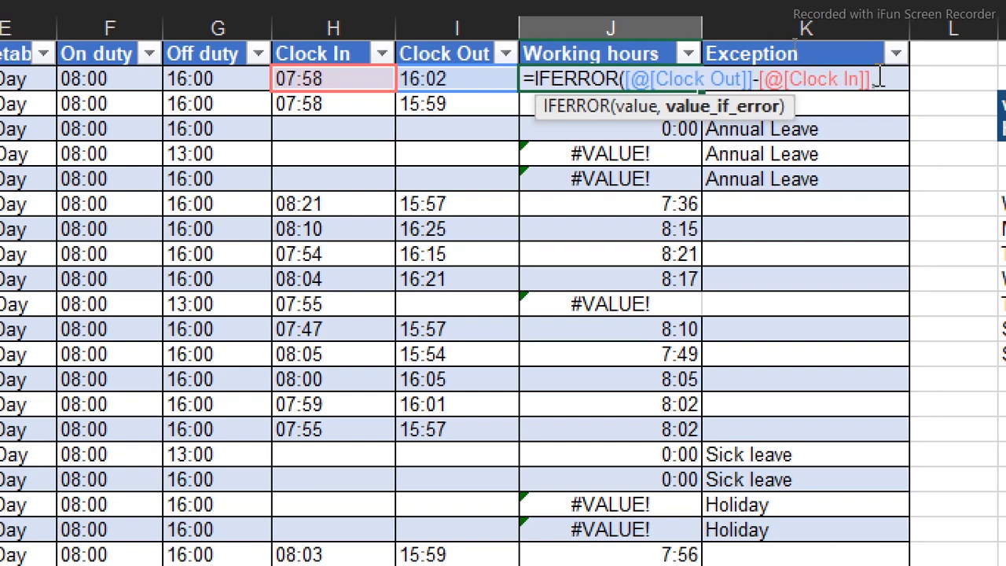
pyautogui.write('"")')
pyautogui.press('Return')
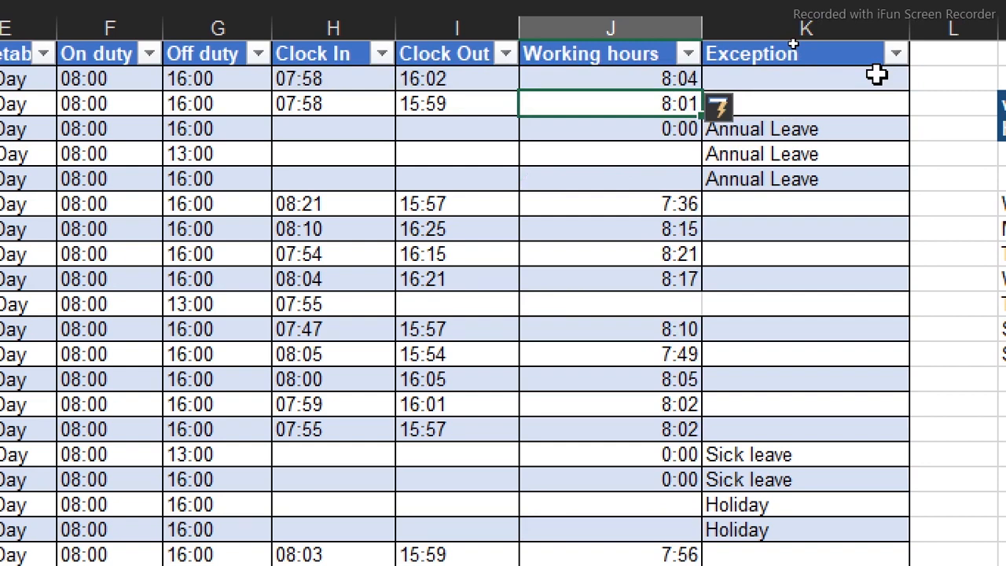
# Examine the Clock In, Clock Out and Working hours cells of the 3/11/2021 record for Employee 1
pyautogui.click(536, 299)
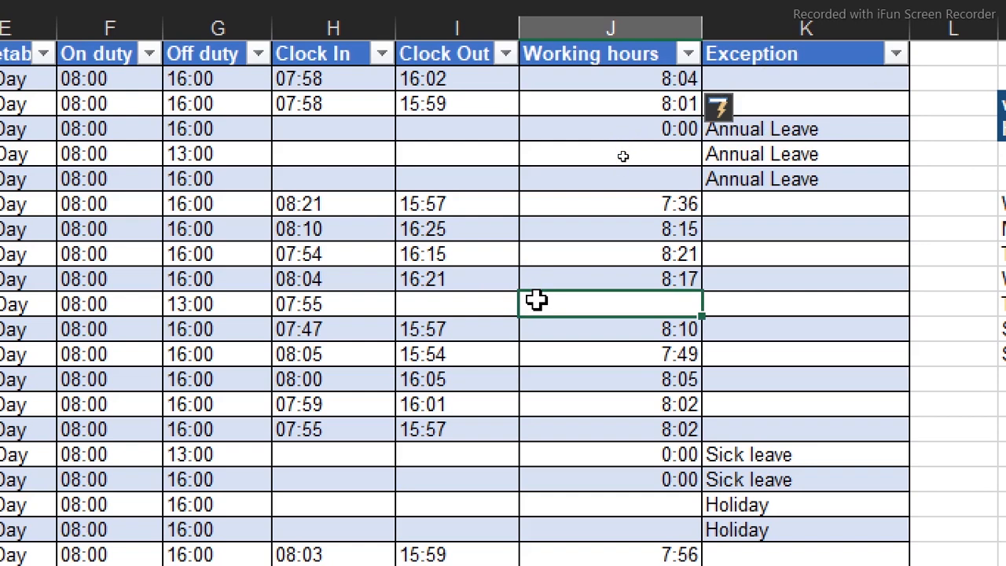
pyautogui.click(485, 303)
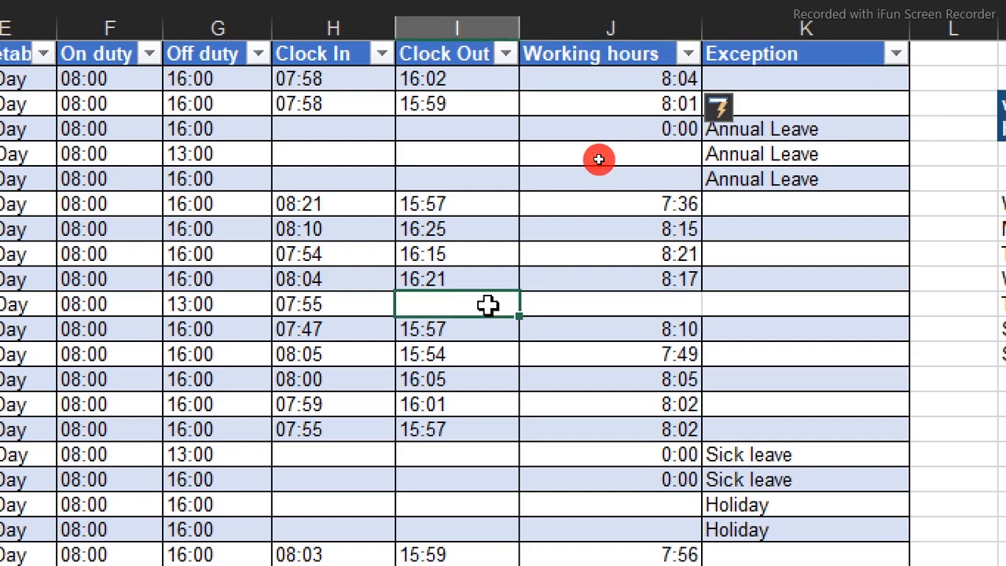
pyautogui.click(353, 303)
pyautogui.click(453, 307)
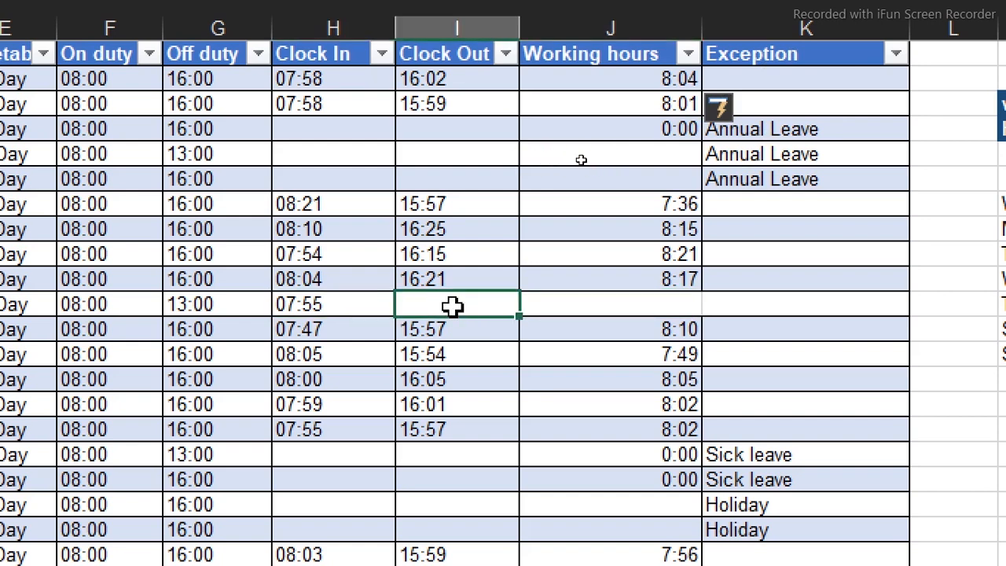
pyautogui.click(539, 305)
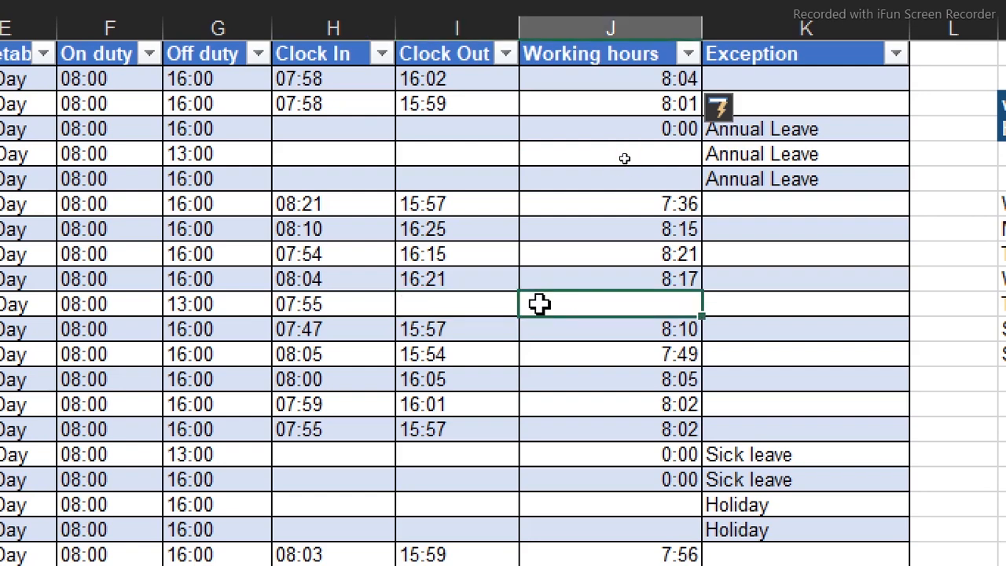
pyautogui.click(334, 324)
pyautogui.click(333, 302)
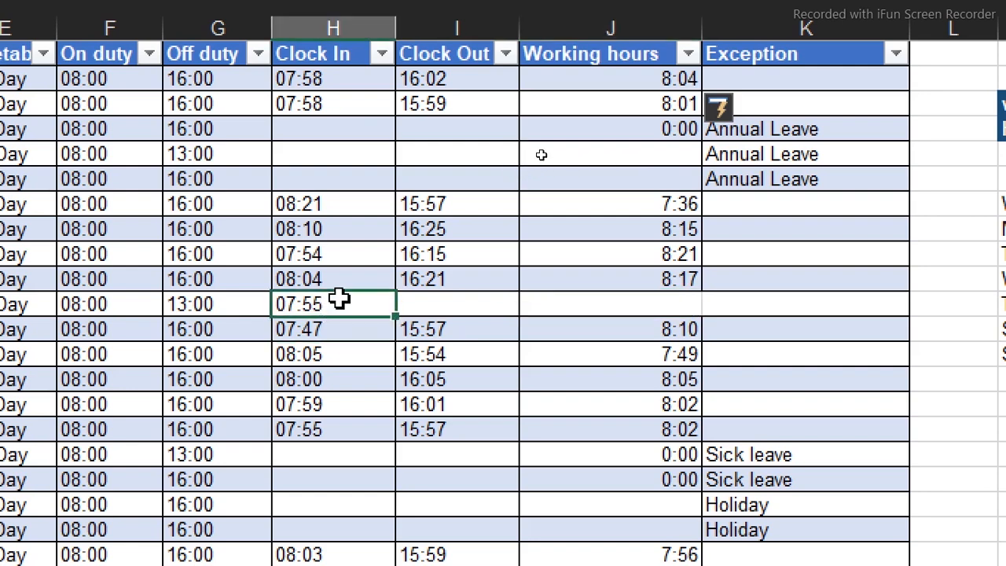
pyautogui.click(433, 308)
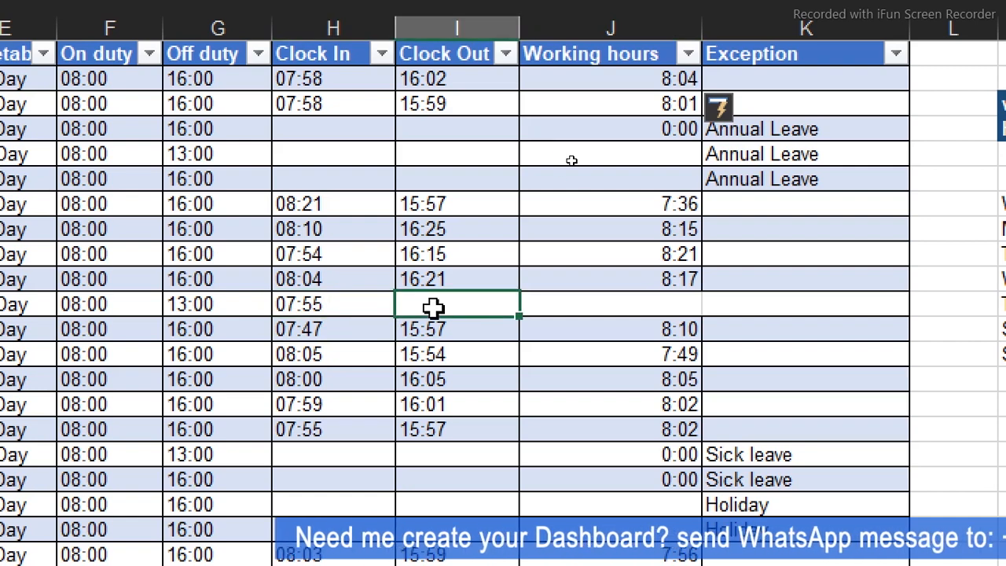
pyautogui.click(561, 303)
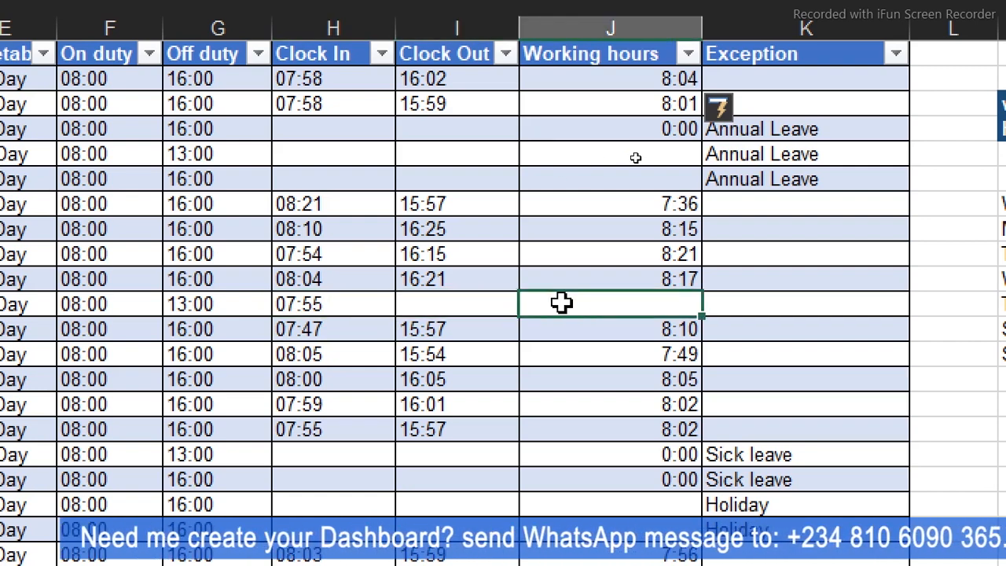
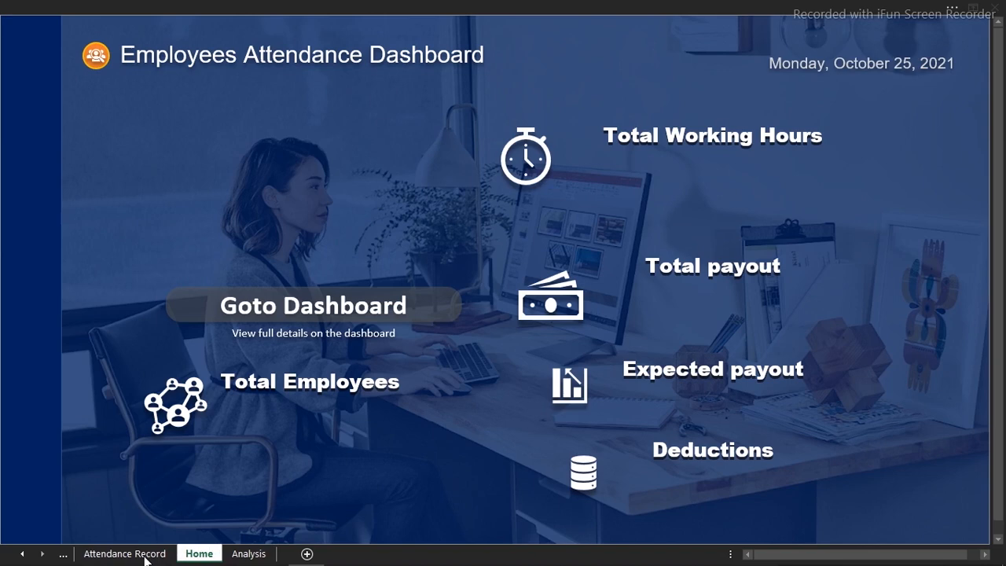
# Insert a new column before Exception in the Attendance Record sheet and title it Payout
pyautogui.click(243, 555)
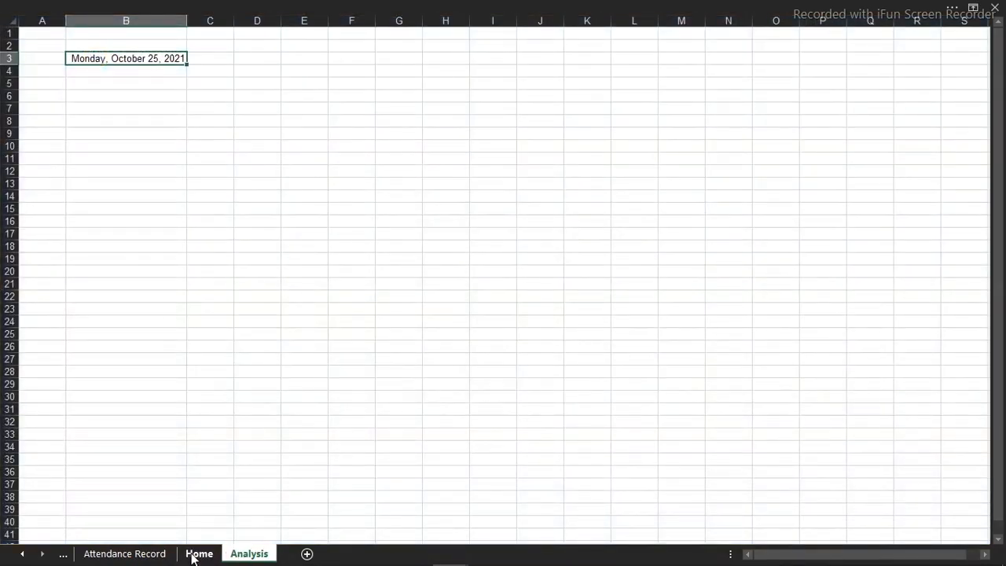
pyautogui.click(149, 554)
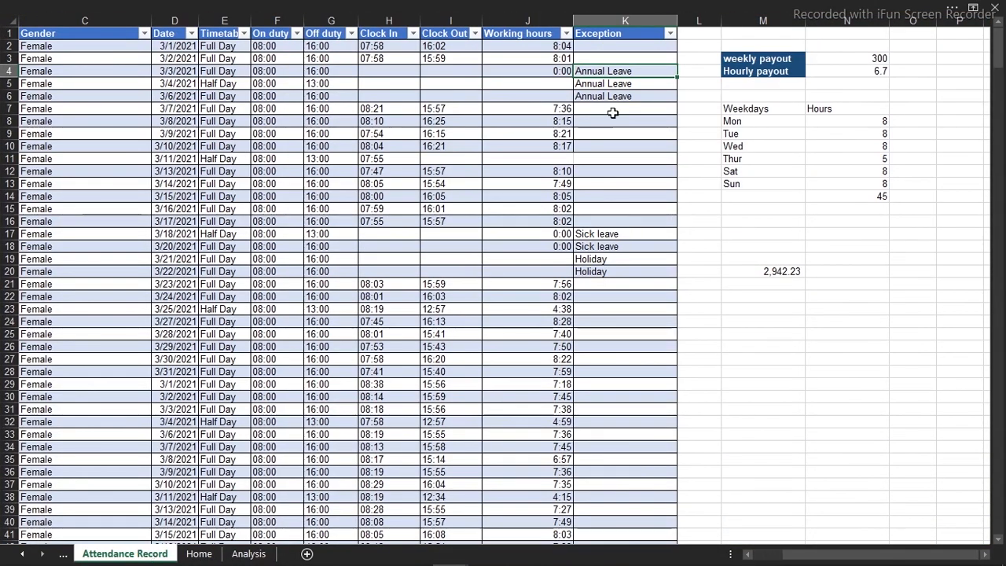
pyautogui.click(606, 24)
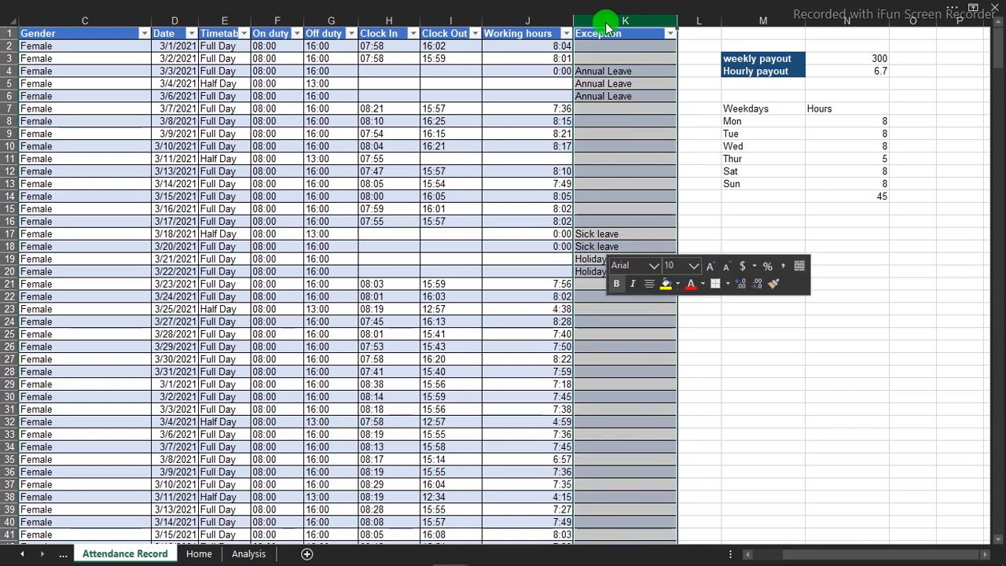
pyautogui.rightClick(607, 26)
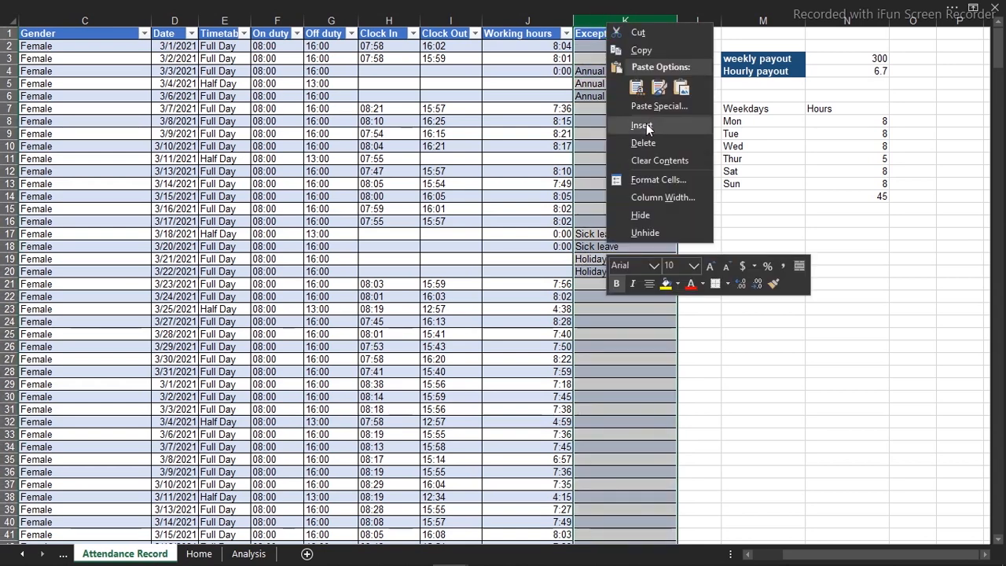
pyautogui.click(645, 125)
pyautogui.click(600, 38)
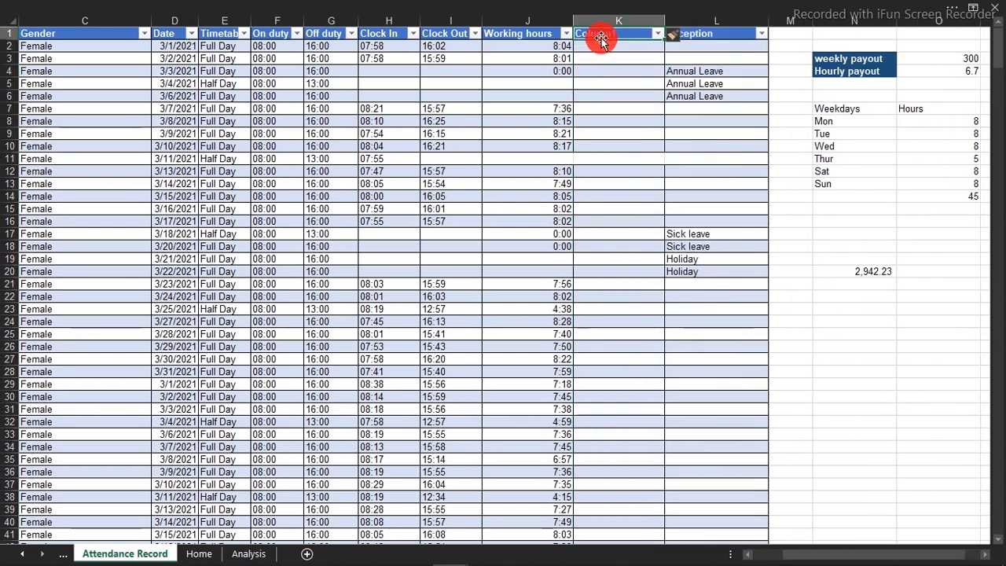
pyautogui.write('Payout')
pyautogui.press('Return')
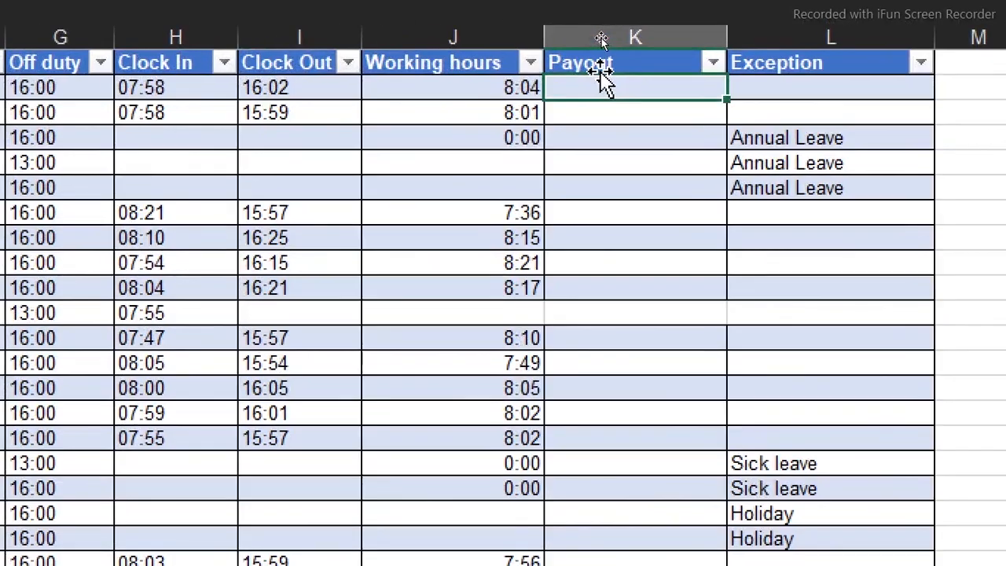
# Fill the Payout column with a formula multiplying Working hours by an absolute reference to the Hourly payout cell: =[@[Working hours]]*$O$4
pyautogui.write('=')
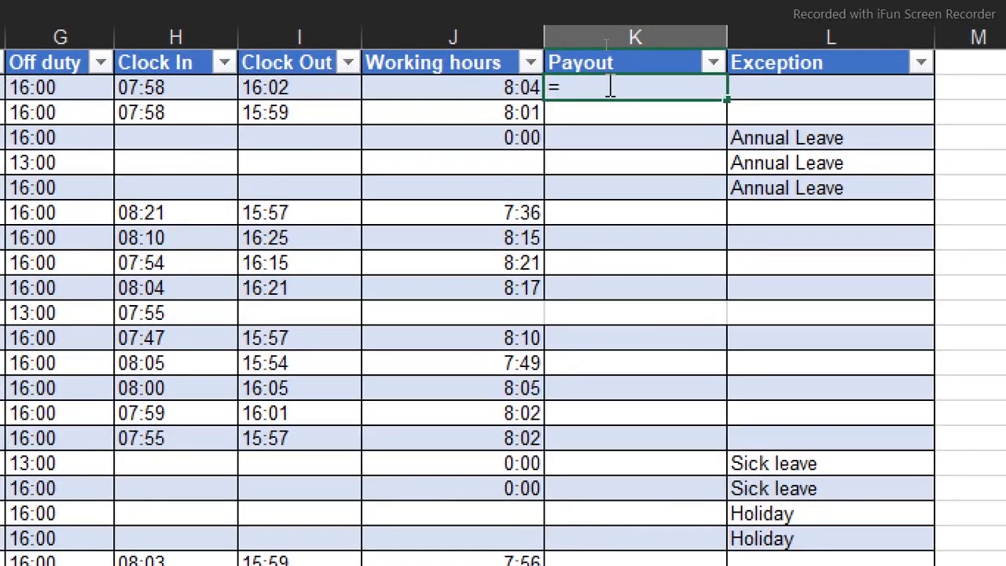
pyautogui.click(496, 87)
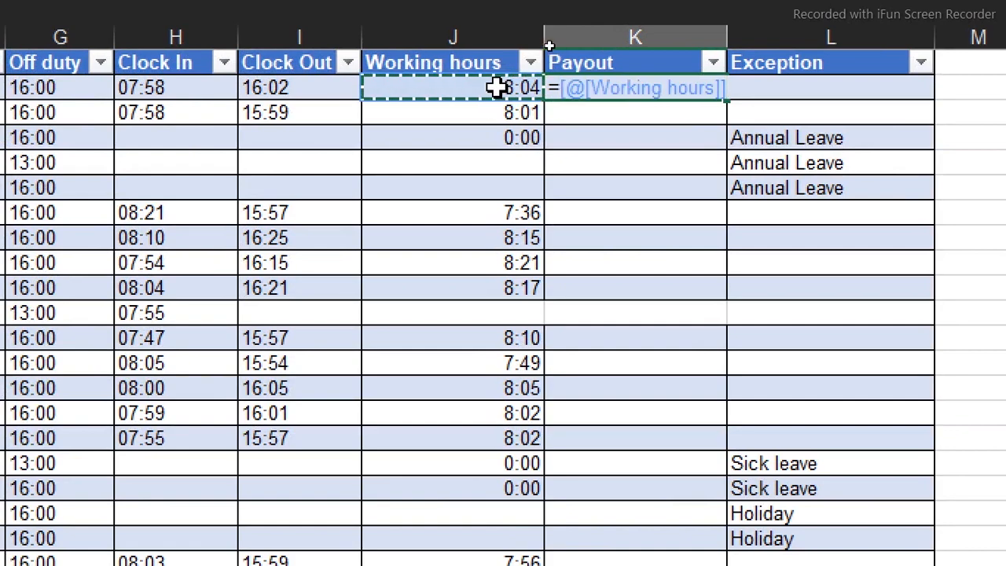
pyautogui.write('*')
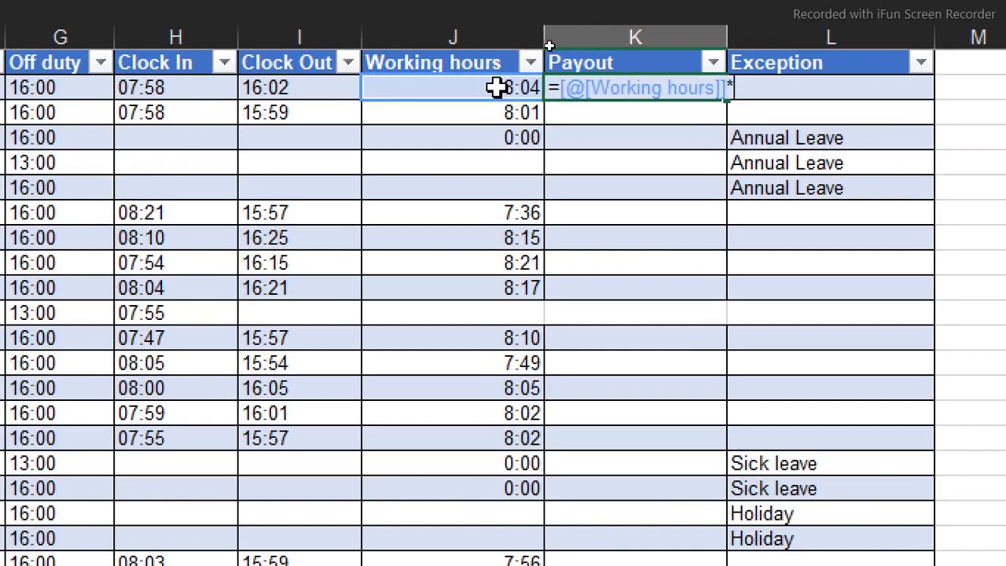
pyautogui.hscroll(5, 880, 193)
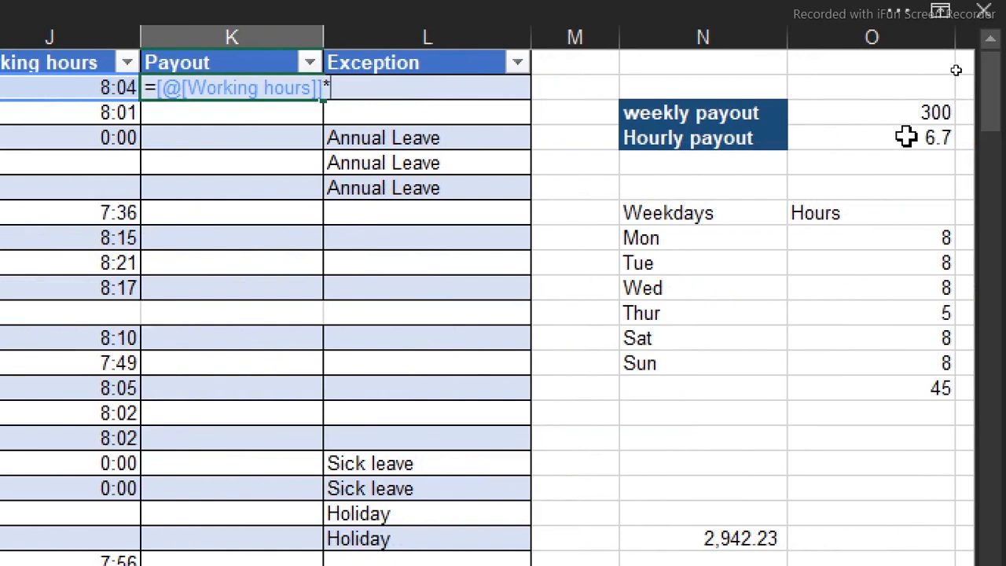
pyautogui.click(906, 137)
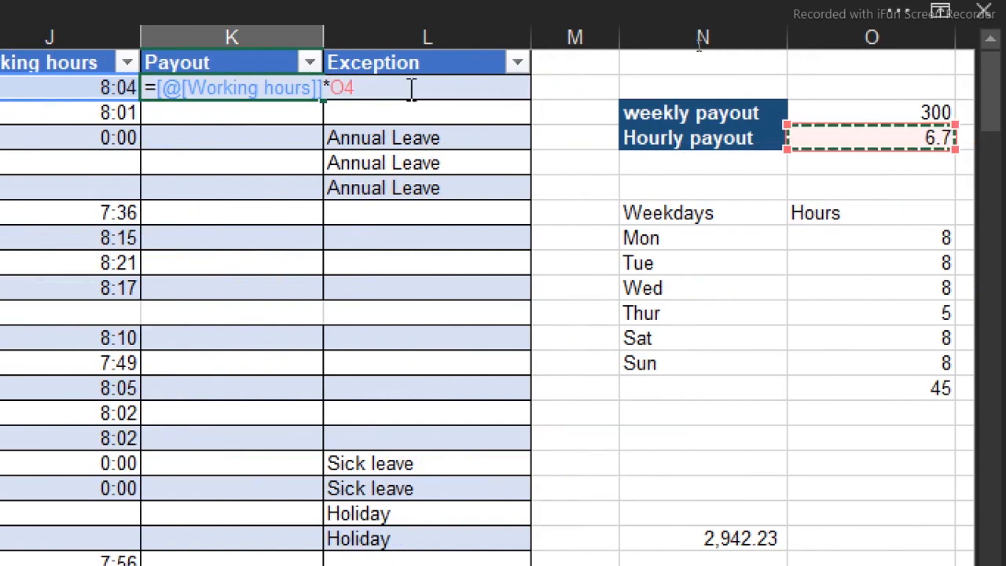
pyautogui.click(345, 83)
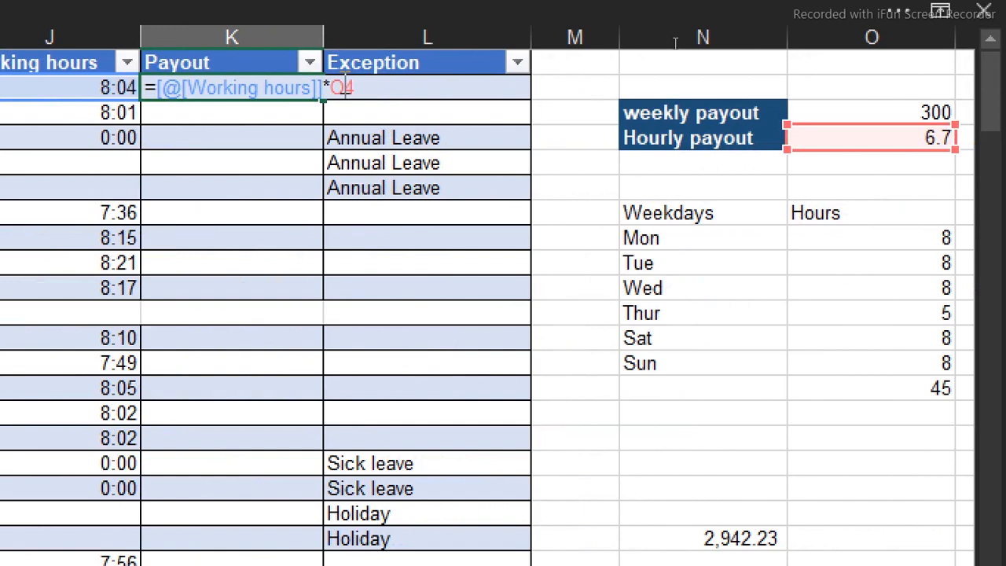
pyautogui.doubleClick(342, 88)
pyautogui.press('F4')
pyautogui.press('Return')
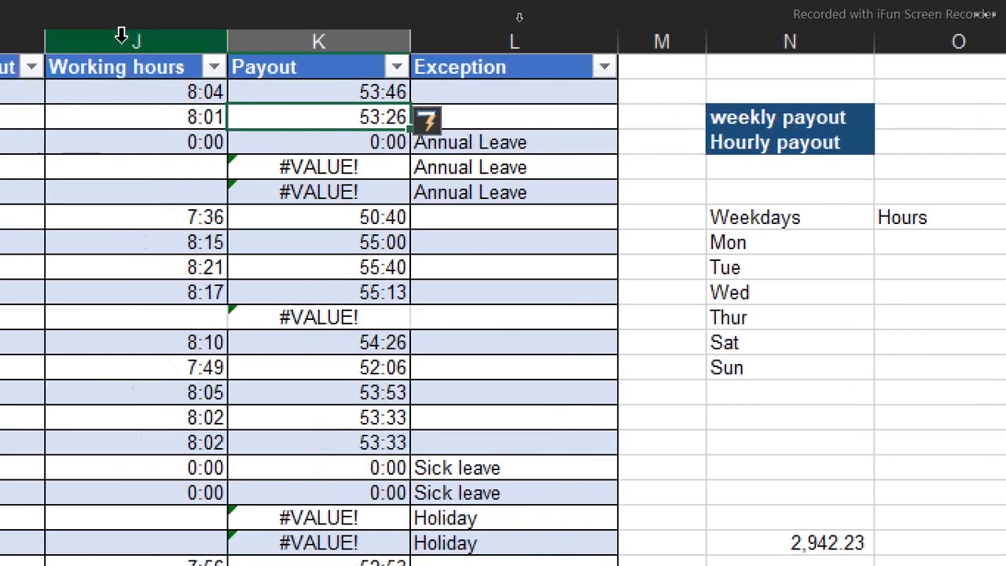
# Try formatting the Payout column as Currency with 1 decimal place and the $ symbol, and check its cells
pyautogui.click(327, 35)
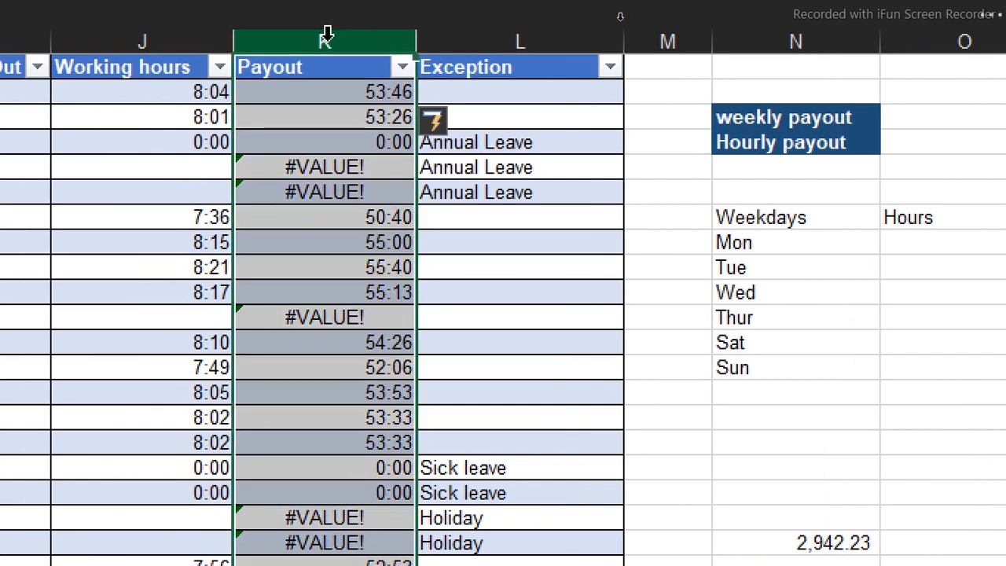
pyautogui.hotkey('ctrl', '1')
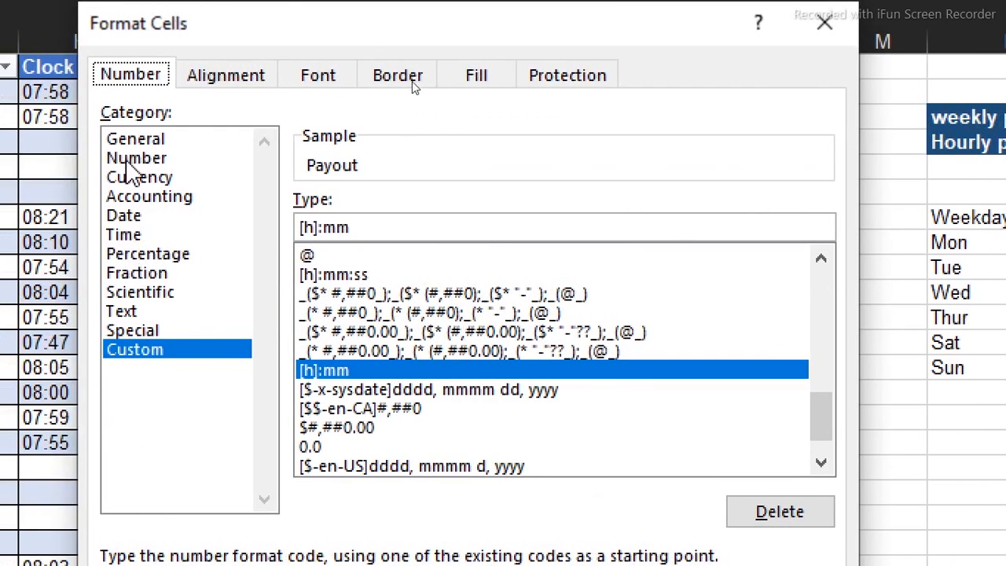
pyautogui.click(134, 177)
pyautogui.click(494, 209)
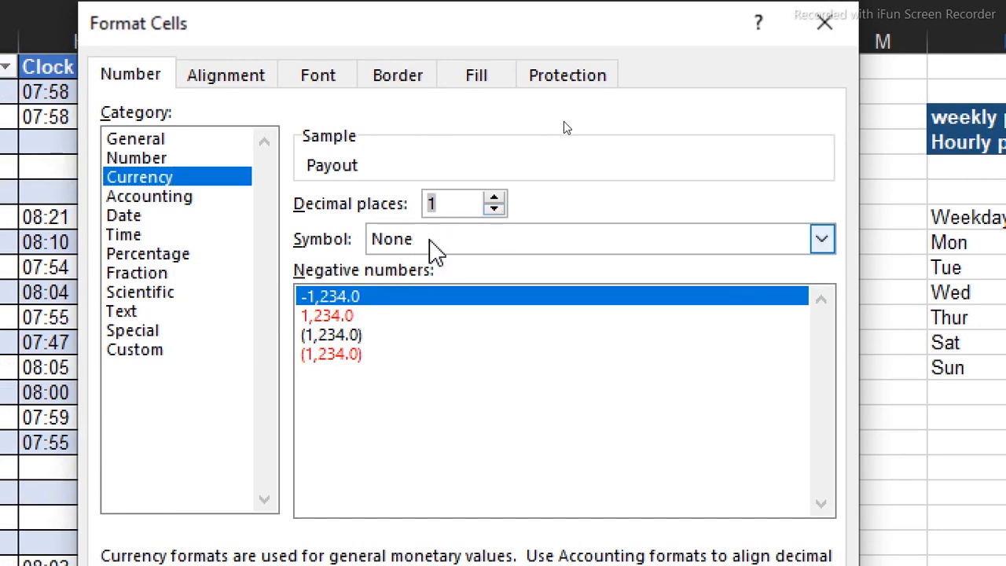
pyautogui.click(433, 250)
pyautogui.click(413, 286)
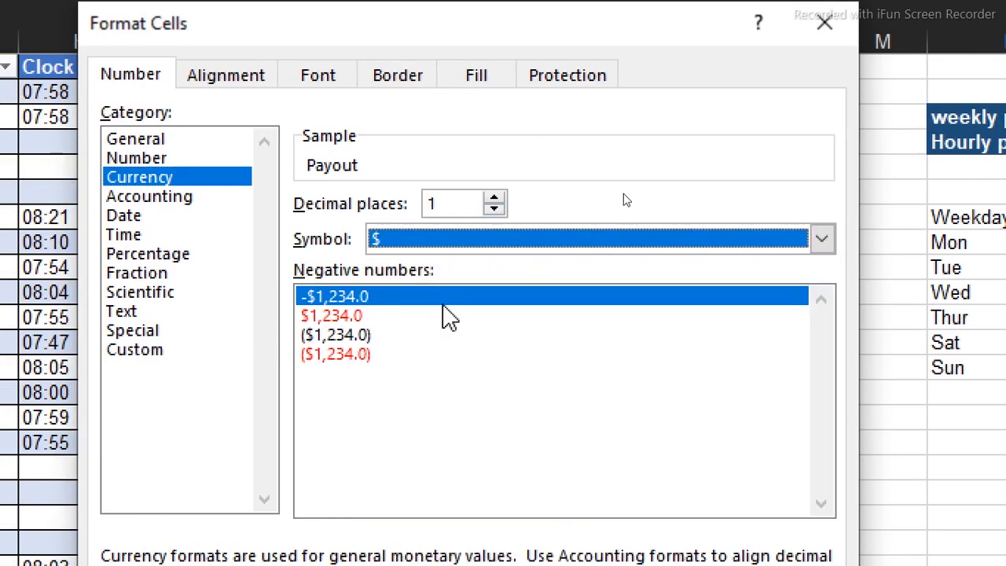
pyautogui.click(665, 485)
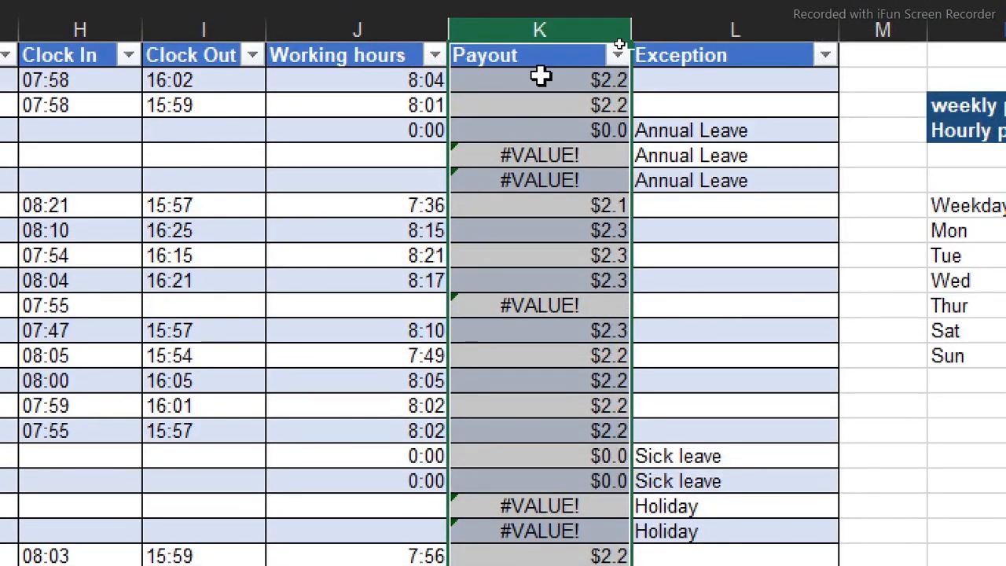
pyautogui.doubleClick(543, 80)
pyautogui.click(574, 174)
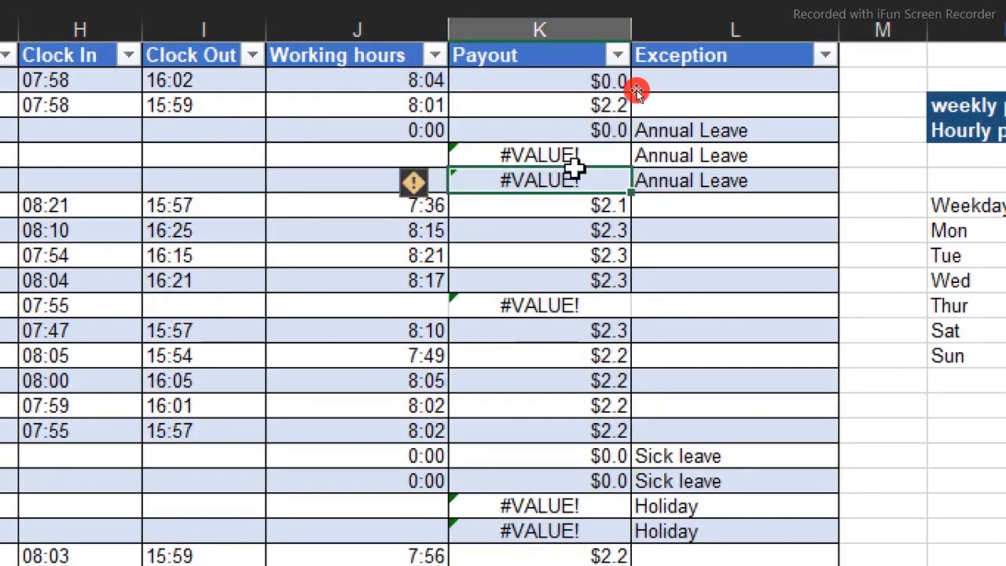
pyautogui.click(588, 101)
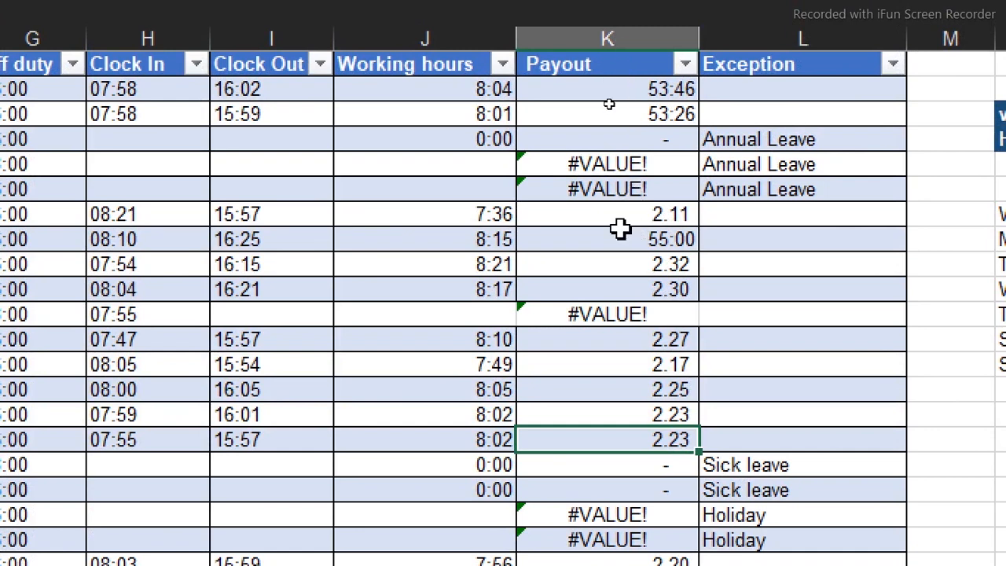
# Multiply the Working hours formula by 24 to give decimal hours: =IFERROR([@[Clock Out]]-[@[Clock In]],"")*24
pyautogui.click(491, 87)
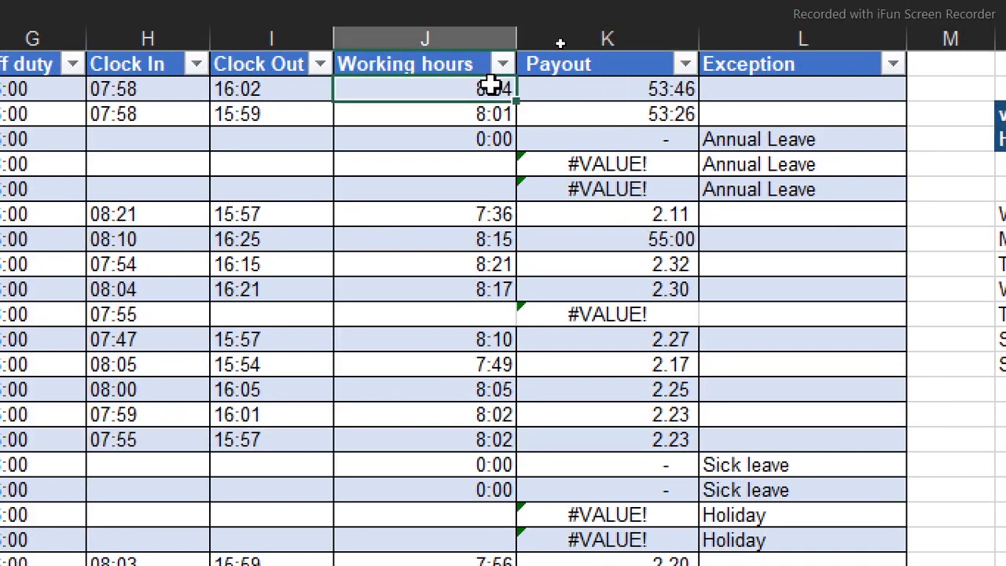
pyautogui.doubleClick(475, 88)
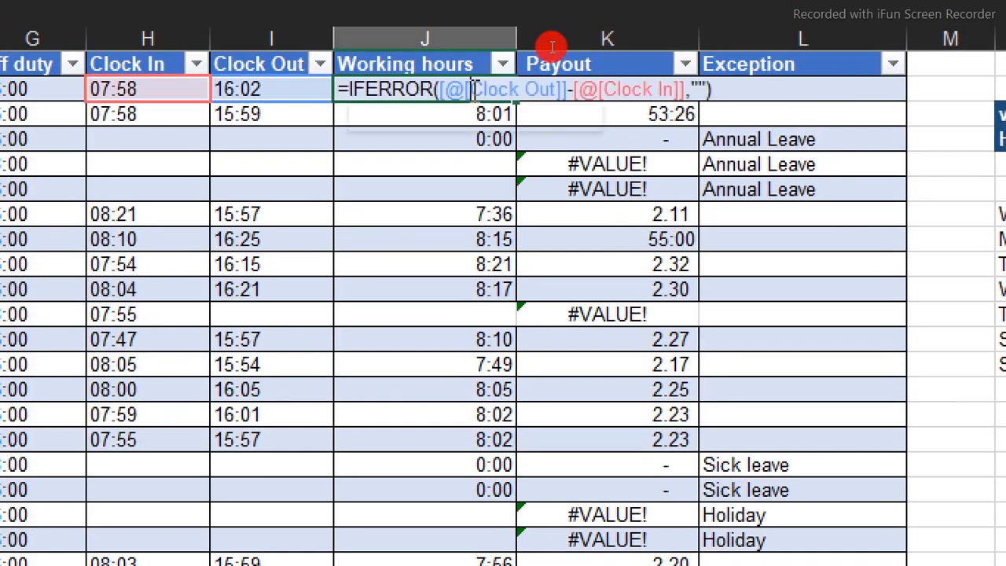
pyautogui.click(739, 91)
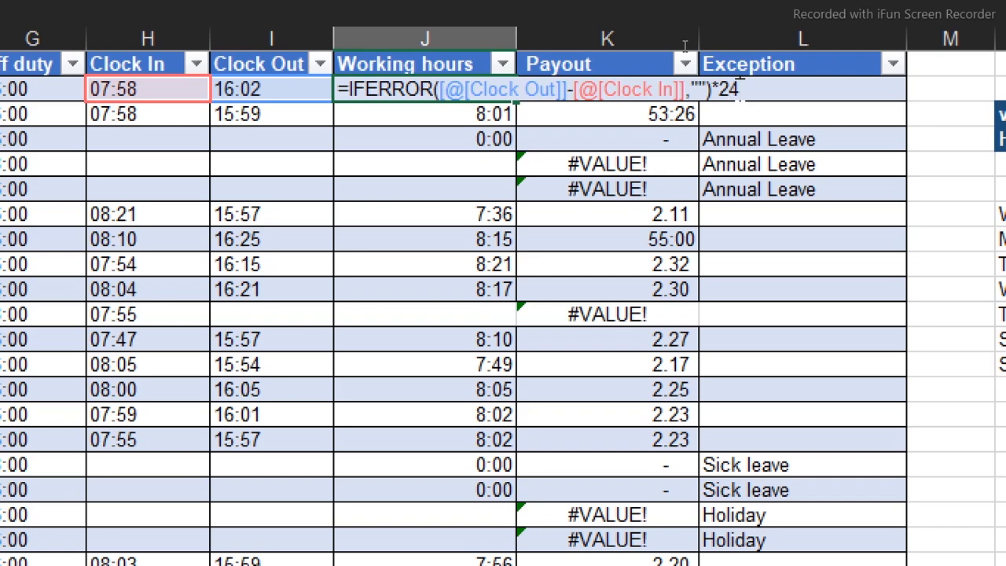
pyautogui.write('*24')
pyautogui.press('Return')
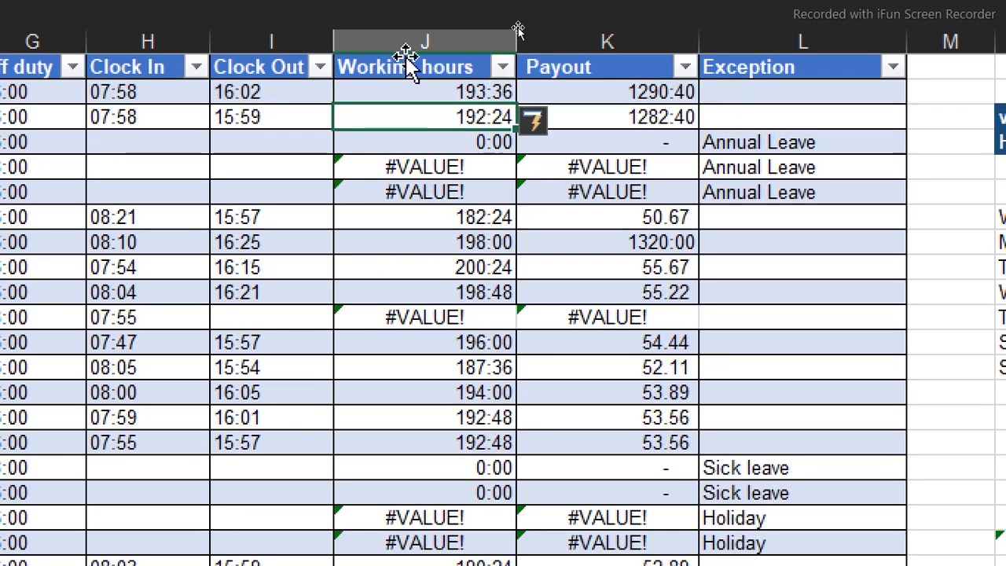
# Format the whole Working hours column as accounting-style numbers with two decimals and no currency symbol
pyautogui.click(404, 38)
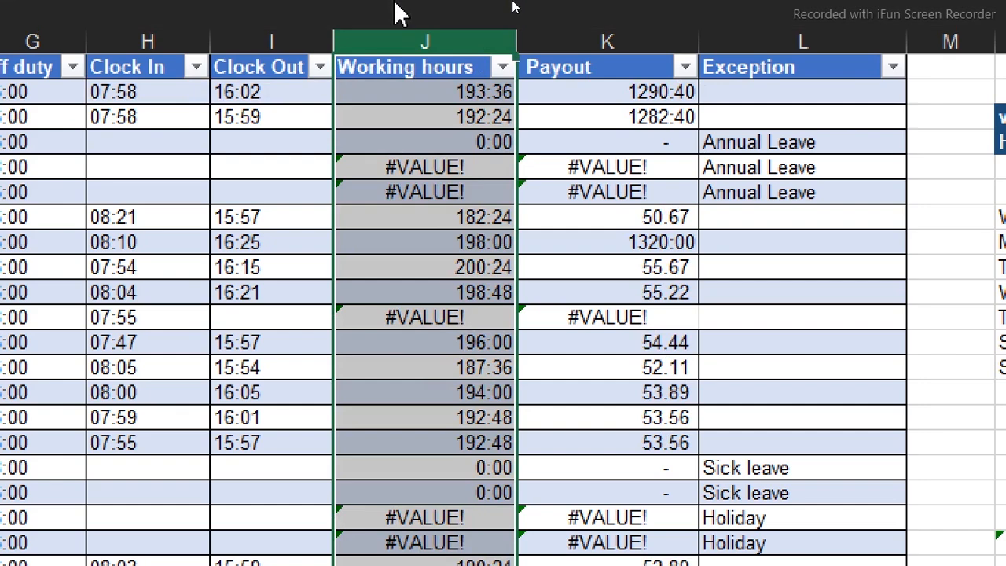
pyautogui.click(396, 7)
pyautogui.click(331, 174)
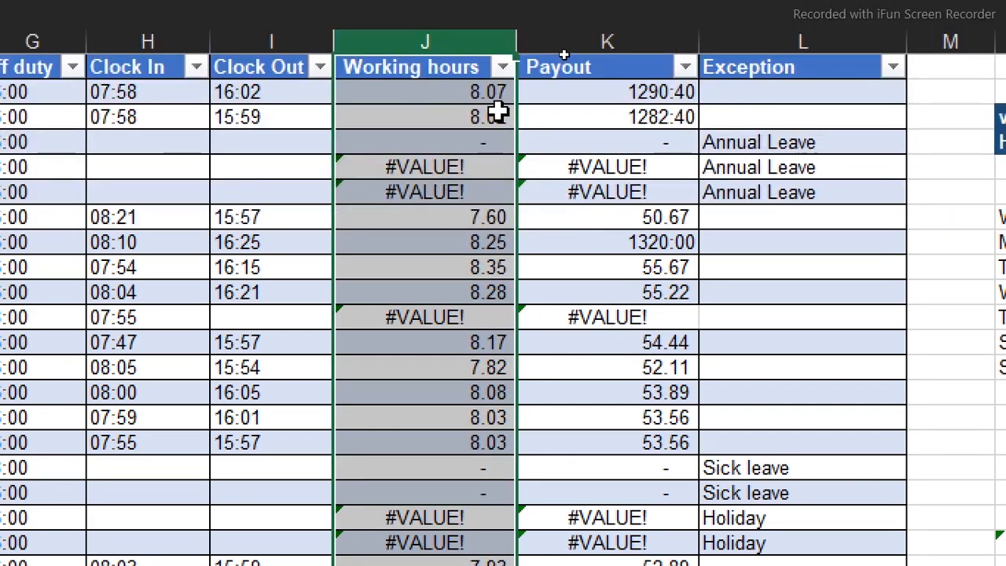
# Format the whole Payout column as Currency with 1 decimal place and the $ symbol
pyautogui.click(651, 87)
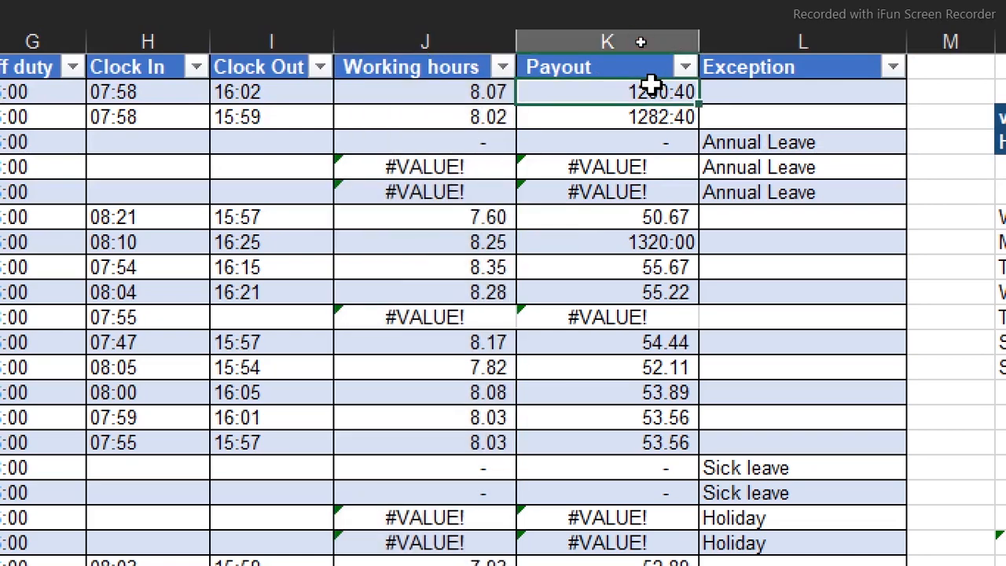
pyautogui.hotkey('ctrl', 'Down')
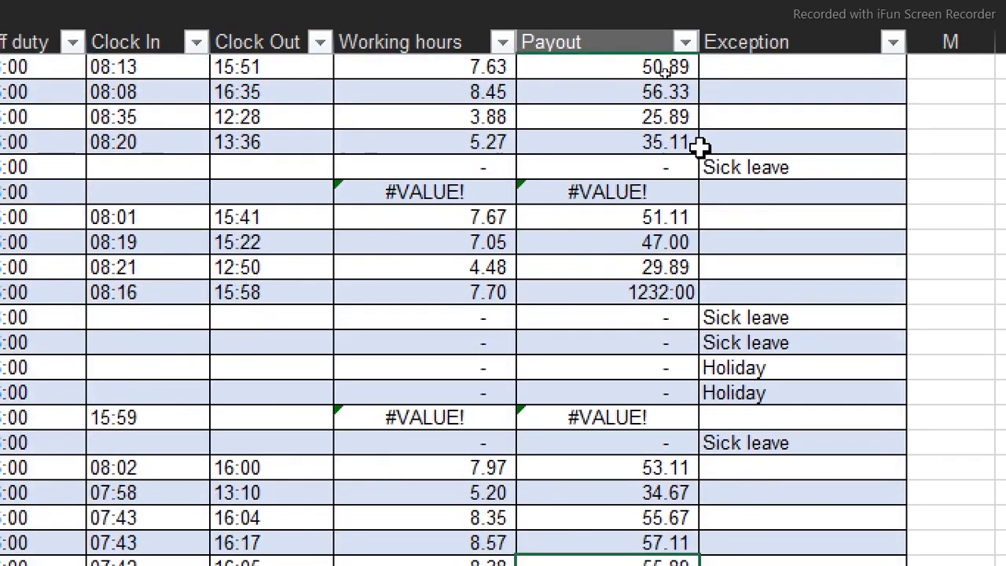
pyautogui.hscroll(3, 699, 146)
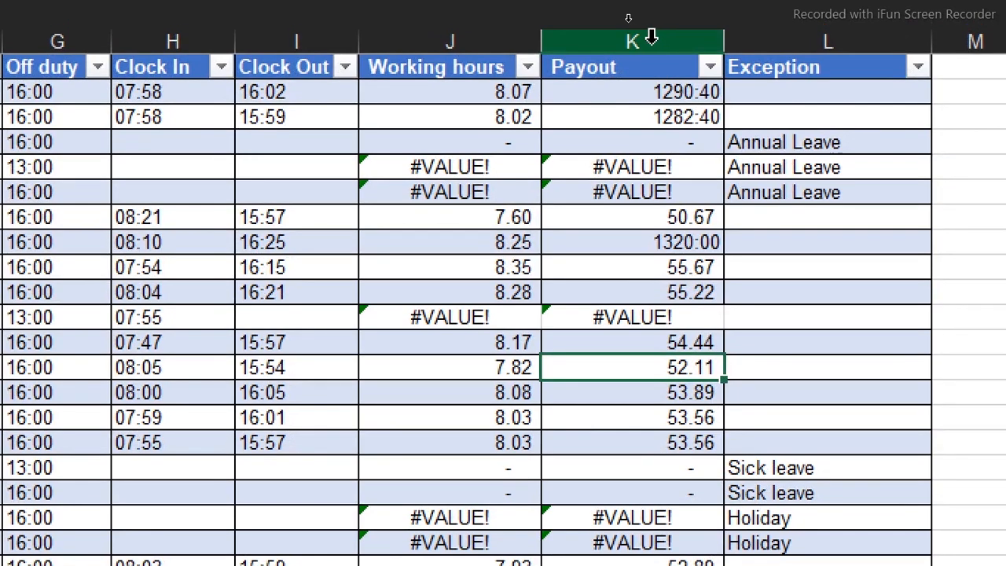
pyautogui.click(651, 28)
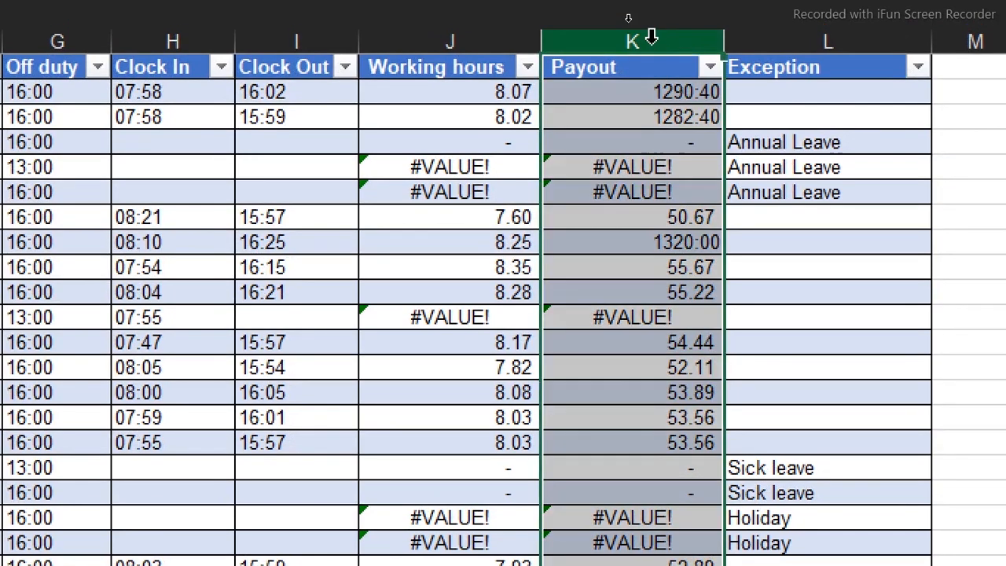
pyautogui.hotkey('ctrl', '1')
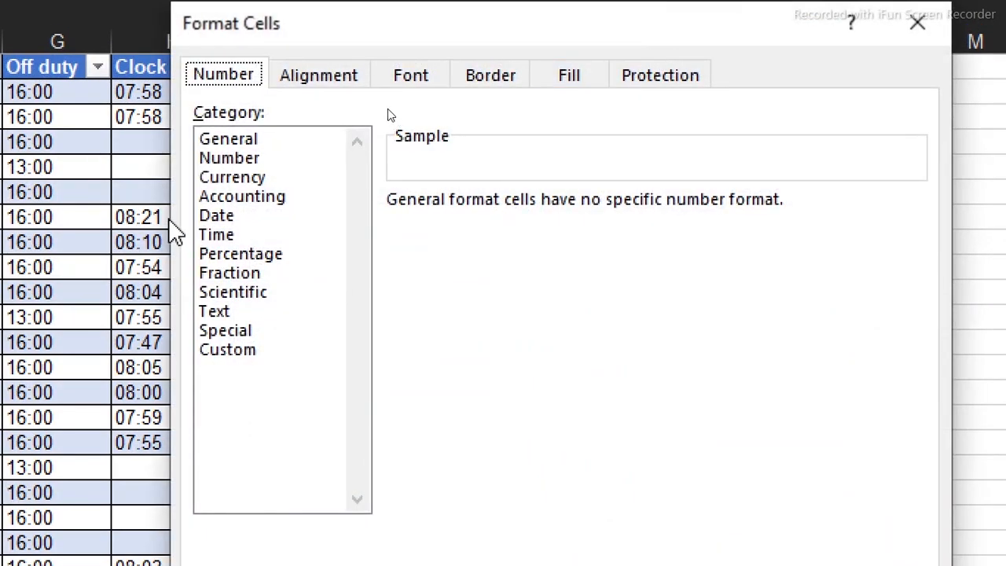
pyautogui.click(250, 179)
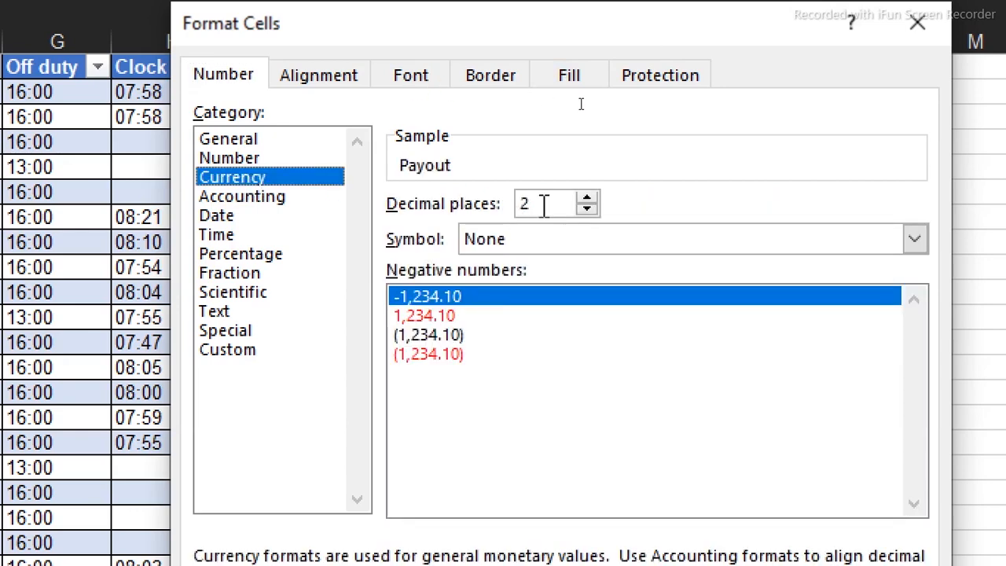
pyautogui.click(587, 209)
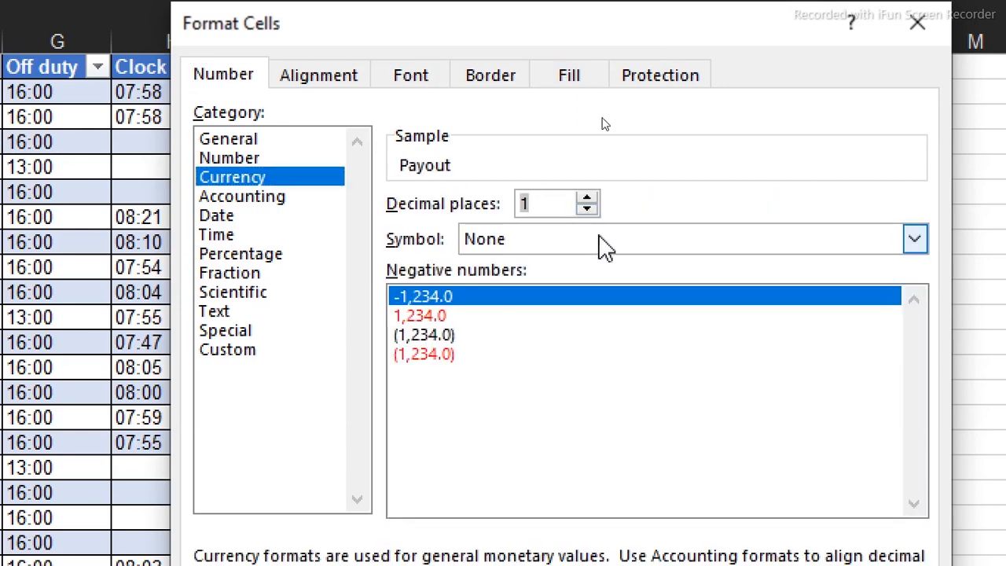
pyautogui.click(599, 244)
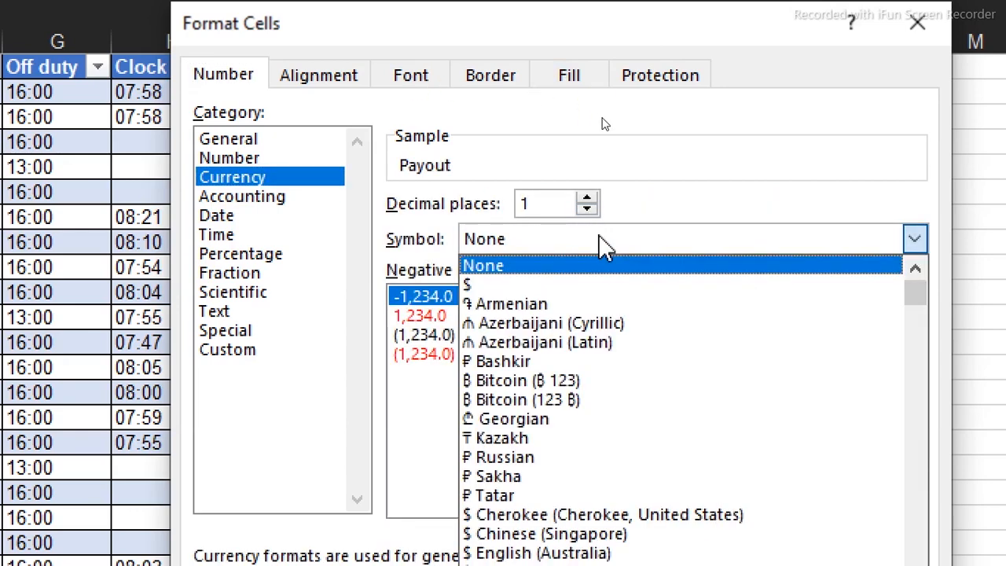
pyautogui.click(531, 284)
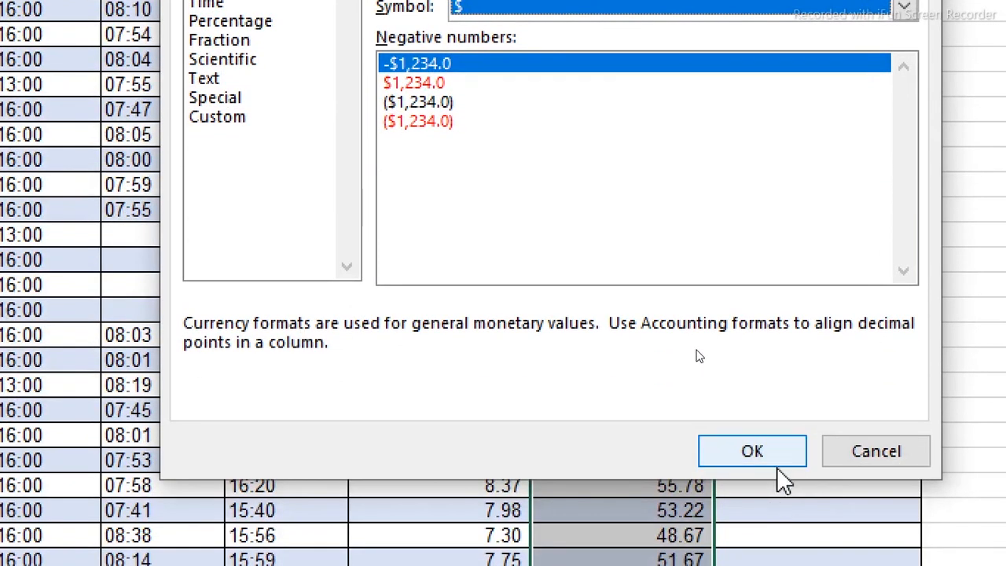
pyautogui.click(774, 462)
pyautogui.scroll(3, 645, 72)
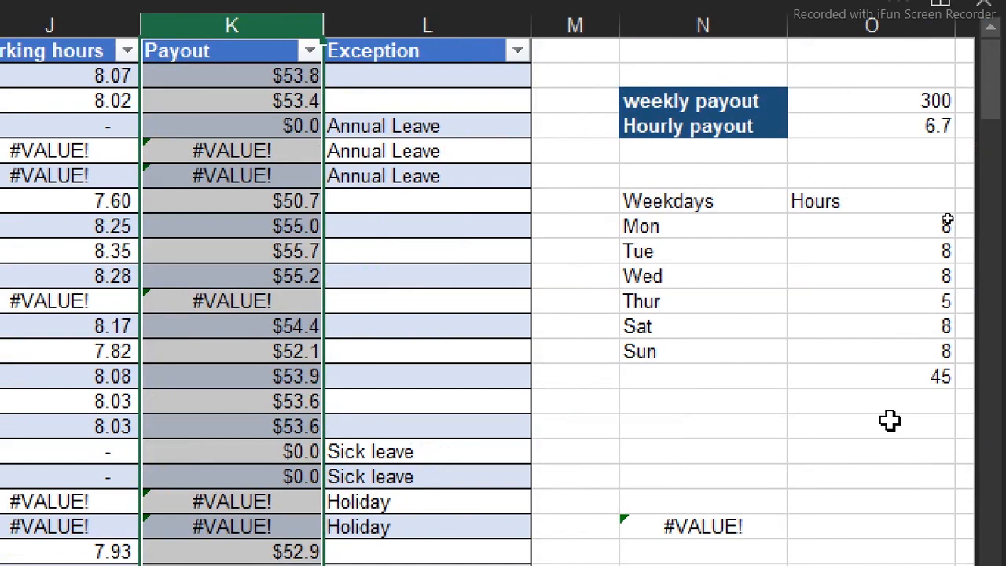
# Enter a check formula in cell N16 that multiplies the hourly payout in O4 by a day's hours
pyautogui.click(780, 427)
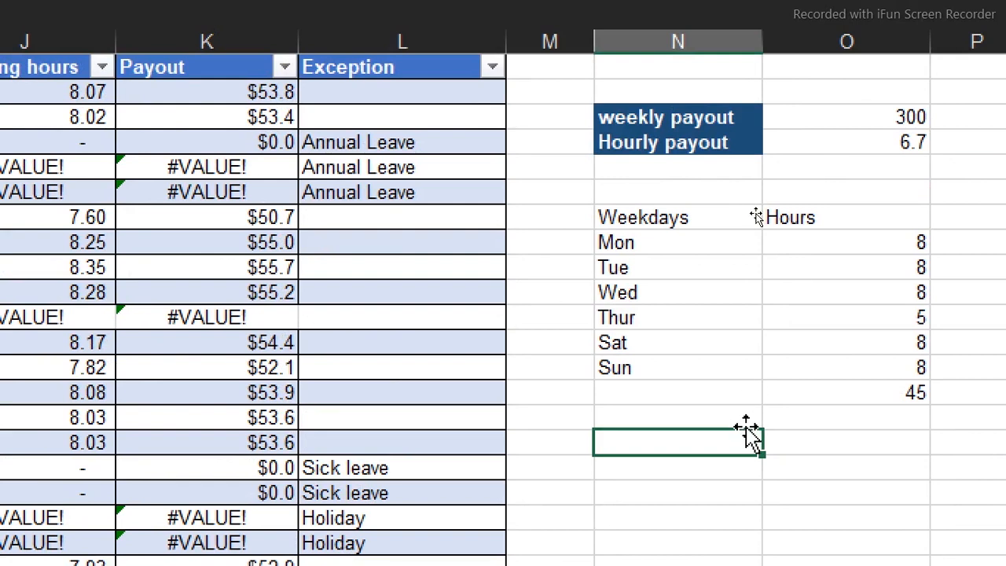
pyautogui.write('=')
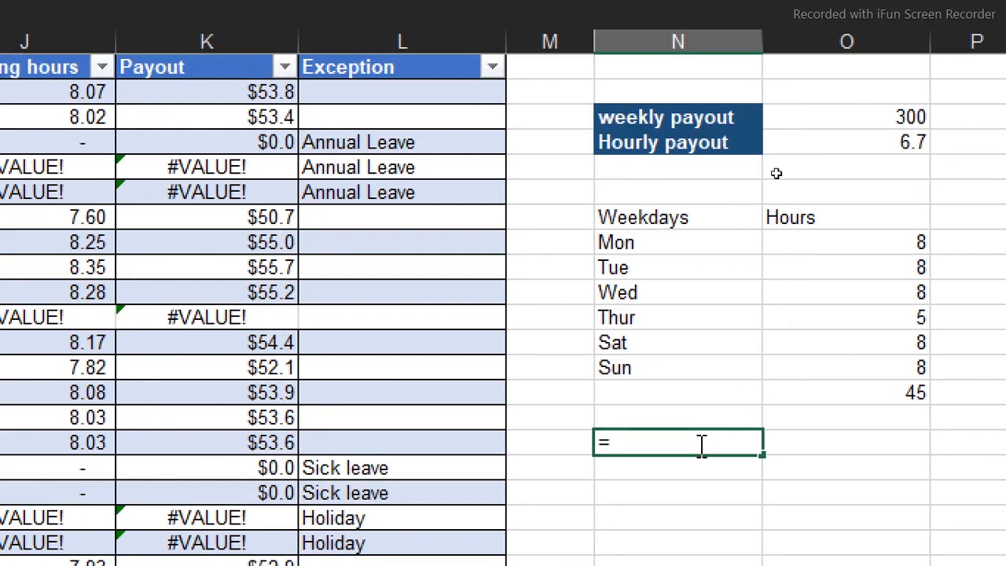
pyautogui.click(882, 141)
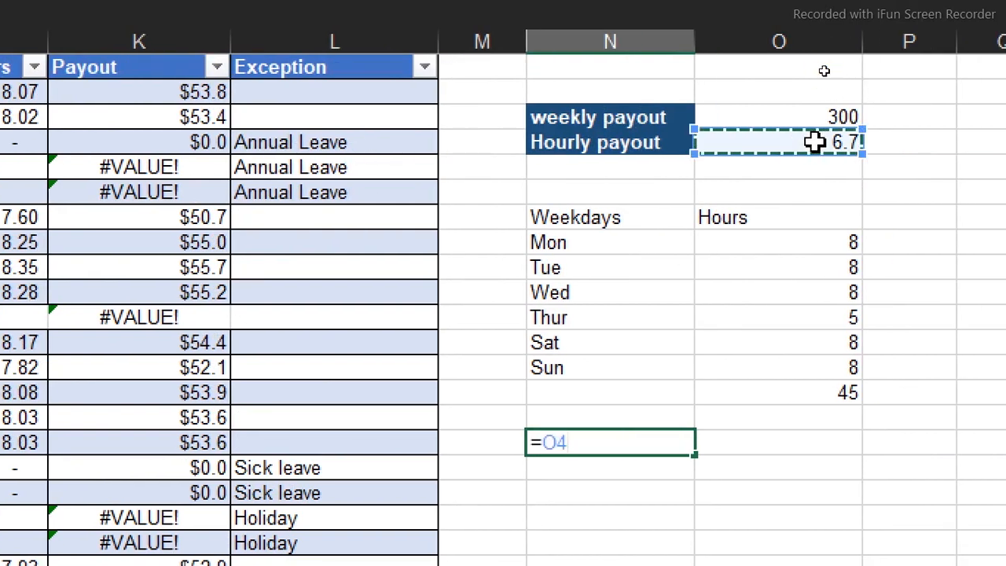
pyautogui.write('*')
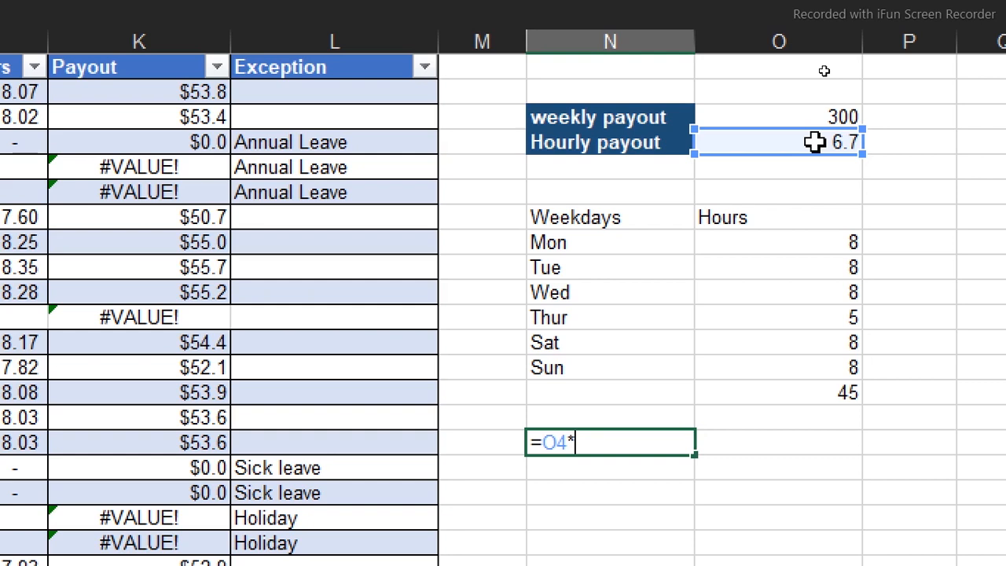
pyautogui.press('Return')
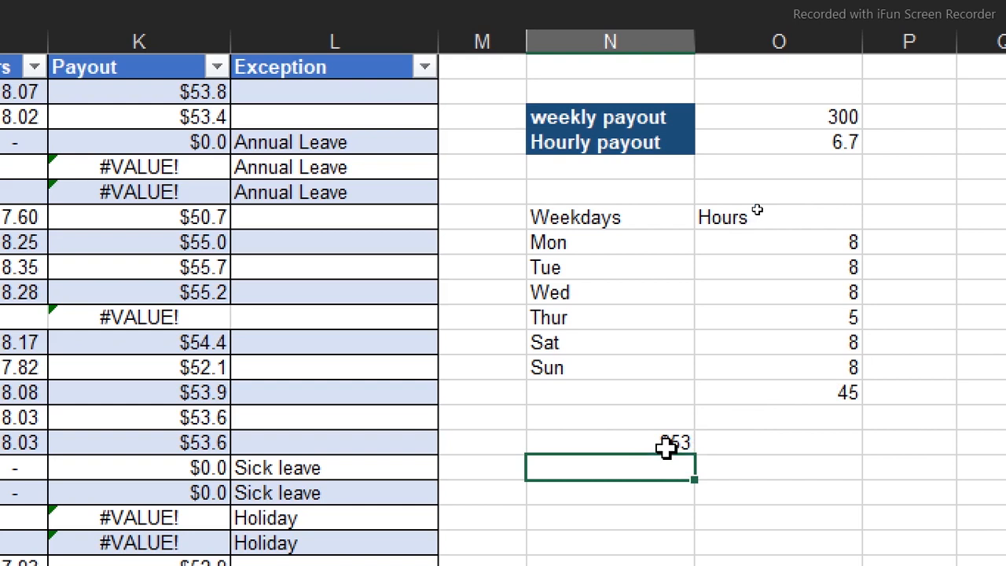
pyautogui.click(810, 113)
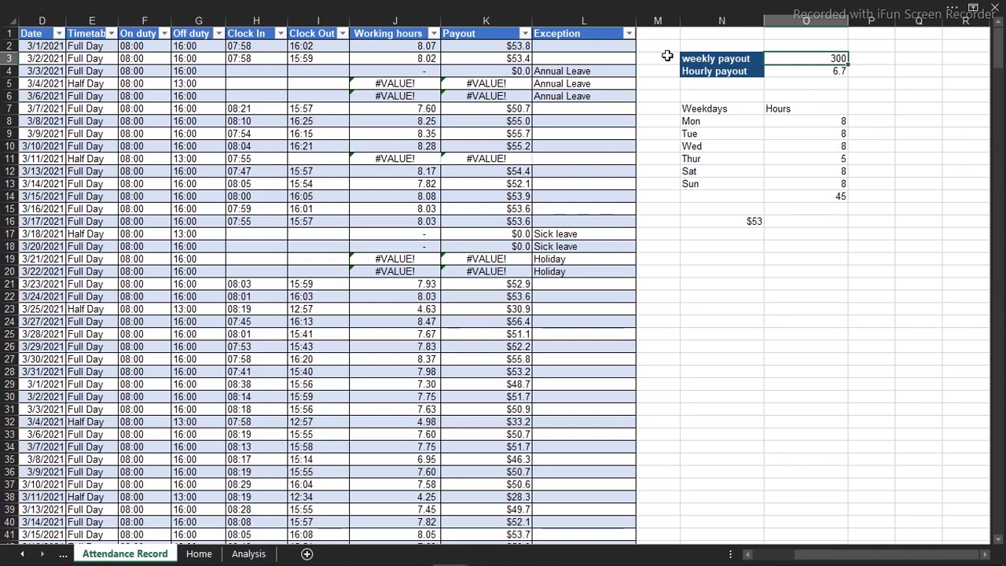
# Try wrapping the Working hours formula in J2 in an IF that returns "" when [@[Clock Out]] is empty, keeping the IFERROR calculation multiplied by 24
pyautogui.doubleClick(409, 46)
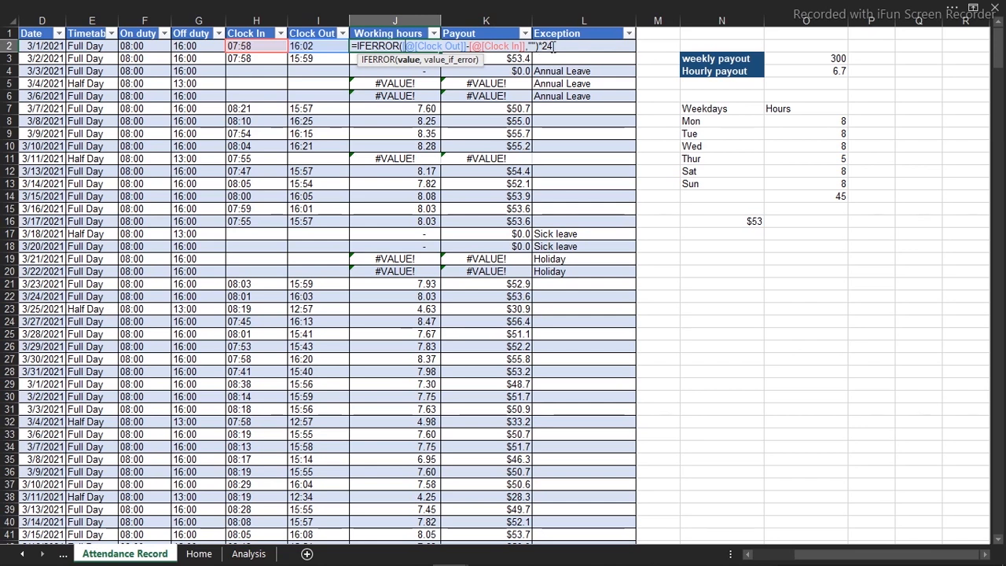
pyautogui.press('Escape')
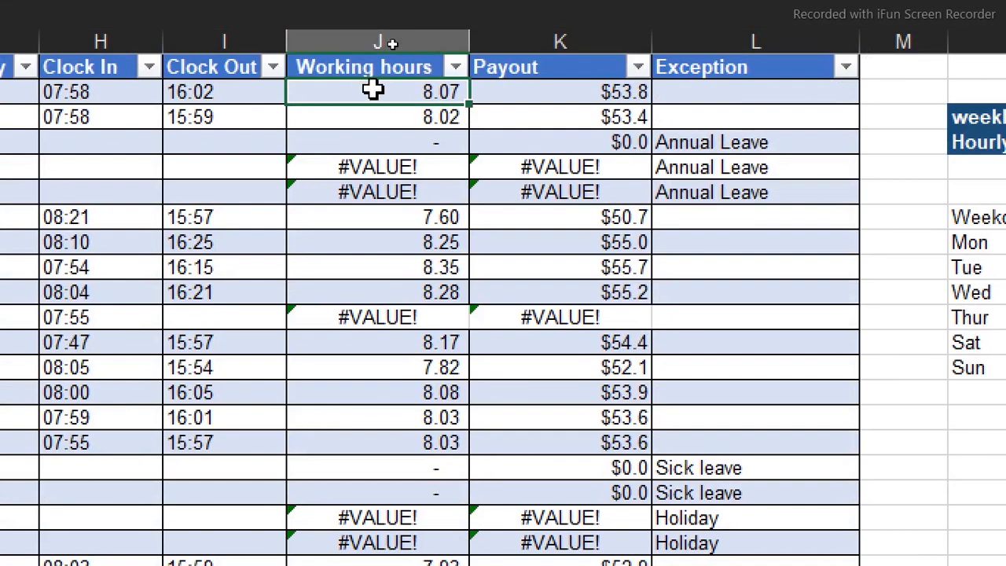
pyautogui.doubleClick(372, 89)
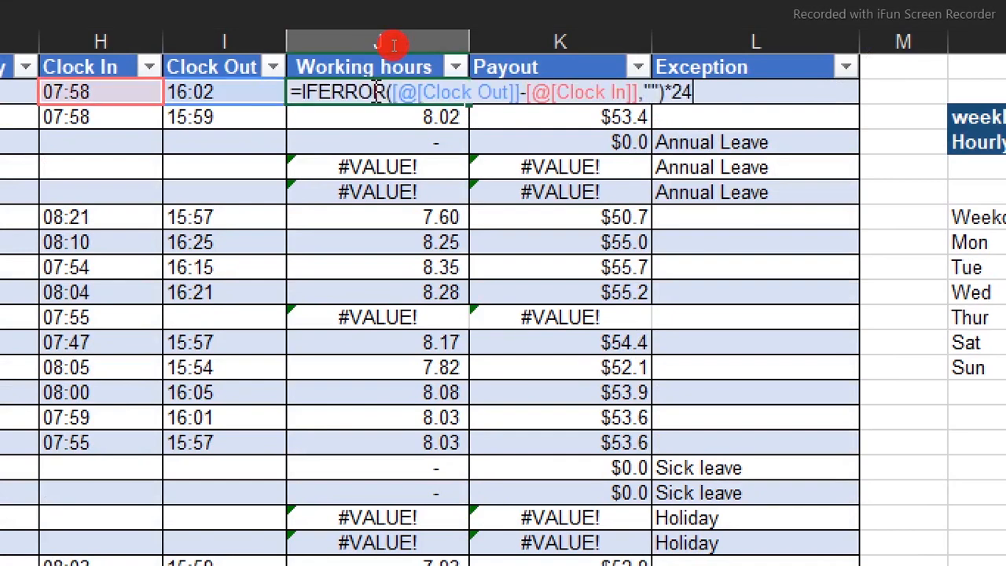
pyautogui.click(303, 92)
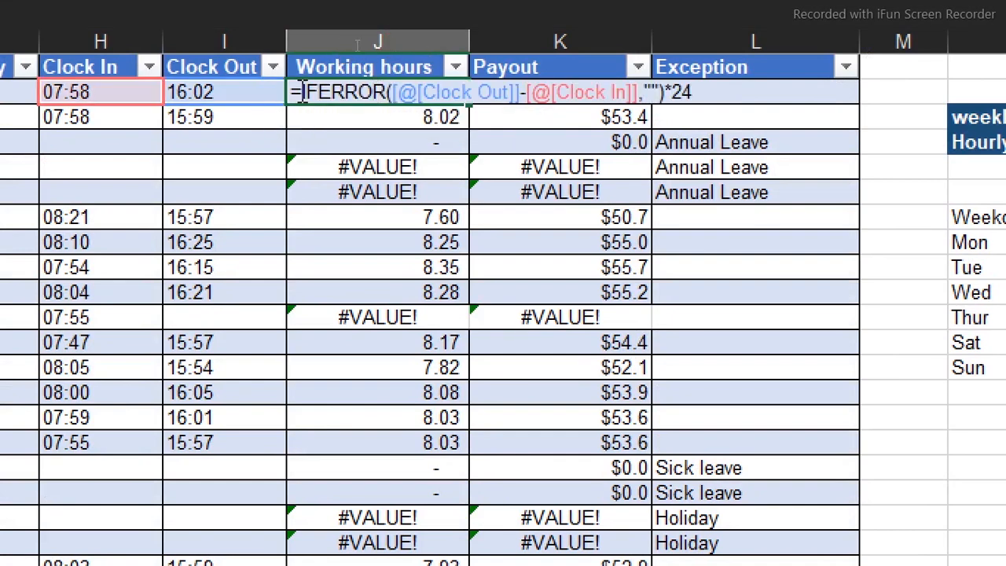
pyautogui.write('if(')
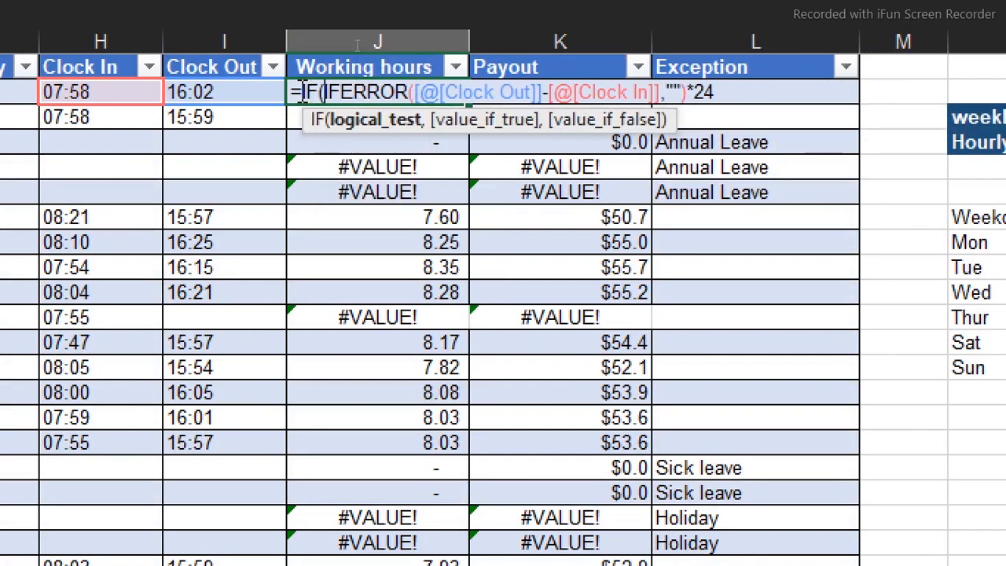
pyautogui.click(224, 92)
pyautogui.write('=')
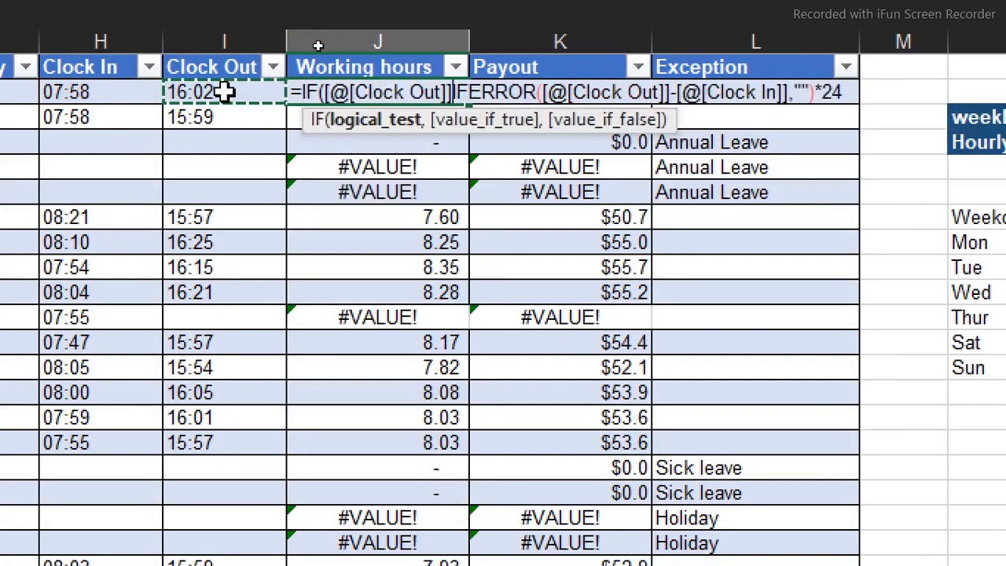
pyautogui.write('""')
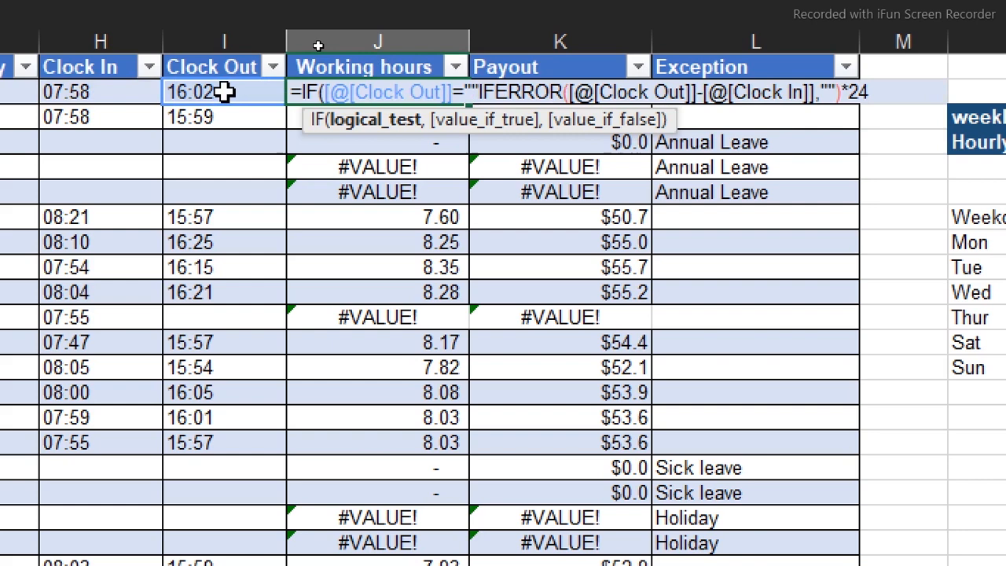
pyautogui.write(',""')
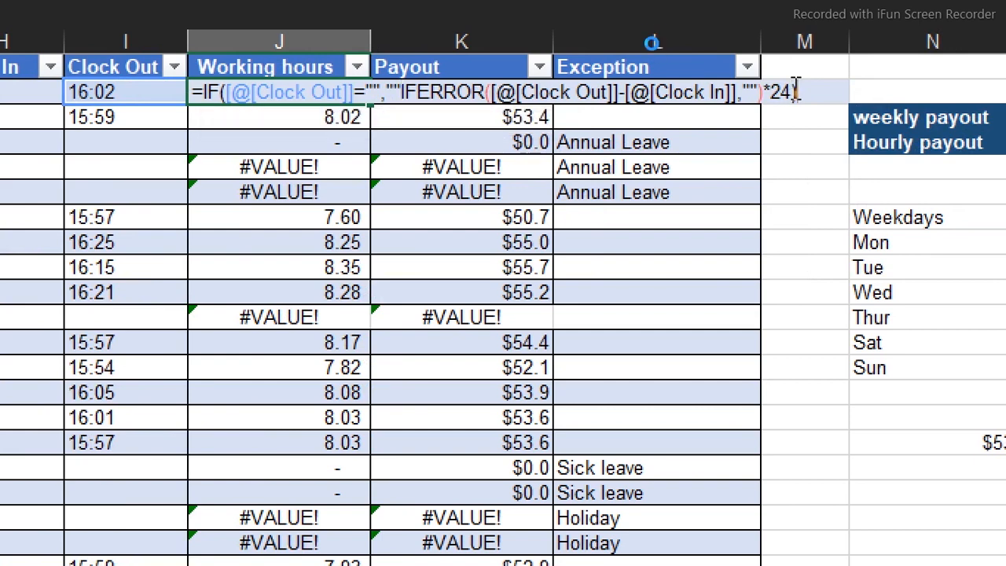
pyautogui.press('Return')
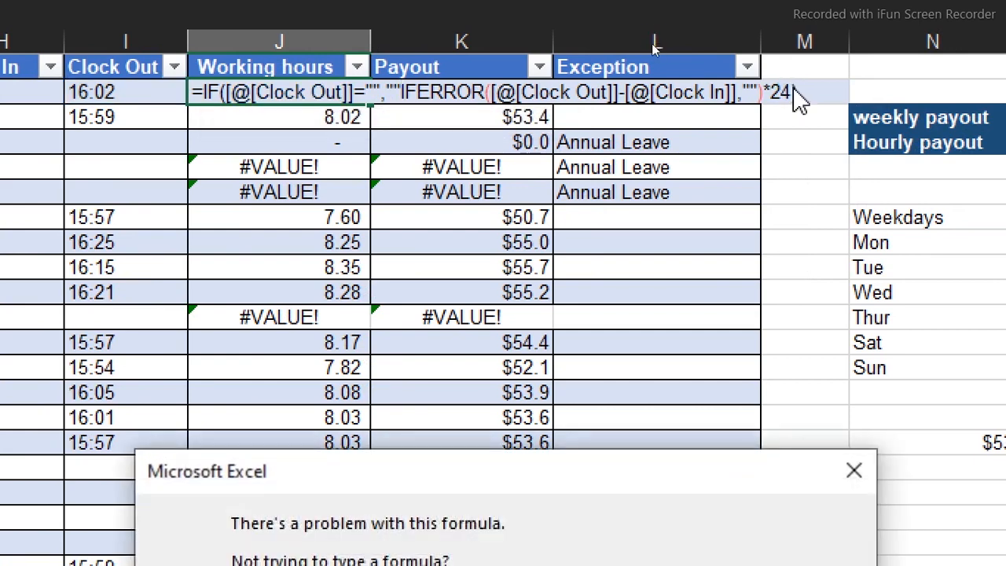
pyautogui.press('Return')
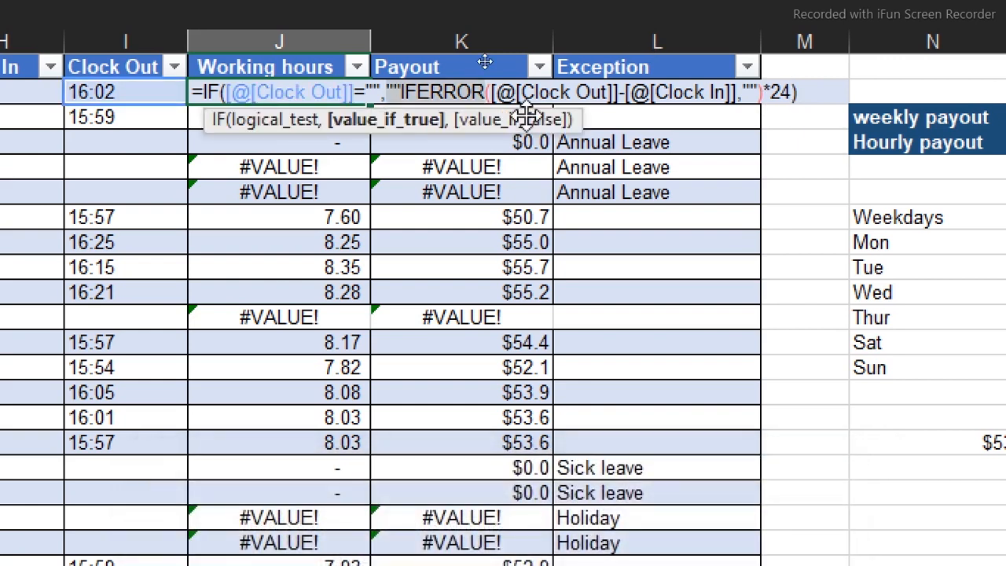
# Add the missing comma before IFERROR in the Working hours formula: =IF([@[Clock Out]]="","",IFERROR([@[Clock Out]]-[@[Clock In]],"")*24)
pyautogui.click(403, 91)
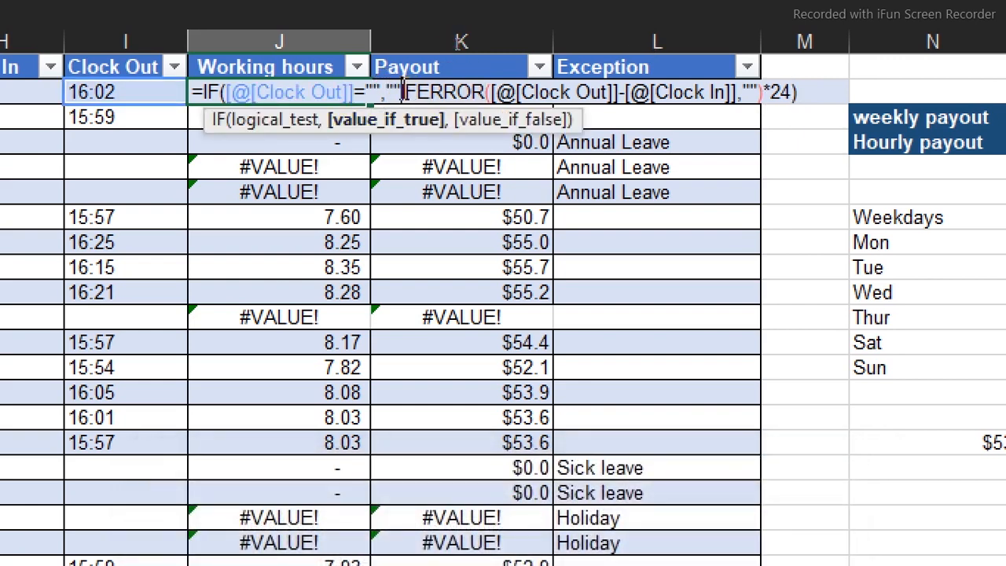
pyautogui.write(',')
pyautogui.press('Return')
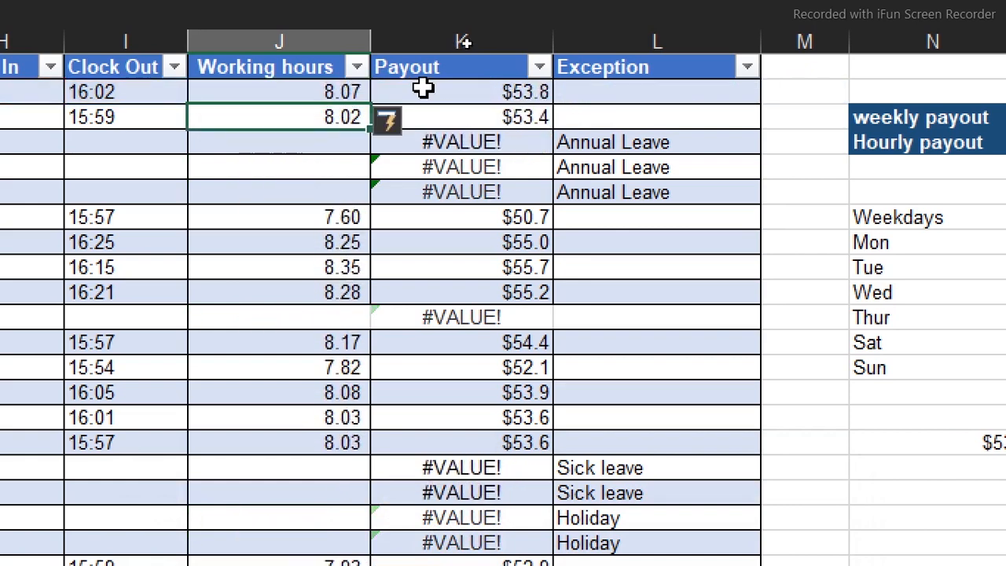
# Wrap the Payout formula in IFERROR so errors return blank: =IFERROR([@[Working hours]]*$O$4,"")
pyautogui.doubleClick(479, 92)
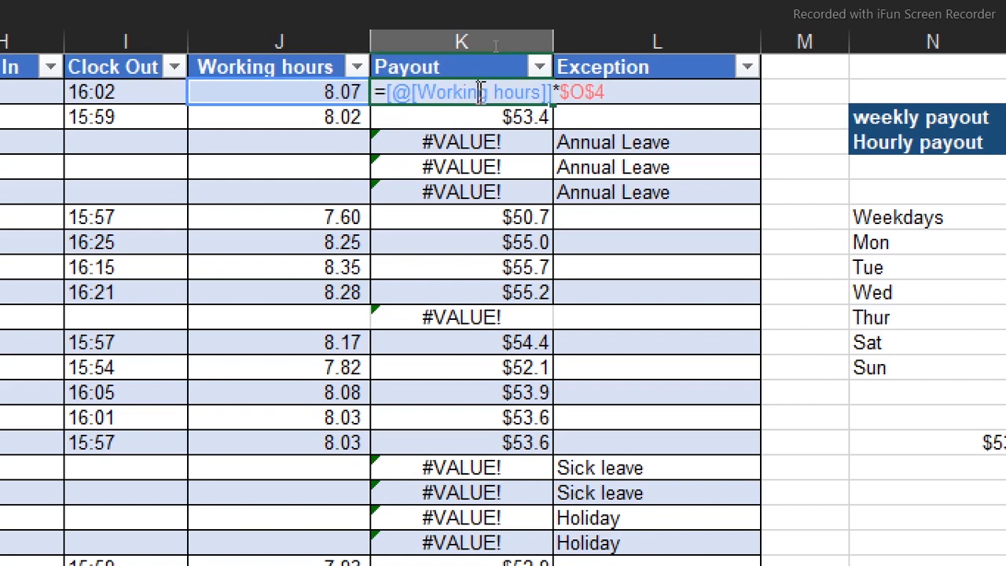
pyautogui.click(386, 94)
pyautogui.write('IFE')
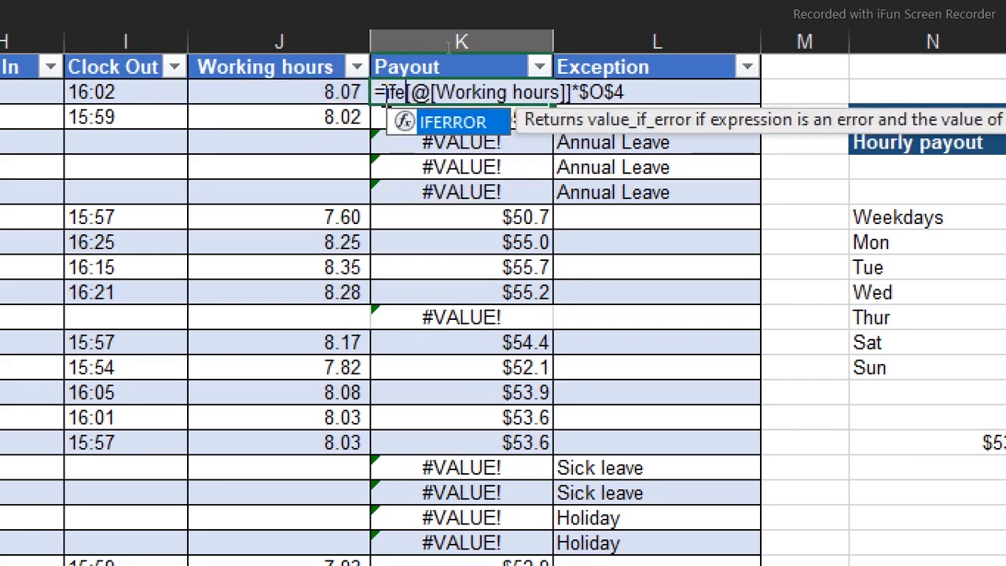
pyautogui.press('Tab')
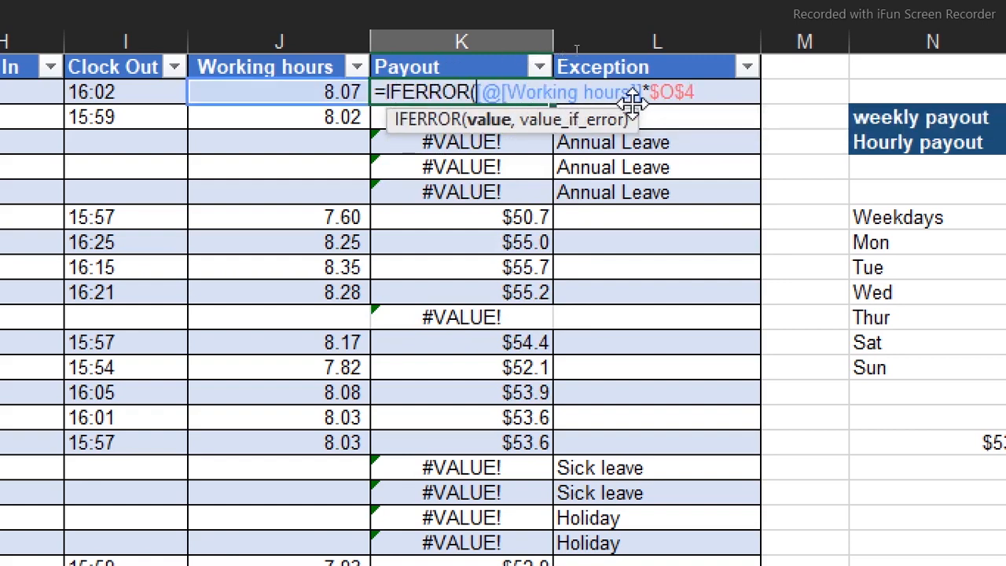
pyautogui.click(704, 91)
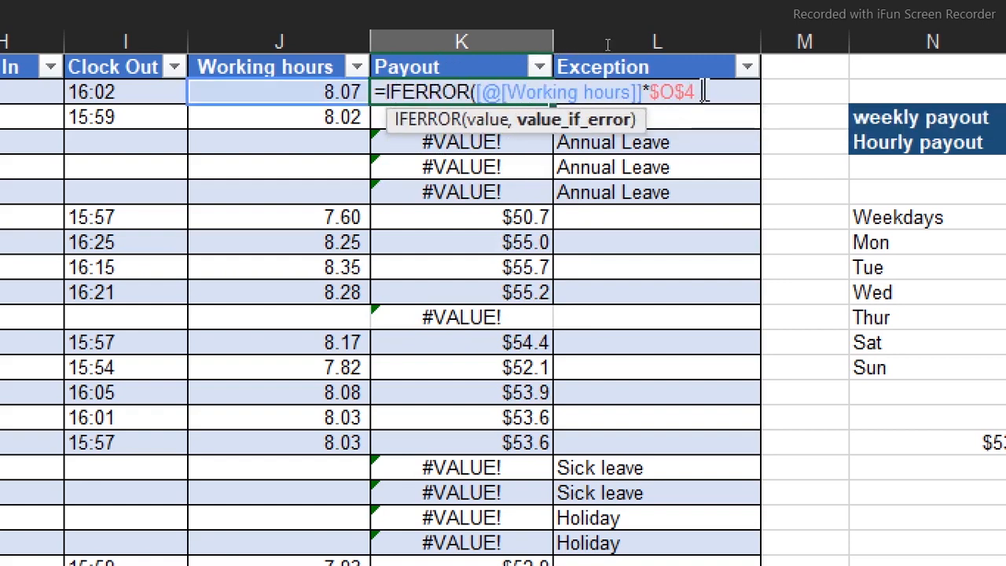
pyautogui.write(',""')
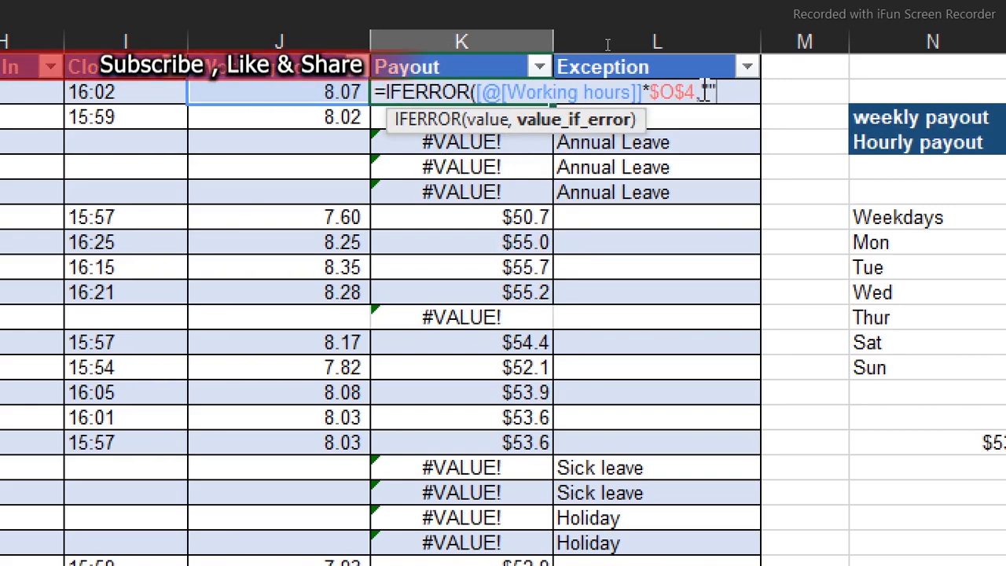
pyautogui.press('Return')
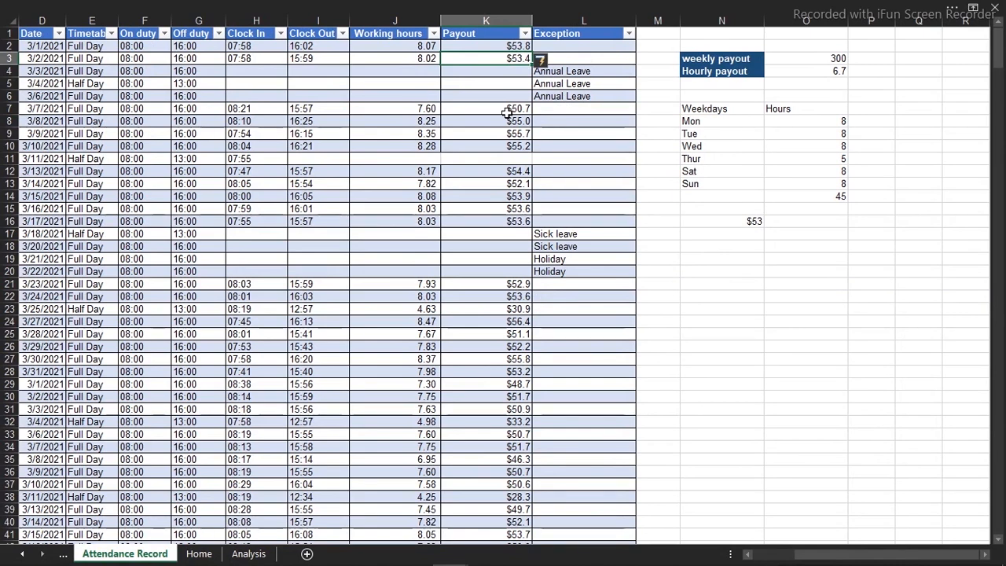
# Check the Home and Analysis sheets, and insert a column named Expected payout before Exception in Attendance Record
pyautogui.hotkey('ctrl', 'pagedown')
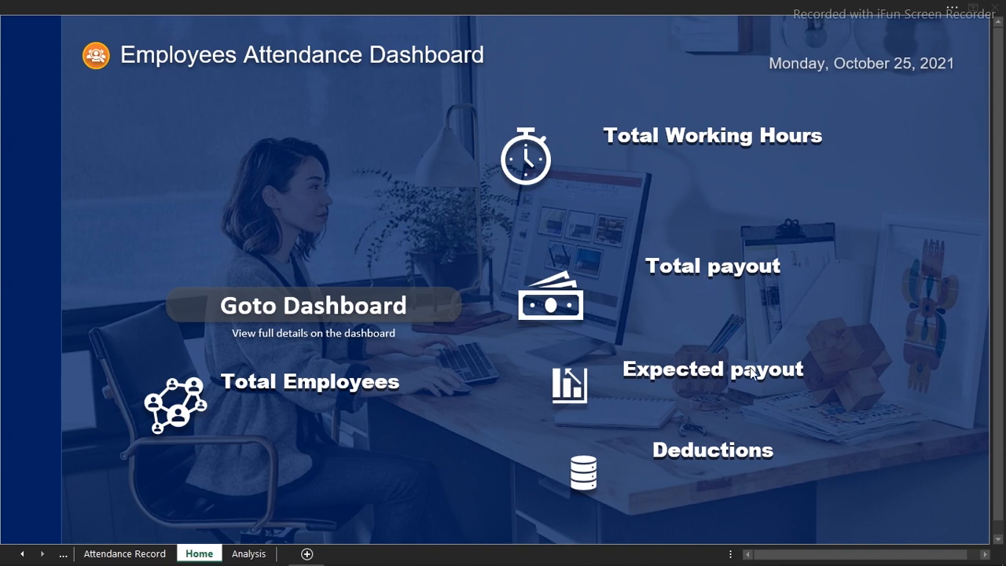
pyautogui.click(250, 555)
pyautogui.click(157, 556)
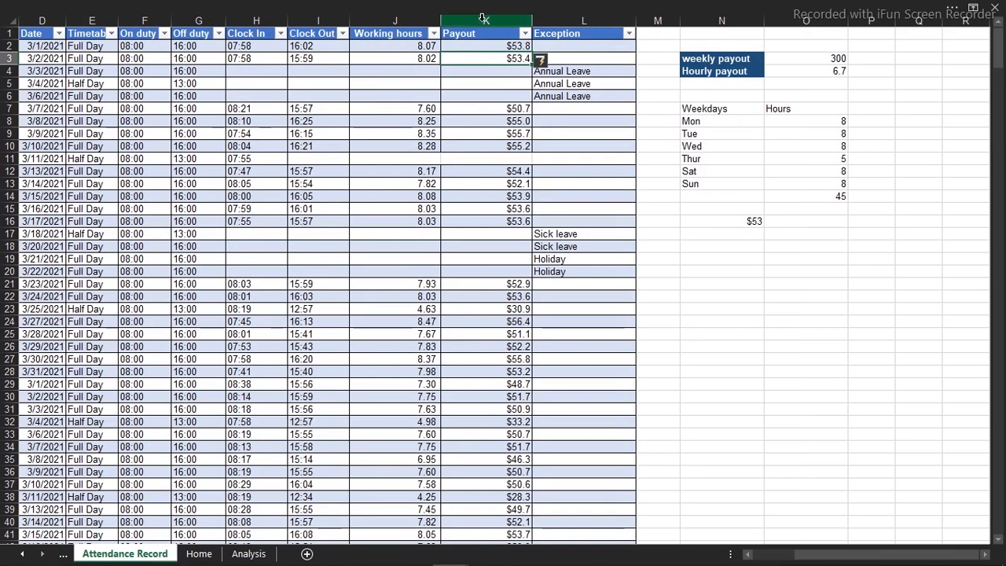
pyautogui.click(572, 15)
pyautogui.rightClick(573, 19)
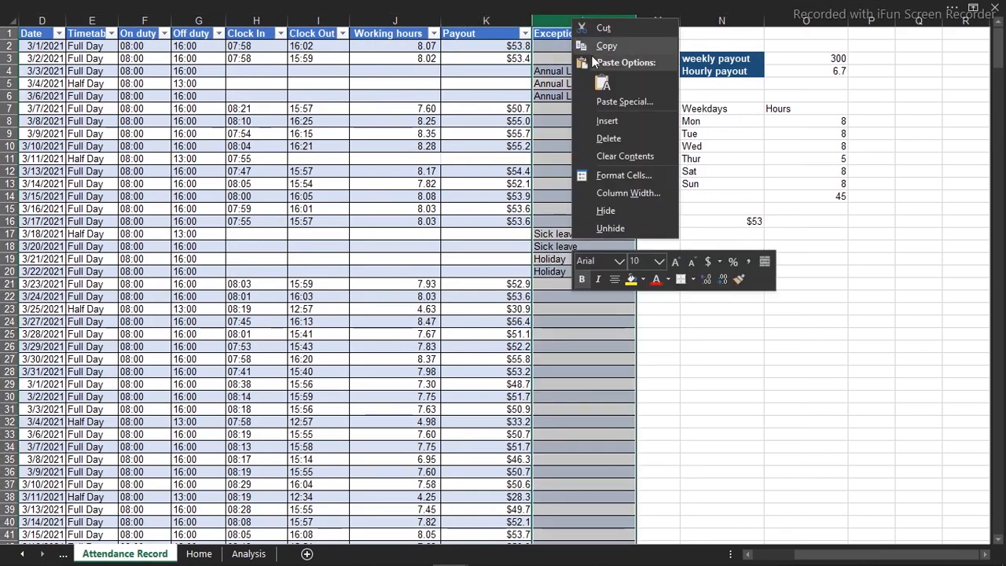
pyautogui.click(607, 120)
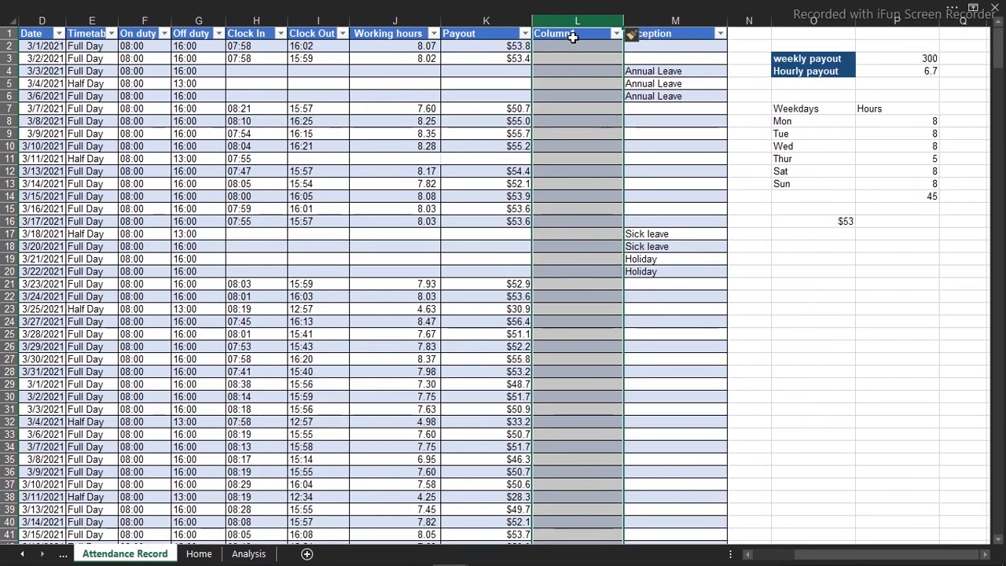
pyautogui.click(574, 35)
pyautogui.write('E')
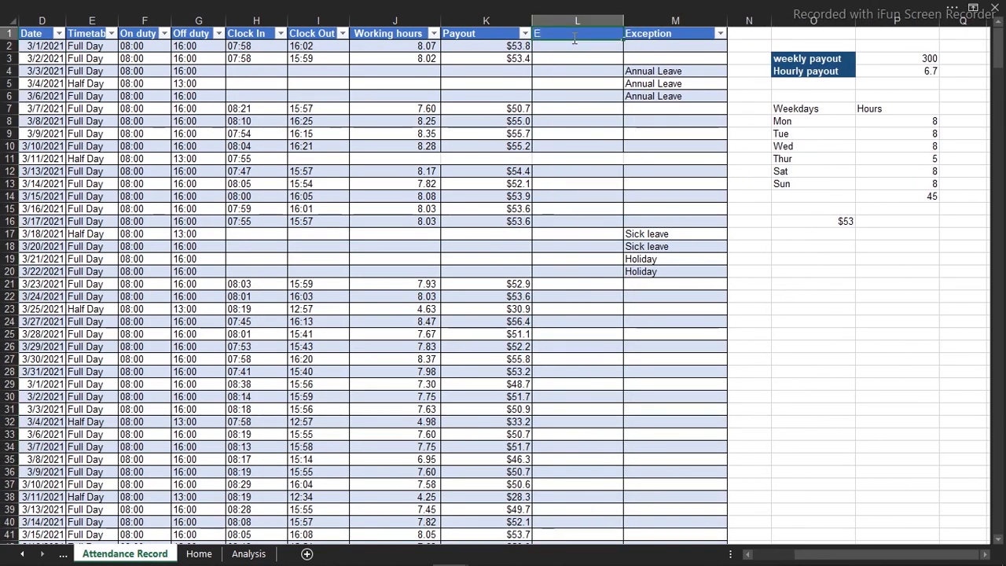
pyautogui.write('xpected payout')
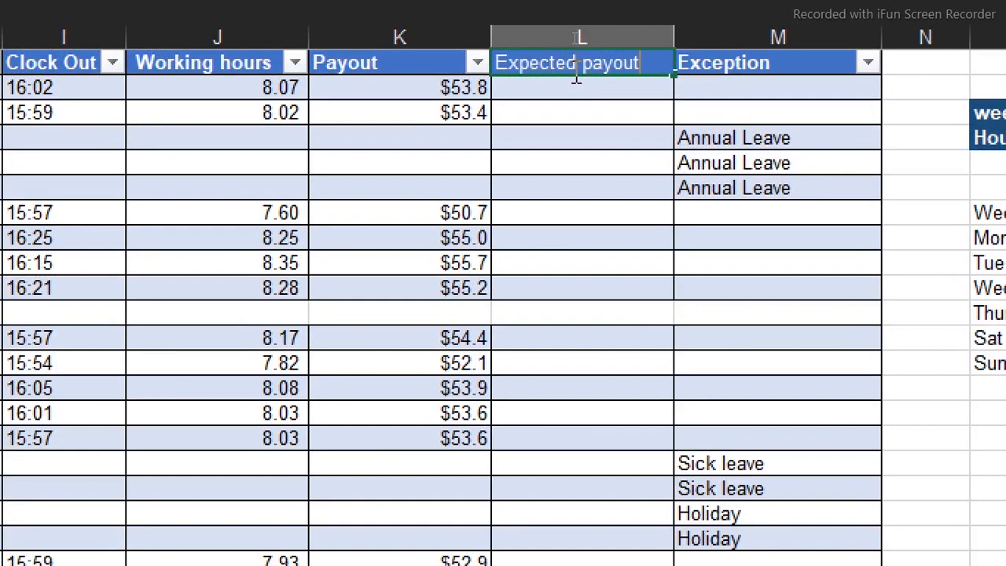
pyautogui.press('Return')
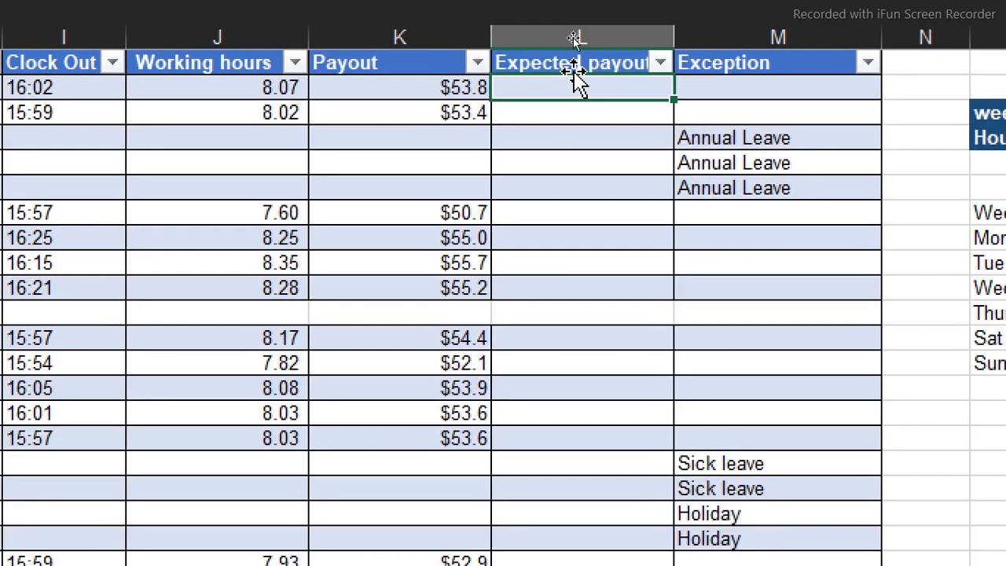
# Insert a blank table column before Clock In in Attendance Record
pyautogui.hscroll(-3, 126, 115)
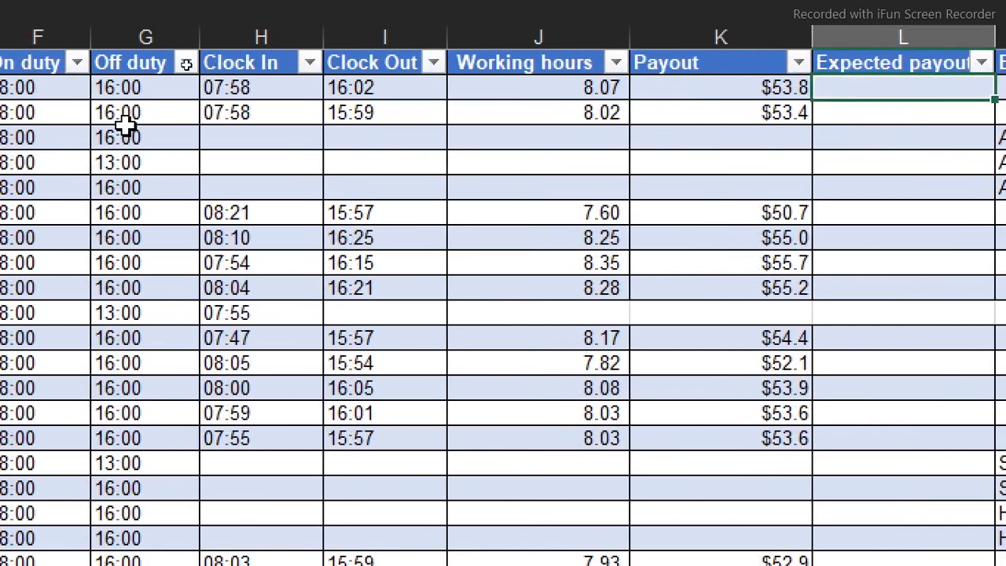
pyautogui.click(310, 33)
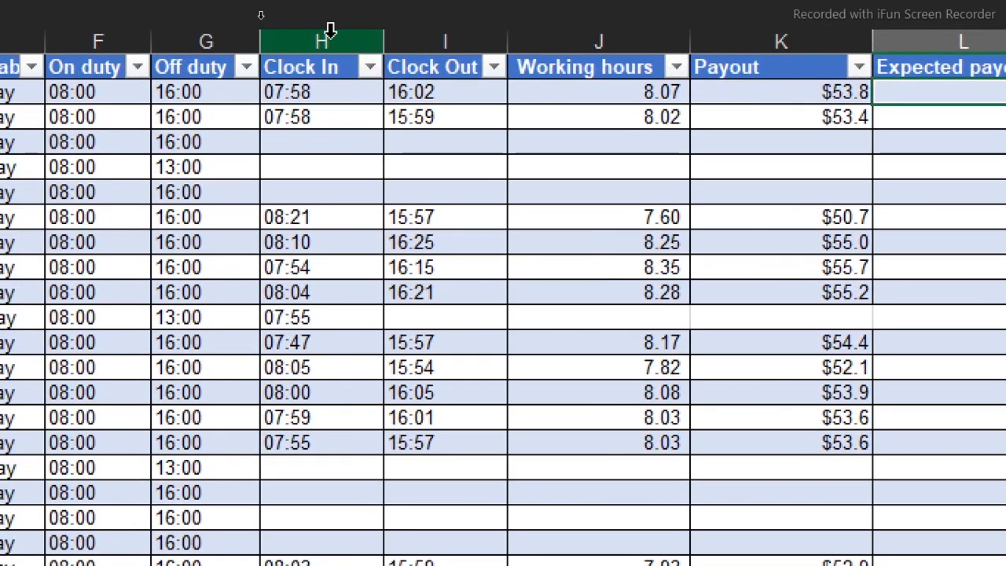
pyautogui.rightClick(330, 33)
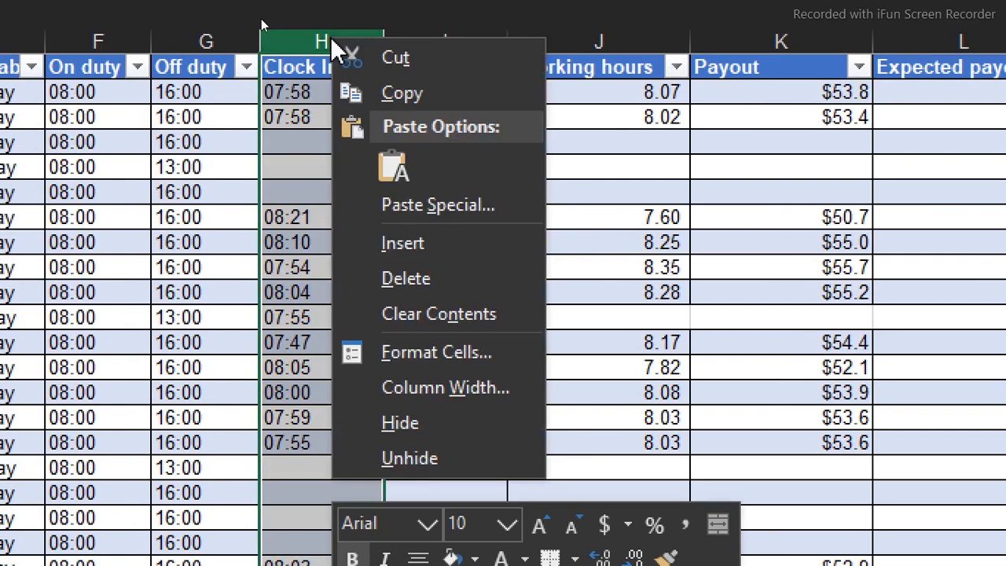
pyautogui.click(418, 243)
pyautogui.click(281, 69)
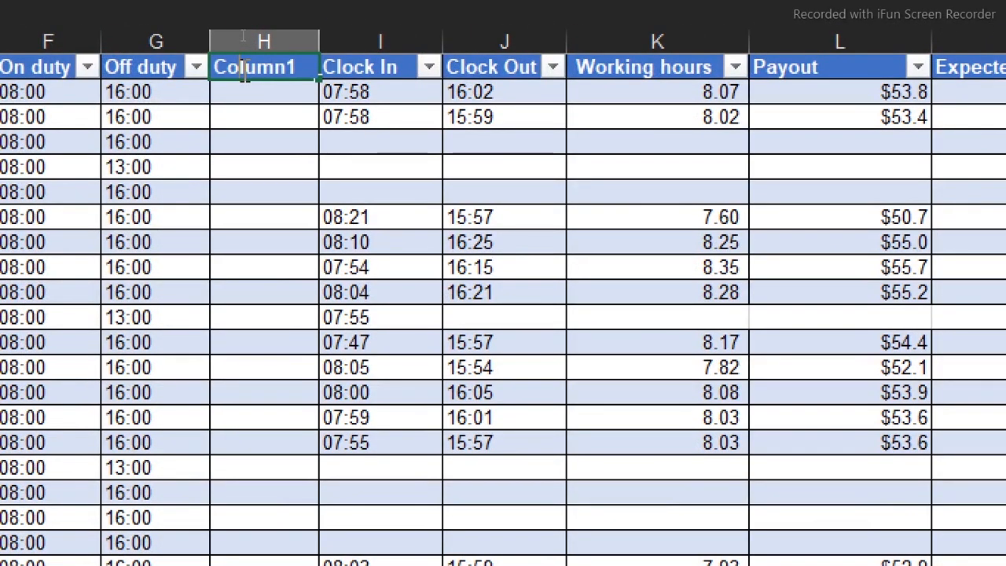
# Rename the header of the blank column before Clock In as "Help column"
pyautogui.doubleClick(245, 71)
pyautogui.press('BackSpace')
pyautogui.press('BackSpace')
pyautogui.press('Delete')
pyautogui.press('Delete')
pyautogui.press('Delete')
pyautogui.press('Delete')
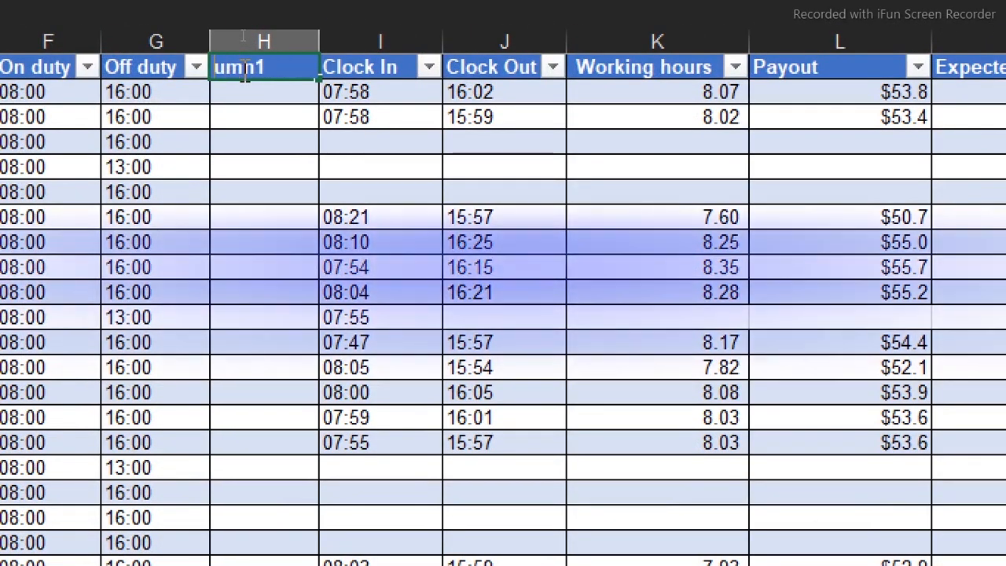
pyautogui.press('Delete')
pyautogui.write('H')
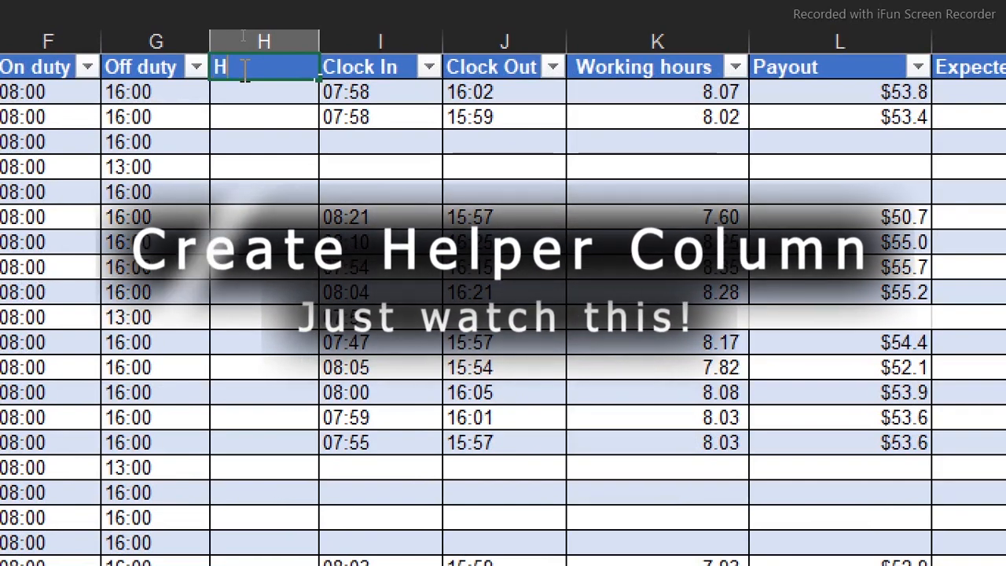
pyautogui.write('elp')
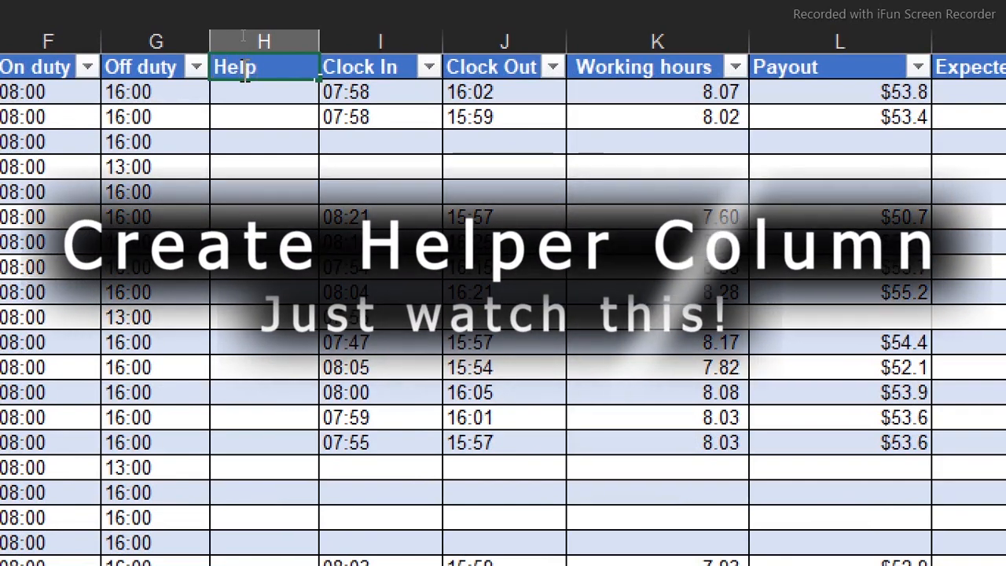
pyautogui.write(' co')
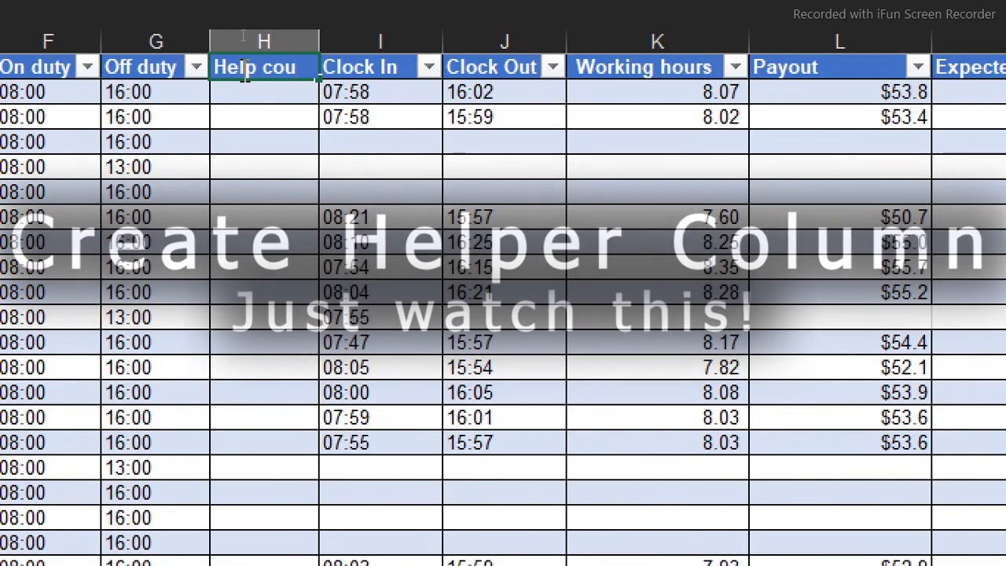
pyautogui.write('lum')
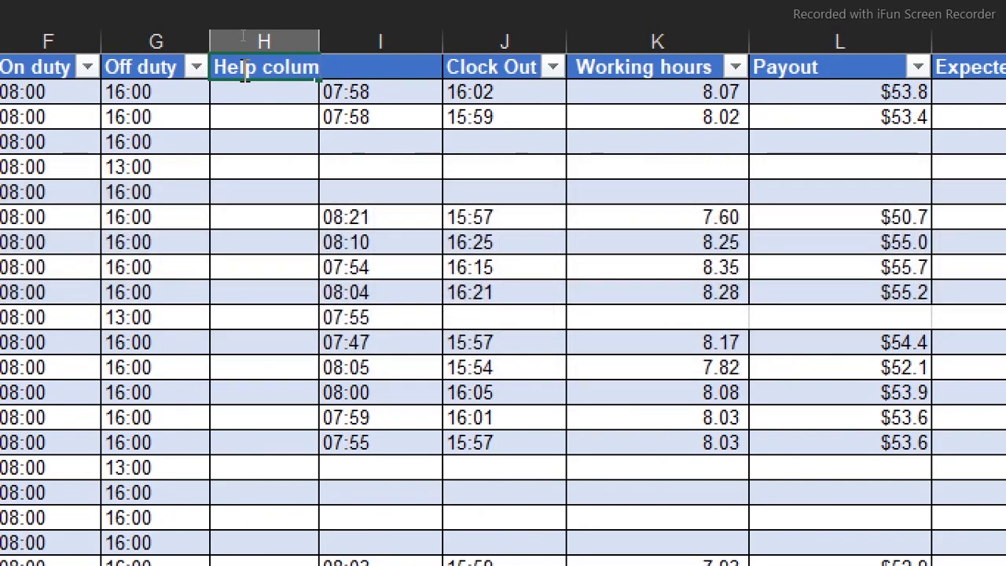
pyautogui.write('n')
pyautogui.press('Return')
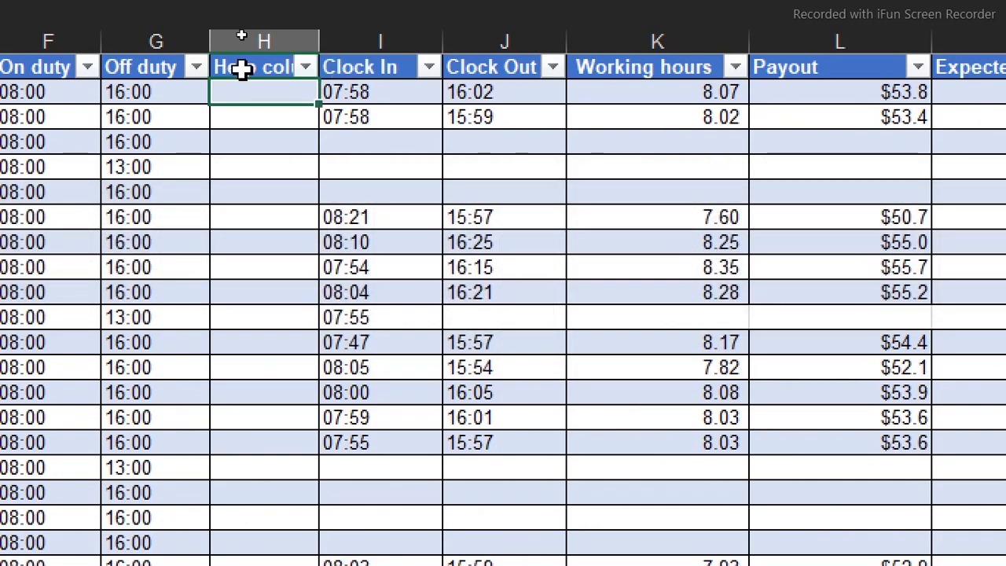
pyautogui.click(148, 92)
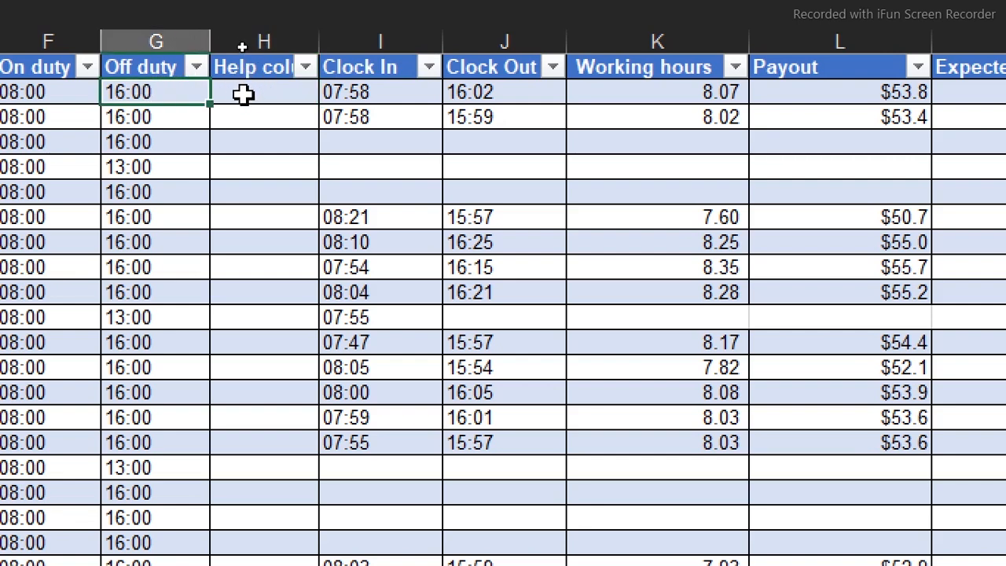
pyautogui.write('-')
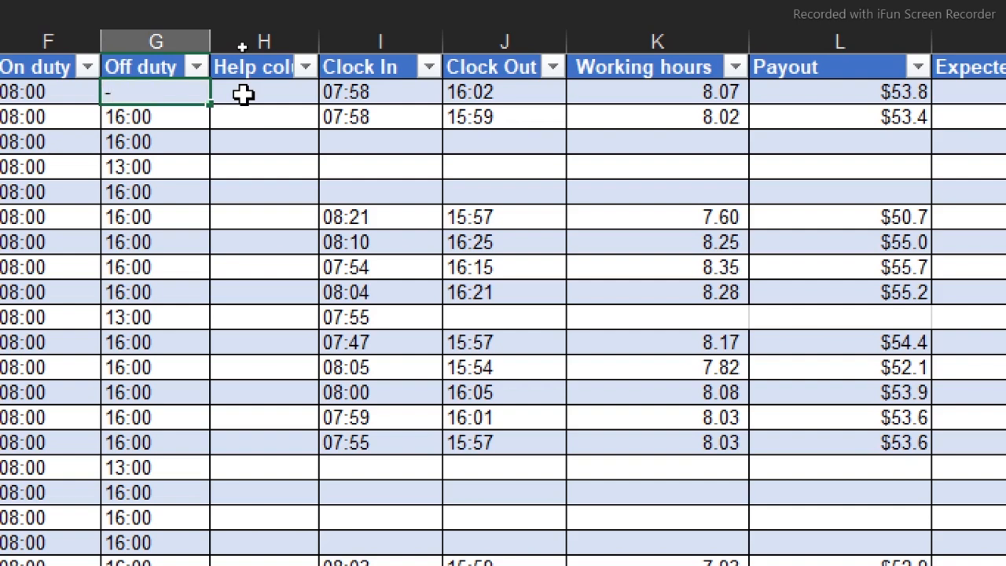
pyautogui.press('Escape')
# Fill Help column from H2 with =IF([@[Off duty]]="16:00",8,5) and check the distinct values in its filter list
pyautogui.click(244, 94)
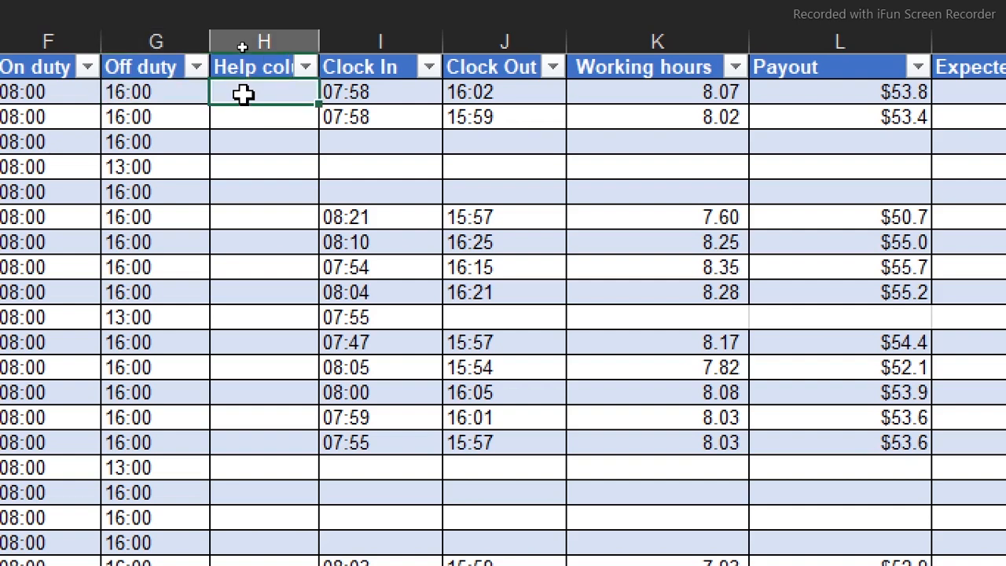
pyautogui.write('=')
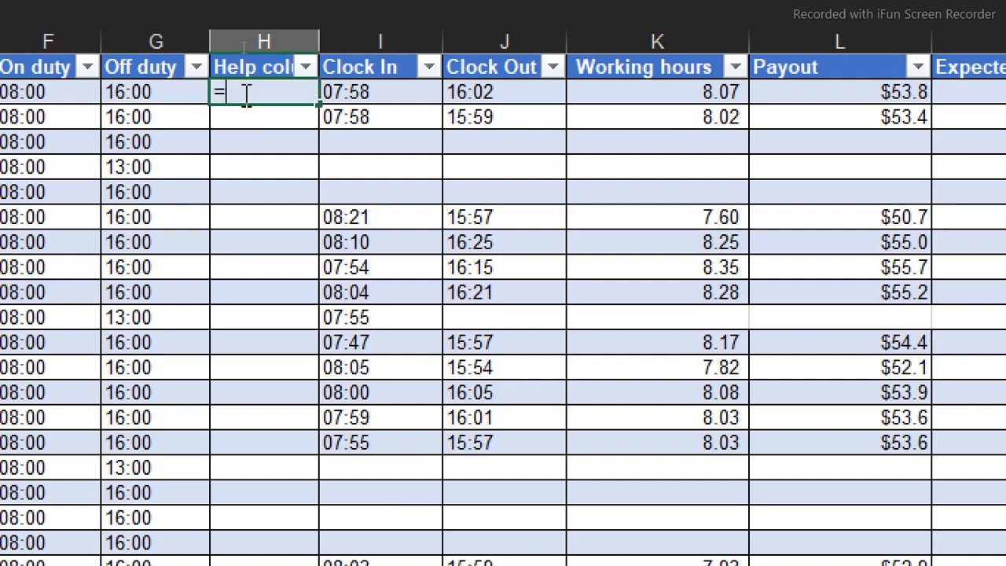
pyautogui.write('if')
pyautogui.press('Tab')
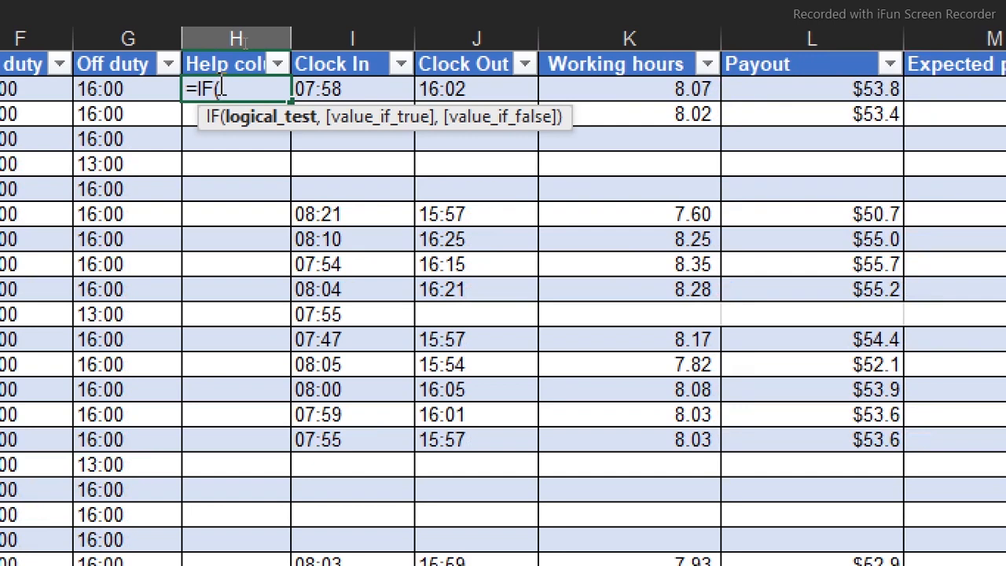
pyautogui.click(126, 93)
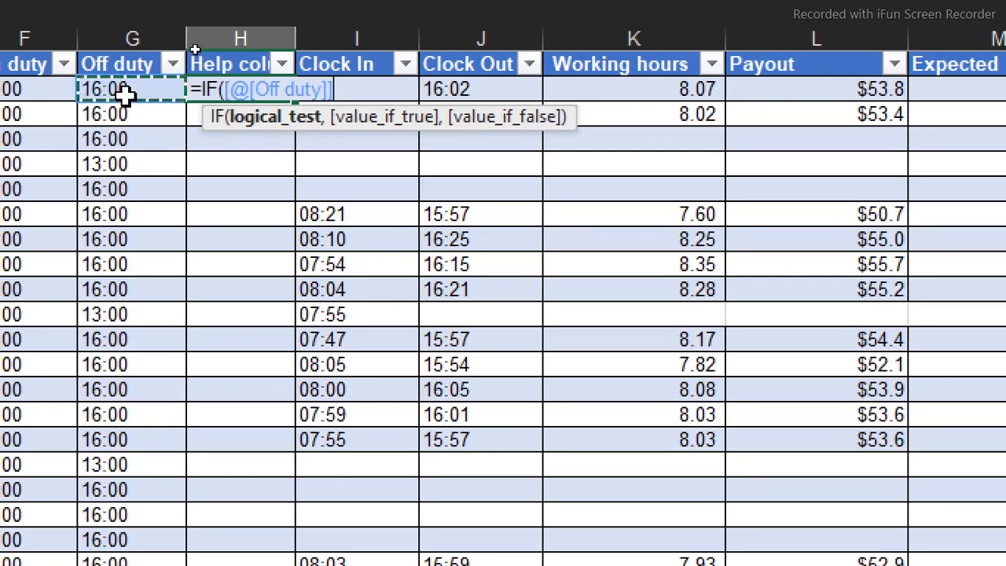
pyautogui.write('=')
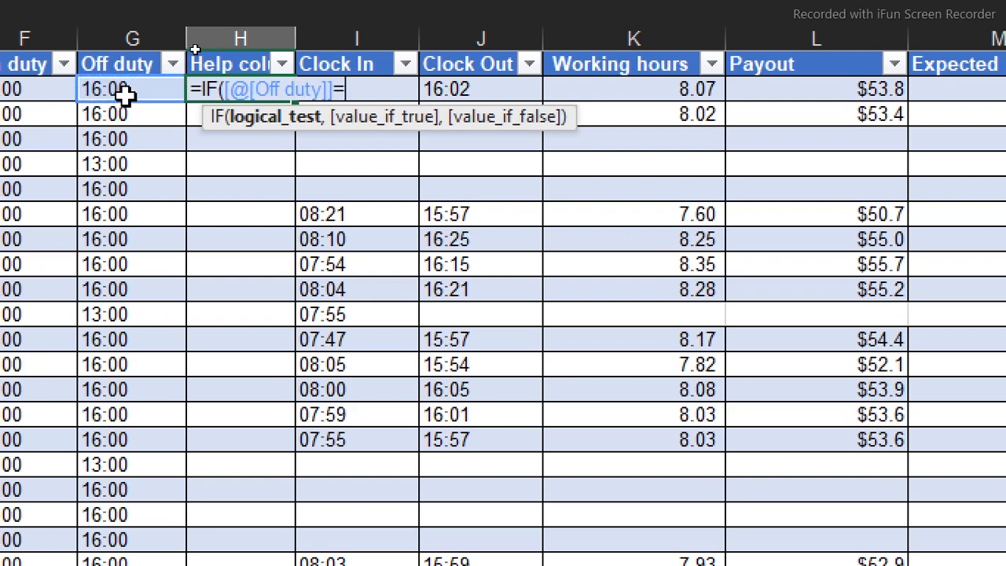
pyautogui.write('"16:00"')
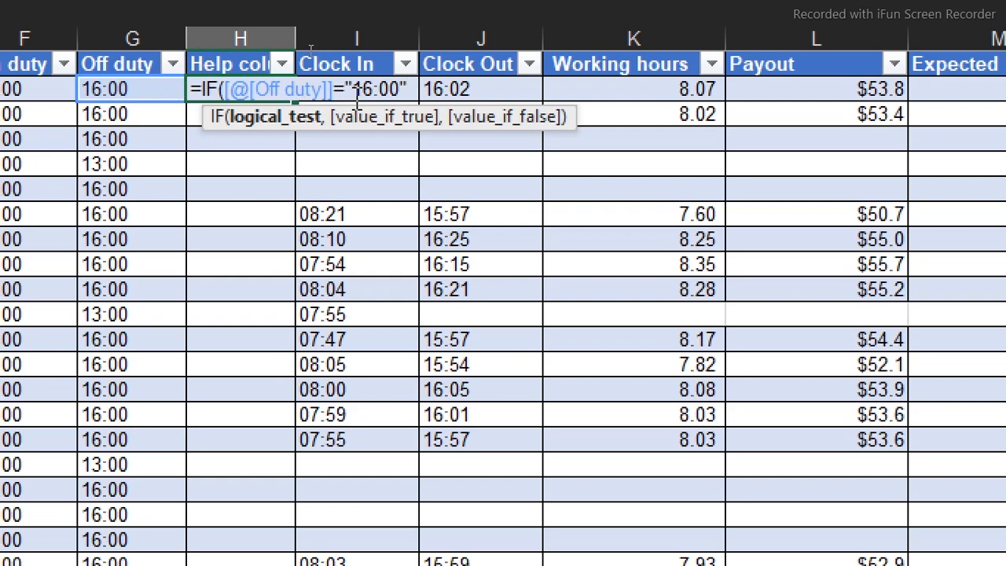
pyautogui.write(',')
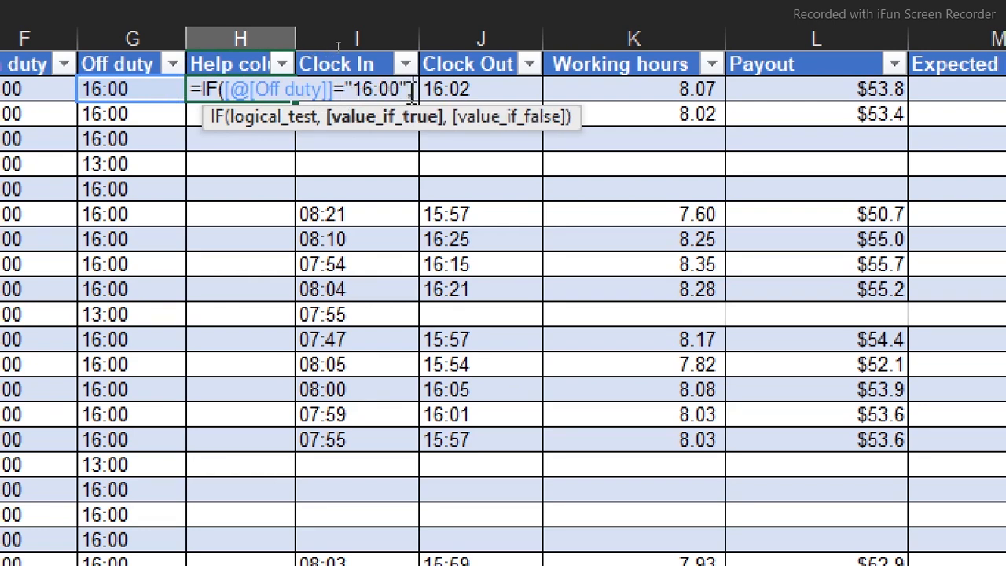
pyautogui.write('8')
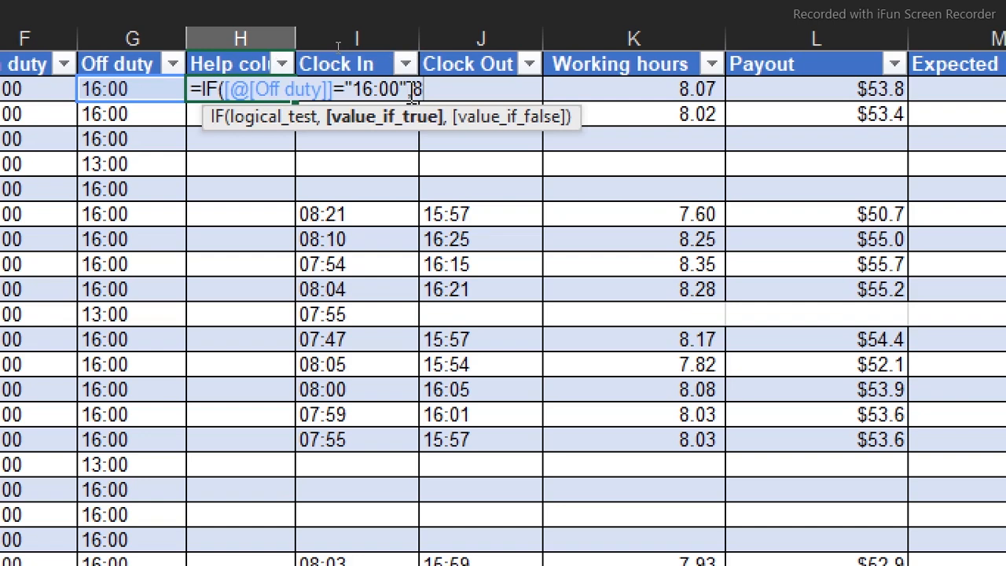
pyautogui.write('5')
pyautogui.press('BackSpace')
pyautogui.write(',5')
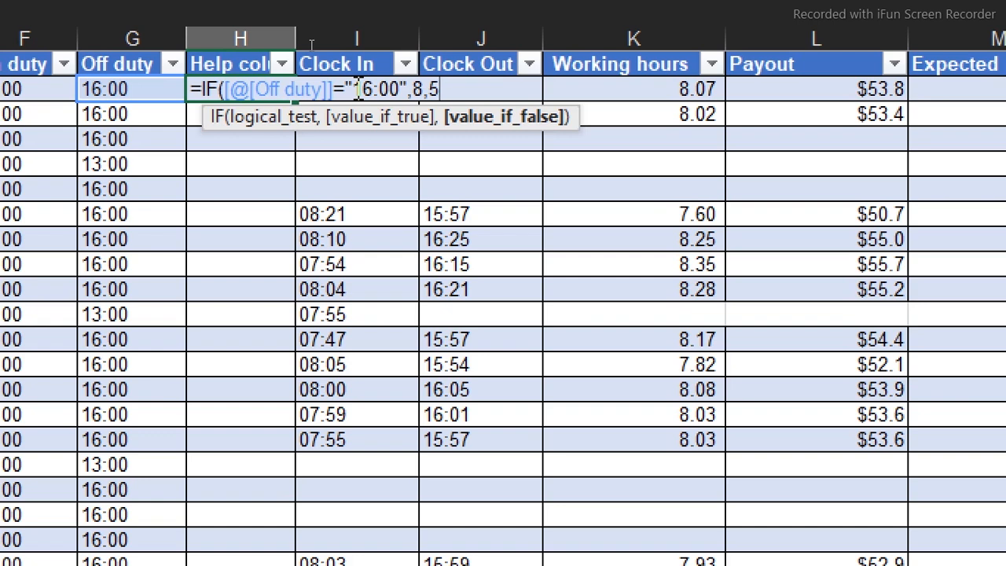
pyautogui.write(')')
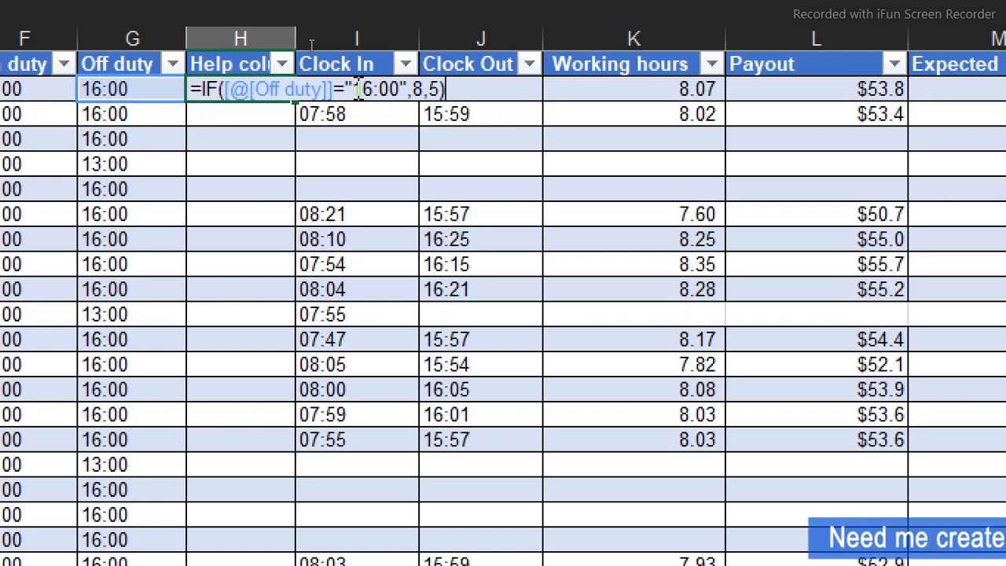
pyautogui.press('Return')
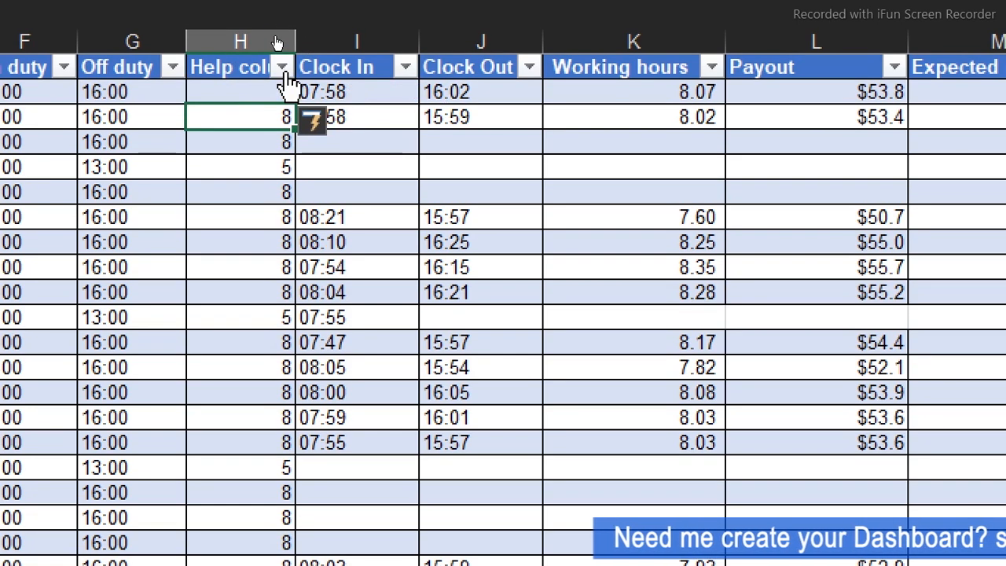
pyautogui.click(281, 68)
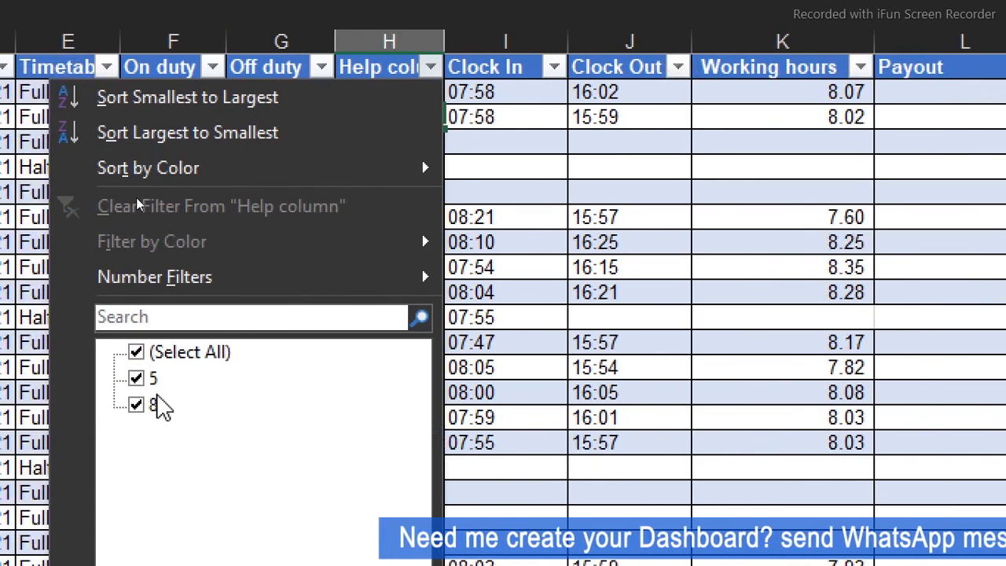
pyautogui.click(532, 284)
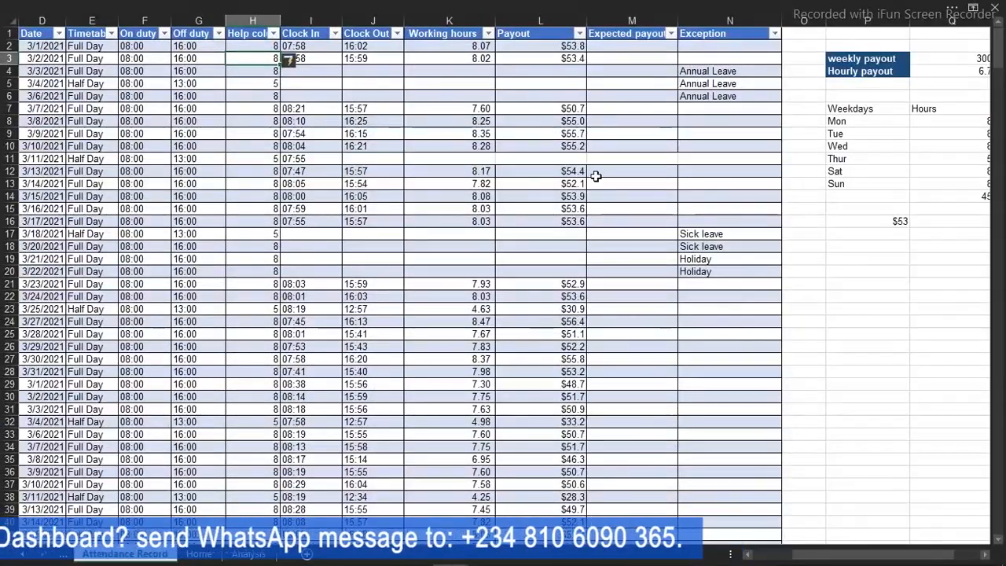
# Enter the Expected payout formula in M2, multiplying the Help column by the hourly payout: =[@[Help column]]*Q4
pyautogui.click(628, 49)
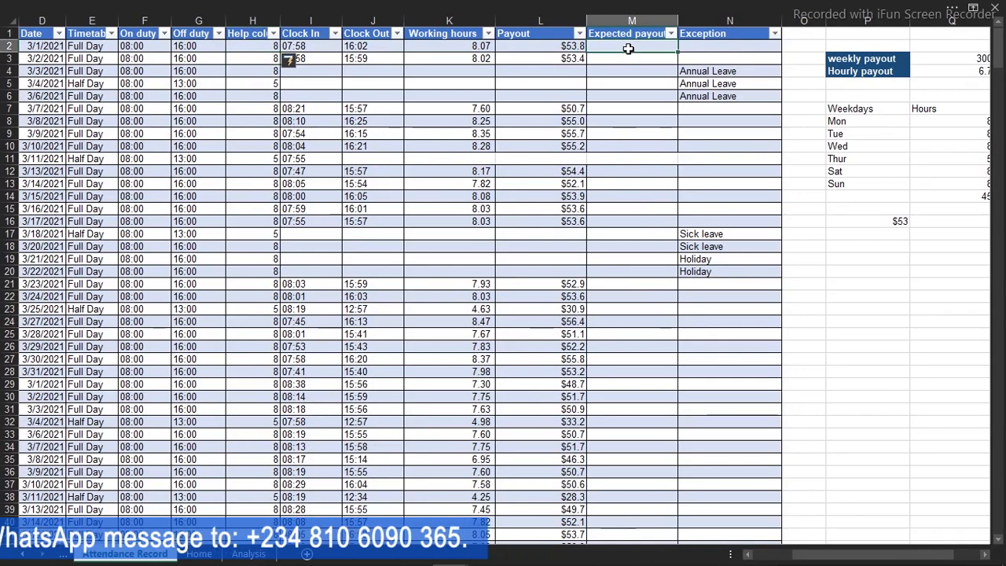
pyautogui.write('=')
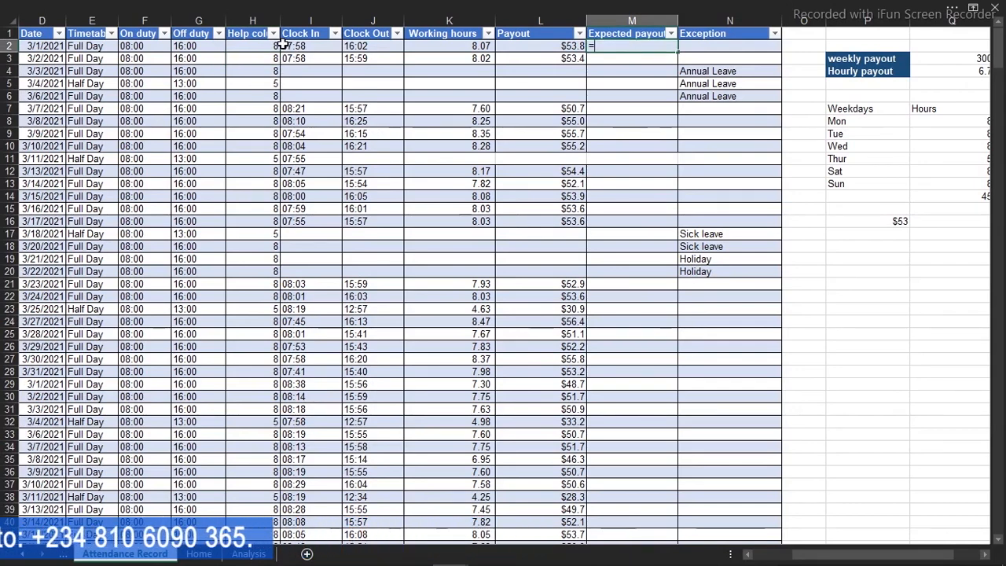
pyautogui.click(273, 46)
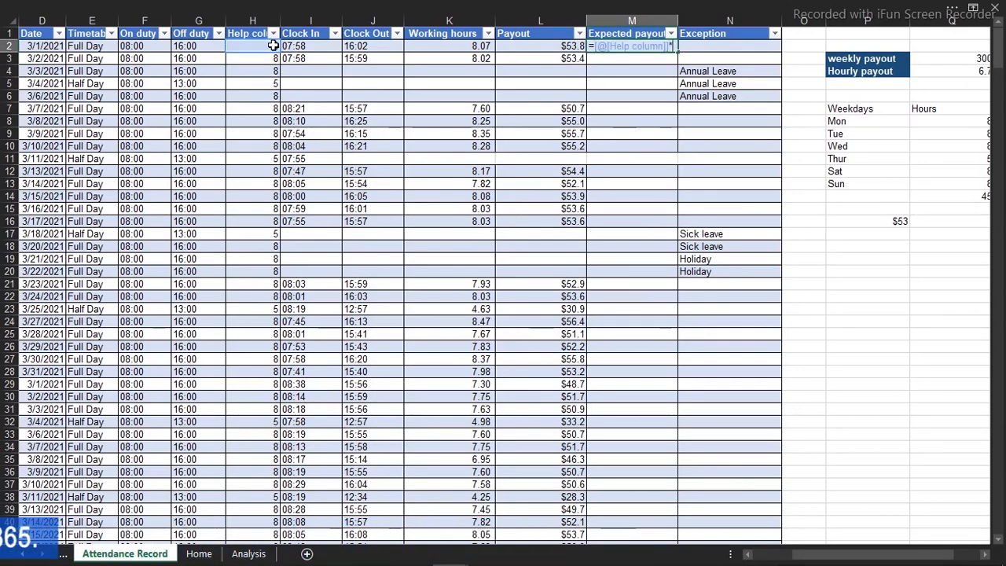
pyautogui.write('*')
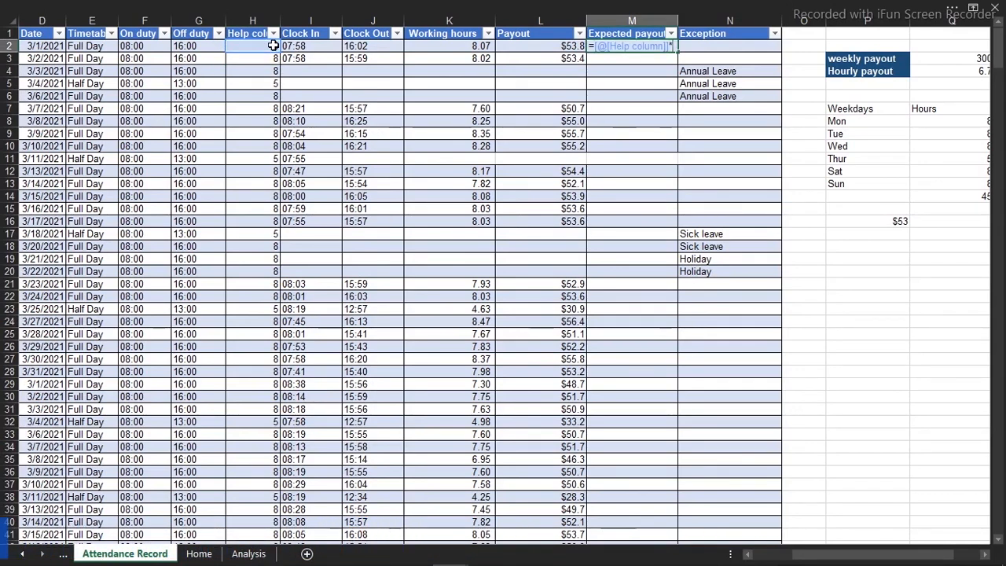
pyautogui.click(973, 71)
pyautogui.press('Return')
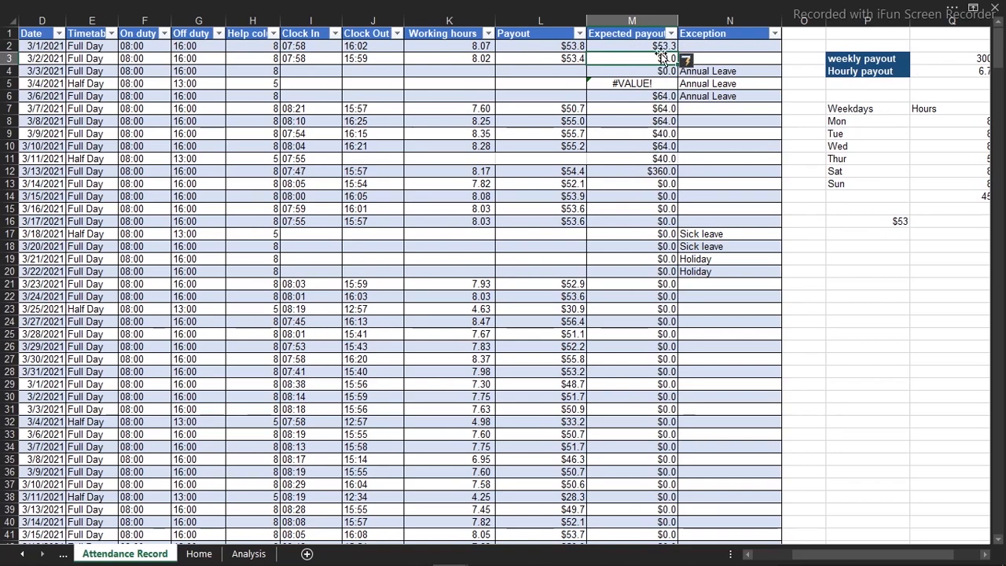
# Make the hourly payout reference absolute in the Expected payout formula: =[@[Help column]]*$Q$4
pyautogui.click(658, 47)
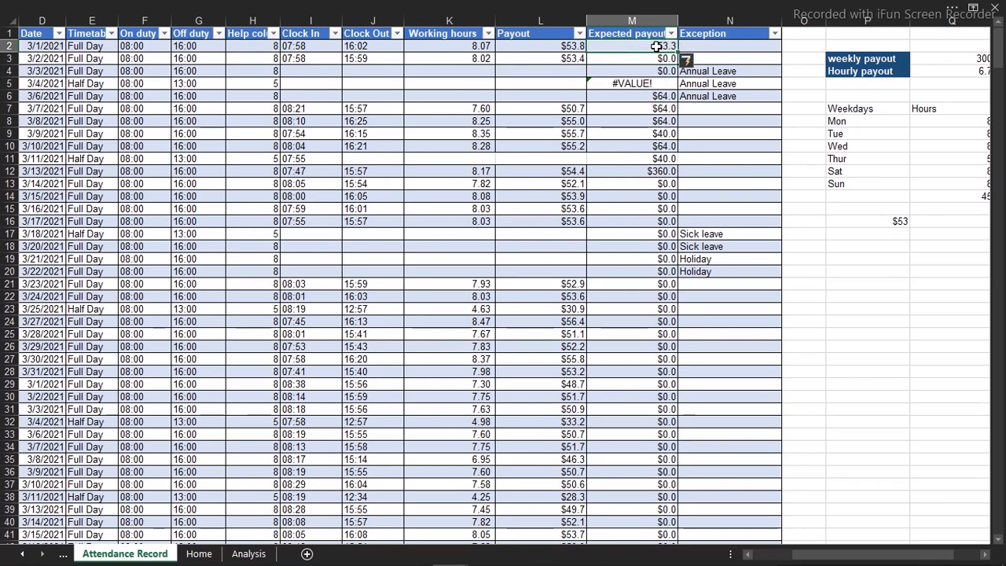
pyautogui.doubleClick(657, 46)
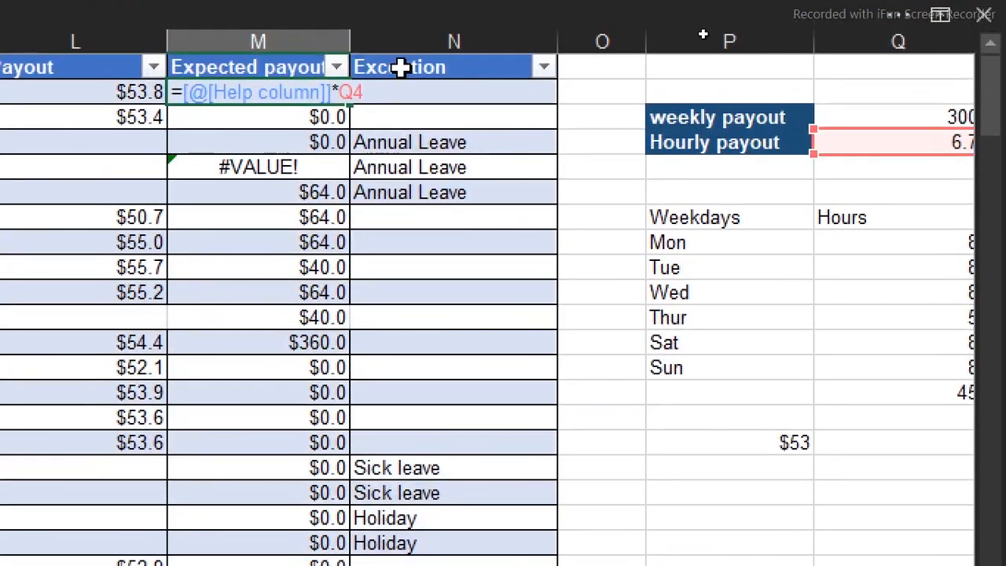
pyautogui.tripleClick(358, 92)
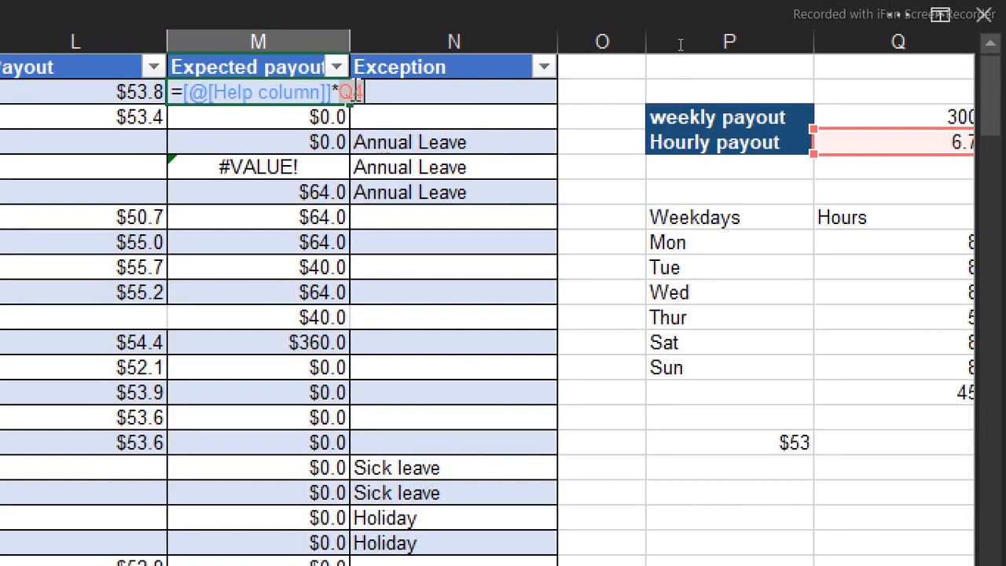
pyautogui.press('F4')
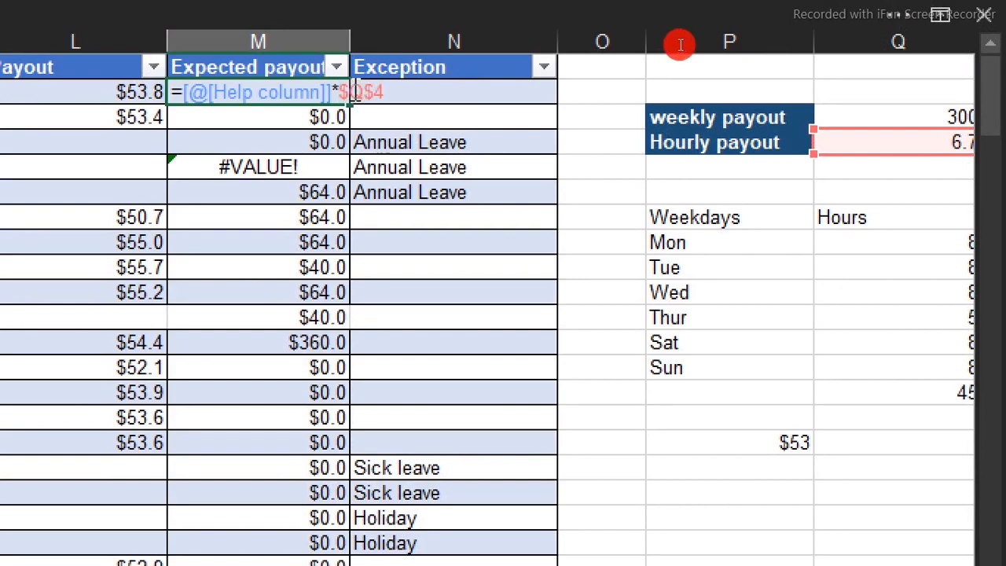
pyautogui.press('Return')
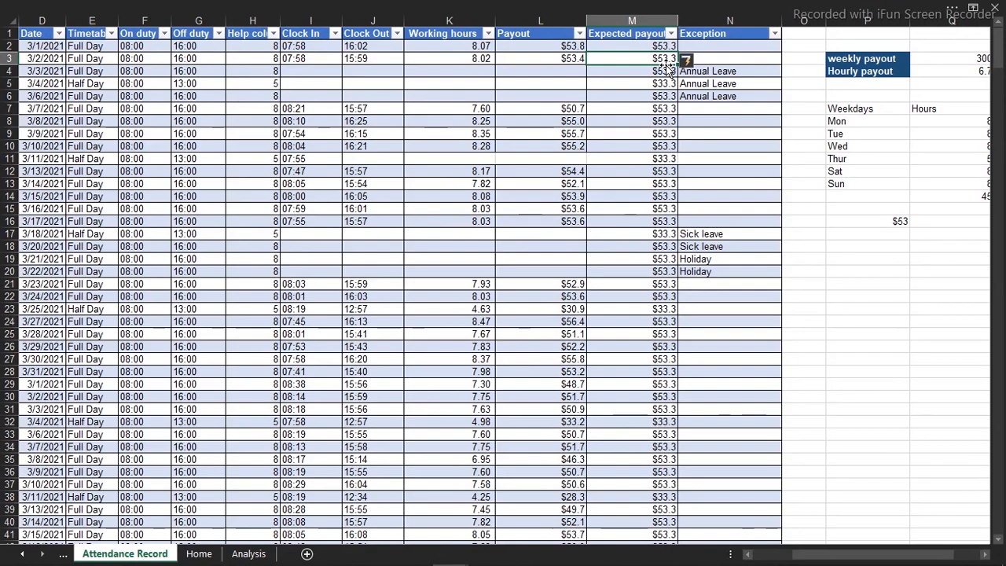
# On the Home page, duplicate the Total Working Hours, Total payout, Expected payout, Deductions and Total Employees labels, placing each copy just below its original
pyautogui.click(209, 554)
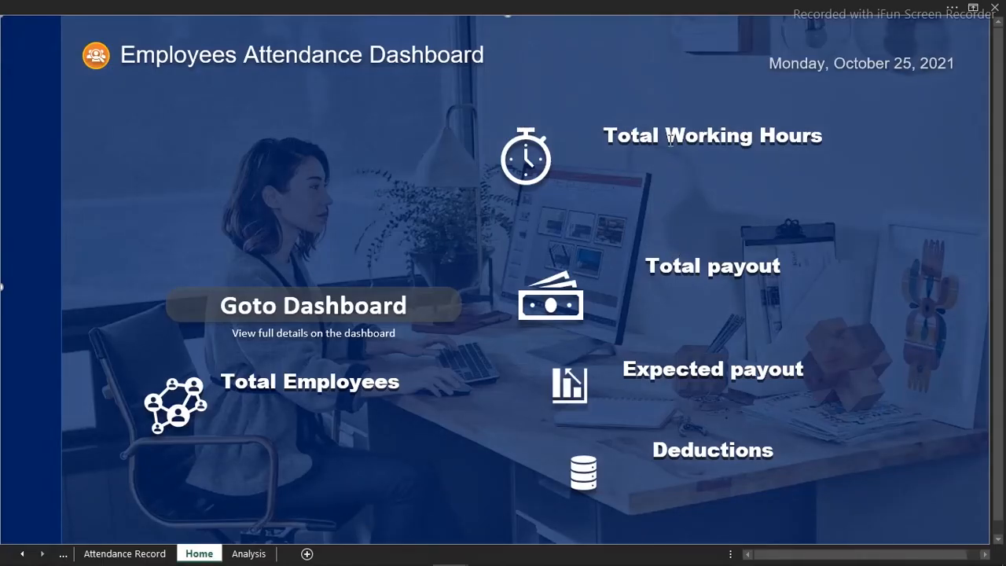
pyautogui.click(669, 139)
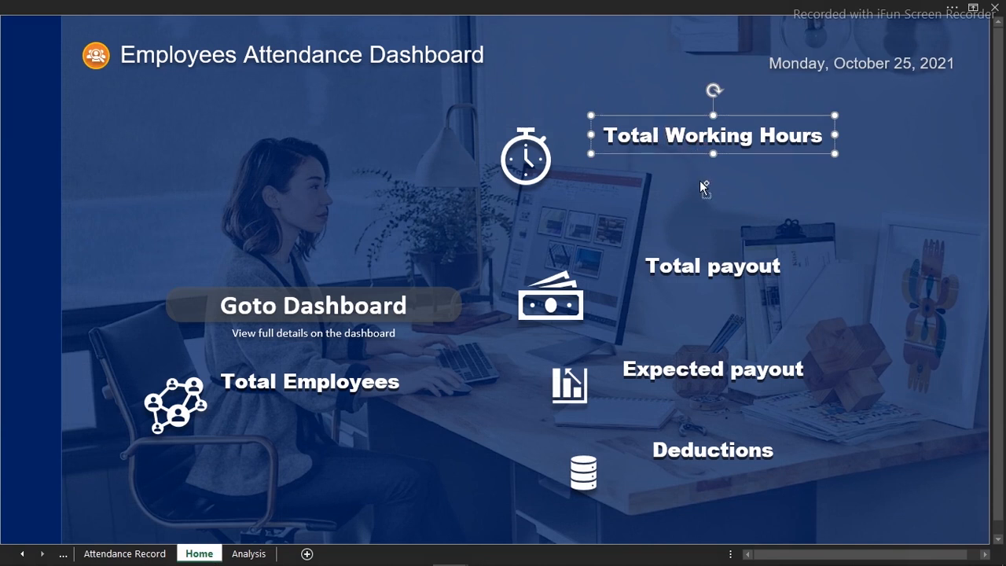
pyautogui.keyDown('shift'); pyautogui.click(705, 260); pyautogui.keyUp('shift')
pyautogui.keyDown('shift'); pyautogui.click(717, 367); pyautogui.keyUp('shift')
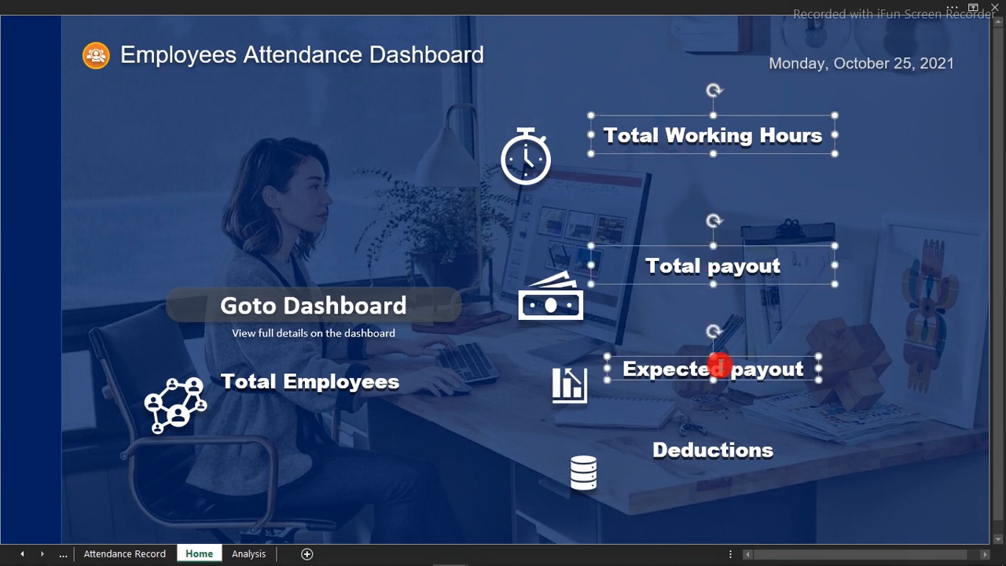
pyautogui.keyDown('shift'); pyautogui.click(720, 458); pyautogui.keyUp('shift')
pyautogui.keyDown('shift'); pyautogui.click(379, 386); pyautogui.keyUp('shift')
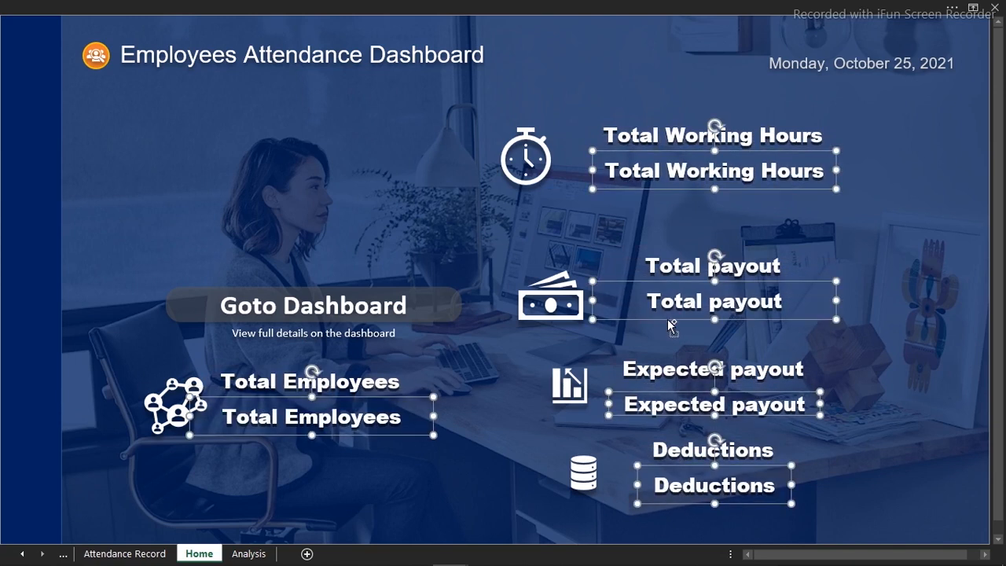
pyautogui.click(523, 180)
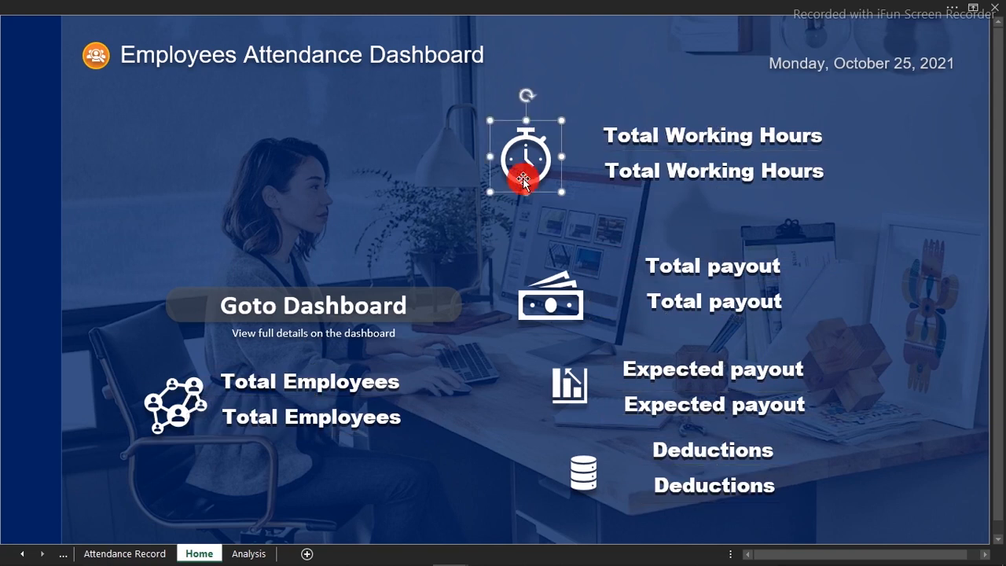
pyautogui.click(353, 161)
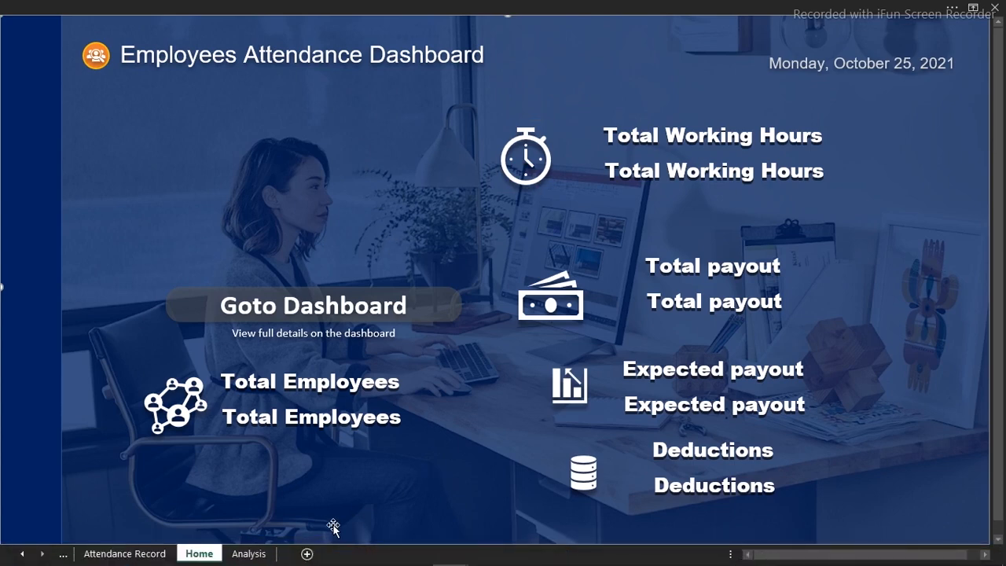
# Add a new worksheet after Home and name it "Summery"
pyautogui.click(307, 554)
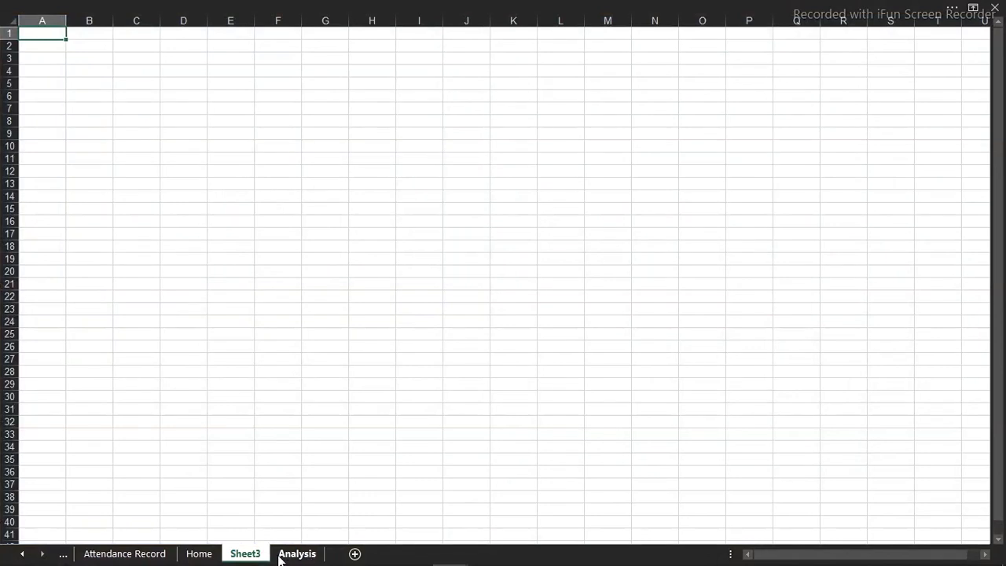
pyautogui.doubleClick(262, 554)
pyautogui.write('S')
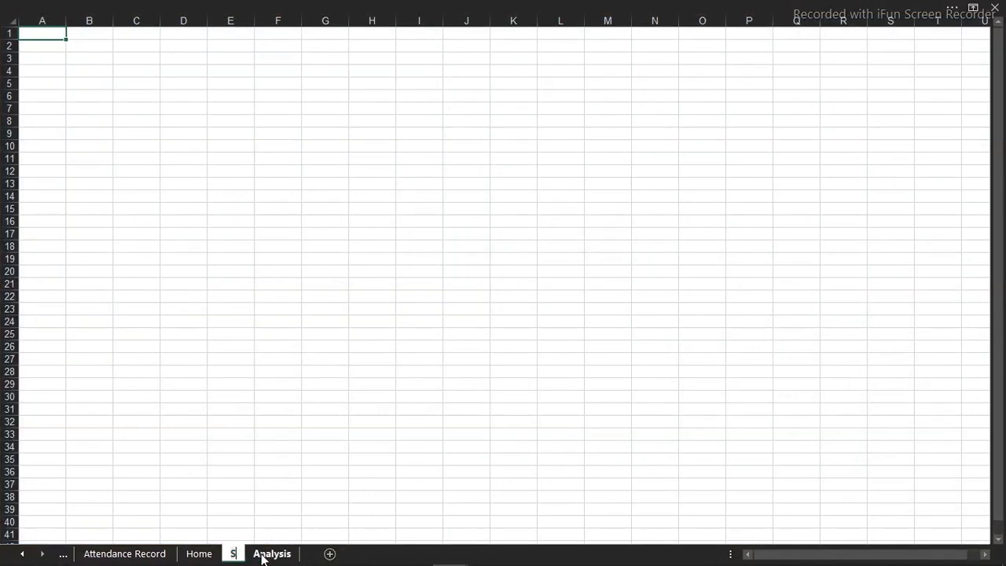
pyautogui.write('ummary')
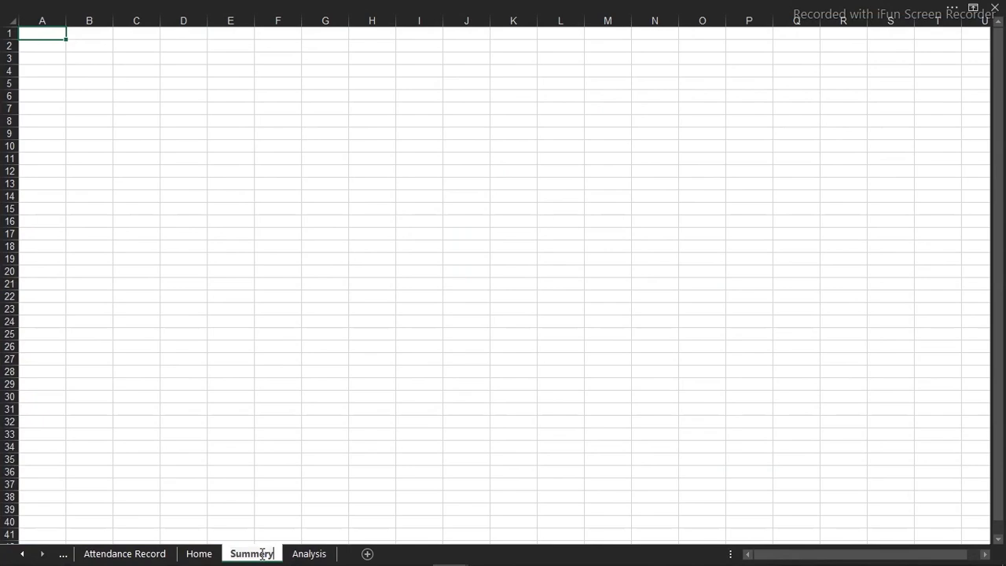
pyautogui.click(234, 423)
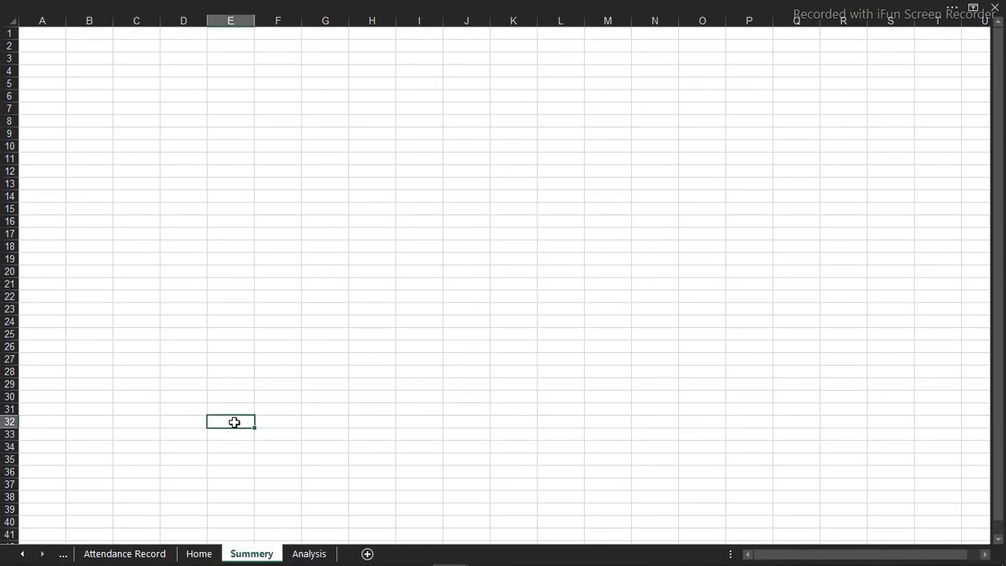
# Create a PivotTable from Table1 on the Attendance Record sheet, placed in the existing worksheet at Summery!$B$2
pyautogui.click(146, 552)
pyautogui.click(213, 207)
pyautogui.click(145, 7)
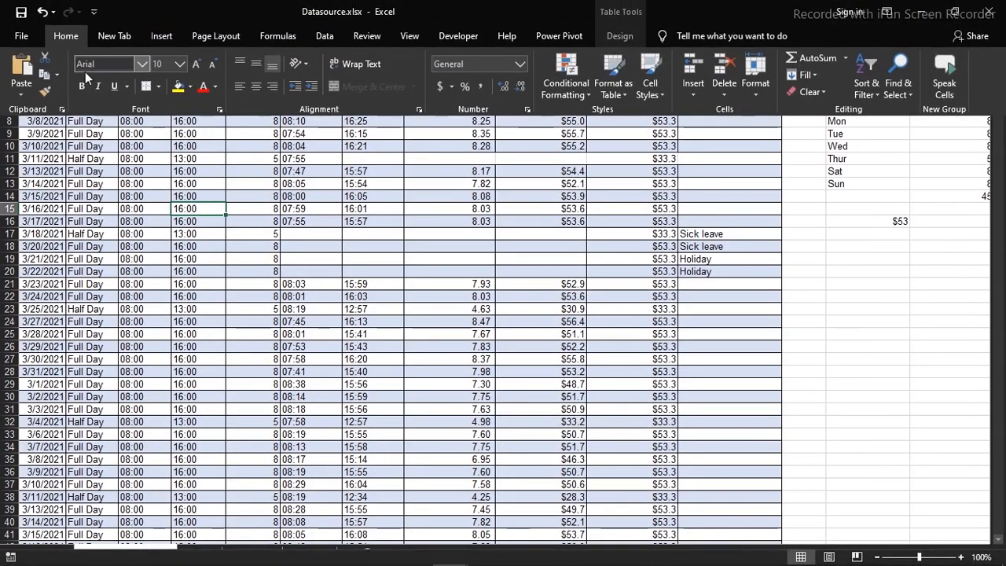
pyautogui.click(157, 36)
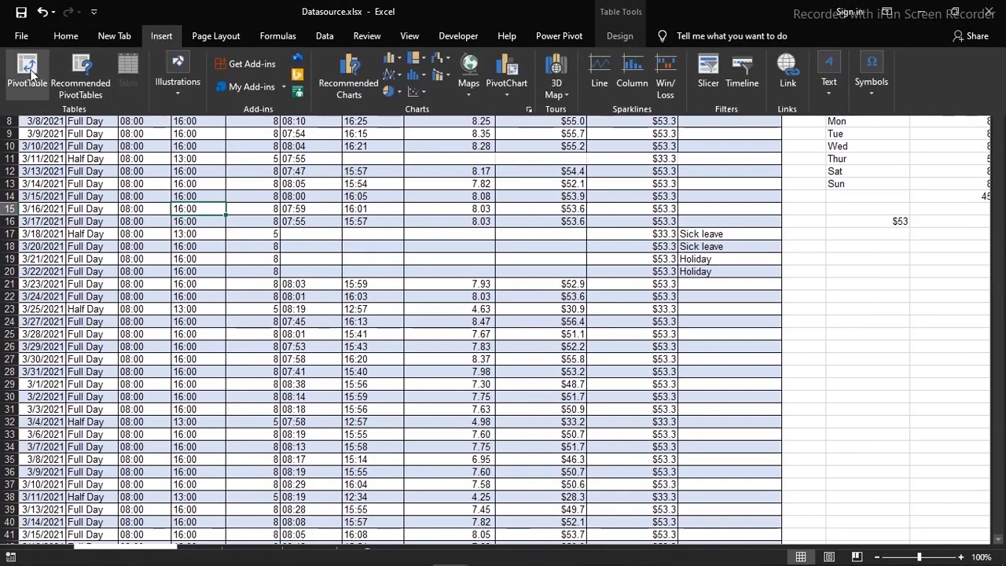
pyautogui.click(23, 75)
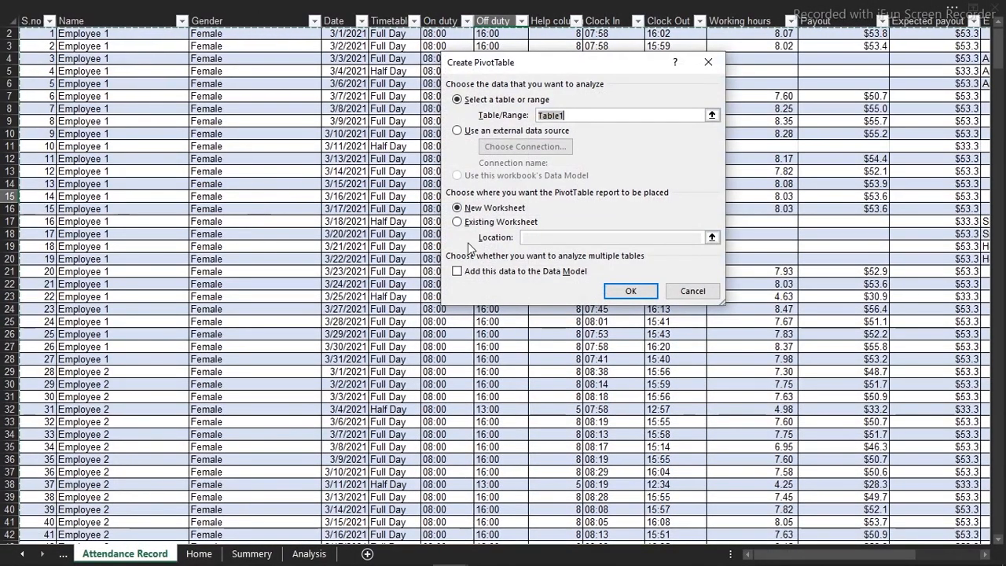
pyautogui.click(457, 222)
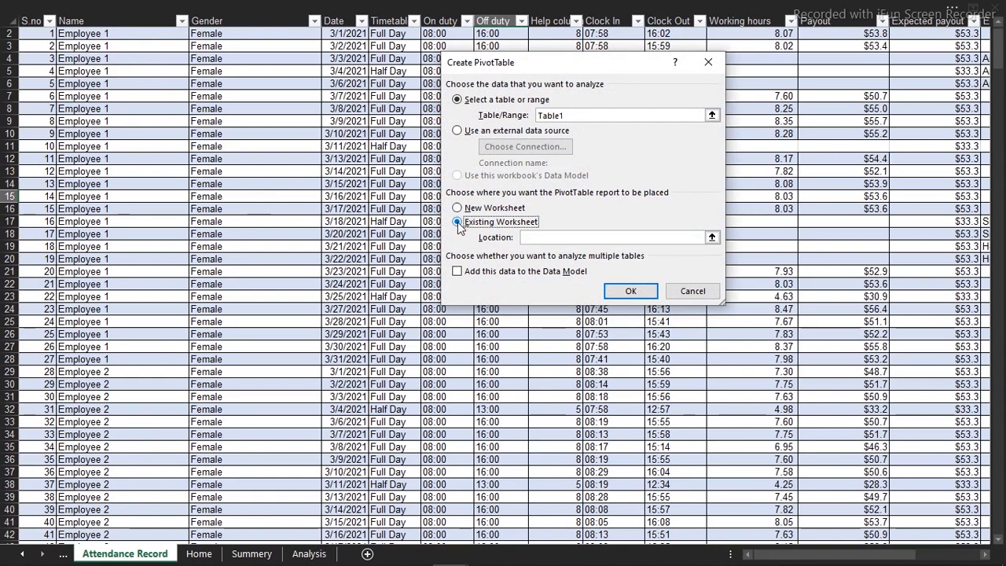
pyautogui.click(251, 554)
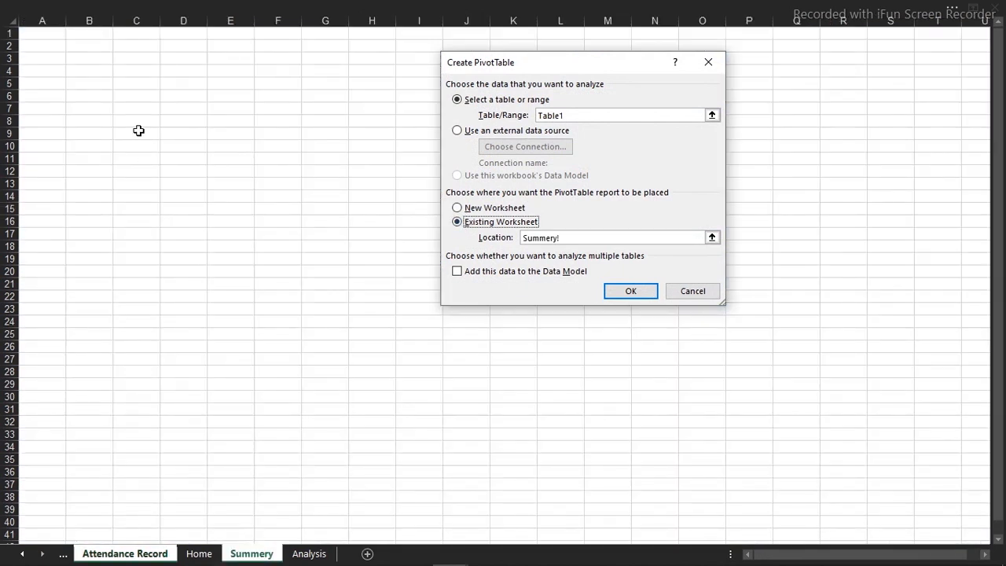
pyautogui.click(90, 50)
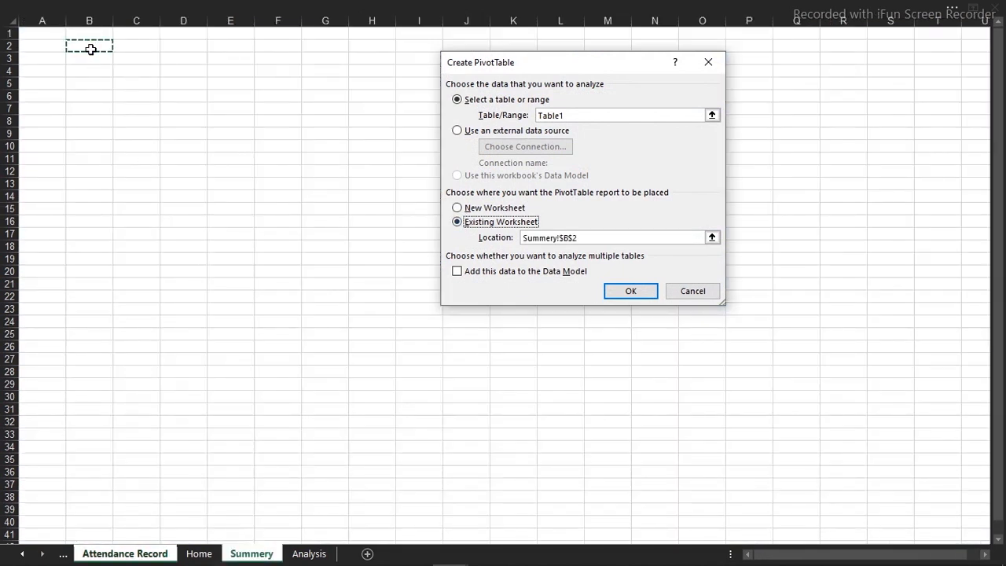
pyautogui.click(627, 291)
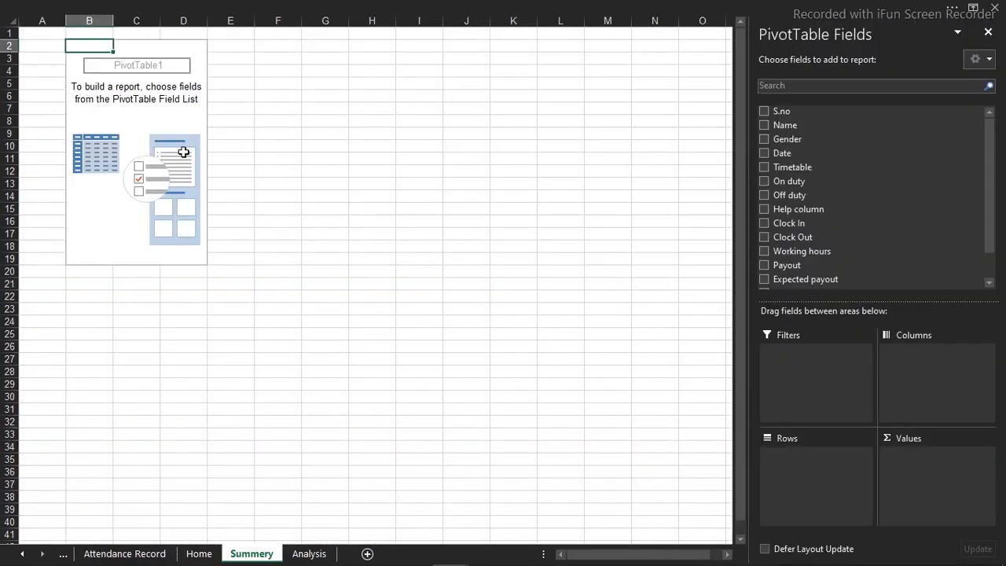
# Add the Date field to the PivotTable rows and ungroup the months into individual dates
pyautogui.keyDown('ctrl'); pyautogui.scroll(4, 183, 152); pyautogui.keyUp('ctrl')
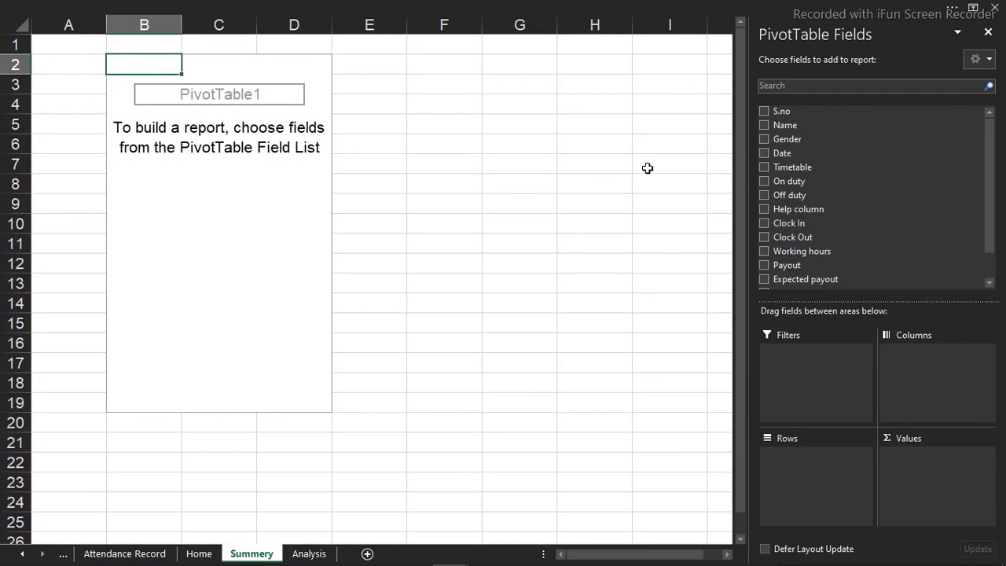
pyautogui.click(764, 154)
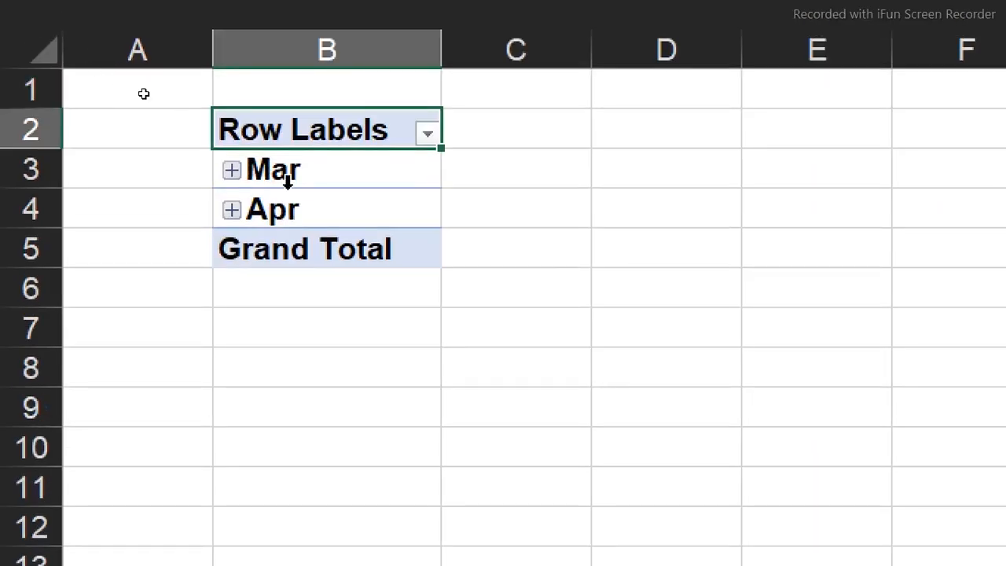
pyautogui.click(283, 173)
pyautogui.rightClick(285, 174)
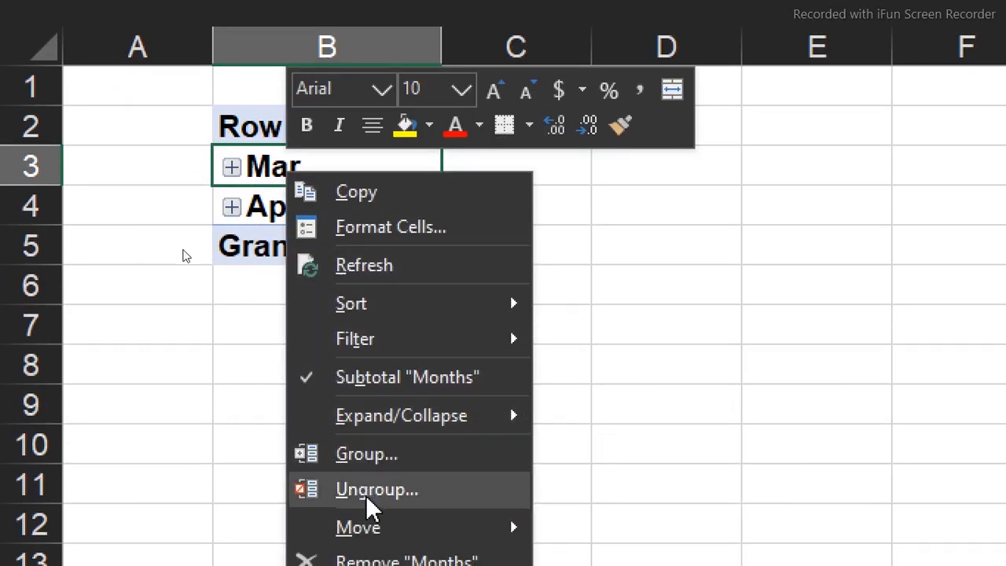
pyautogui.click(366, 495)
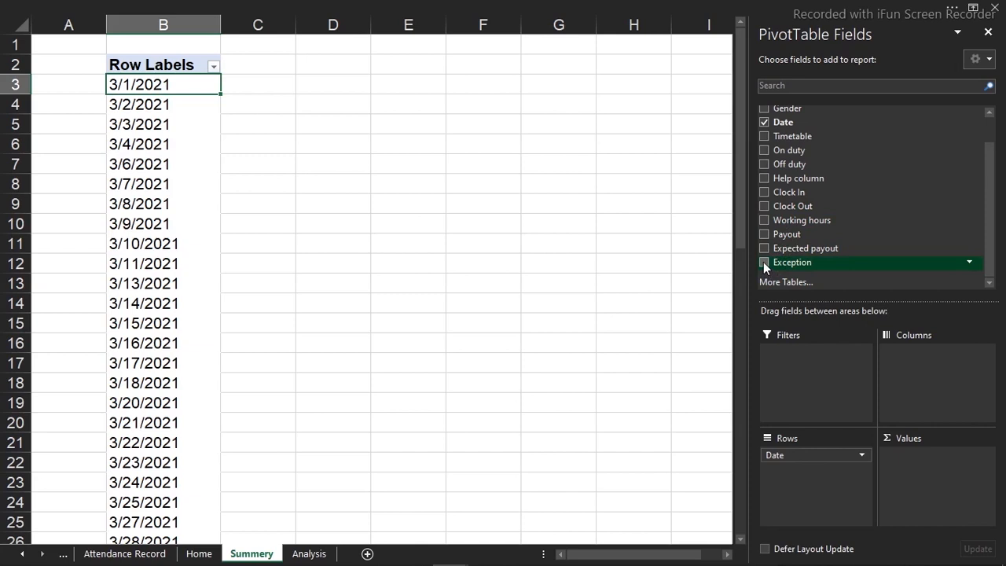
# Add the Exception and Gender fields to the PivotTable rows beneath Date
pyautogui.click(764, 262)
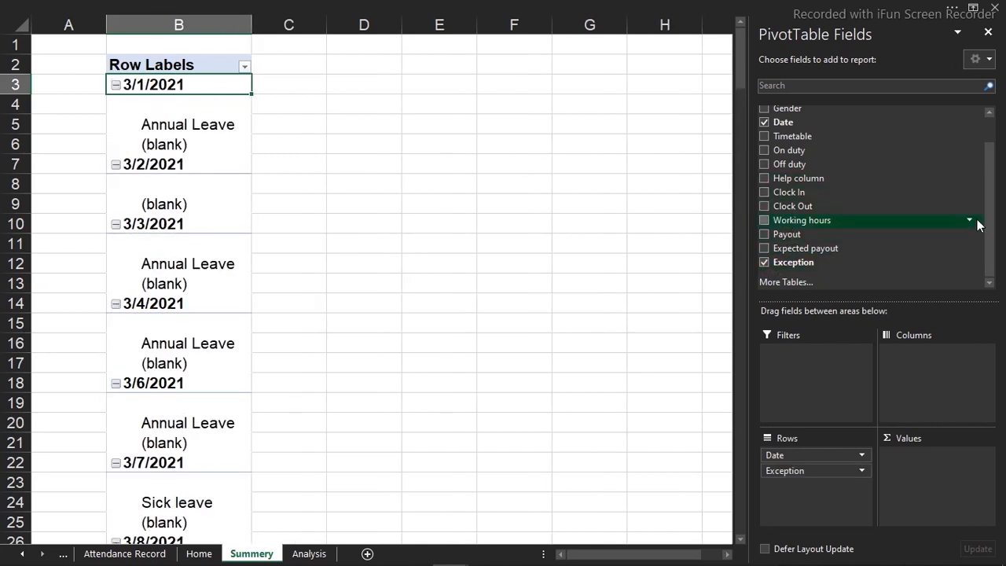
pyautogui.moveTo(988, 225); pyautogui.dragTo(988, 198)
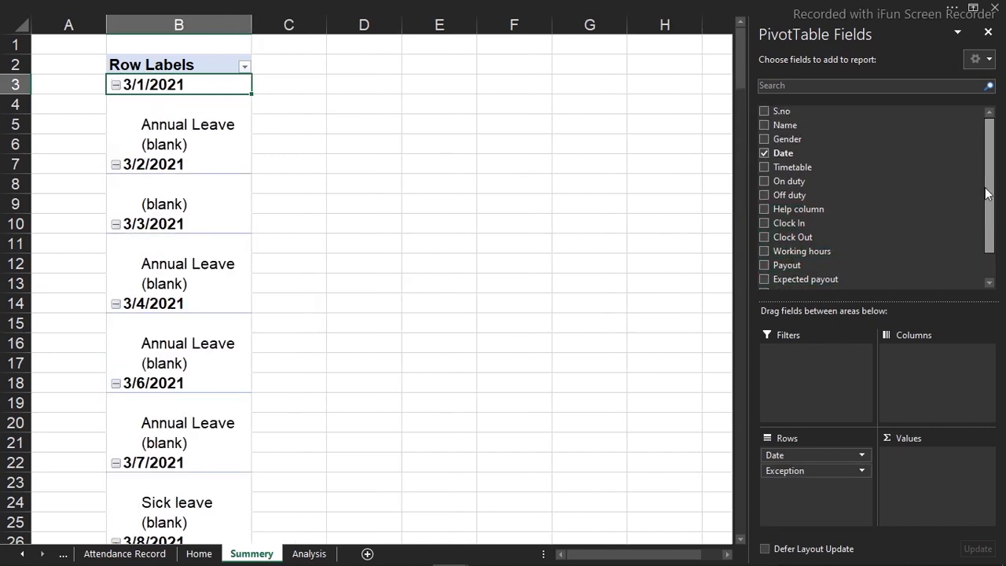
pyautogui.click(765, 140)
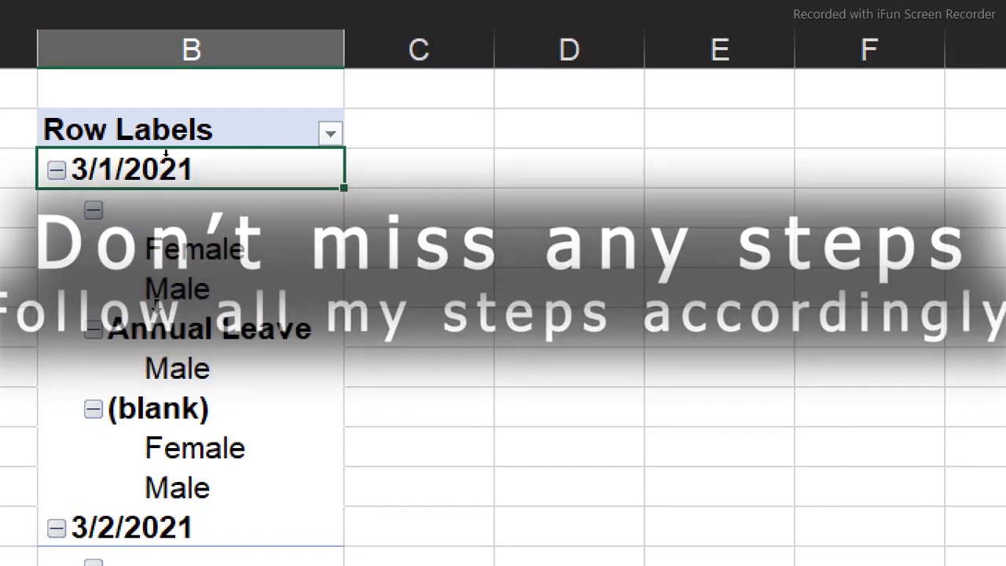
# Show the PivotTable report layout in Tabular Form
pyautogui.click(277, 6)
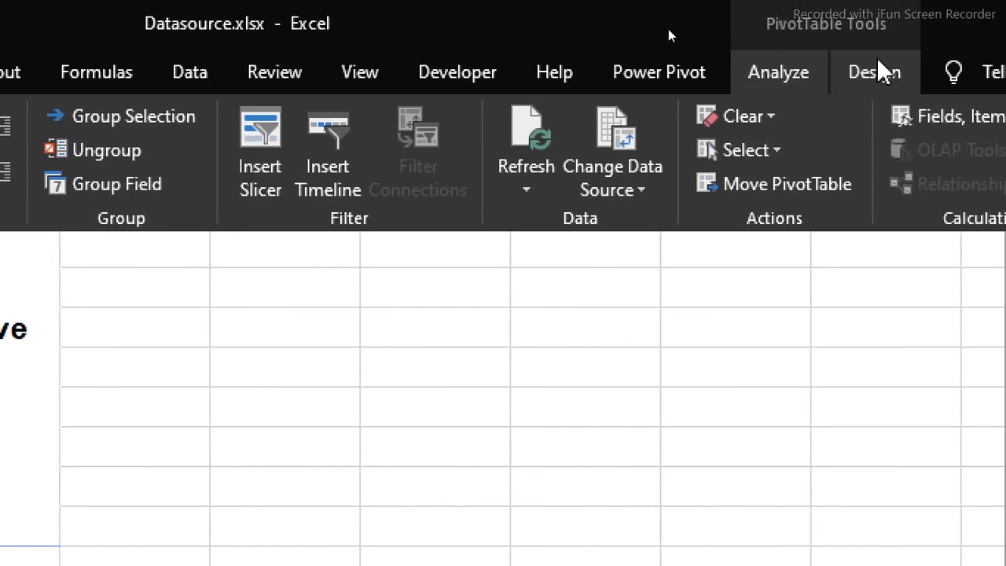
pyautogui.click(881, 69)
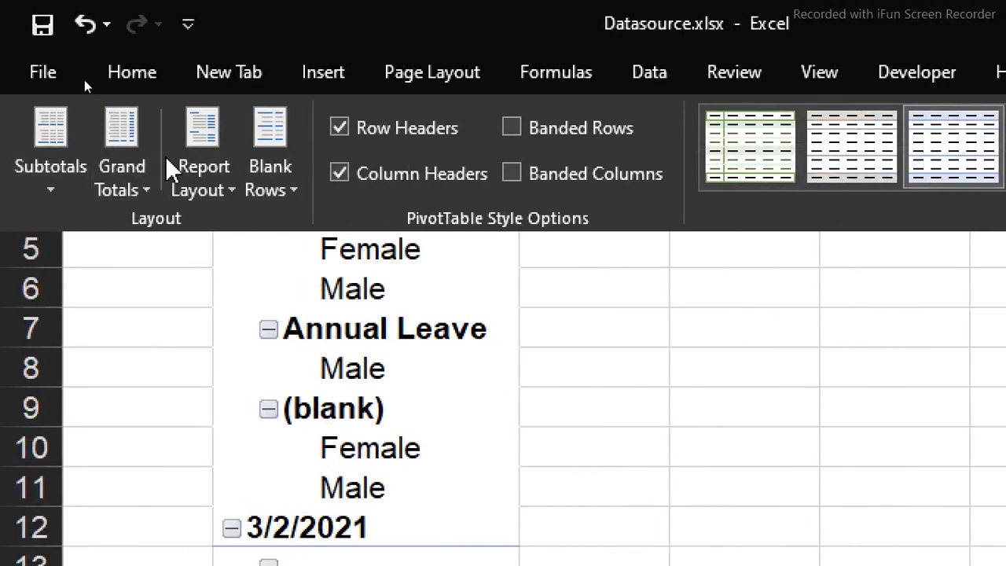
pyautogui.click(206, 197)
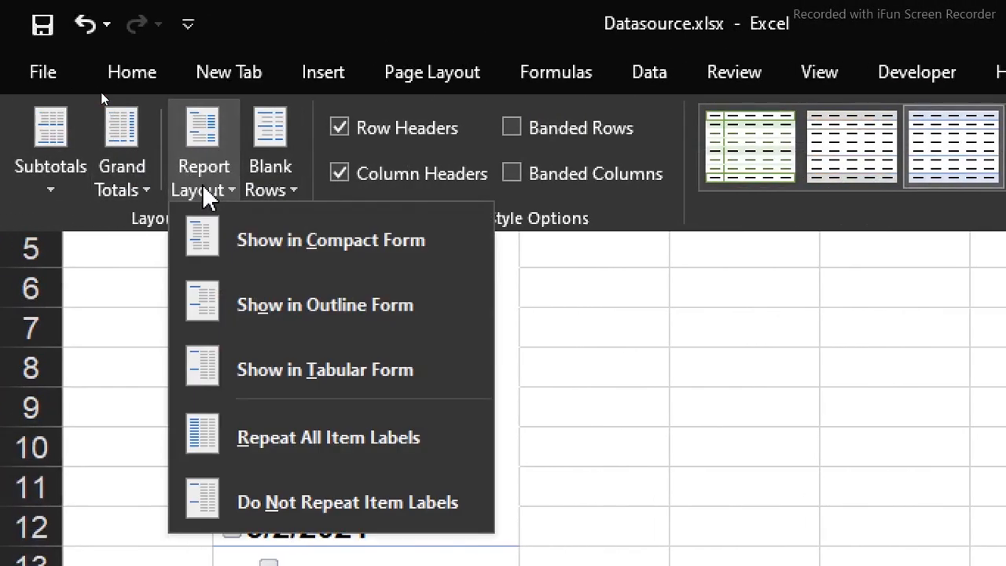
pyautogui.click(271, 366)
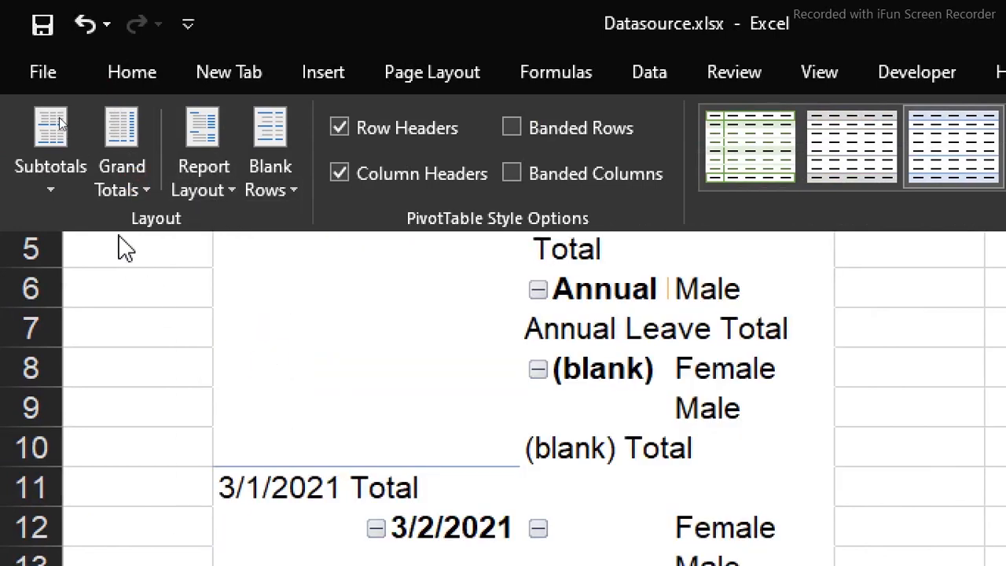
# Turn off the PivotTable's grand totals for rows and columns and hide all subtotals
pyautogui.click(122, 191)
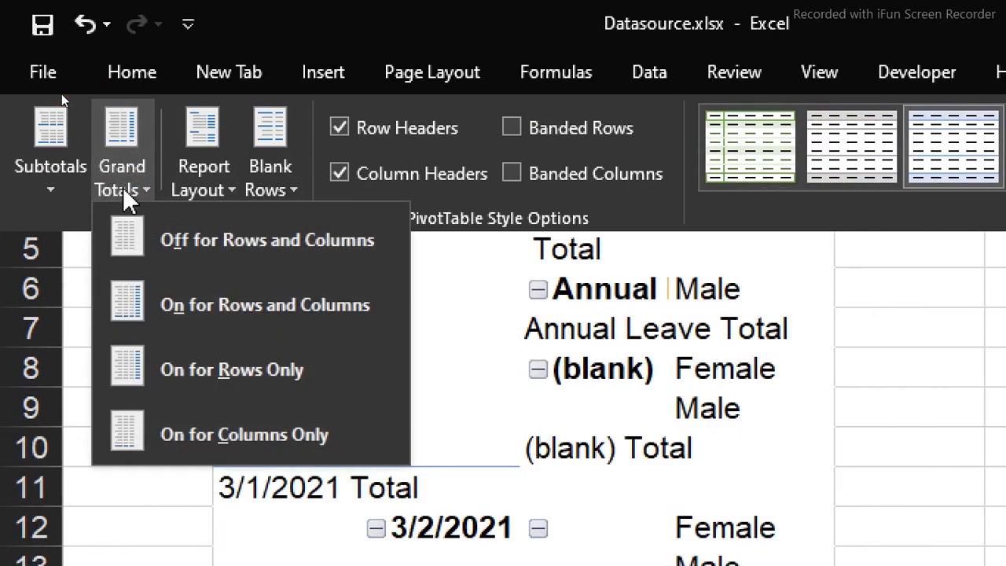
pyautogui.click(173, 251)
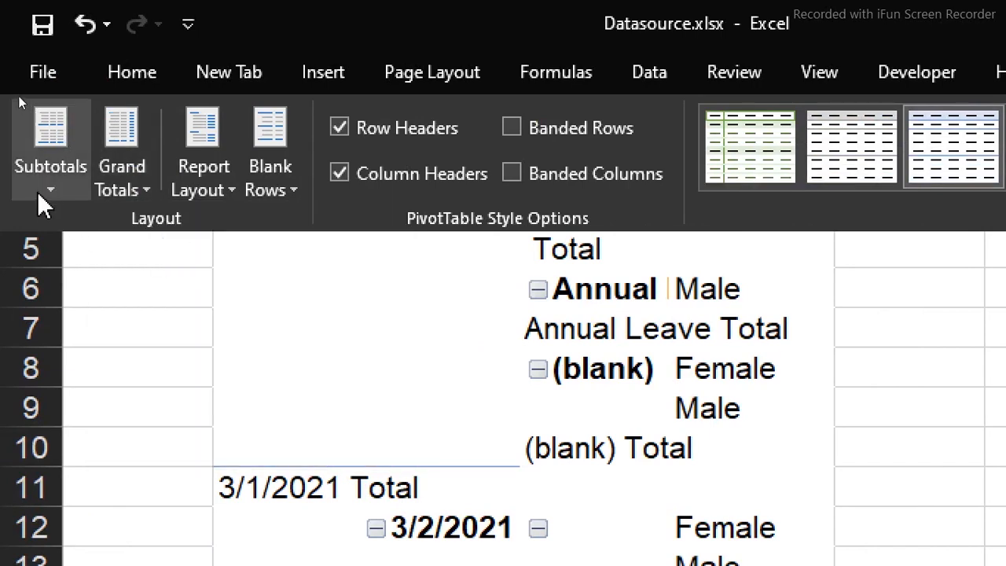
pyautogui.click(37, 191)
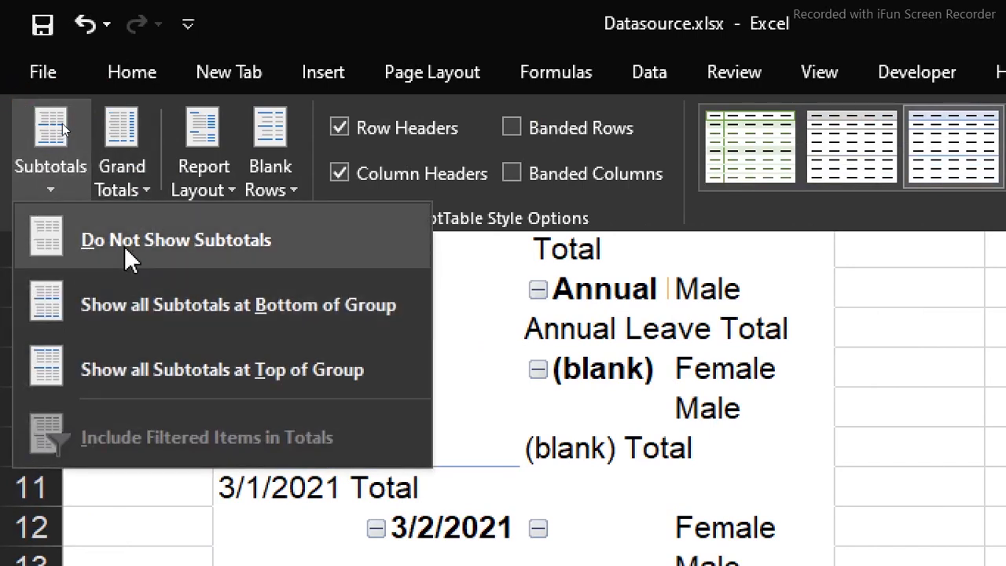
pyautogui.click(126, 248)
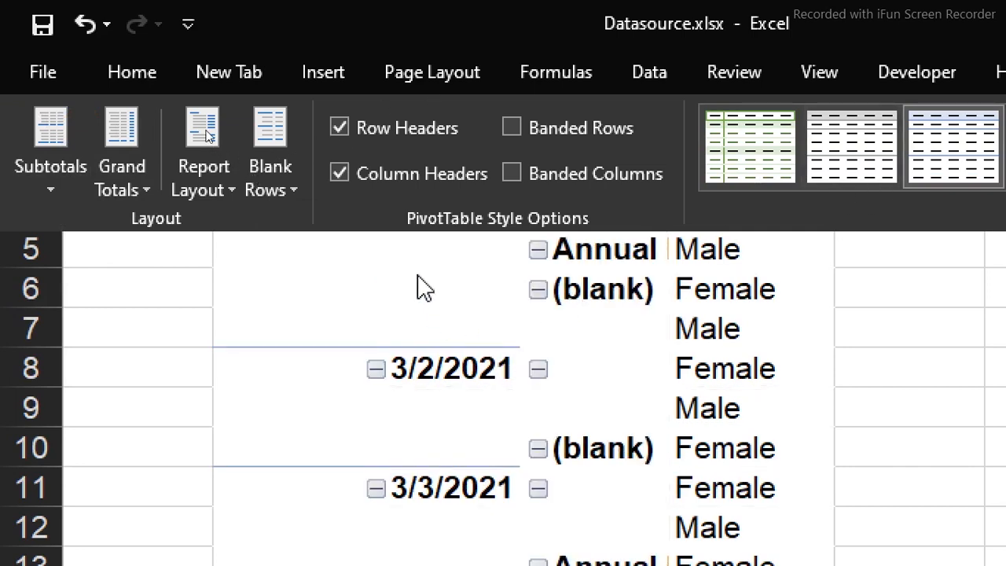
# Set the PivotTable report layout to repeat all item labels
pyautogui.click(212, 197)
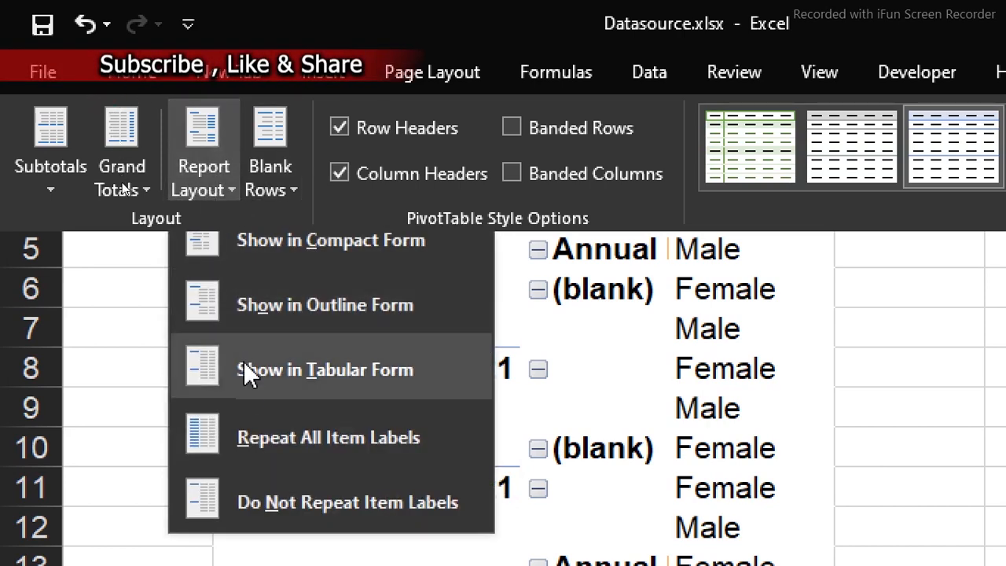
pyautogui.click(253, 420)
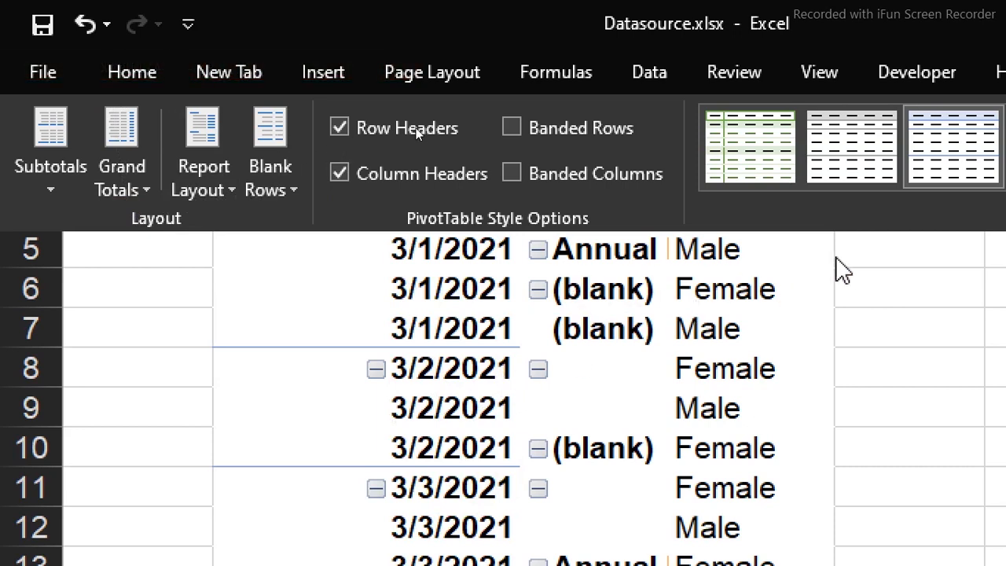
pyautogui.click(543, 287)
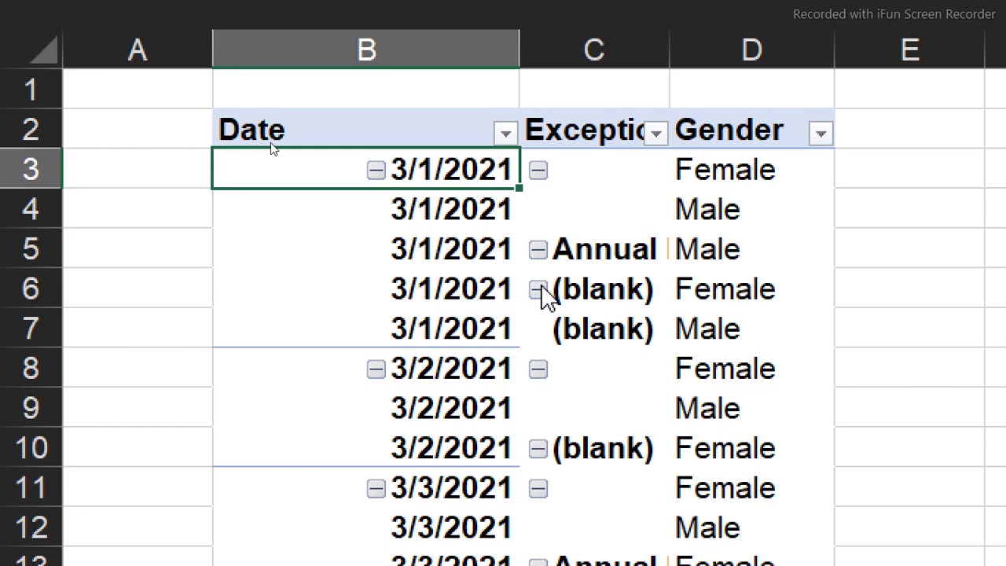
# Hide the expand/collapse (+/-) buttons in the Summery sheet's PivotTable
pyautogui.click(674, 11)
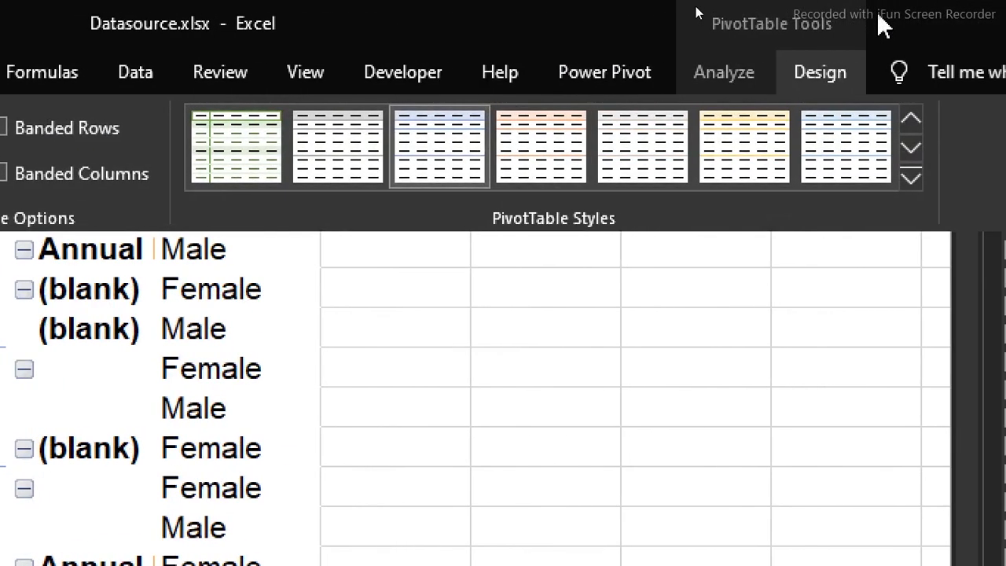
pyautogui.click(699, 74)
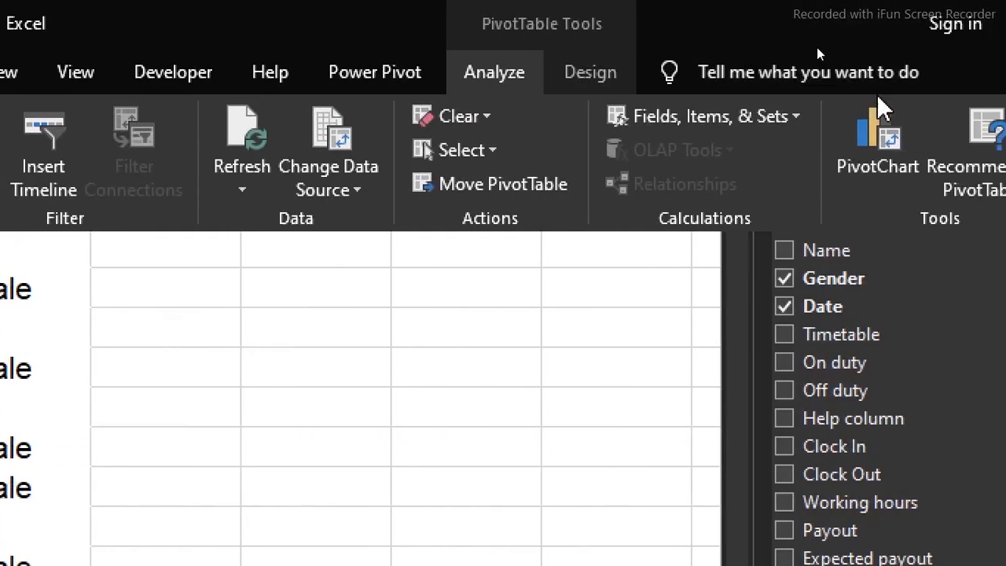
pyautogui.click(851, 141)
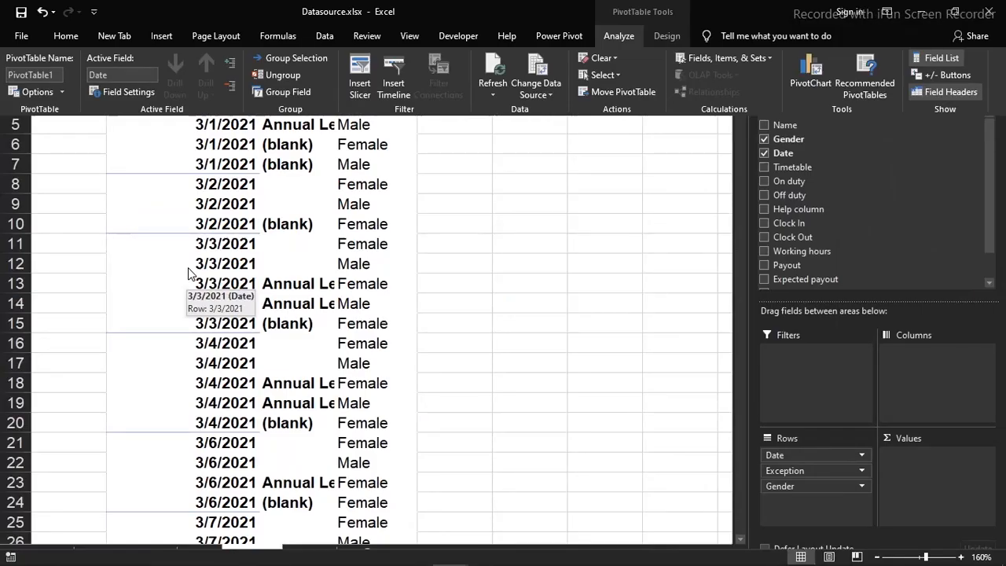
# Add the Name, Timetable and Payout fields to the PivotTable rows beneath Gender
pyautogui.click(398, 163)
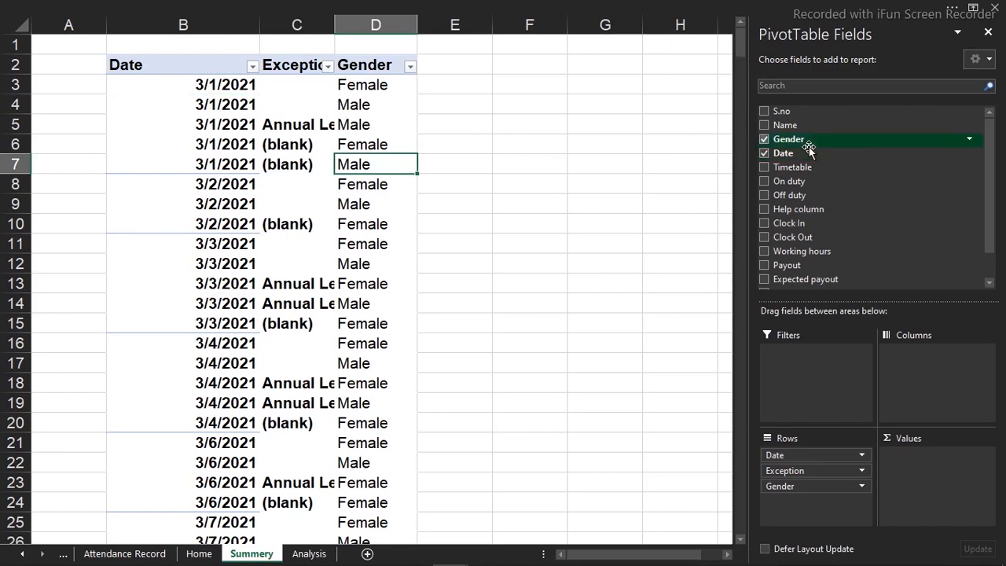
pyautogui.click(764, 126)
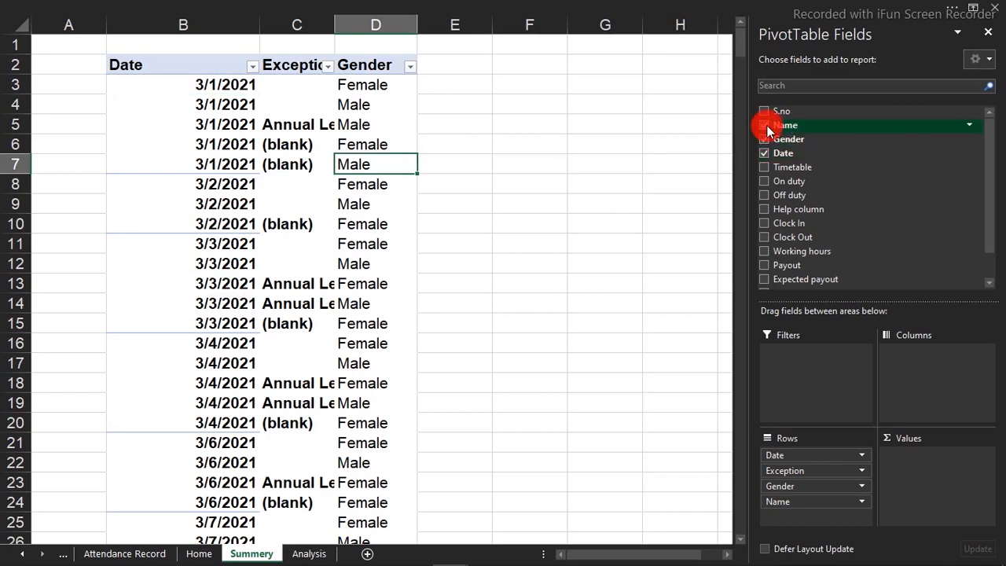
pyautogui.click(764, 167)
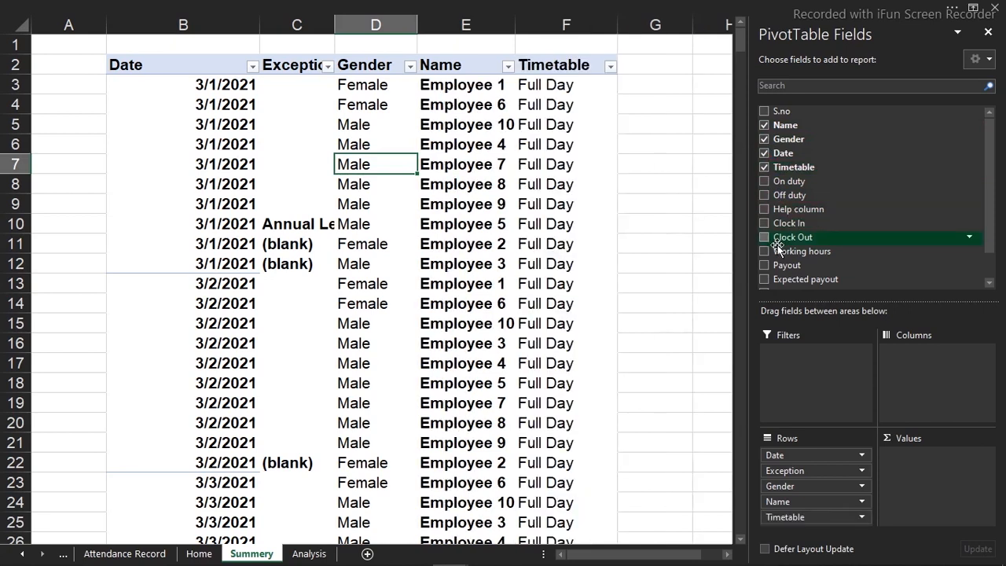
pyautogui.click(764, 265)
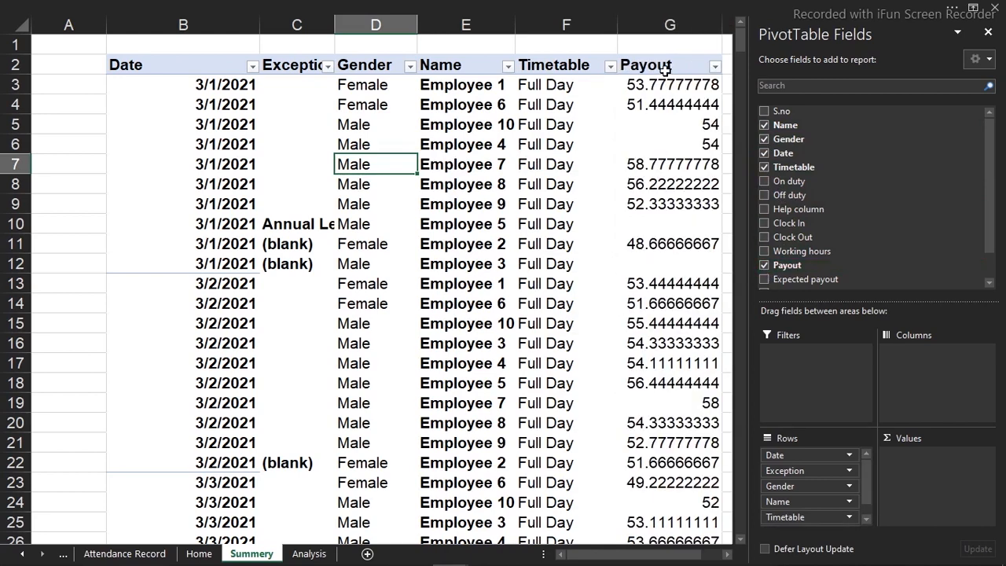
# Format the PivotTable's Payout column in Comma Style with two decimal places
pyautogui.click(666, 25)
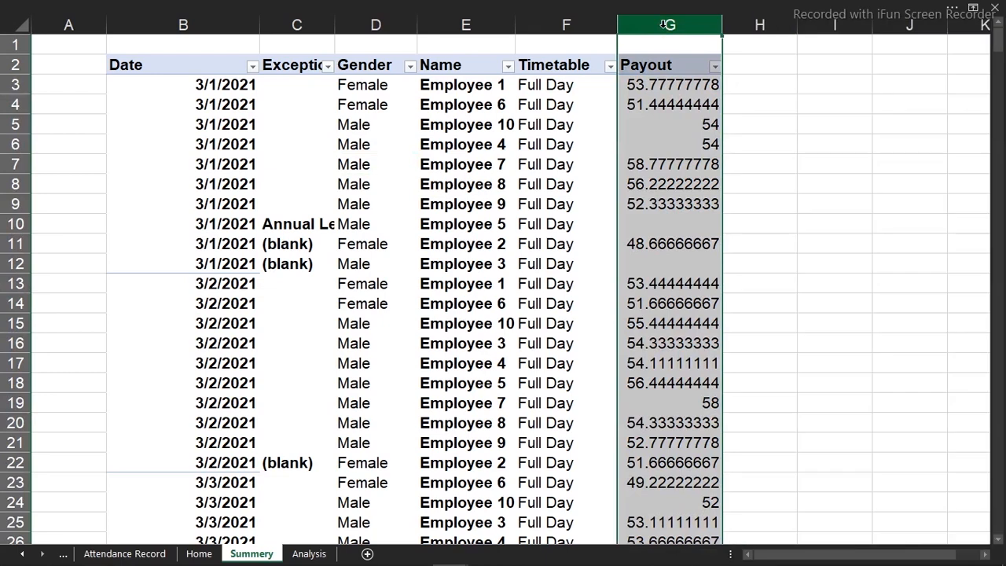
pyautogui.click(478, 5)
pyautogui.click(483, 86)
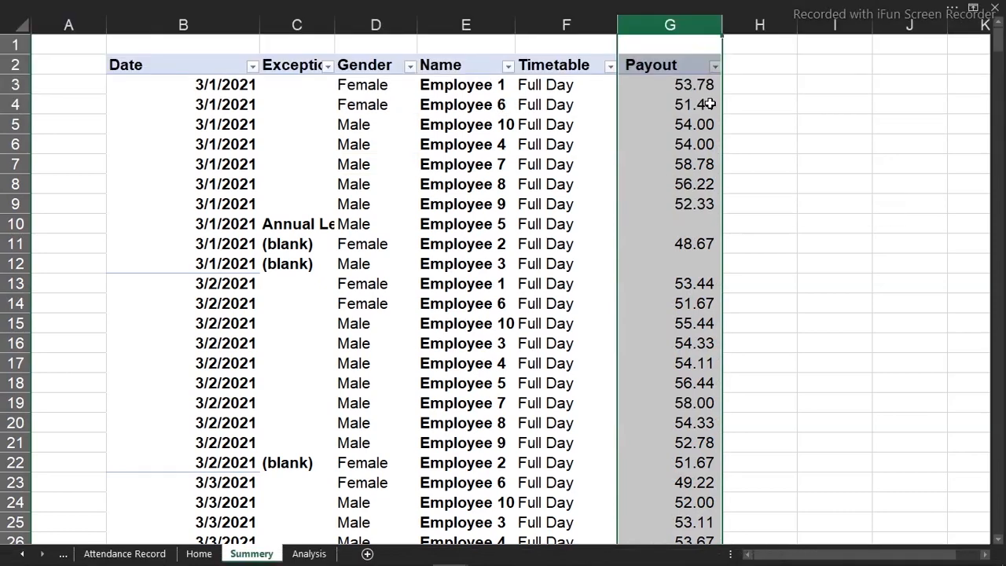
pyautogui.click(708, 104)
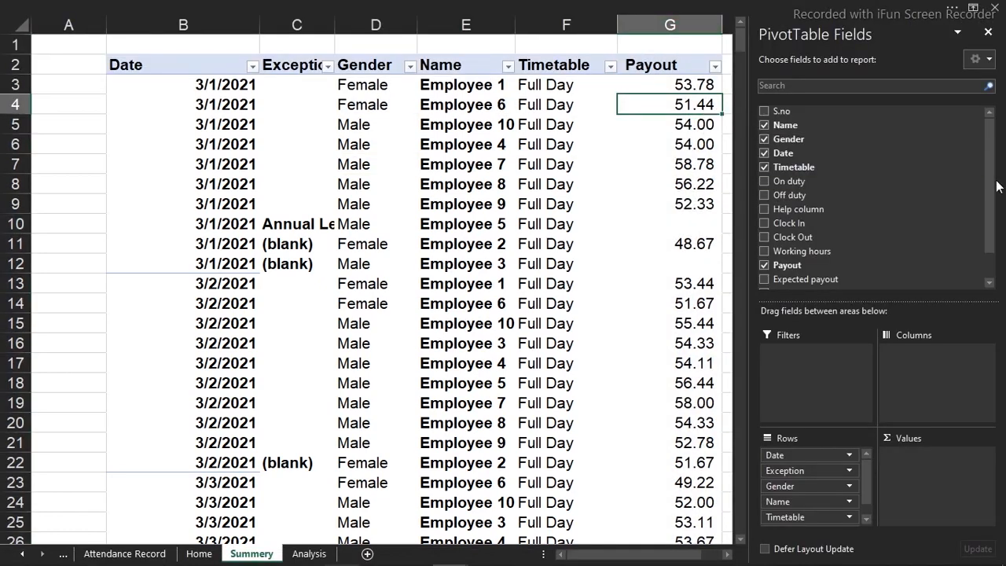
# On the Attendance Record sheet, insert a new column O directly after the Exception column
pyautogui.scroll(-1, 999, 213)
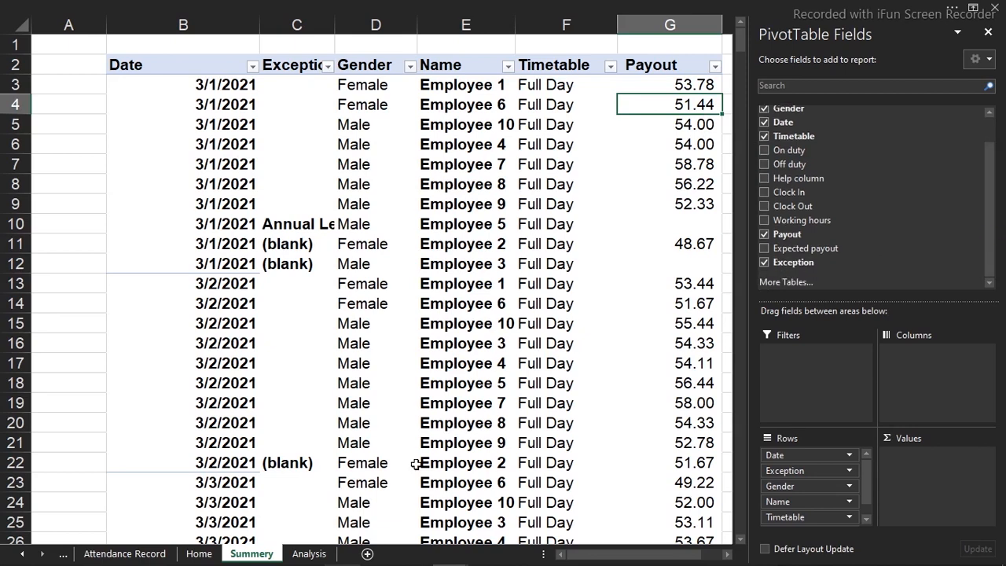
pyautogui.click(137, 555)
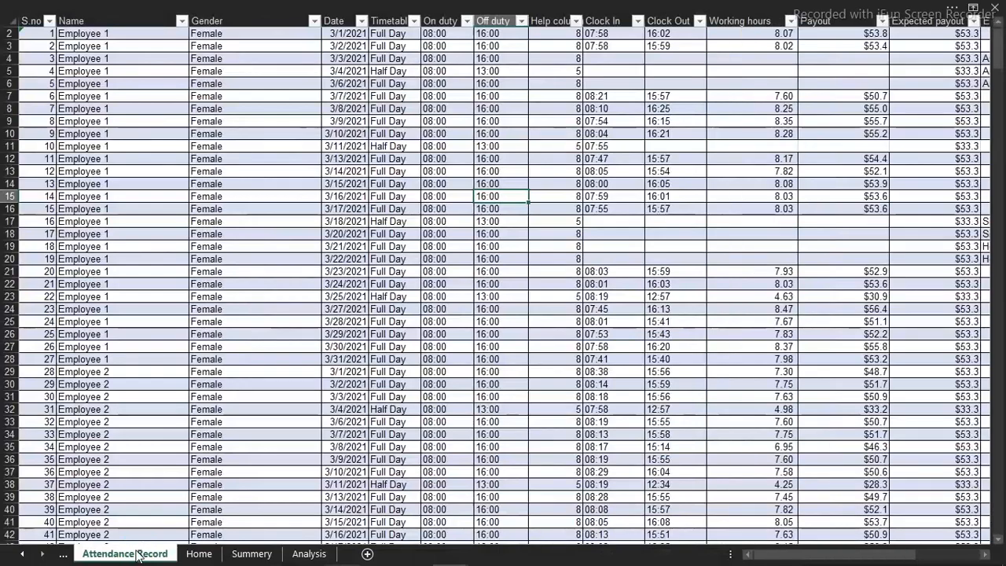
pyautogui.moveTo(759, 554); pyautogui.dragTo(882, 541)
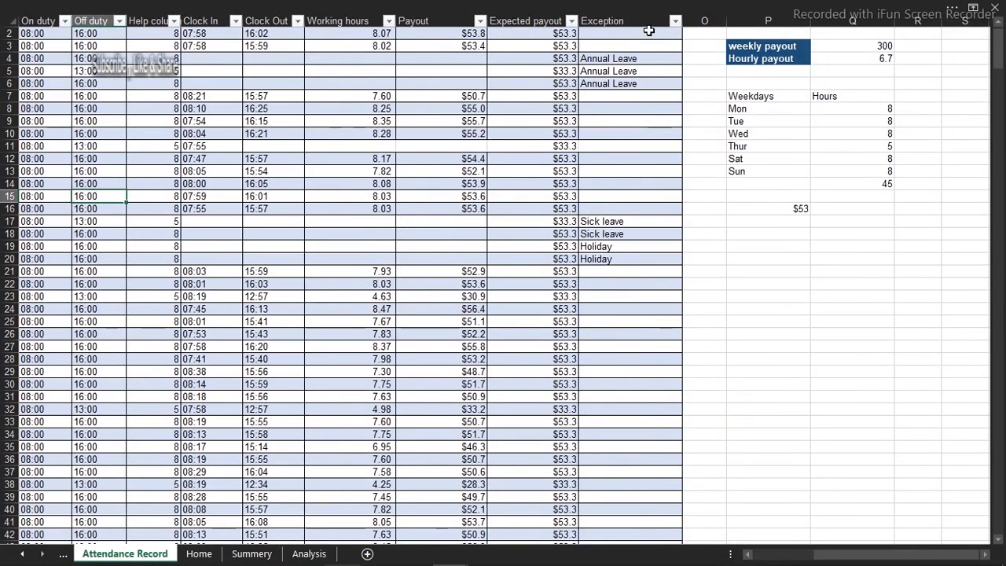
pyautogui.click(700, 14)
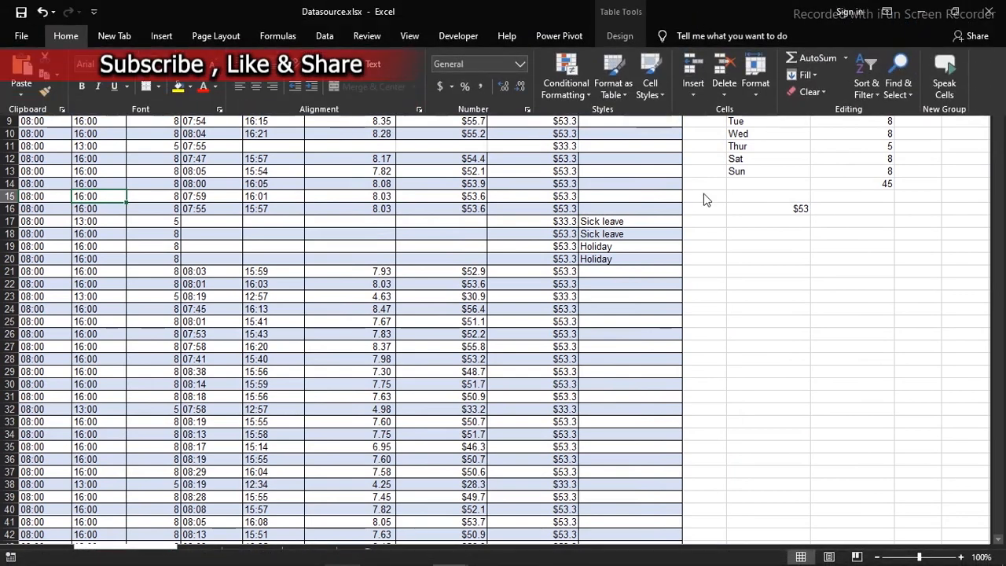
pyautogui.click(706, 199)
pyautogui.click(696, 19)
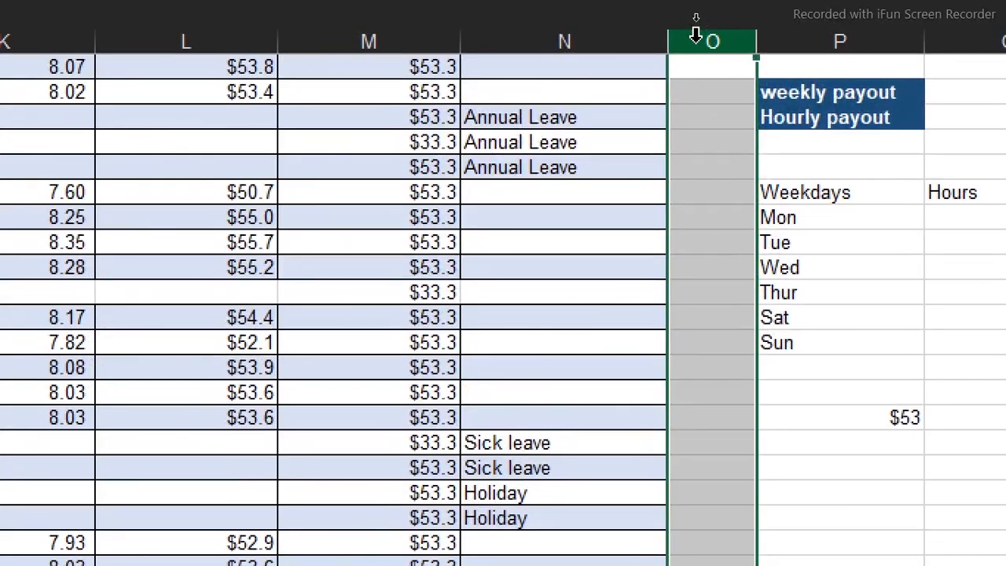
pyautogui.rightClick(695, 18)
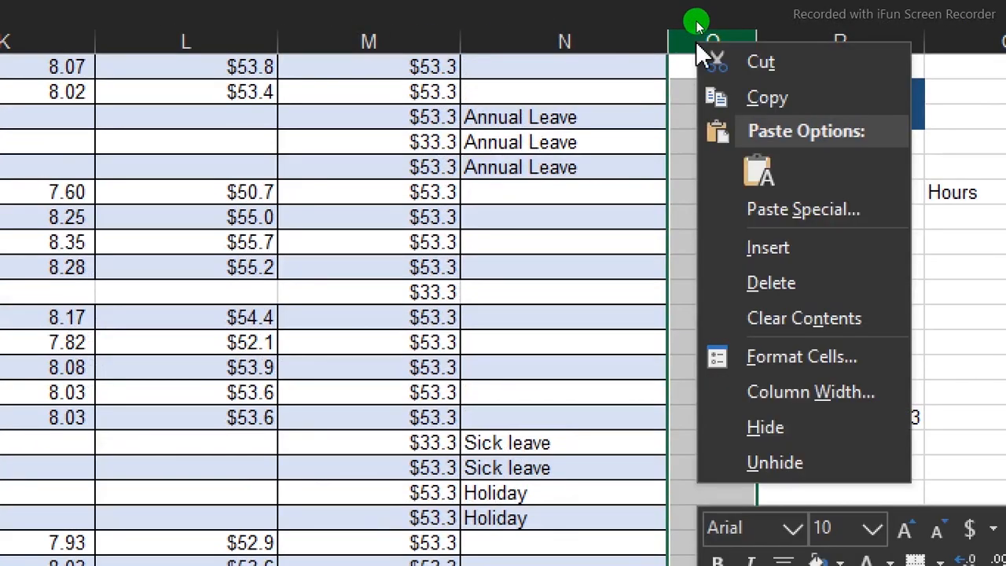
pyautogui.click(790, 250)
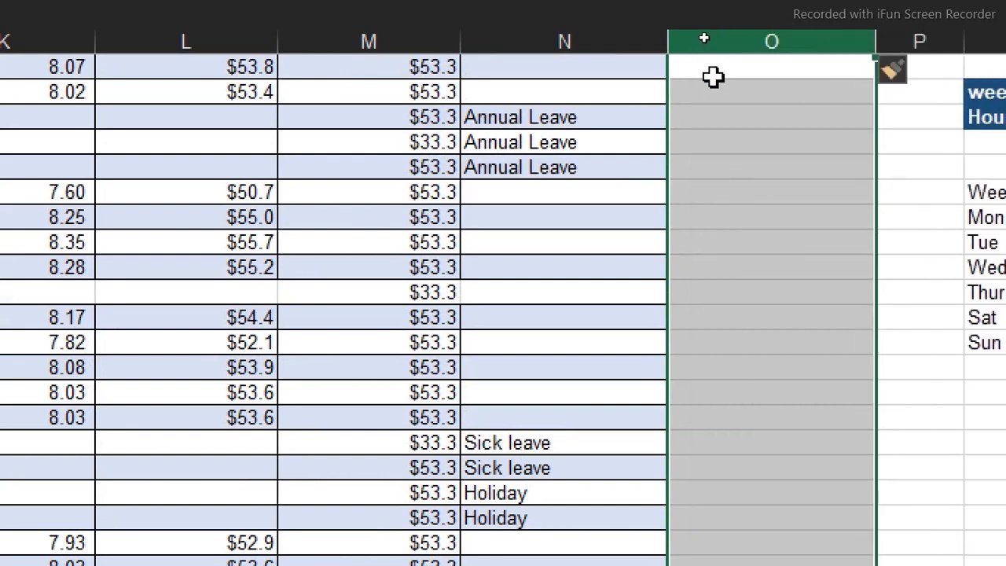
# Enter the header Weekday in cell O1 to extend the attendance table with a new column
pyautogui.click(703, 69)
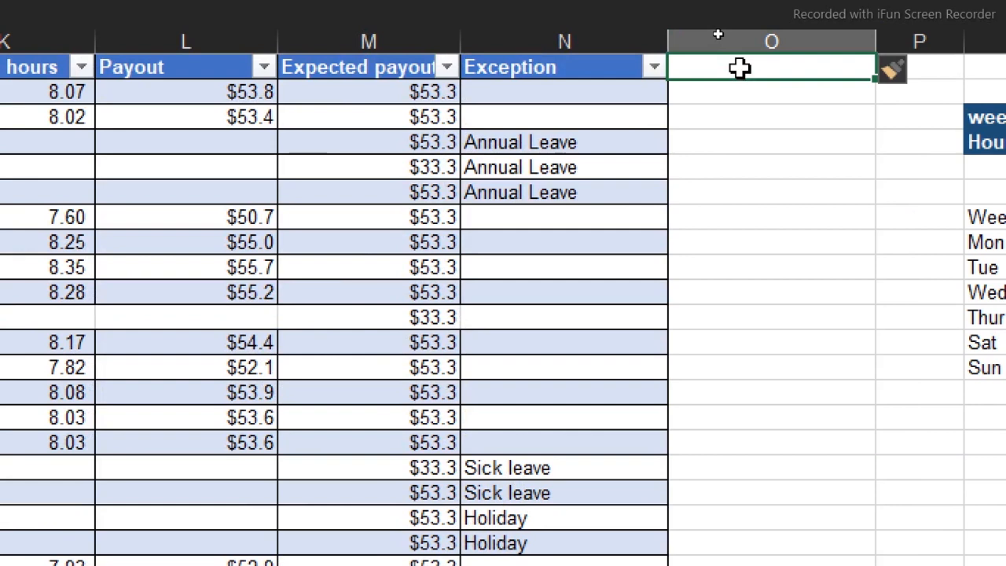
pyautogui.write('Weekday')
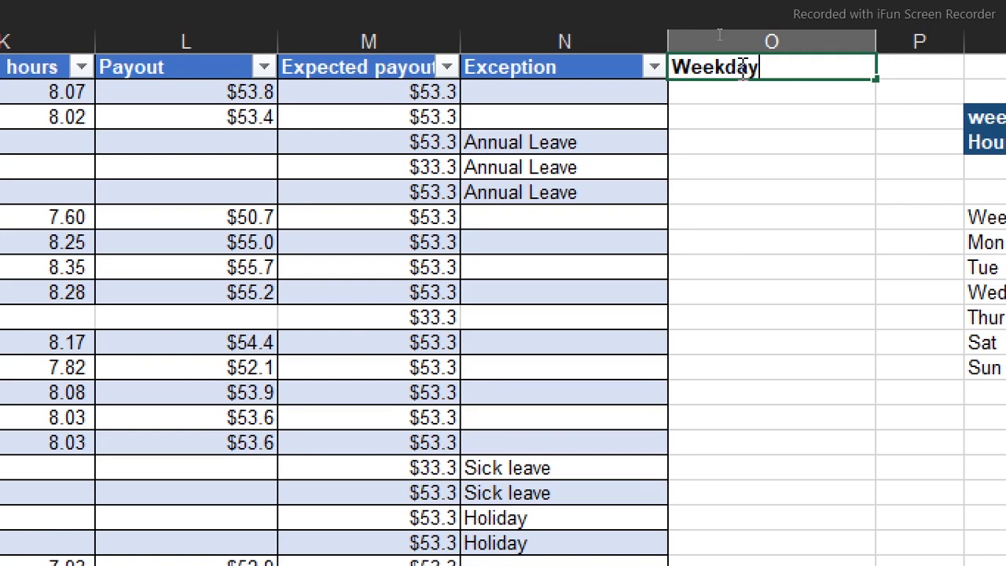
pyautogui.press('Return')
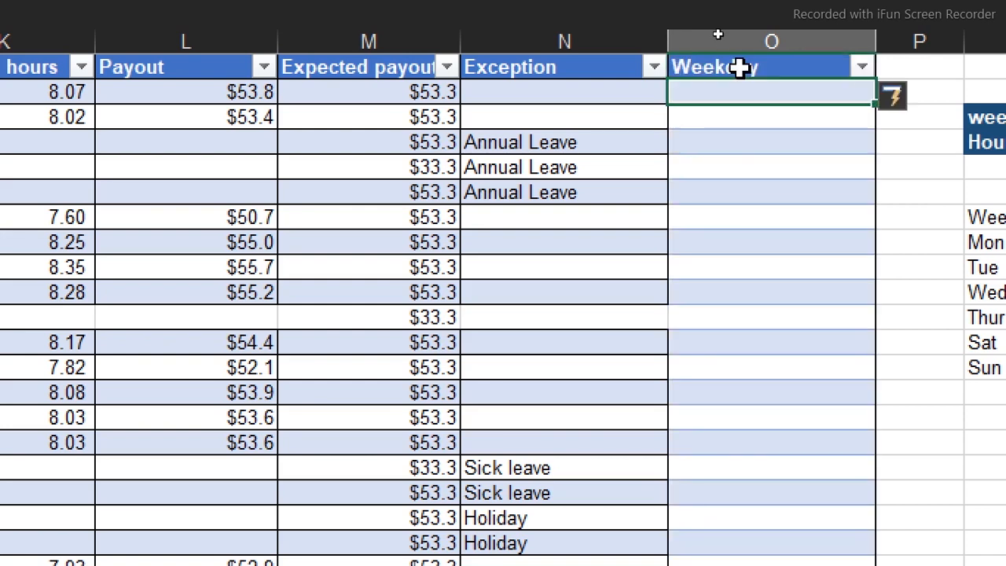
# Fill the Weekday column with a WEEKDAY formula in O2 that references the Date in D2
pyautogui.press('F2')
pyautogui.write('=ww')
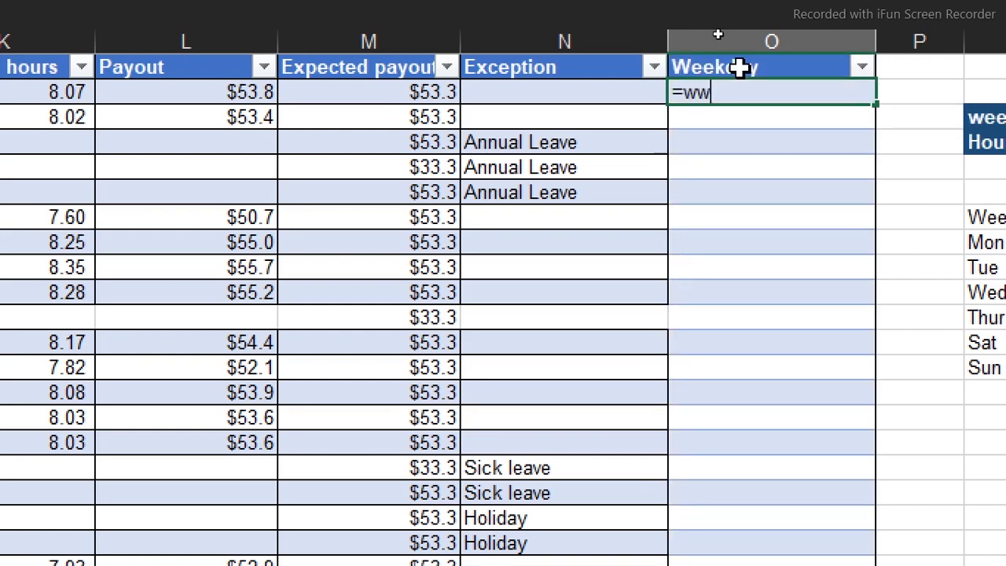
pyautogui.press('BackSpace')
pyautogui.write('eek')
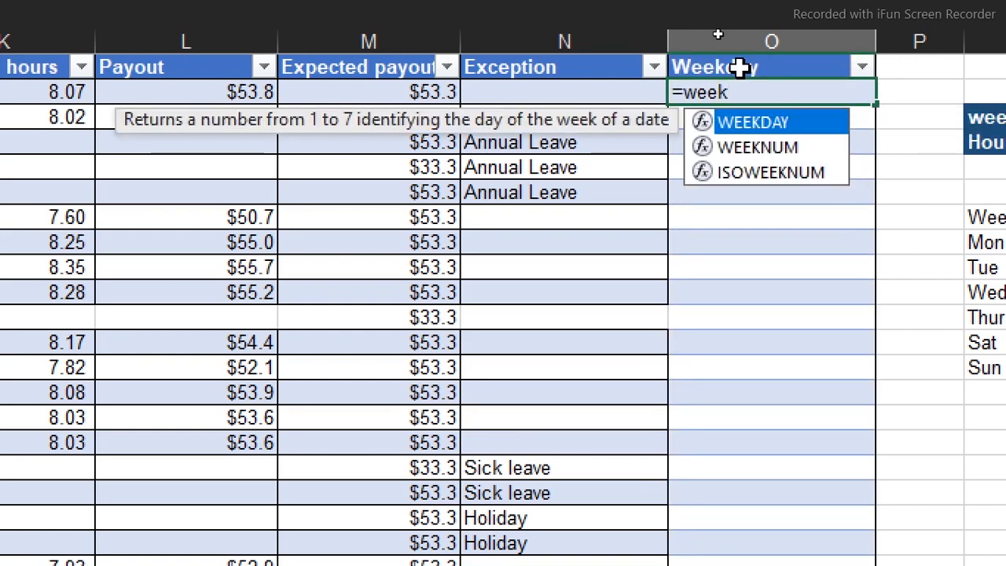
pyautogui.press('Tab')
pyautogui.hscroll(-5, 129, 79)
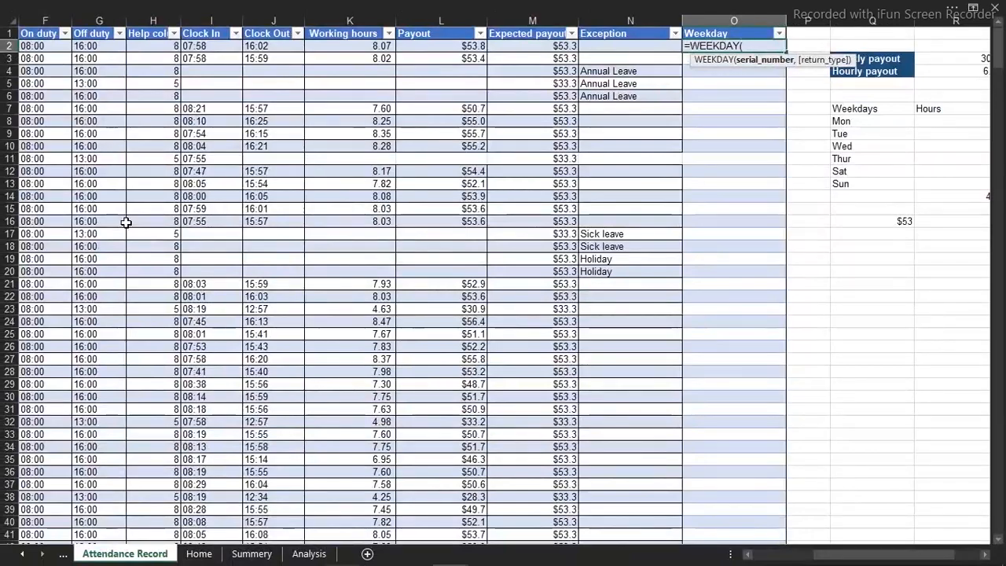
pyautogui.click(753, 557)
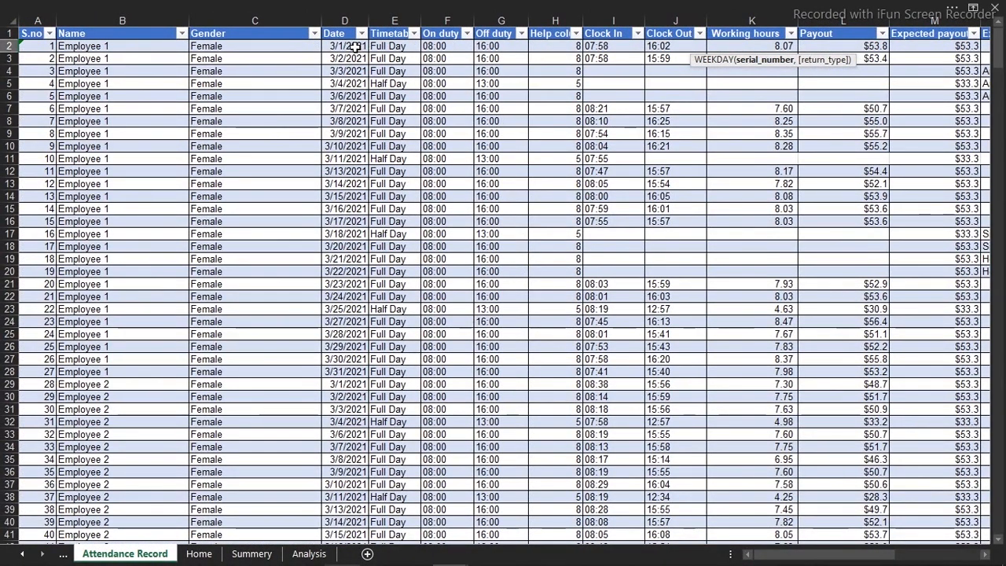
pyautogui.click(354, 46)
pyautogui.press('Return')
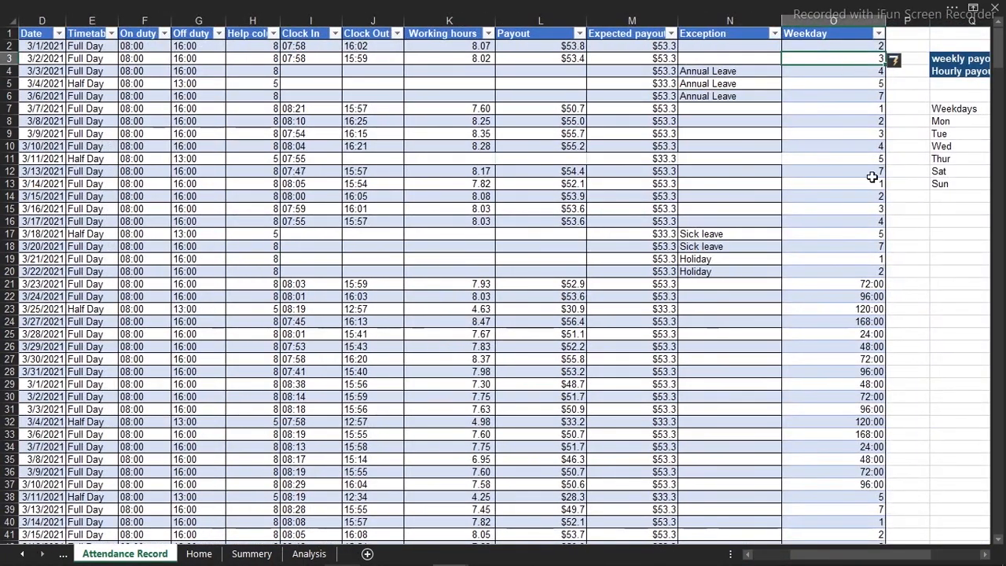
# Check the Weekday column down to its last row and apply the custom number format ddd to the whole column
pyautogui.click(849, 302)
pyautogui.hotkey('ctrl', 'Down')
pyautogui.click(859, 238)
pyautogui.hotkey('ctrl', 'Down')
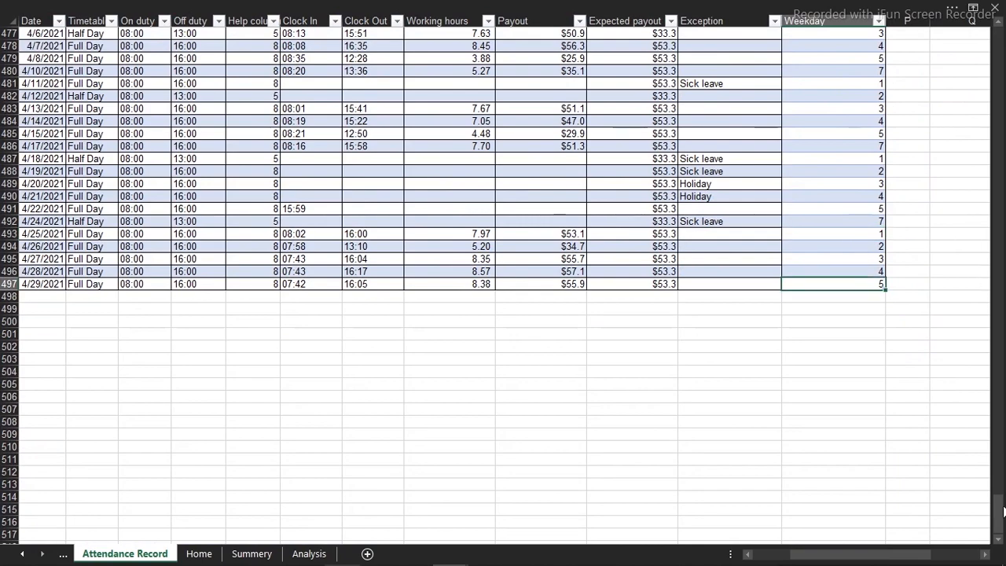
pyautogui.moveTo(998, 513); pyautogui.dragTo(1000, 34)
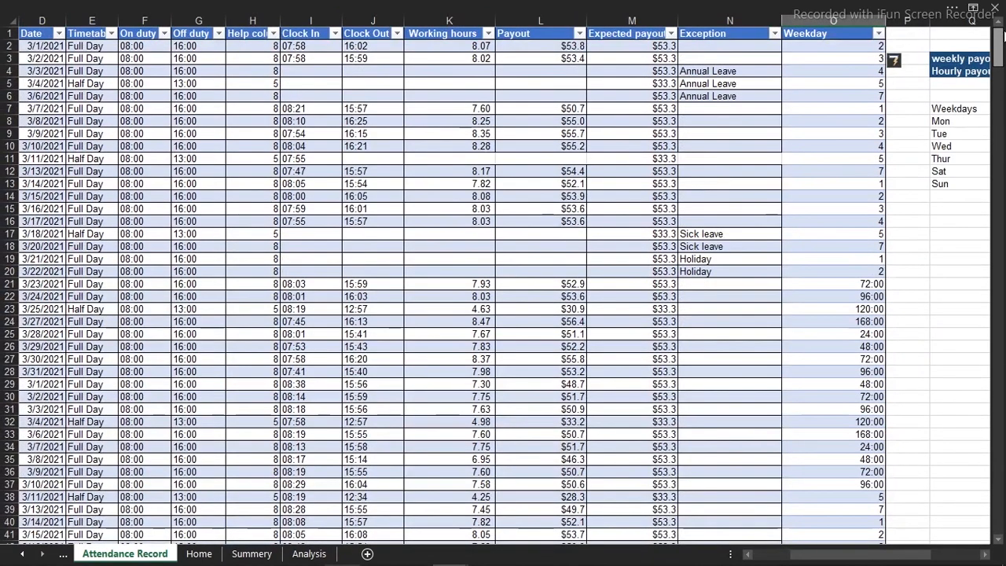
pyautogui.click(822, 22)
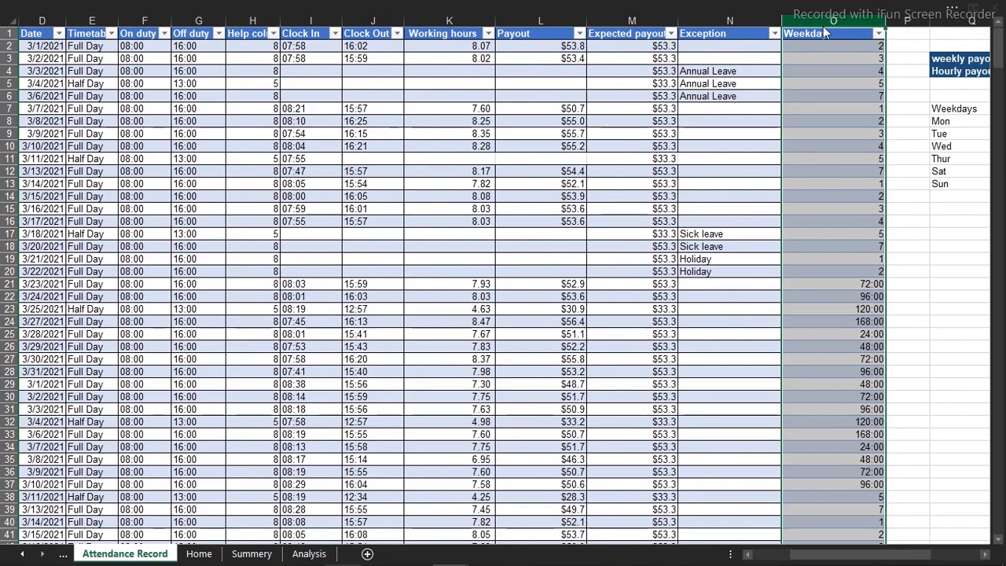
pyautogui.hotkey('ctrl', '1')
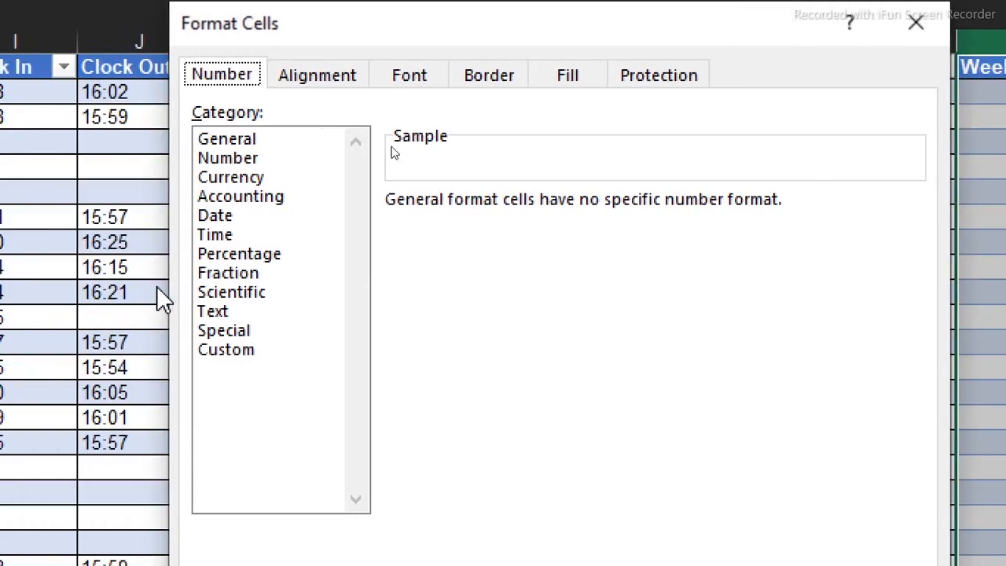
pyautogui.click(236, 351)
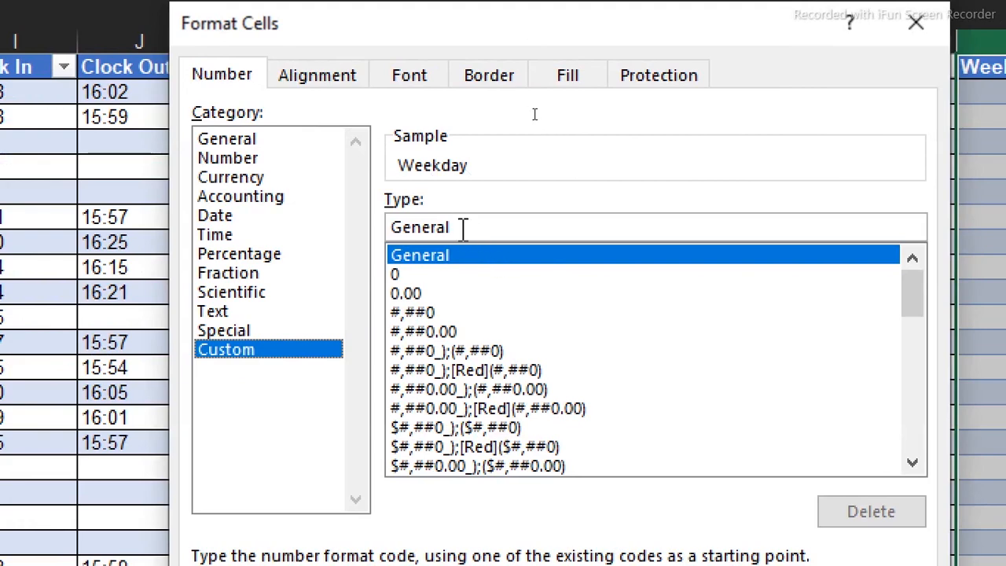
pyautogui.moveTo(461, 226); pyautogui.dragTo(357, 225)
pyautogui.write('ddd')
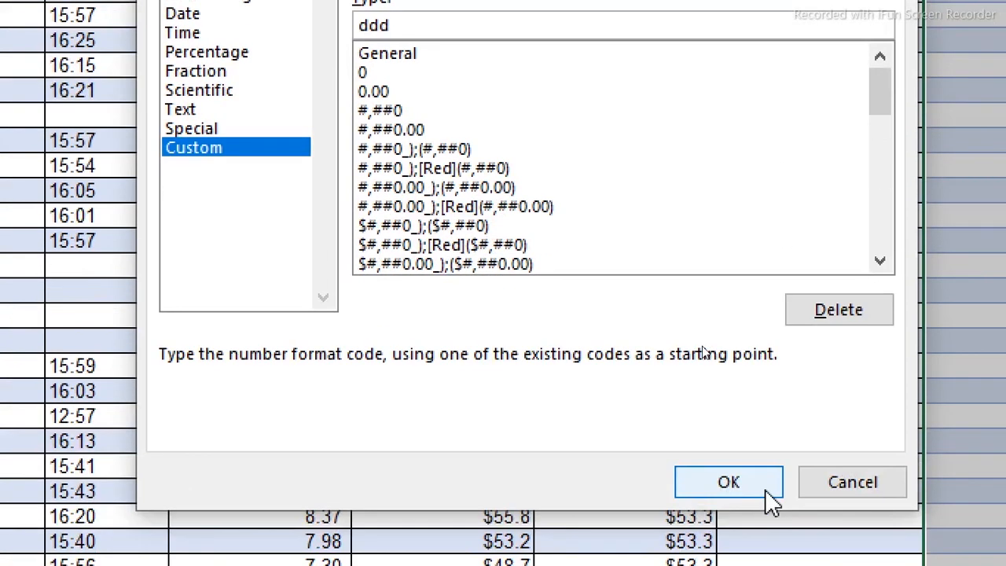
pyautogui.click(729, 481)
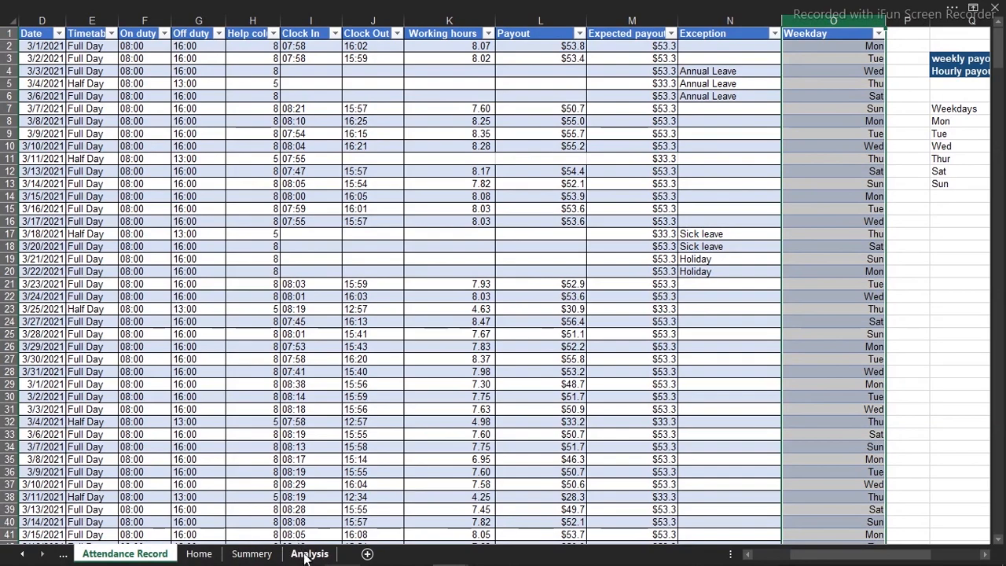
# Refresh the PivotTable on the Summery sheet so its source includes the new Weekday column
pyautogui.click(252, 553)
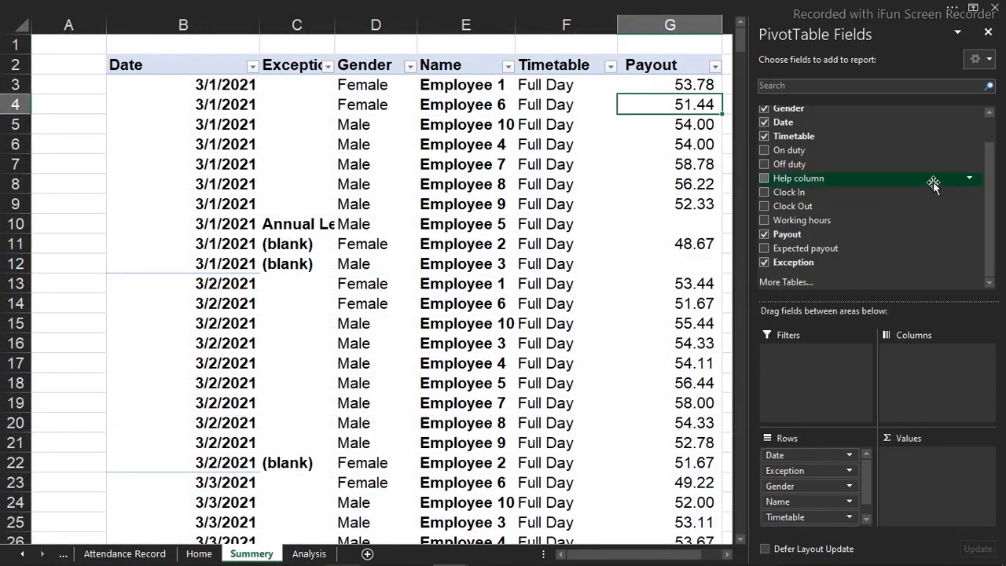
pyautogui.moveTo(988, 197); pyautogui.dragTo(988, 167)
pyautogui.click(980, 152)
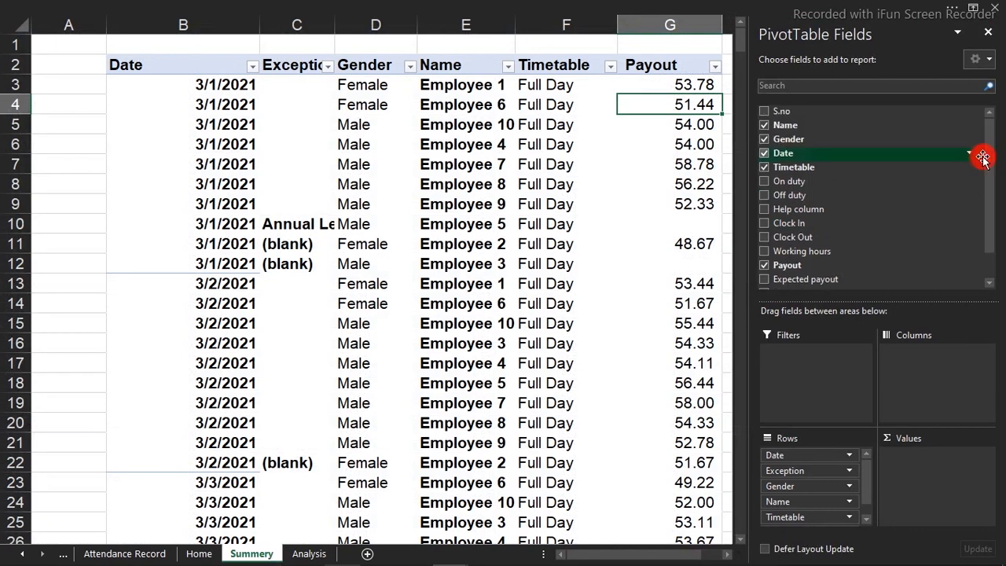
pyautogui.click(558, 185)
pyautogui.rightClick(558, 186)
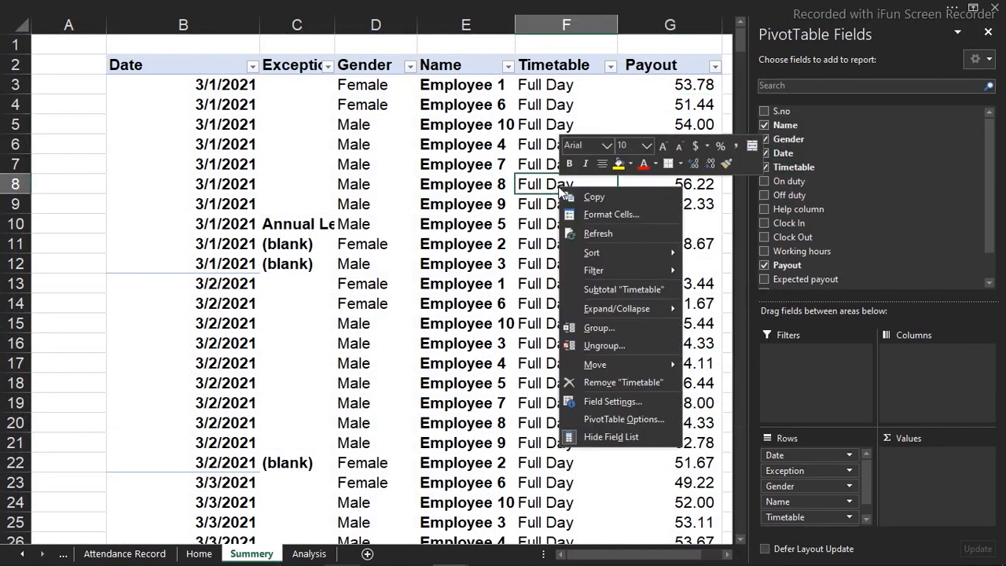
pyautogui.click(607, 234)
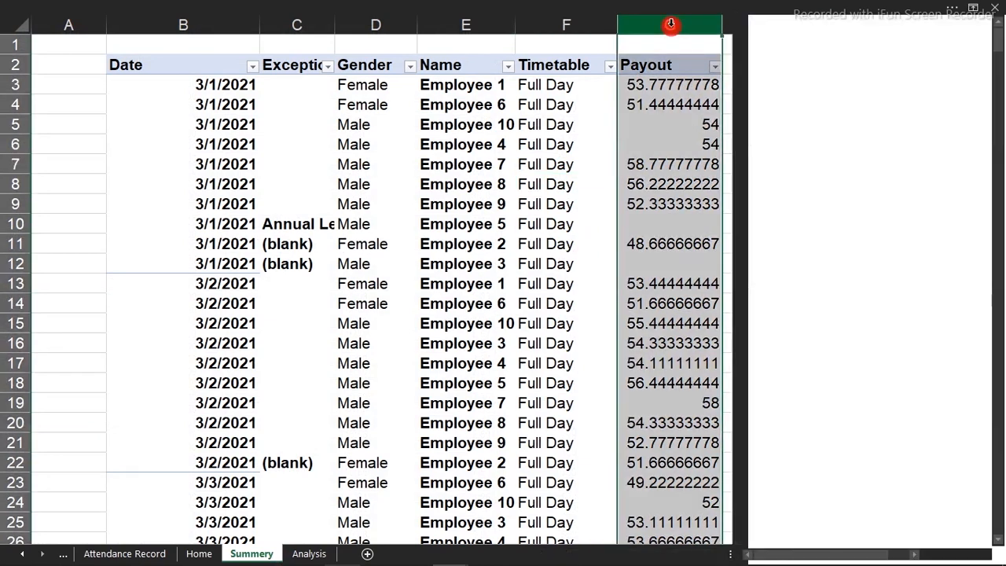
# Apply the comma number style to the PivotTable's Payout column G
pyautogui.click(670, 23)
pyautogui.click(516, 7)
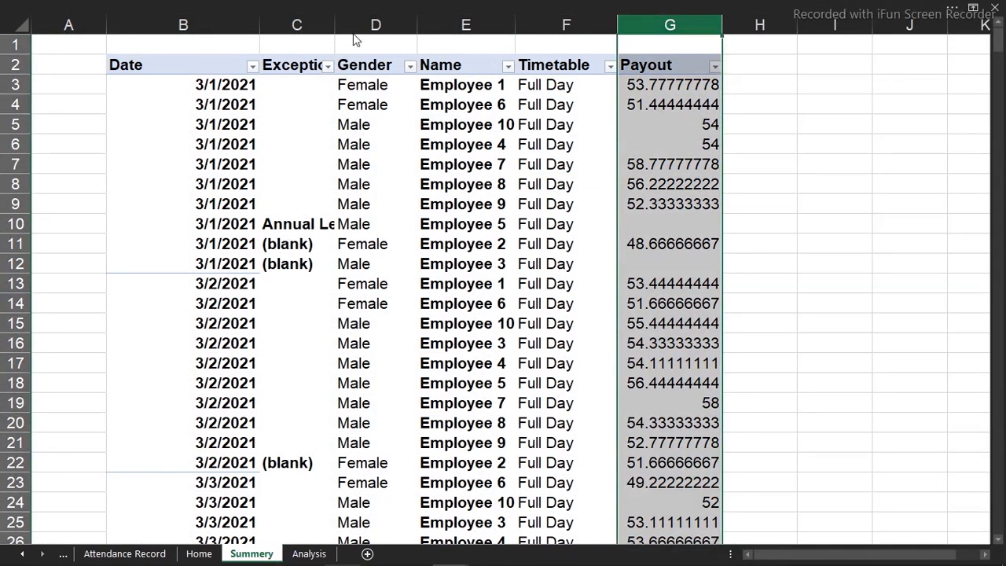
pyautogui.click(481, 87)
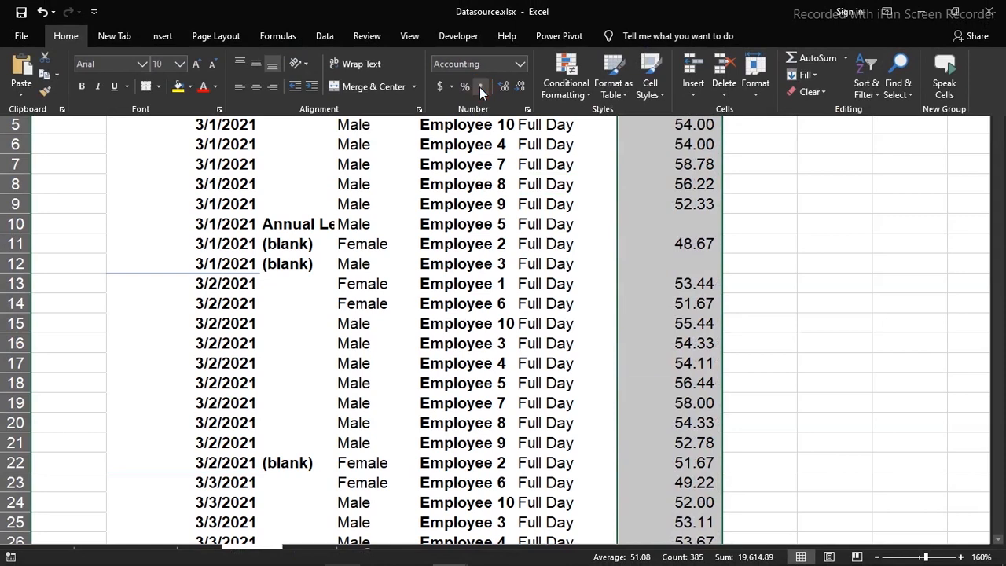
# Add the Weekday field and the Expected payout field to the Summery PivotTable
pyautogui.click(690, 221)
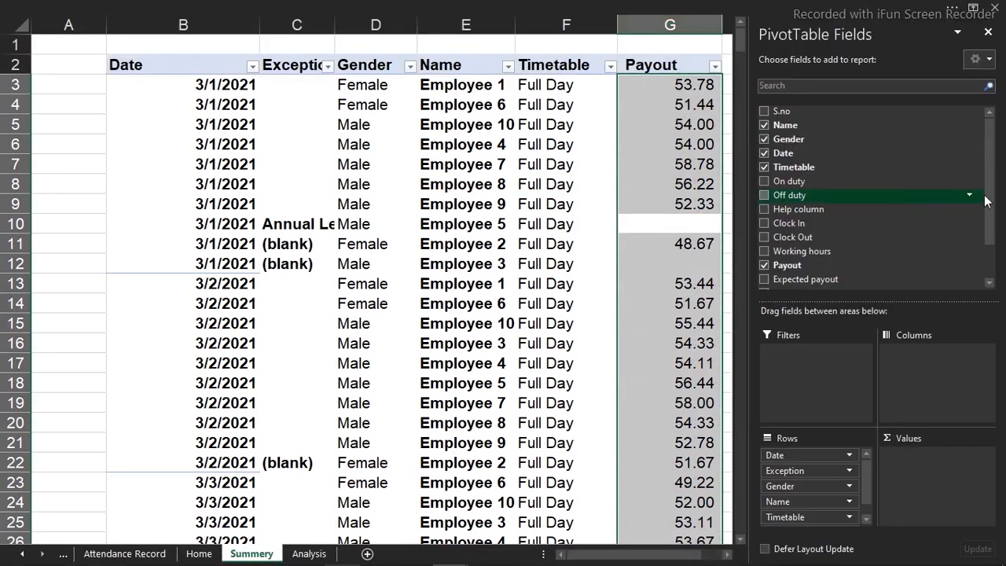
pyautogui.moveTo(988, 202); pyautogui.dragTo(989, 236)
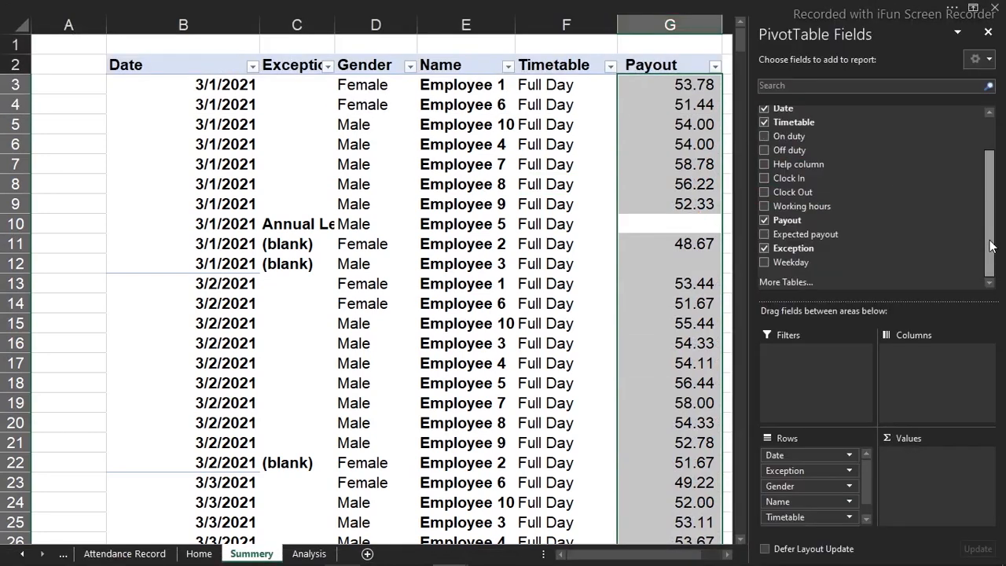
pyautogui.click(768, 262)
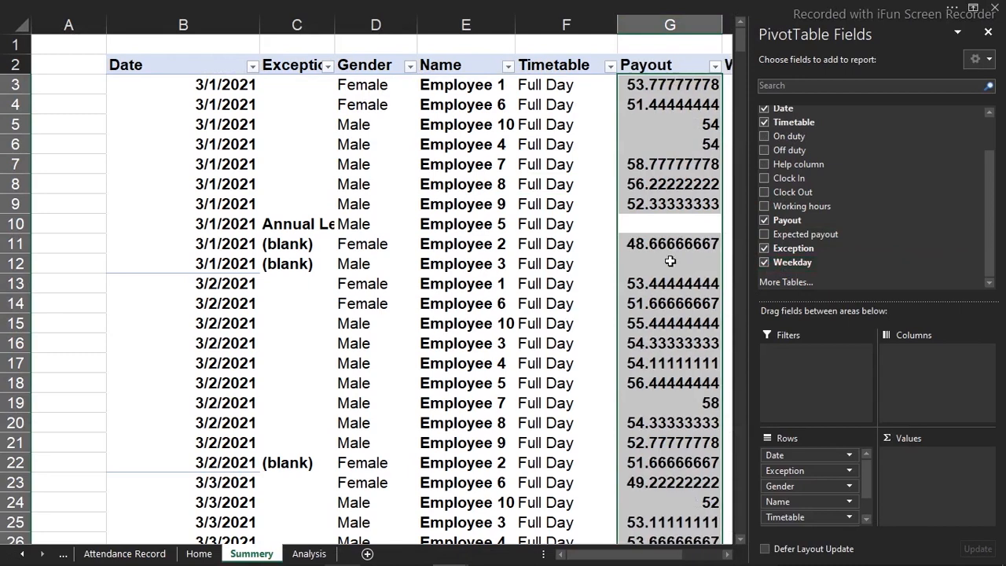
pyautogui.click(658, 313)
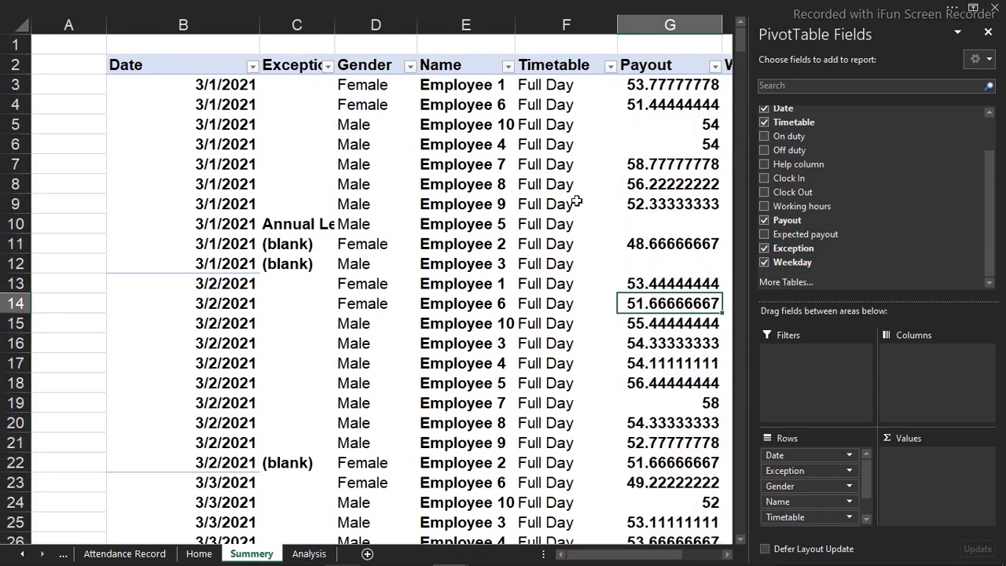
pyautogui.click(47, 258)
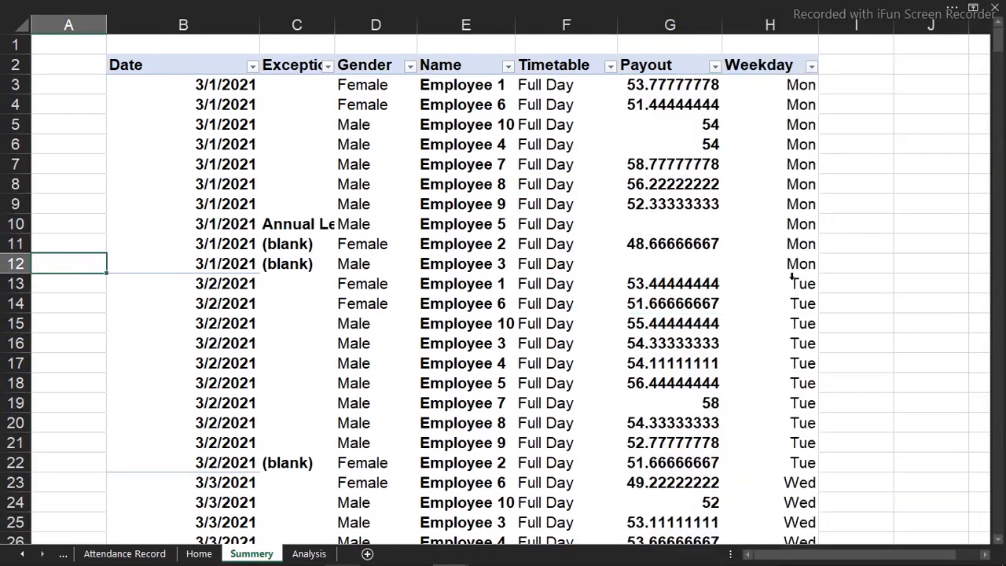
pyautogui.moveTo(718, 292)
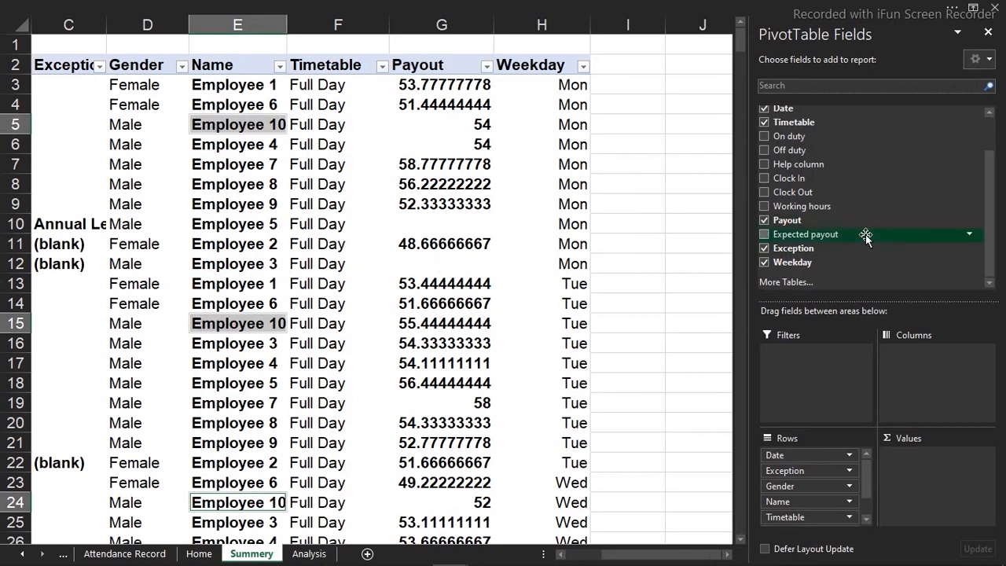
pyautogui.click(764, 235)
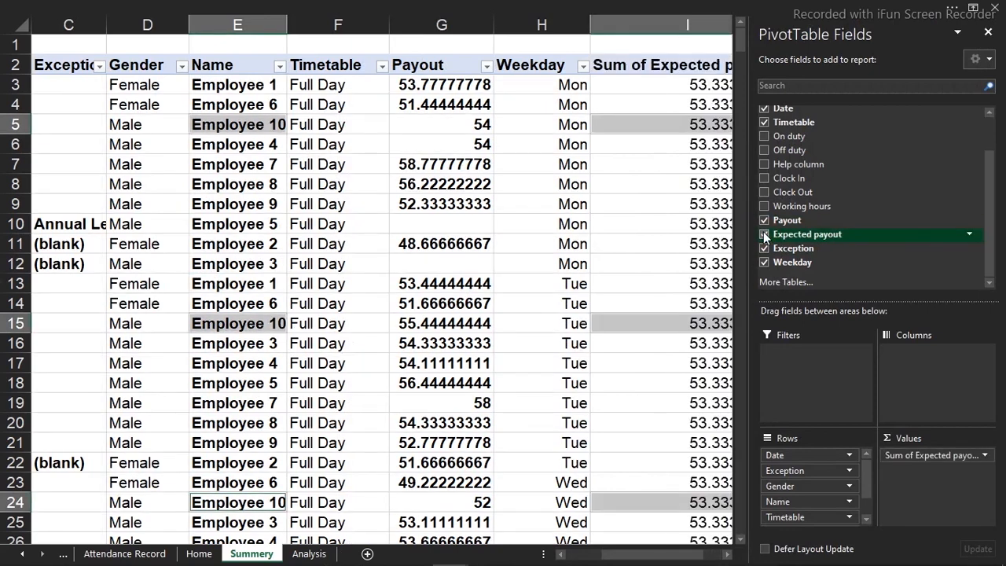
# Format the Payout and Sum of Expected payout columns as Currency with two decimal places and no symbol
pyautogui.click(645, 27)
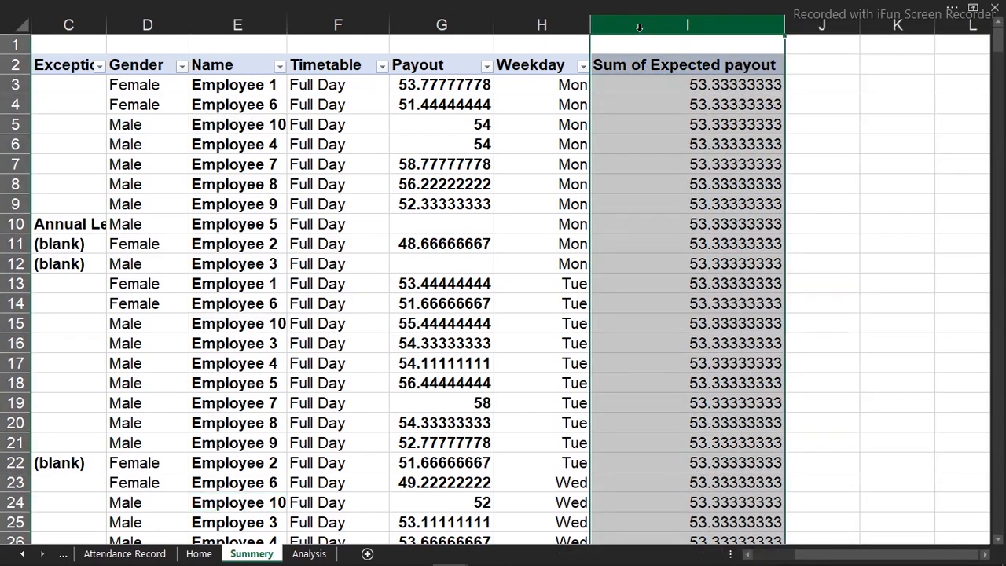
pyautogui.keyDown('ctrl'); pyautogui.click(462, 26); pyautogui.keyUp('ctrl')
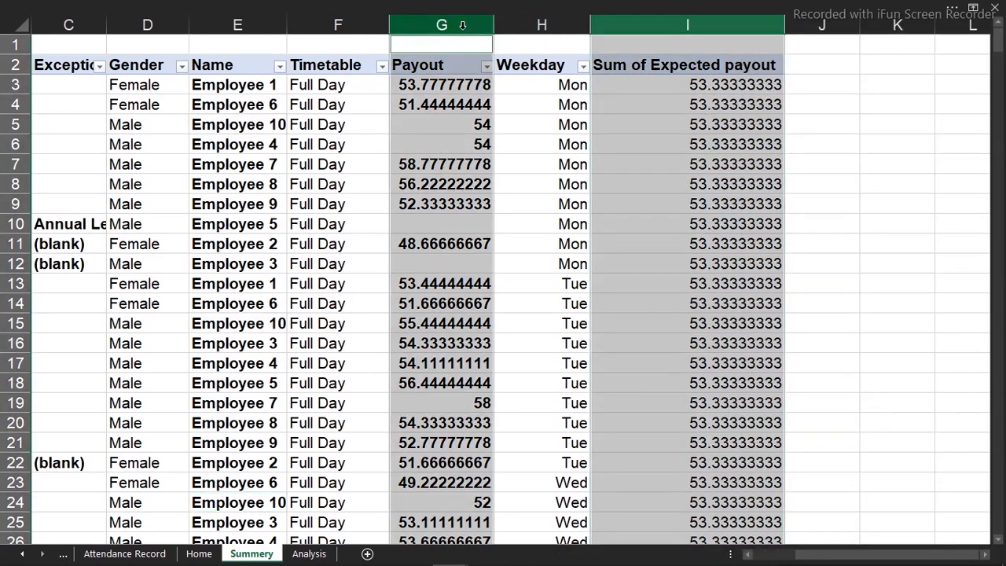
pyautogui.hotkey('ctrl', '1')
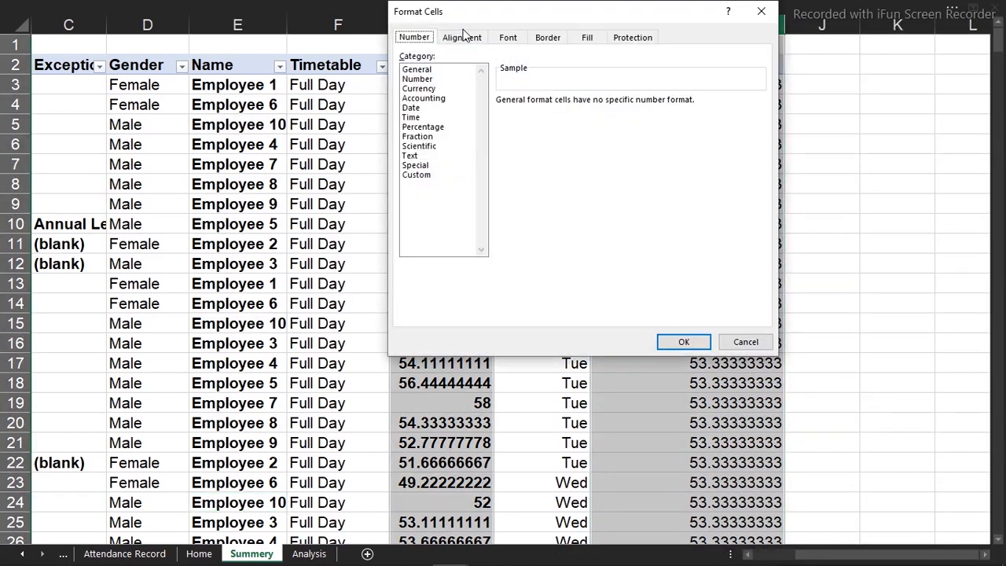
pyautogui.click(425, 80)
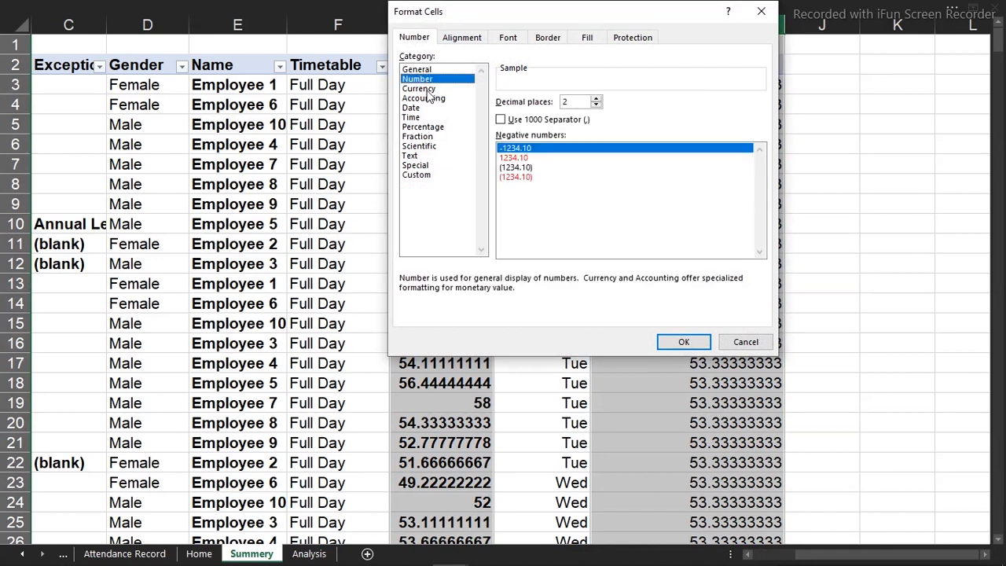
pyautogui.click(424, 89)
pyautogui.click(596, 106)
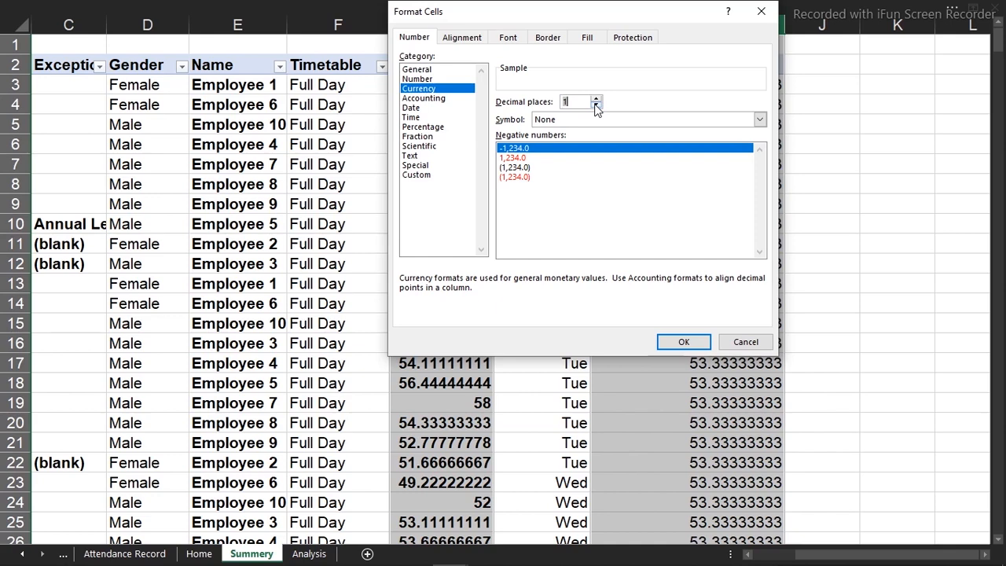
pyautogui.click(596, 99)
pyautogui.click(680, 341)
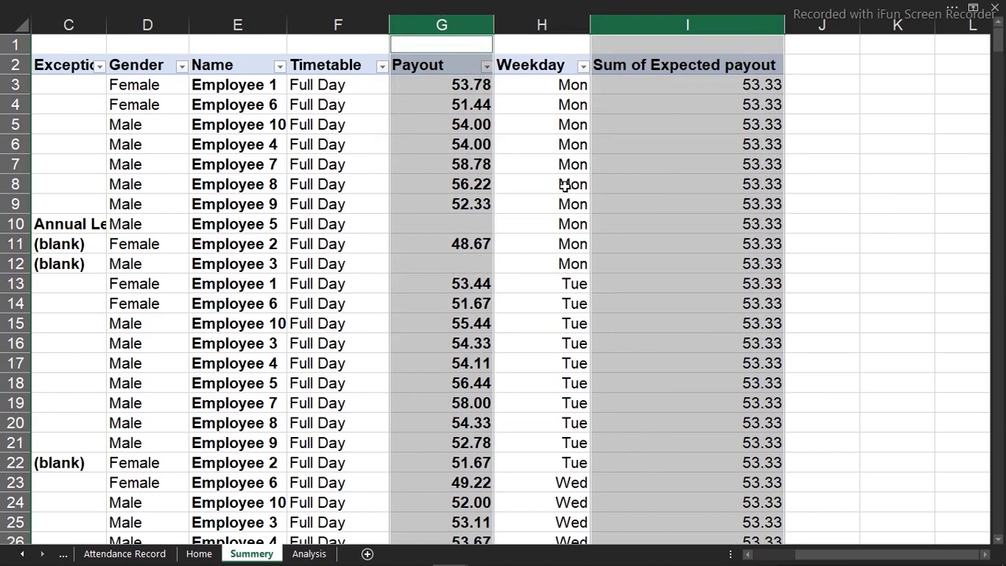
pyautogui.click(474, 148)
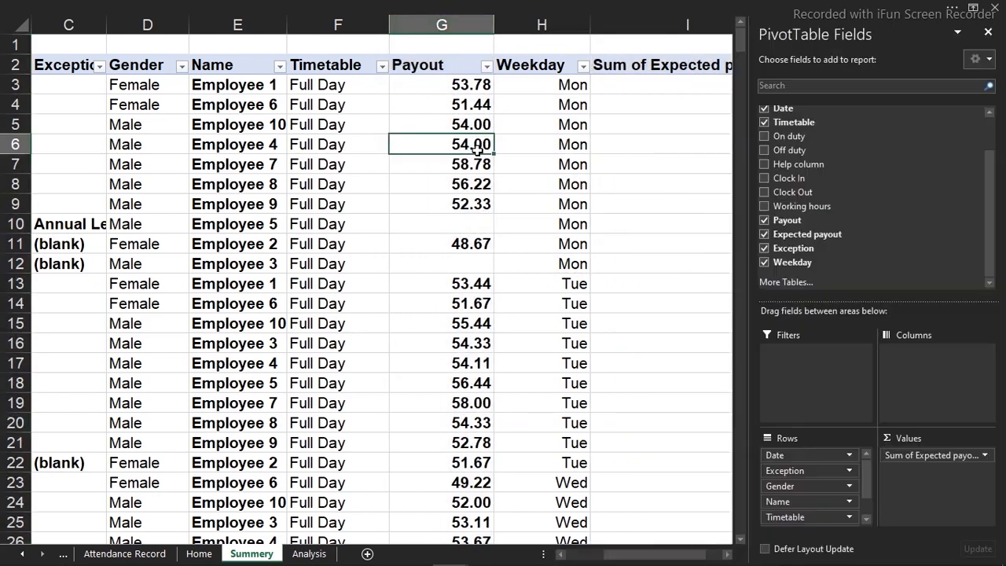
pyautogui.click(551, 49)
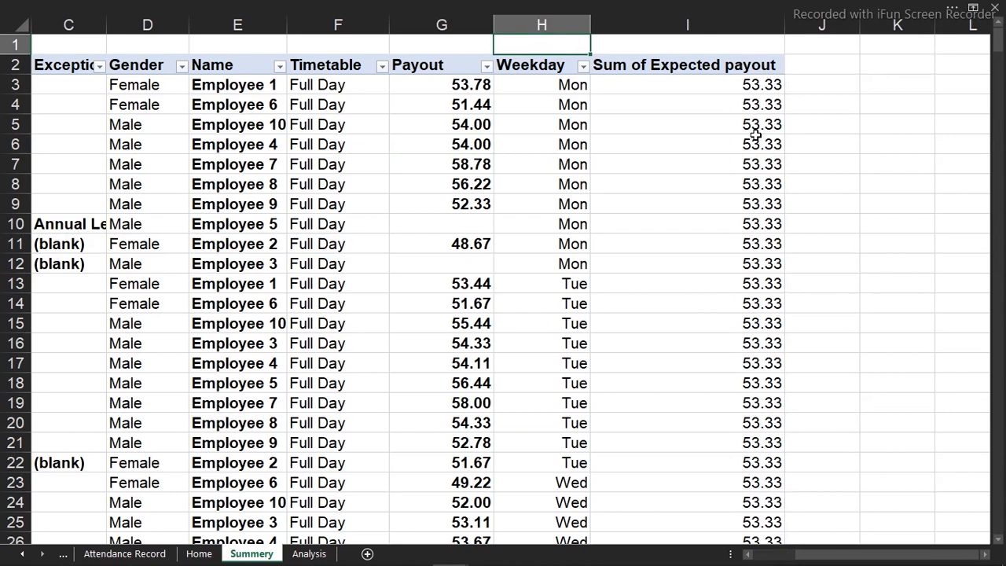
pyautogui.moveTo(755, 135)
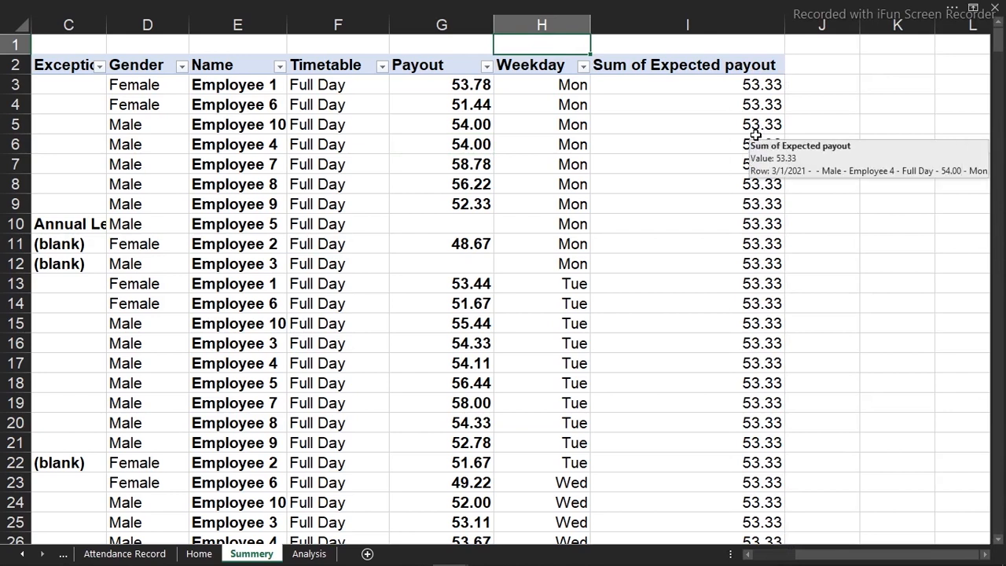
pyautogui.click(472, 87)
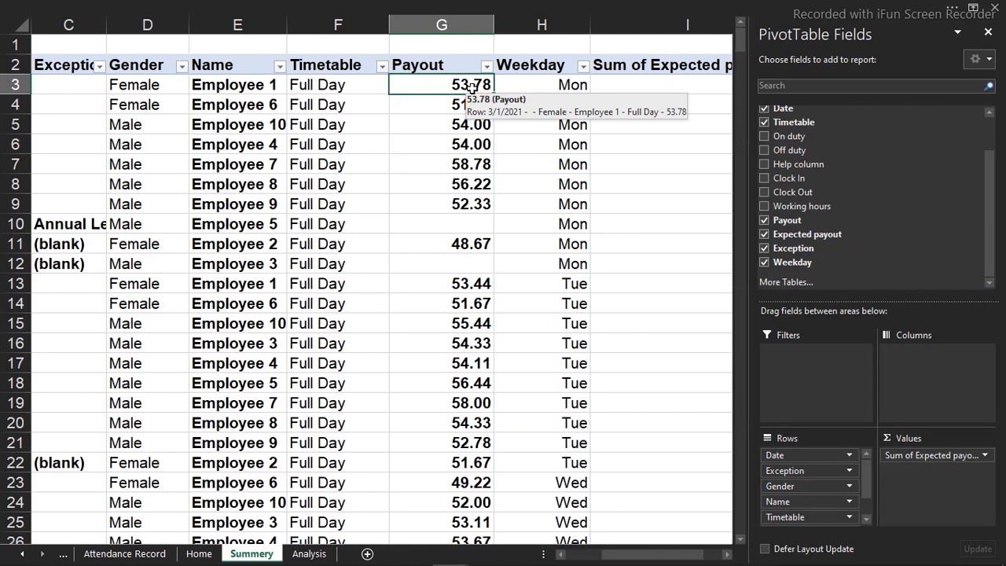
pyautogui.click(536, 47)
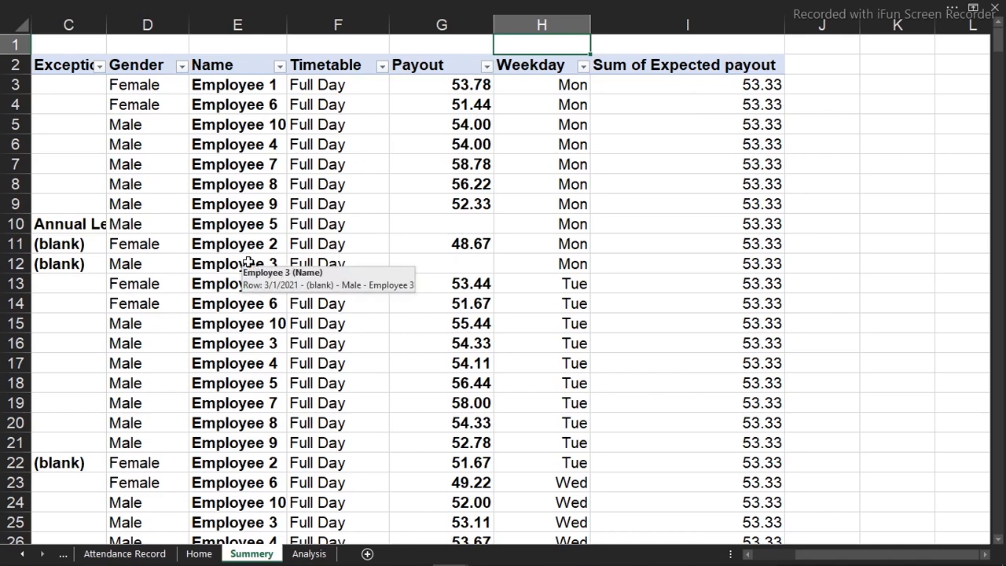
# On the Analysis sheet, calculate Total Employees in C7 with a COUNTA formula over the Summery sheet's column O, minus 1 for the header
pyautogui.click(317, 555)
pyautogui.click(276, 158)
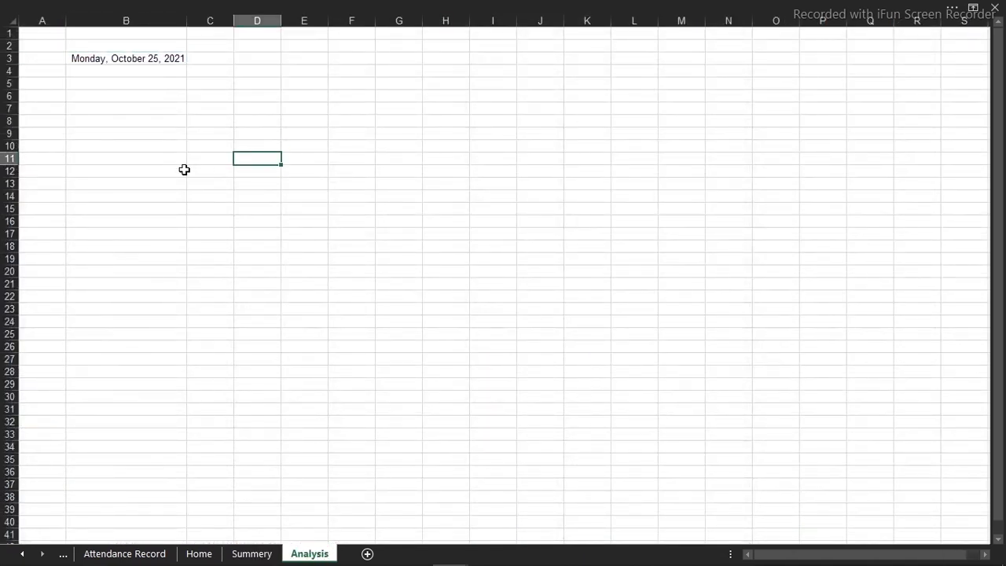
pyautogui.keyDown('ctrl'); pyautogui.scroll(5, 184, 169); pyautogui.keyUp('ctrl')
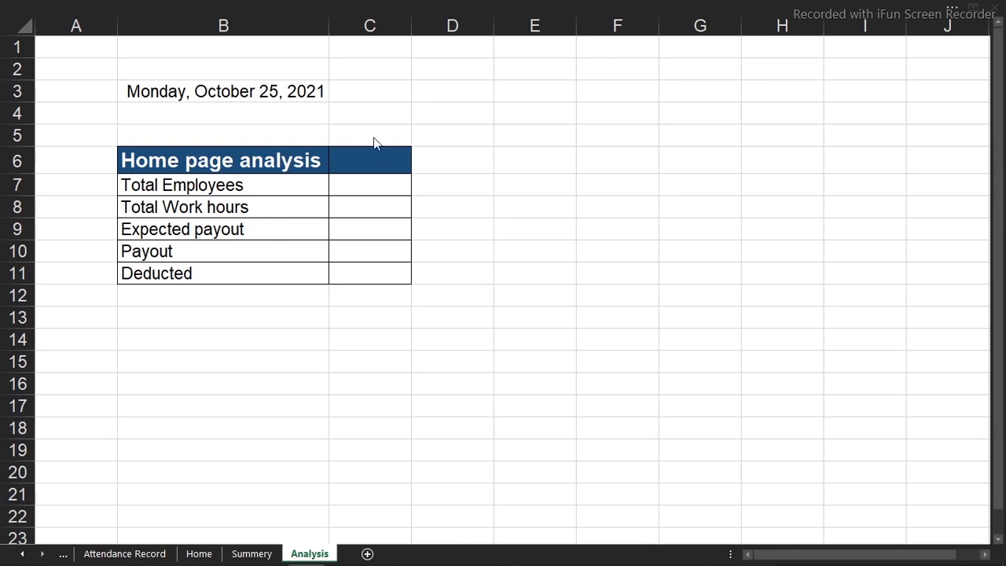
pyautogui.click(378, 181)
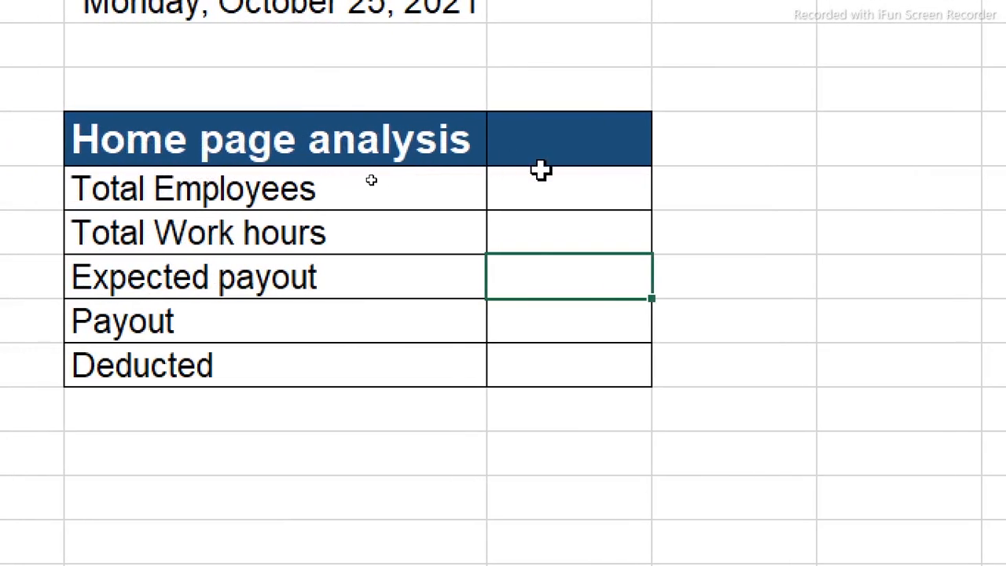
pyautogui.click(602, 187)
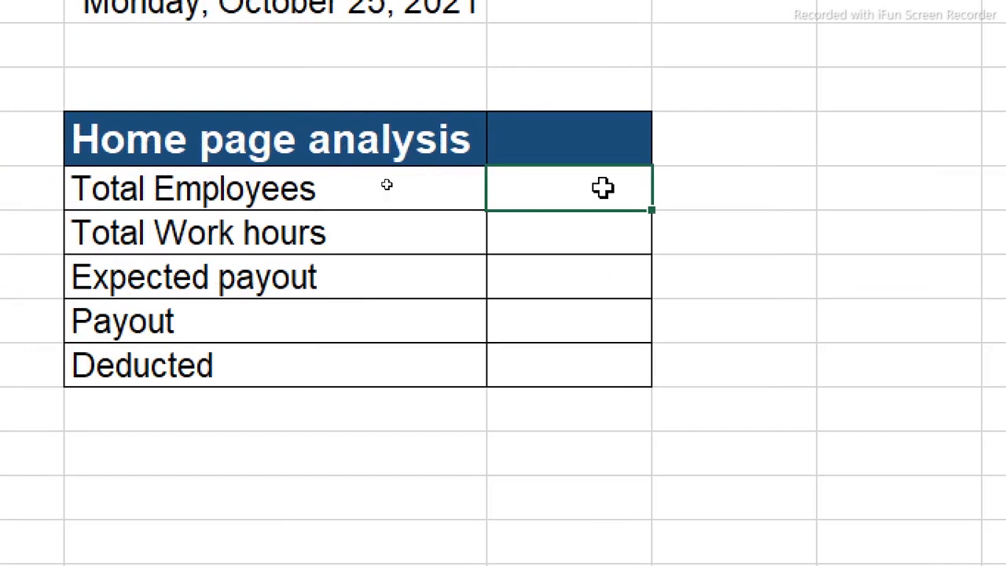
pyautogui.write('=counta')
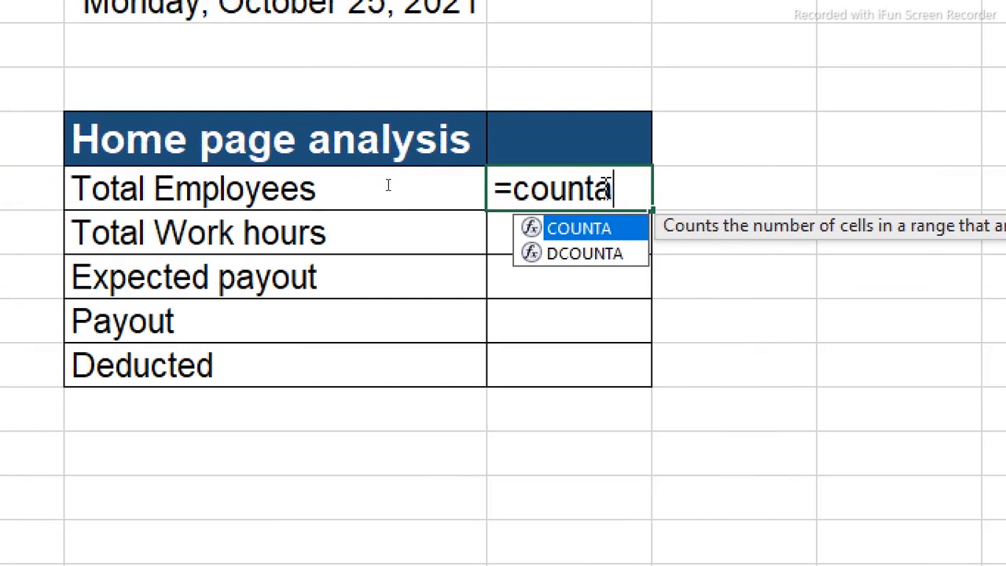
pyautogui.press('Tab')
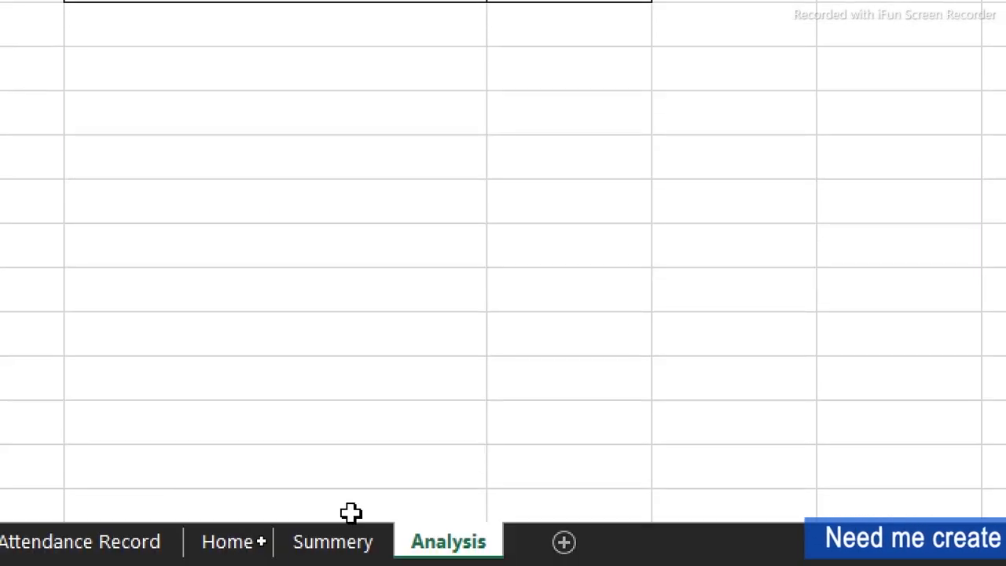
pyautogui.click(343, 555)
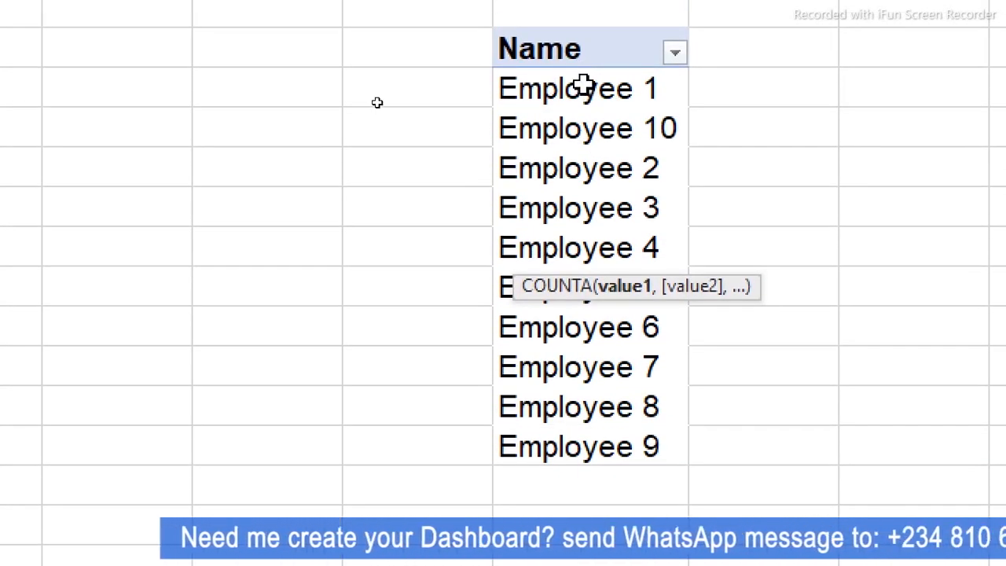
pyautogui.moveTo(582, 84); pyautogui.dragTo(597, 401)
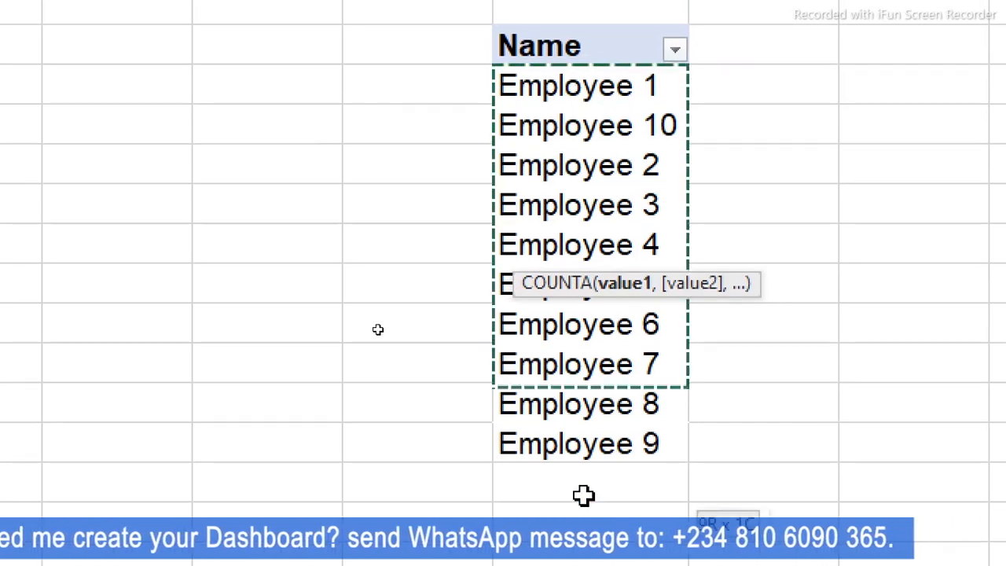
pyautogui.moveTo(598, 298); pyautogui.dragTo(593, 0)
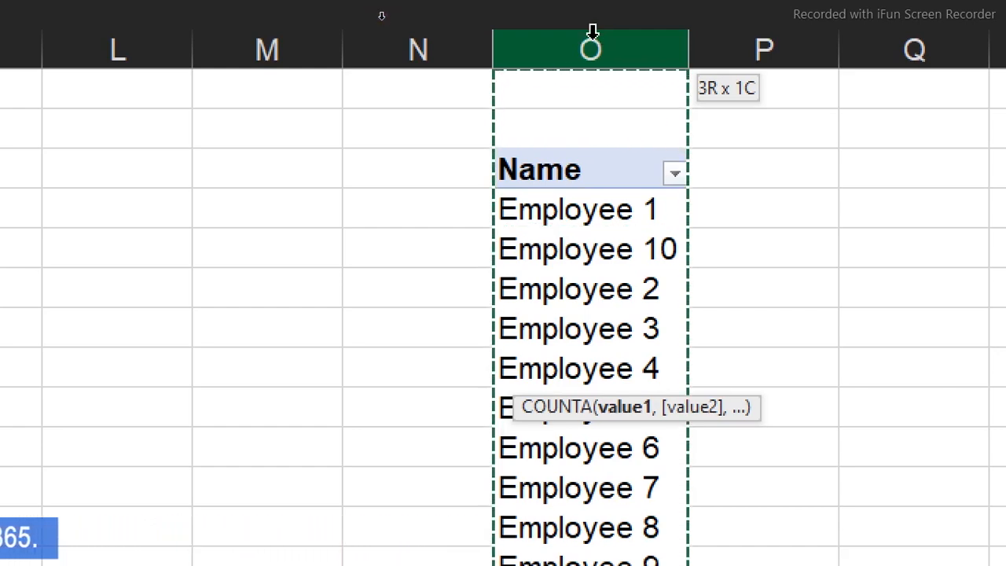
pyautogui.press('Return')
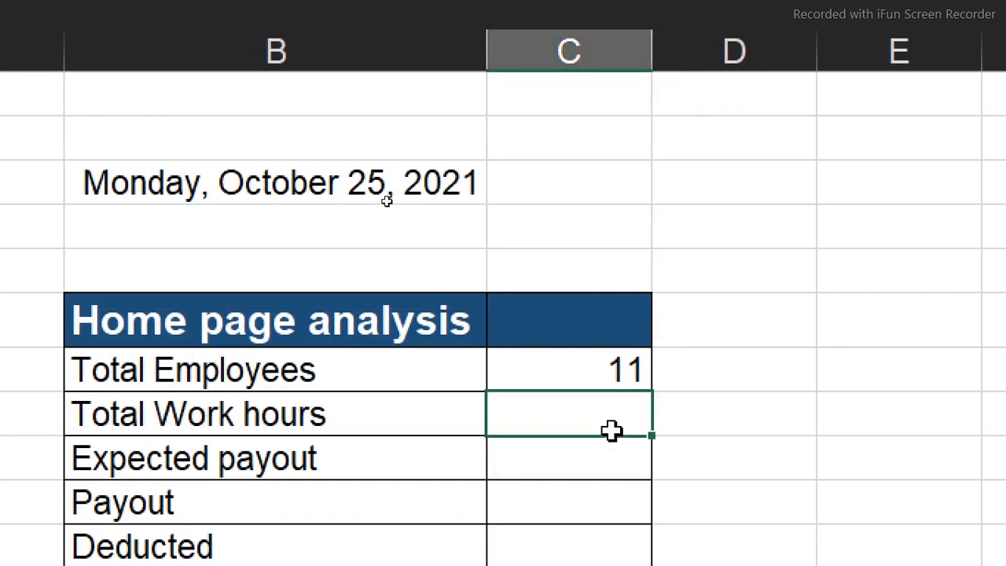
pyautogui.doubleClick(606, 369)
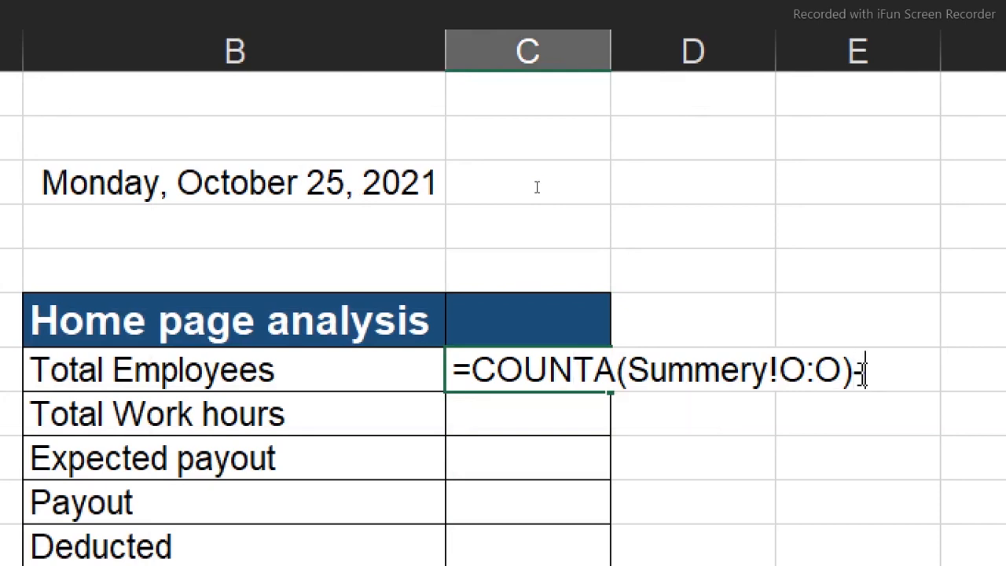
pyautogui.press('Return')
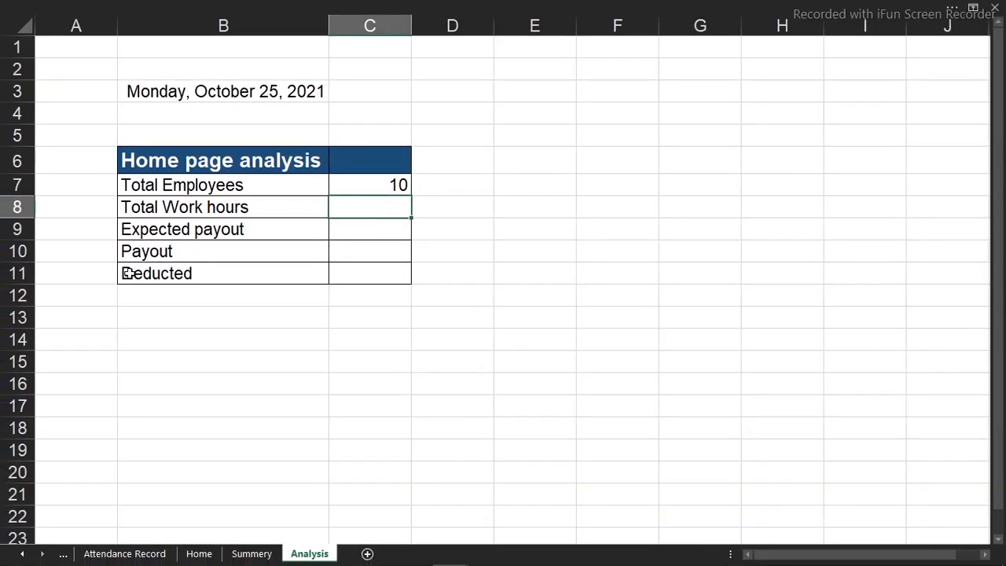
# Check the reference Home page analysis table and dashboard in the Attendance Report workbook and return to the Datasource workbook's Analysis sheet
pyautogui.moveTo(449, 553)
pyautogui.click(378, 498)
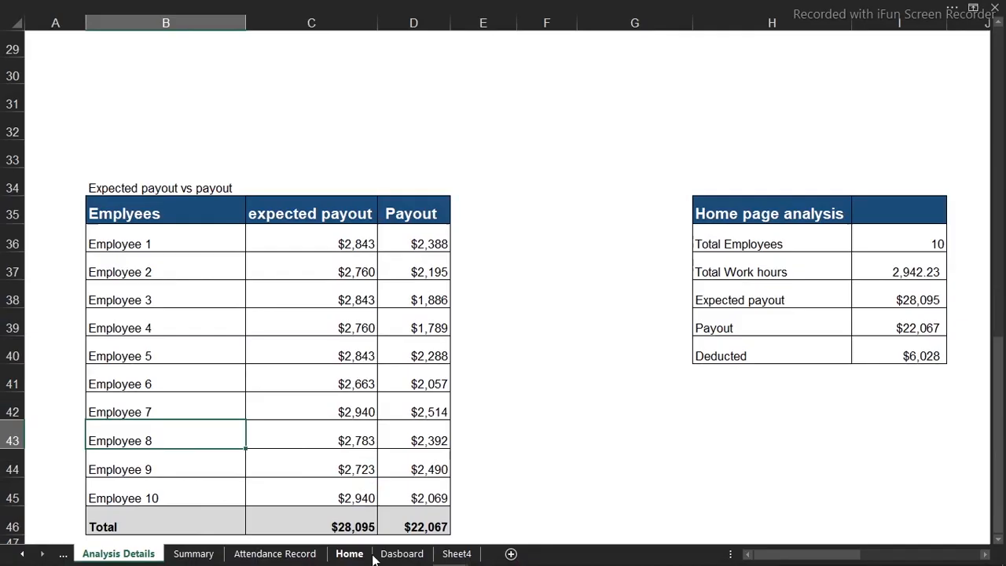
pyautogui.click(397, 553)
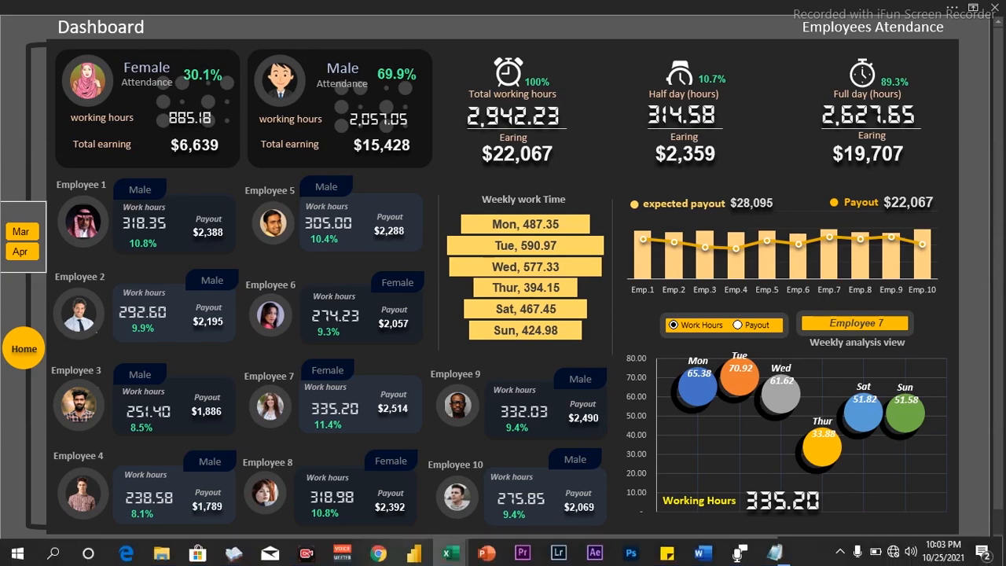
pyautogui.moveTo(448, 555)
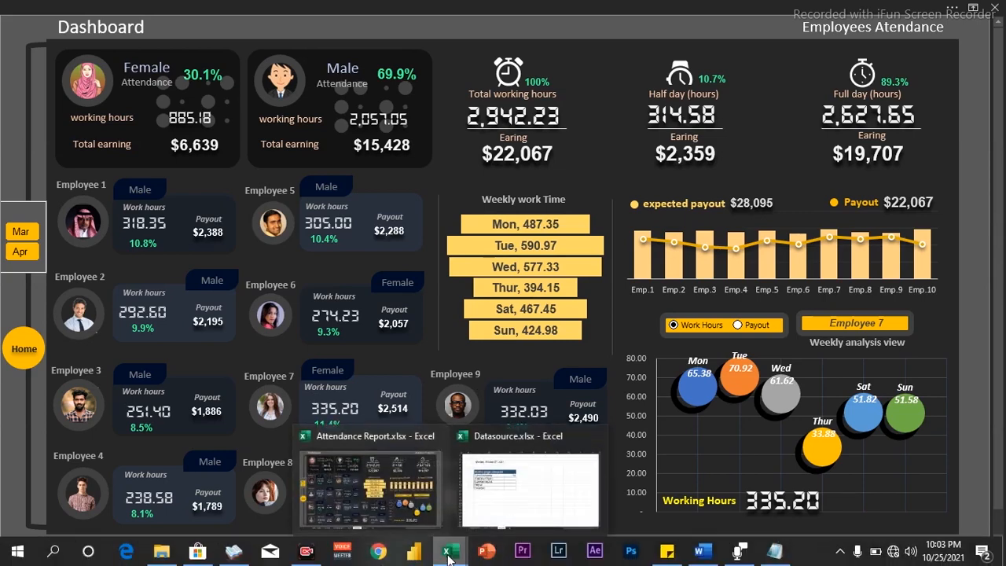
pyautogui.click(511, 503)
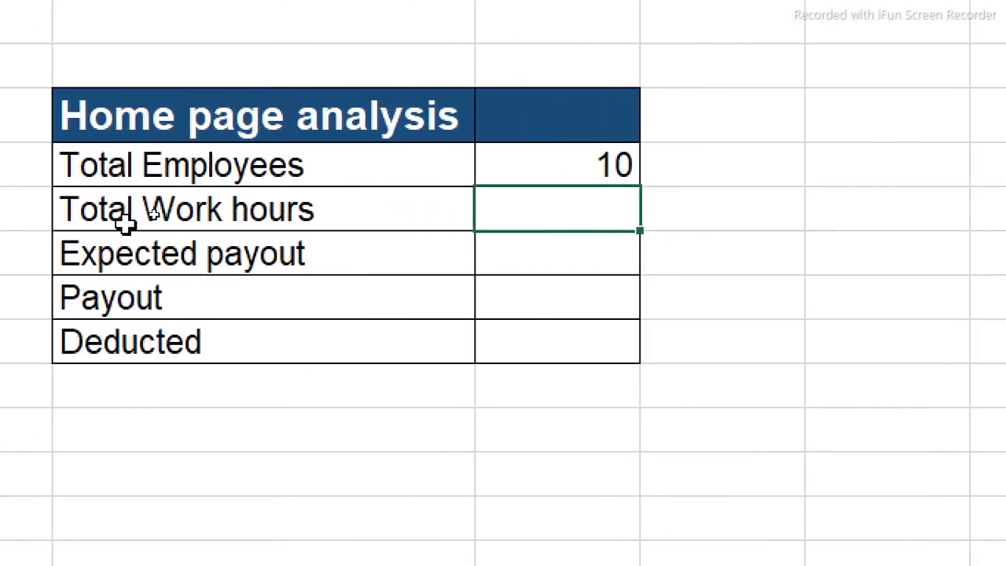
pyautogui.write('sum')
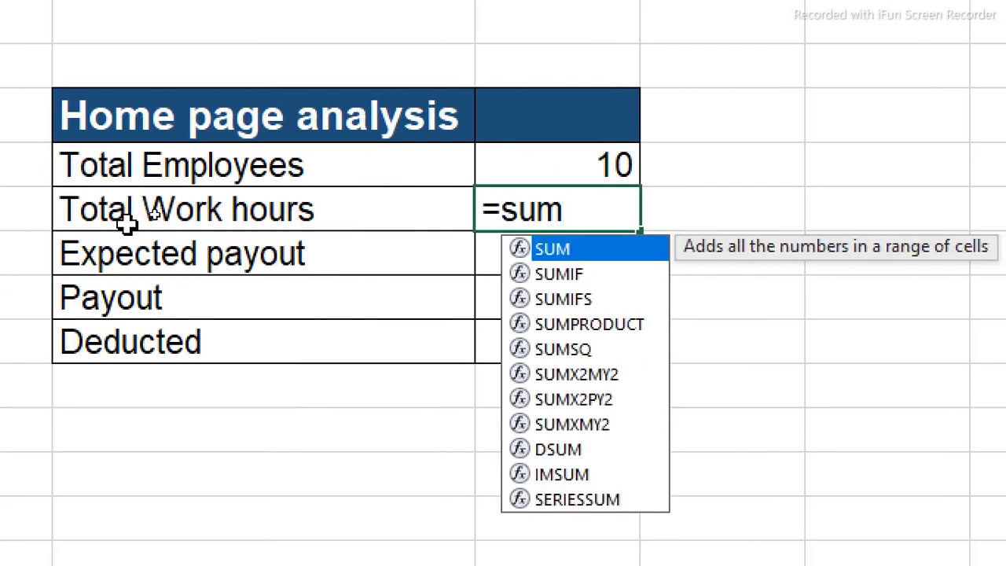
pyautogui.press('Tab')
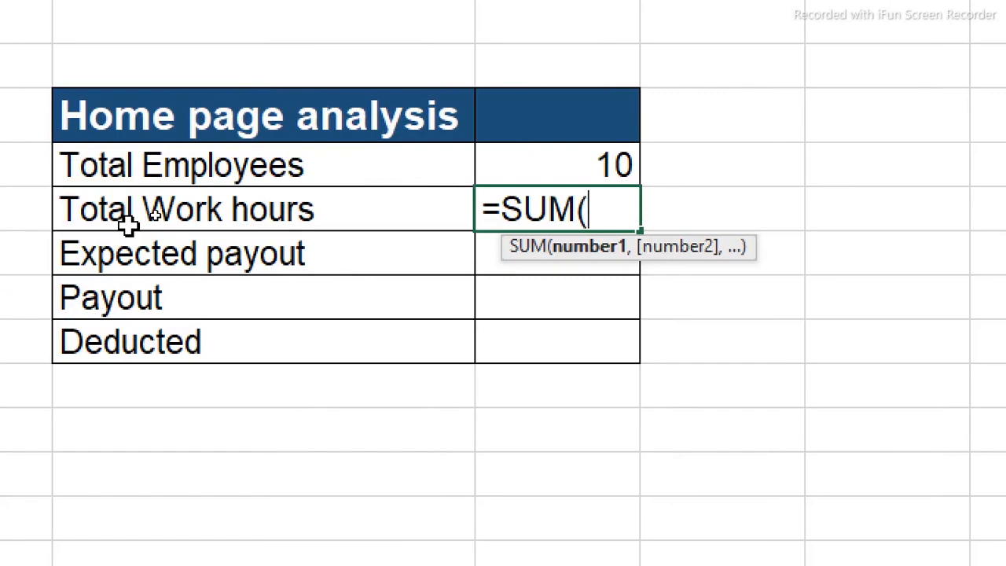
pyautogui.click(338, 550)
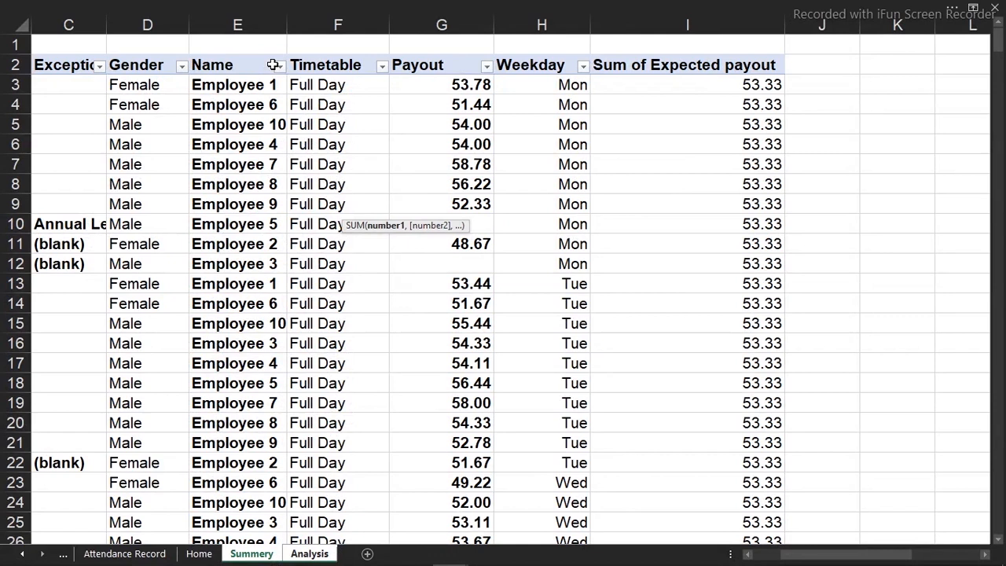
# Add the Working hours field to the rows of the Summery PivotTable, directly after Payout
pyautogui.click(538, 183)
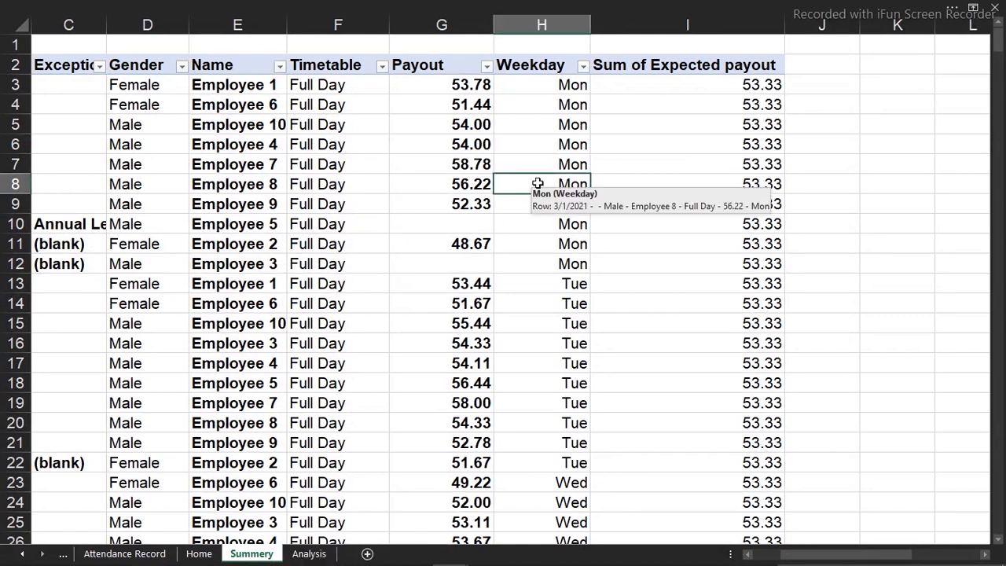
pyautogui.rightClick(536, 184)
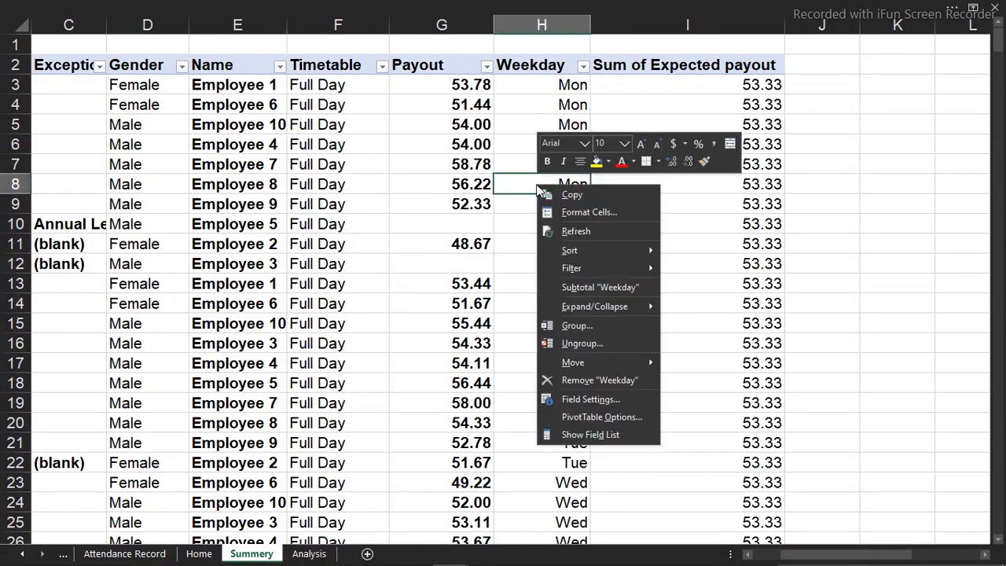
pyautogui.click(591, 430)
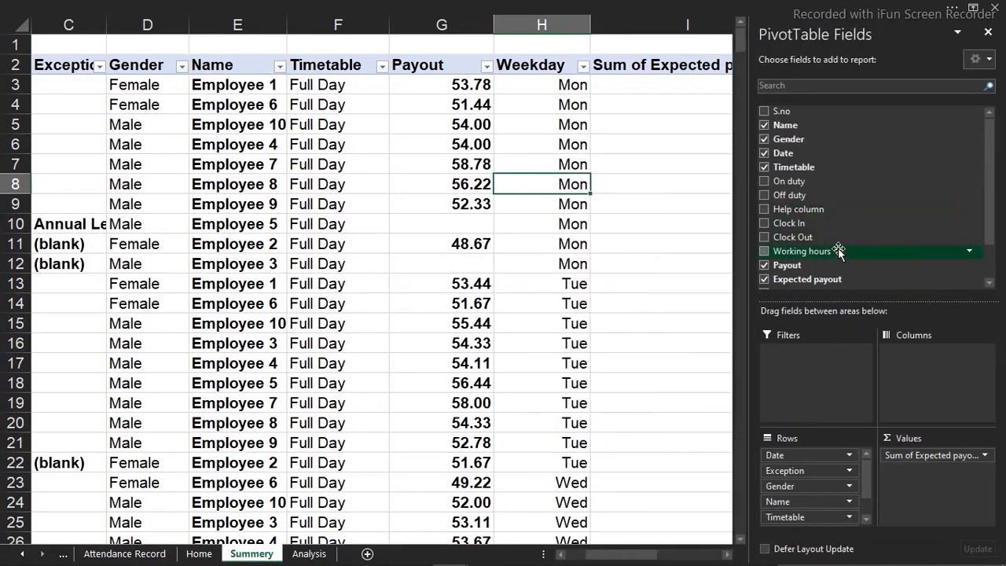
pyautogui.moveTo(831, 251); pyautogui.dragTo(791, 500)
# Apply the comma number style to the PivotTable's Working hours column H
pyautogui.click(542, 25)
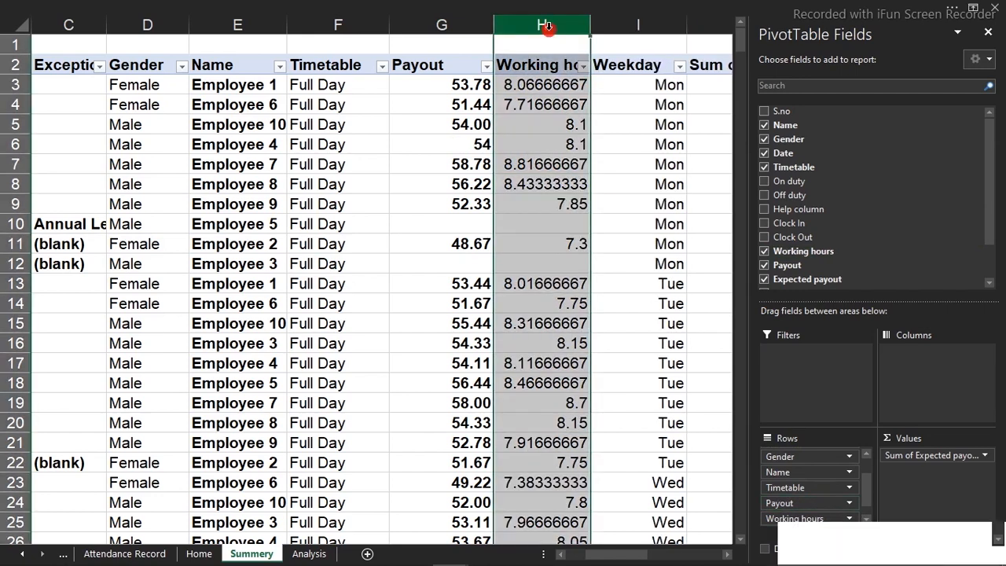
pyautogui.click(479, 5)
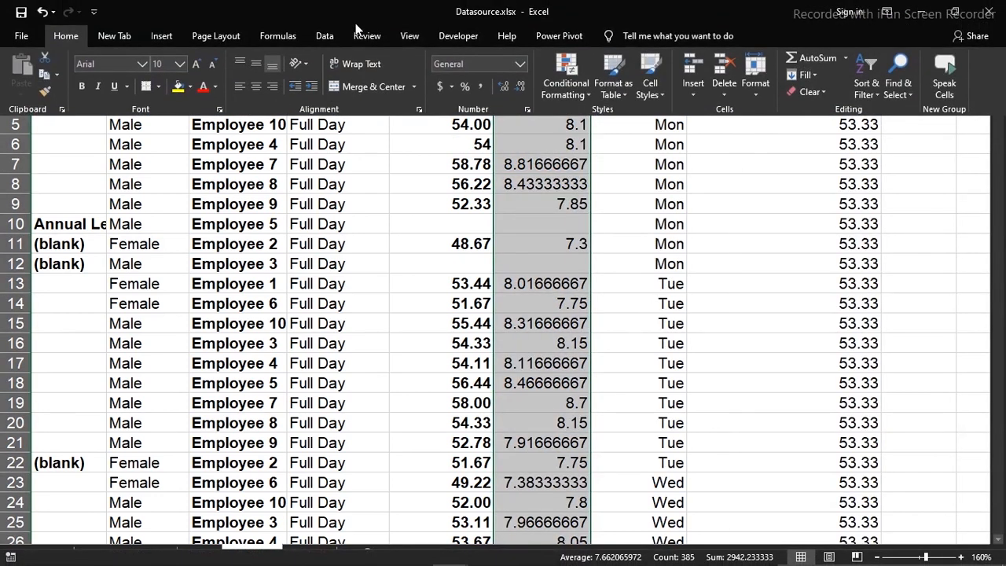
pyautogui.click(478, 87)
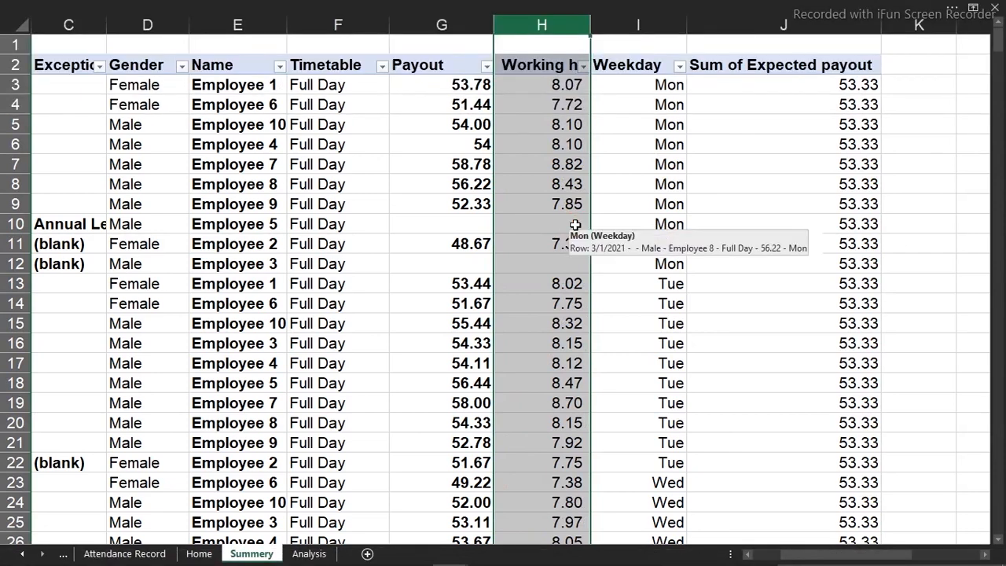
pyautogui.click(556, 177)
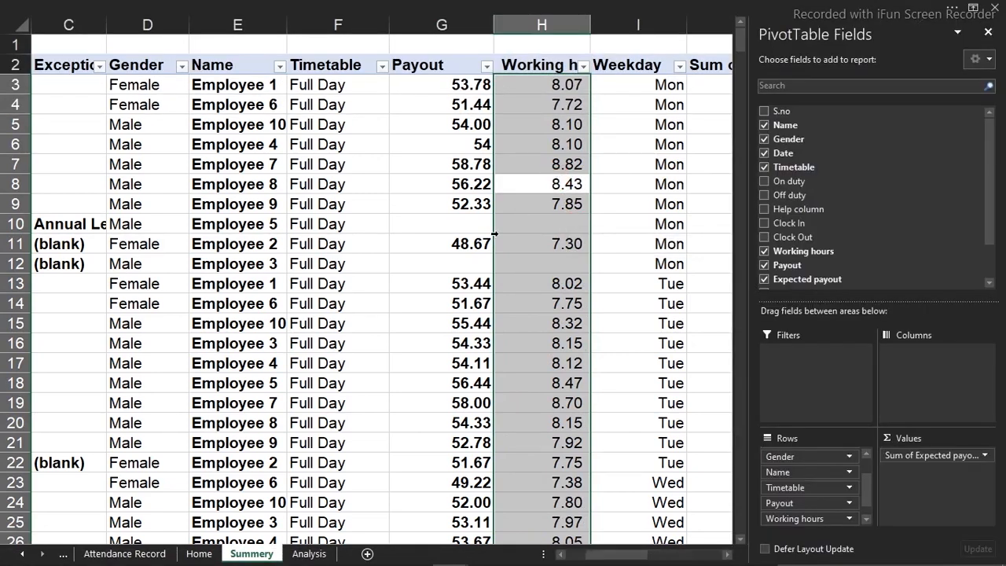
# On the Analysis sheet, calculate Total Work hours in C8 with a SUM formula over the Summery sheet's column H
pyautogui.click(309, 553)
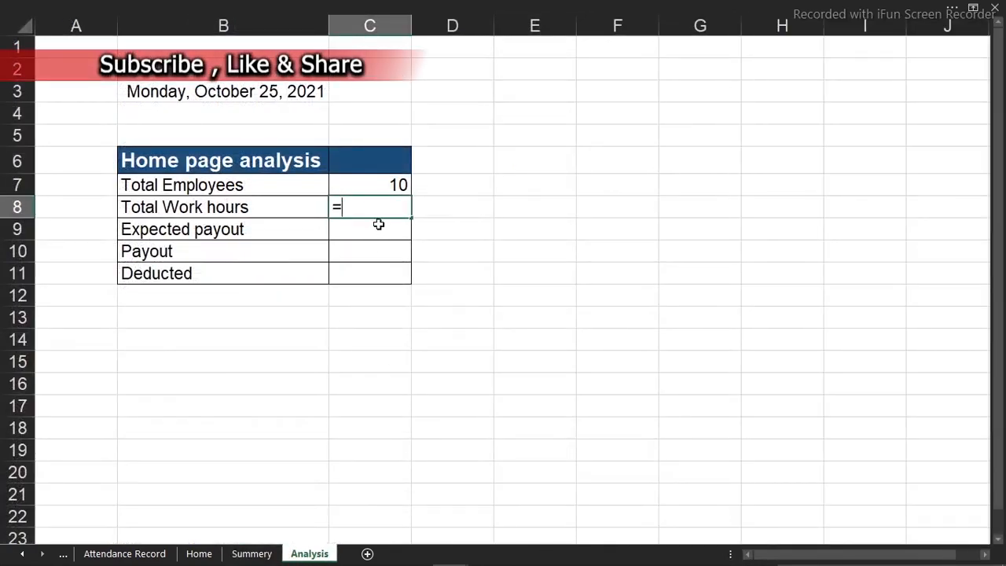
pyautogui.write('sum')
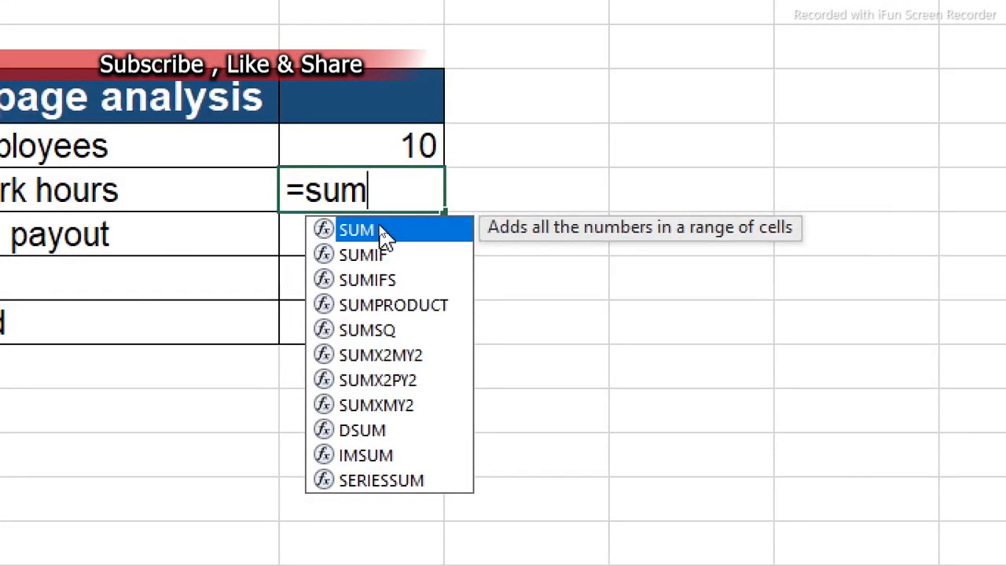
pyautogui.press('Tab')
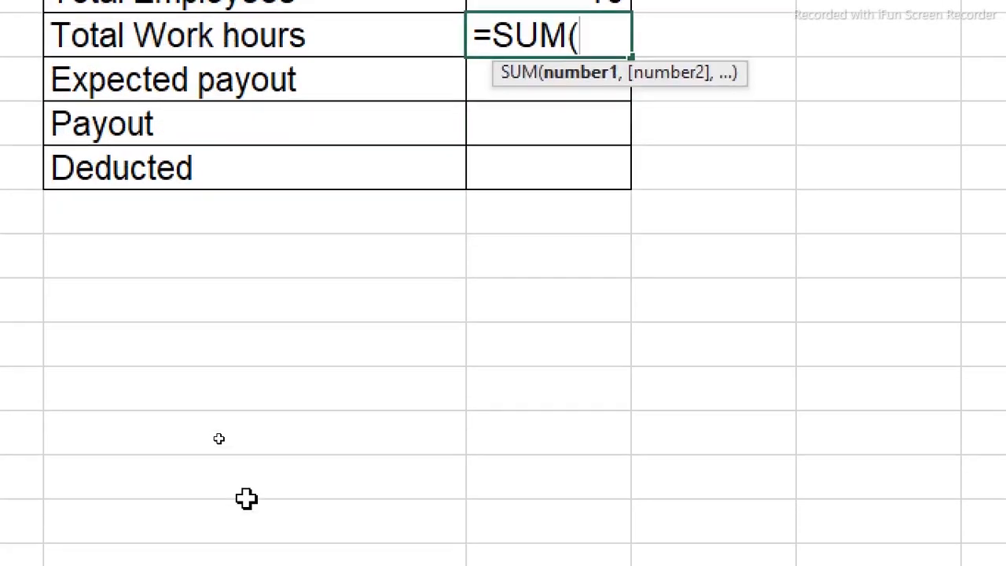
pyautogui.click(314, 541)
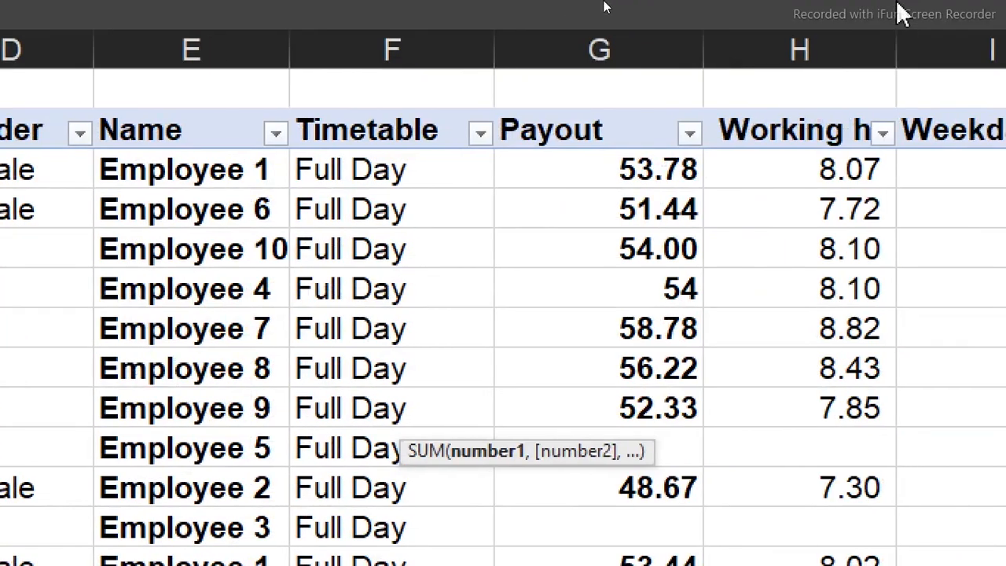
pyautogui.click(760, 44)
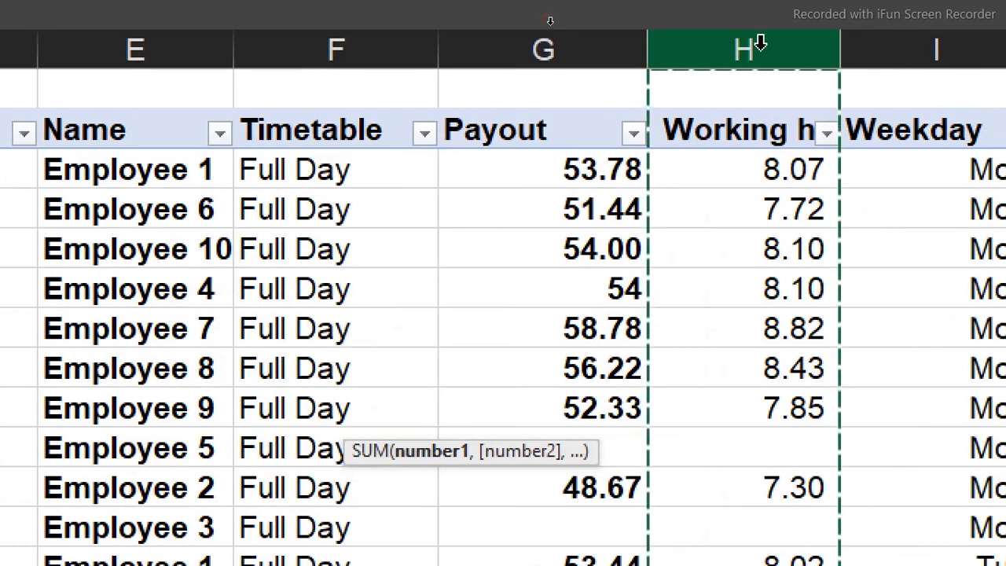
pyautogui.press('Return')
# Autofit the Analysis sheet's column C so the Total Work hours figure fits
pyautogui.click(379, 423)
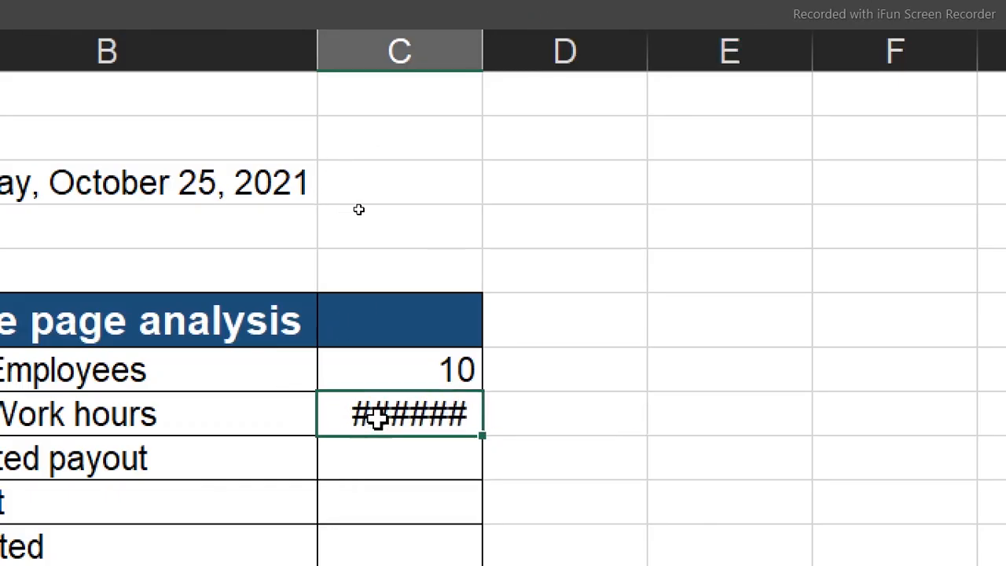
pyautogui.doubleClick(369, 418)
pyautogui.click(541, 503)
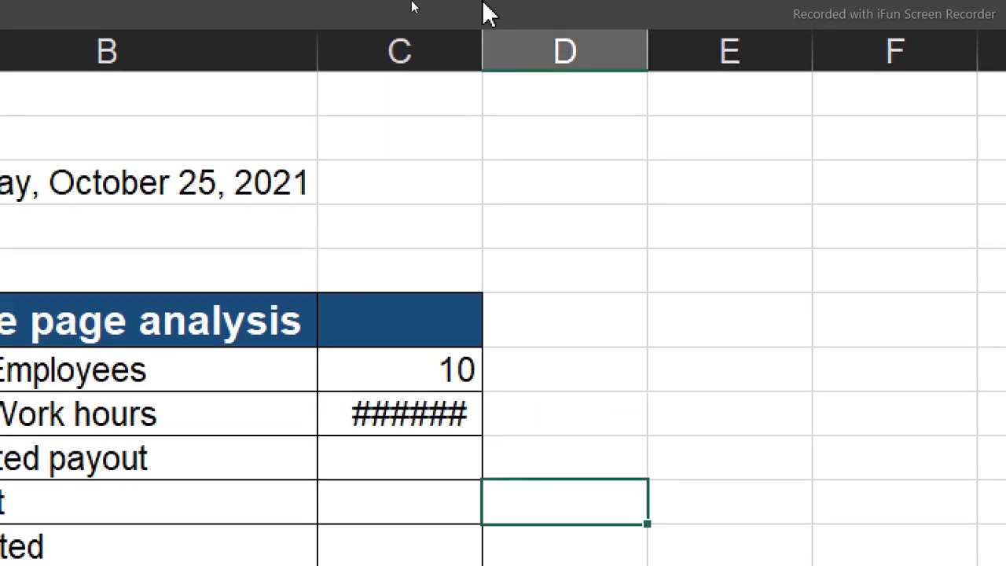
pyautogui.doubleClick(479, 39)
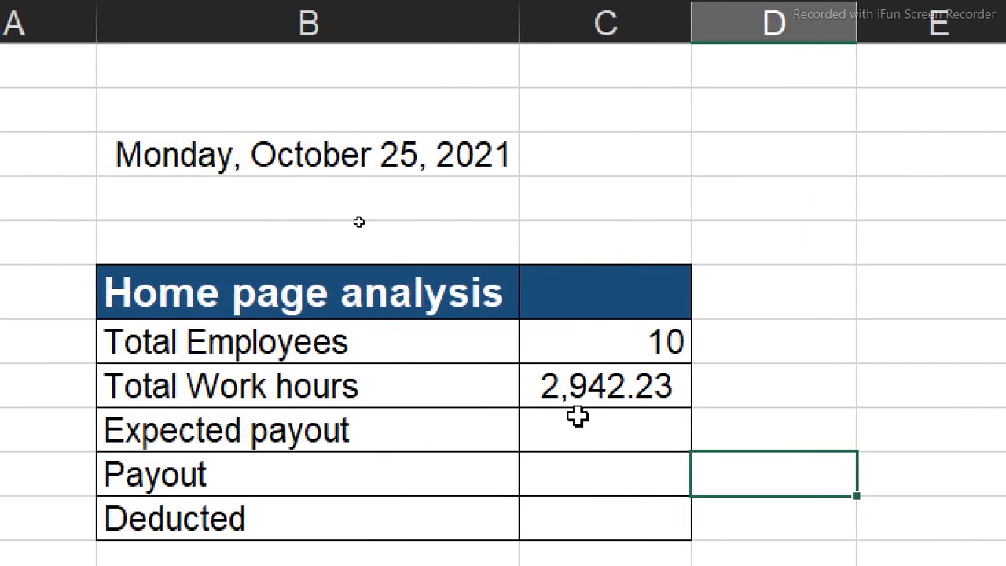
# Fill the Expected payout cell C9 with the formula =SUM(Summery!G:G)
pyautogui.click(579, 418)
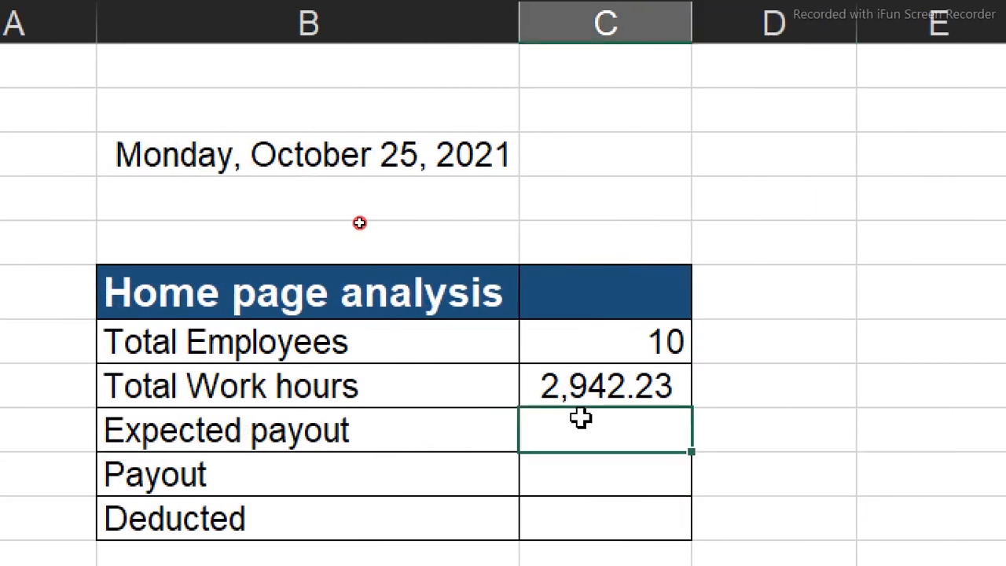
pyautogui.write('=sum')
pyautogui.press('Tab')
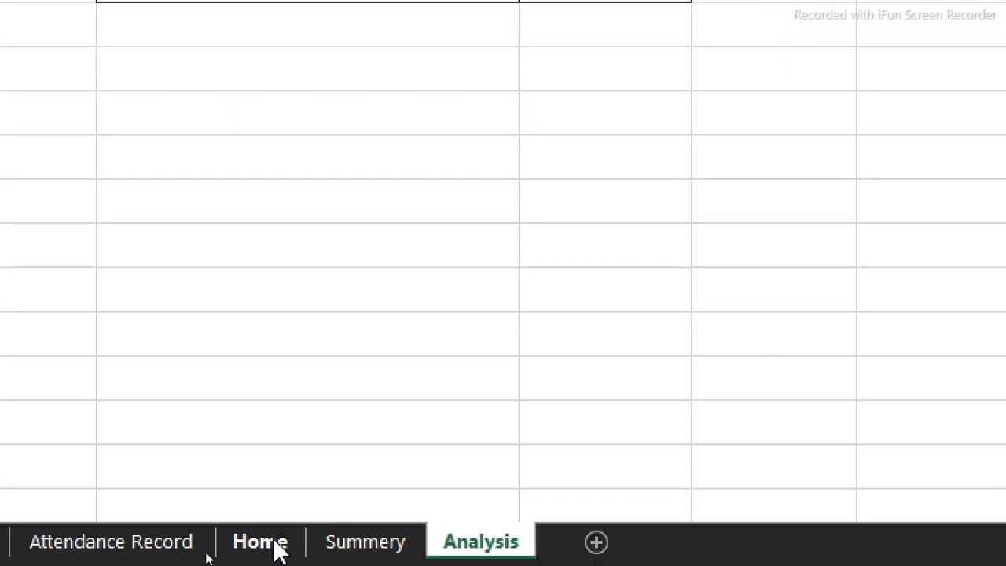
pyautogui.click(341, 548)
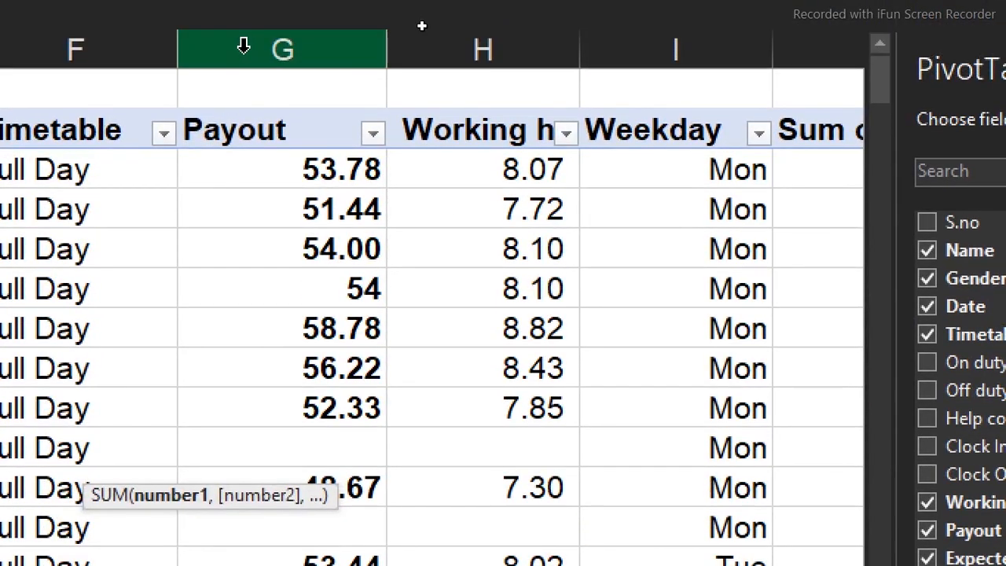
pyautogui.click(244, 47)
pyautogui.press('Return')
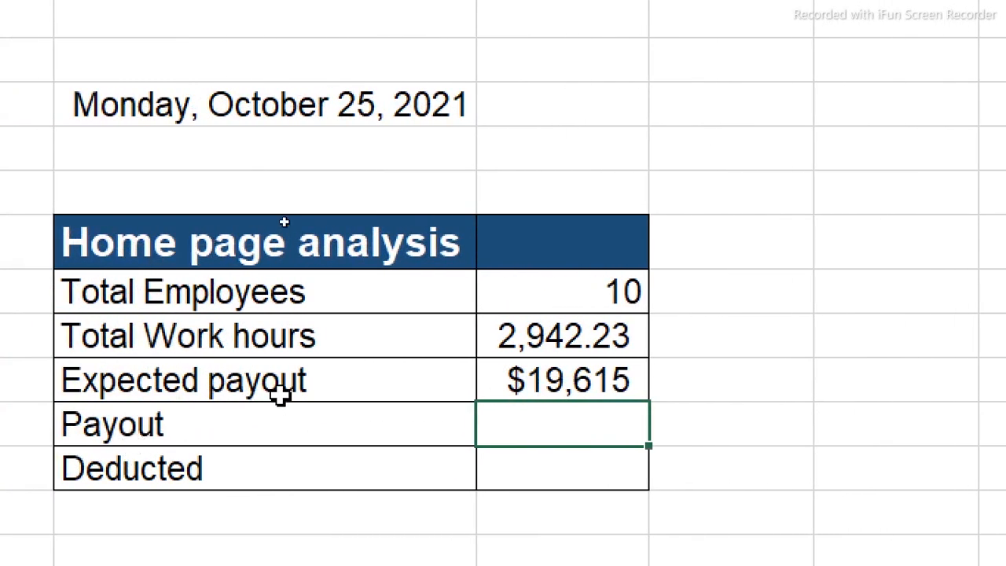
# Try to move the SUM formula from the Expected payout cell C9 into the Payout cell C10
pyautogui.click(555, 368)
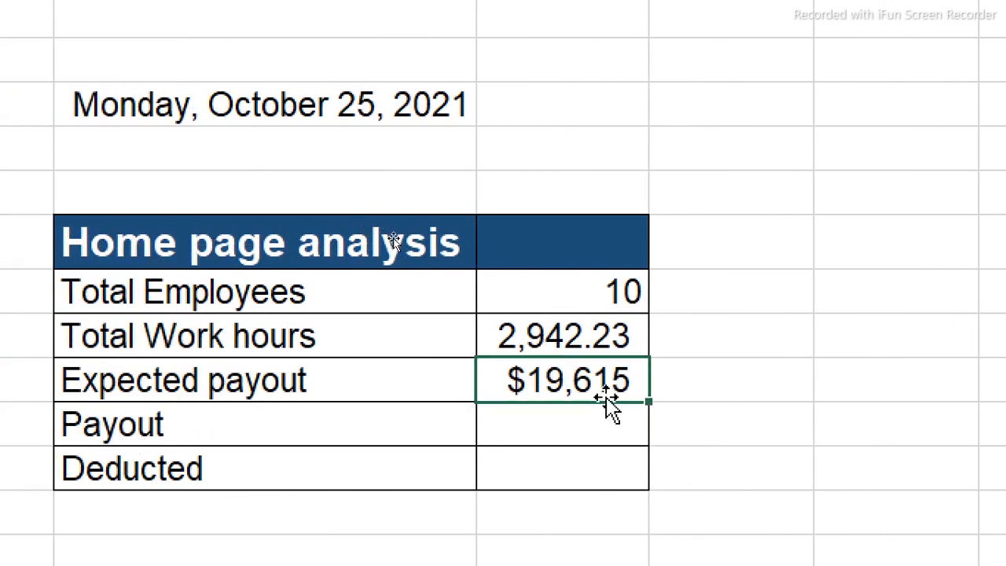
pyautogui.moveTo(609, 407); pyautogui.dragTo(607, 423)
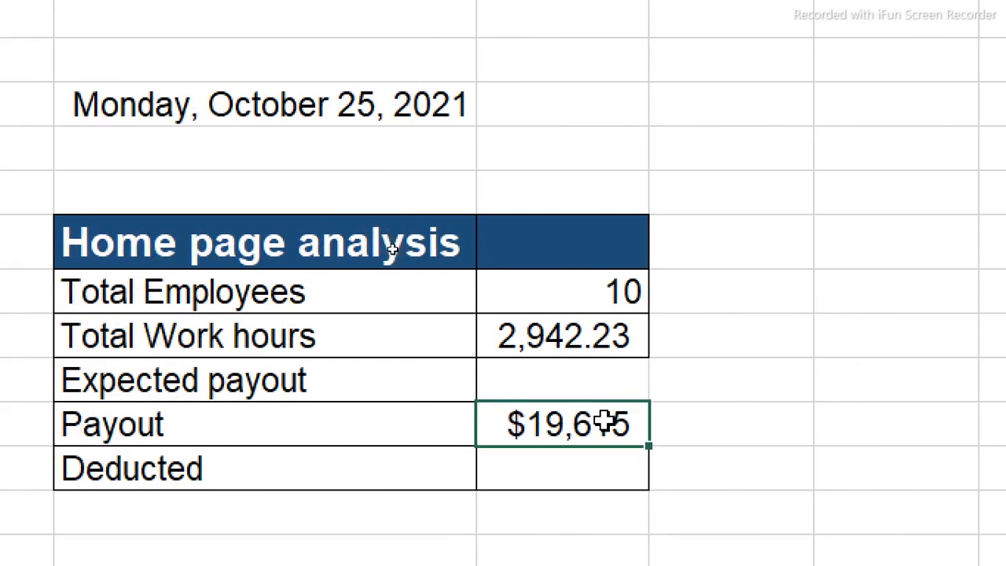
pyautogui.hotkey('ctrl', 'z')
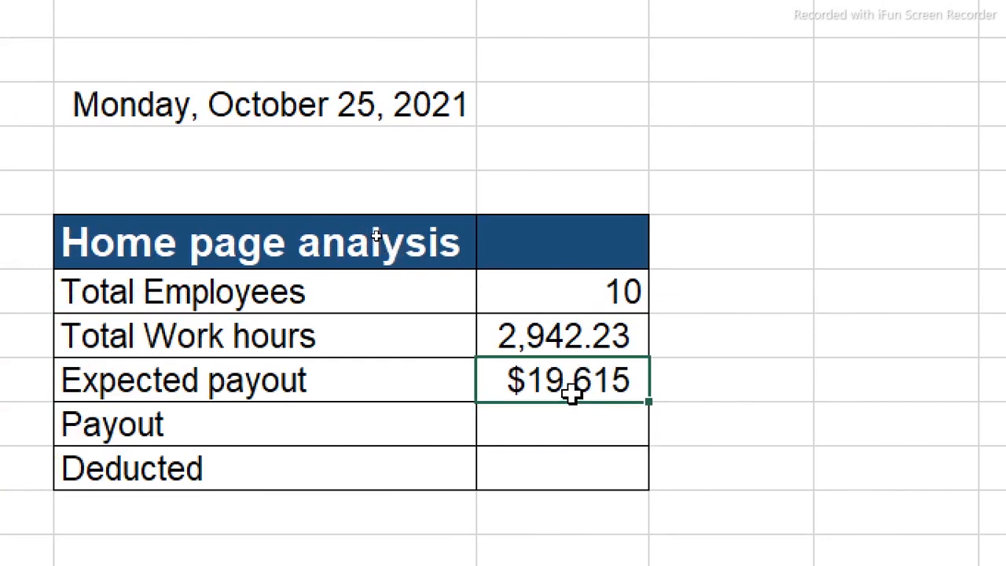
pyautogui.doubleClick(576, 385)
pyautogui.moveTo(852, 382); pyautogui.dragTo(265, 409)
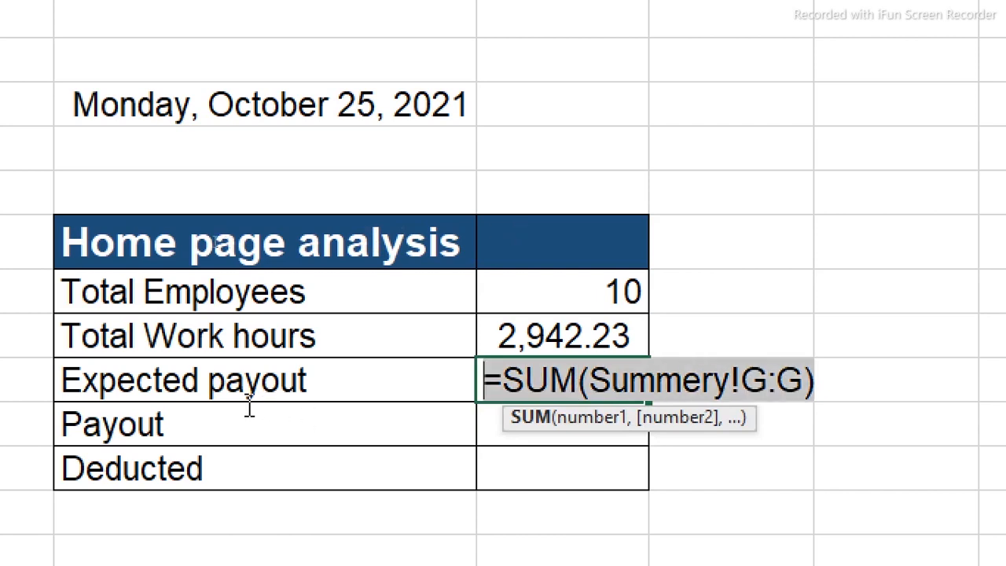
pyautogui.hotkey('ctrl', 'x')
pyautogui.write('=')
pyautogui.click(506, 430)
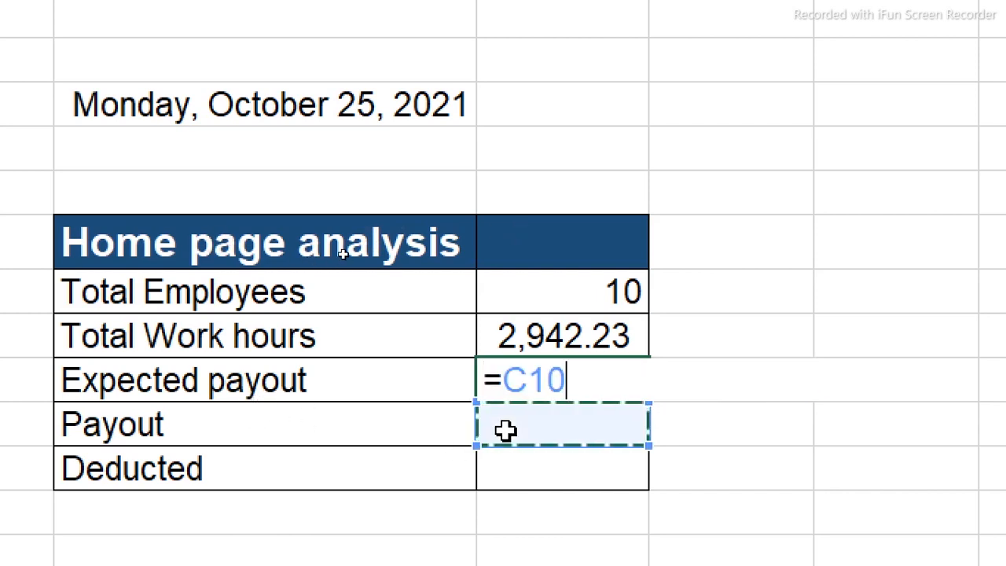
pyautogui.hotkey('ctrl', 'v')
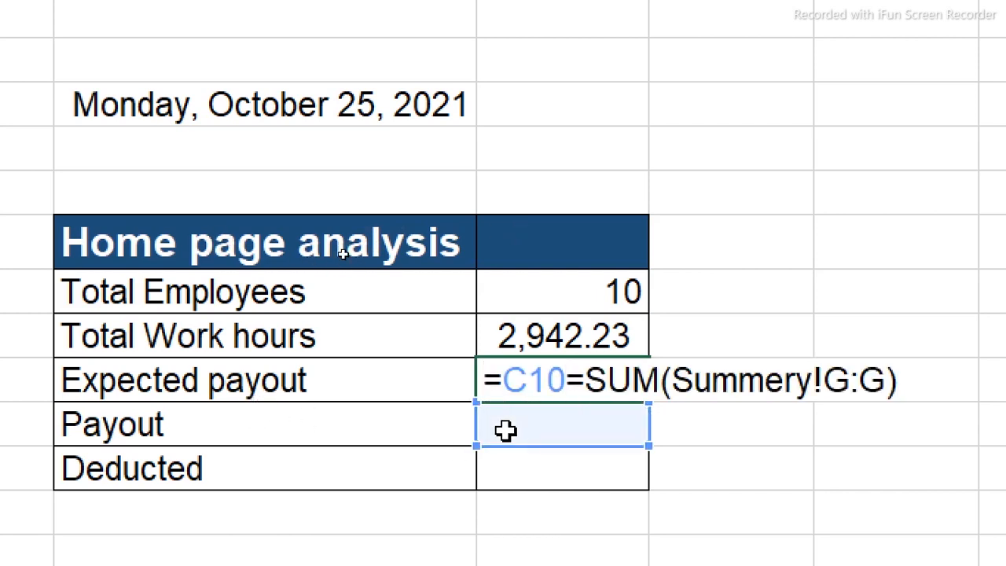
pyautogui.hotkey('ctrl', 'z')
pyautogui.press('Escape')
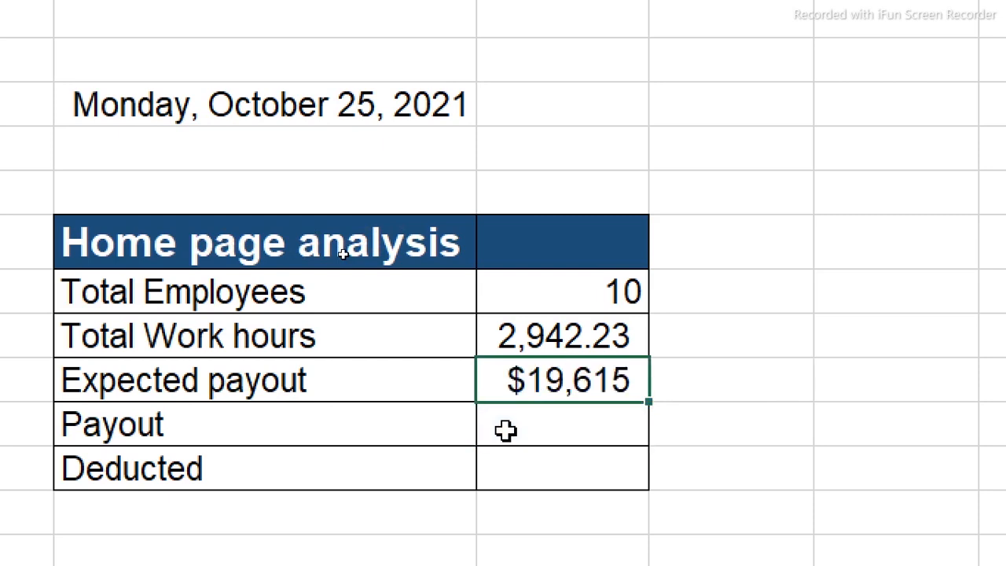
# Copy the Expected payout formula text from C9 and enter =SUM(Summery!G:G) in the Payout cell C10
pyautogui.doubleClick(588, 379)
pyautogui.moveTo(836, 380); pyautogui.dragTo(437, 371)
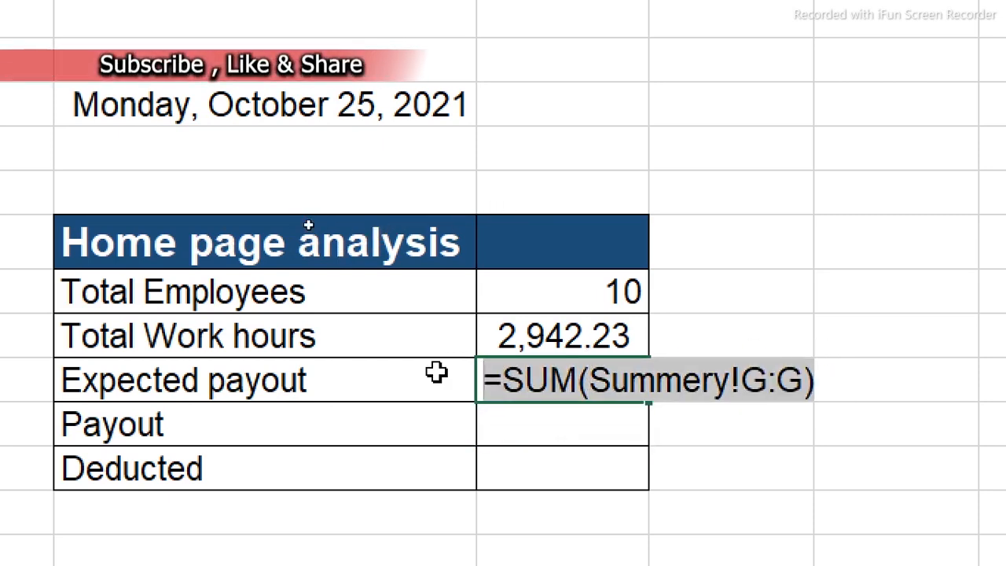
pyautogui.press('Escape')
pyautogui.click(519, 436)
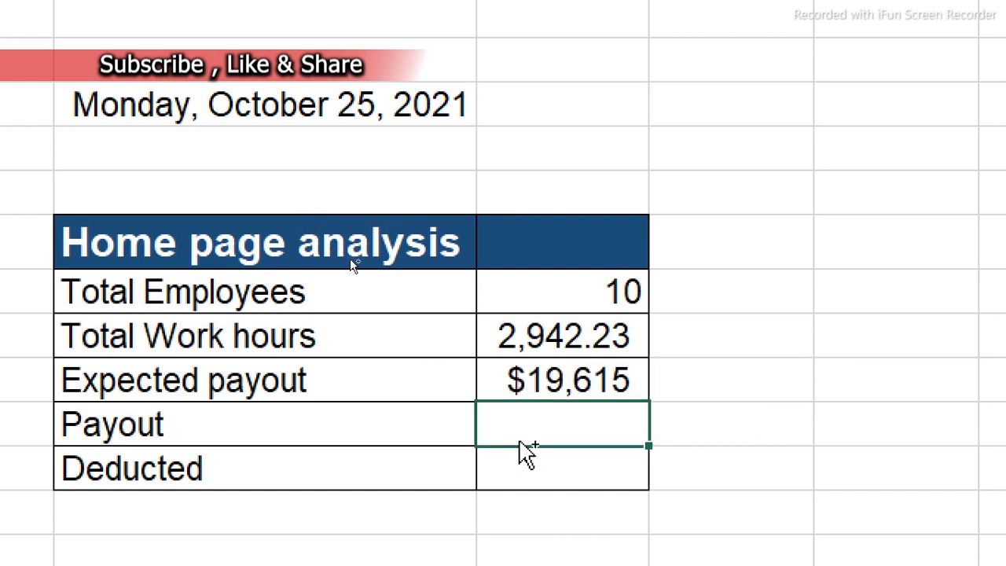
pyautogui.hotkey('ctrl', 'v')
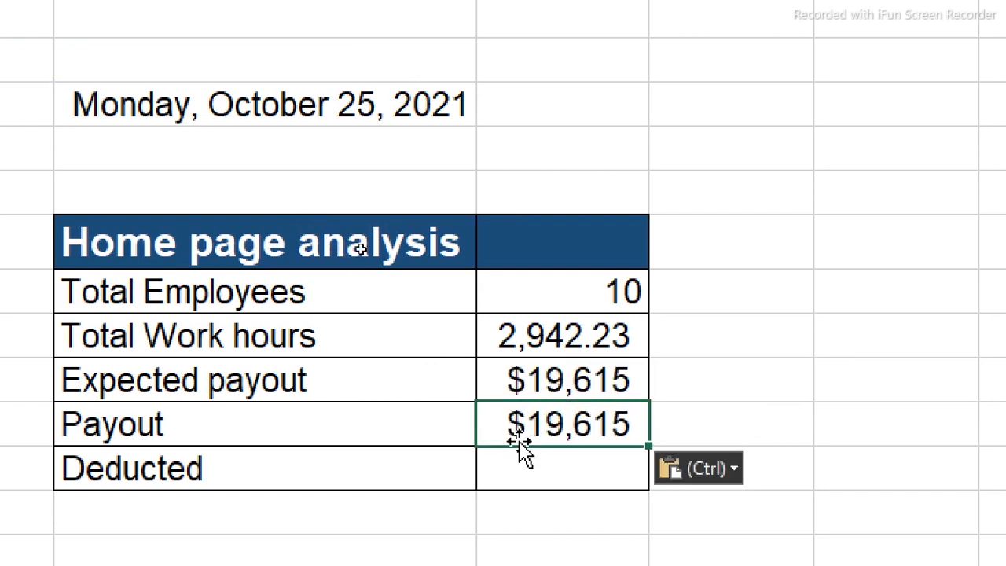
# Check the Summery sheet's PivotTable to find which column holds the expected payout values
pyautogui.click(558, 378)
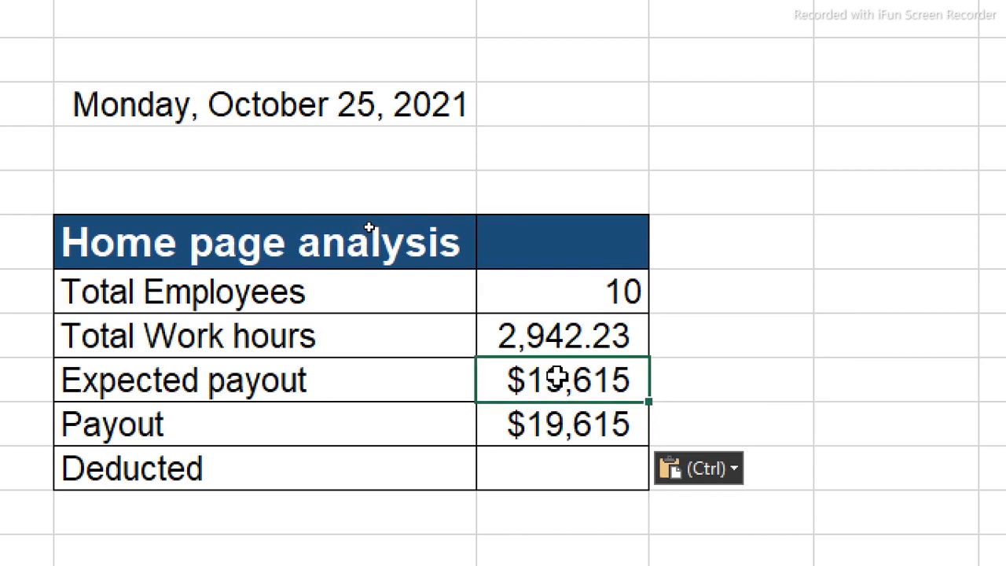
pyautogui.doubleClick(558, 378)
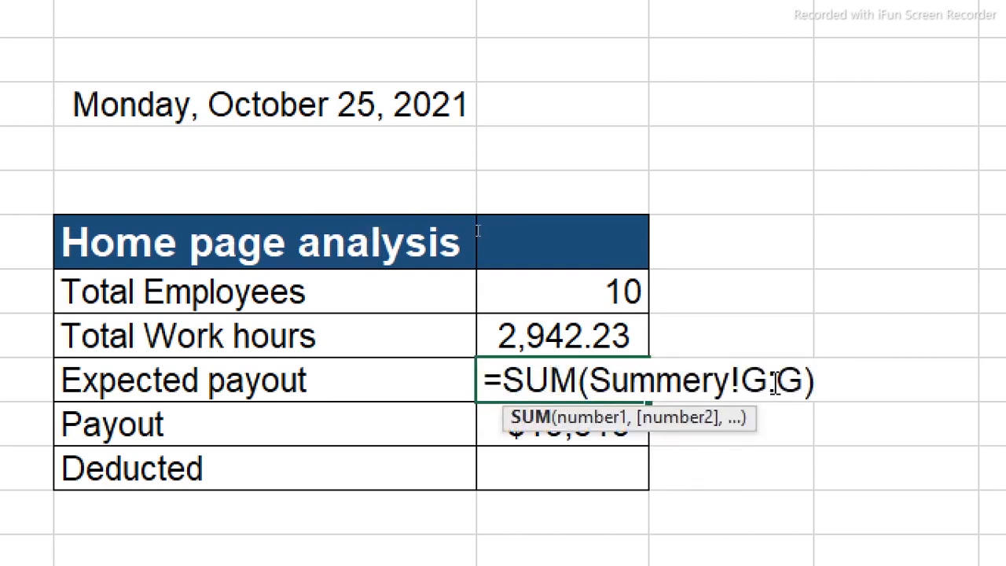
pyautogui.press('Escape')
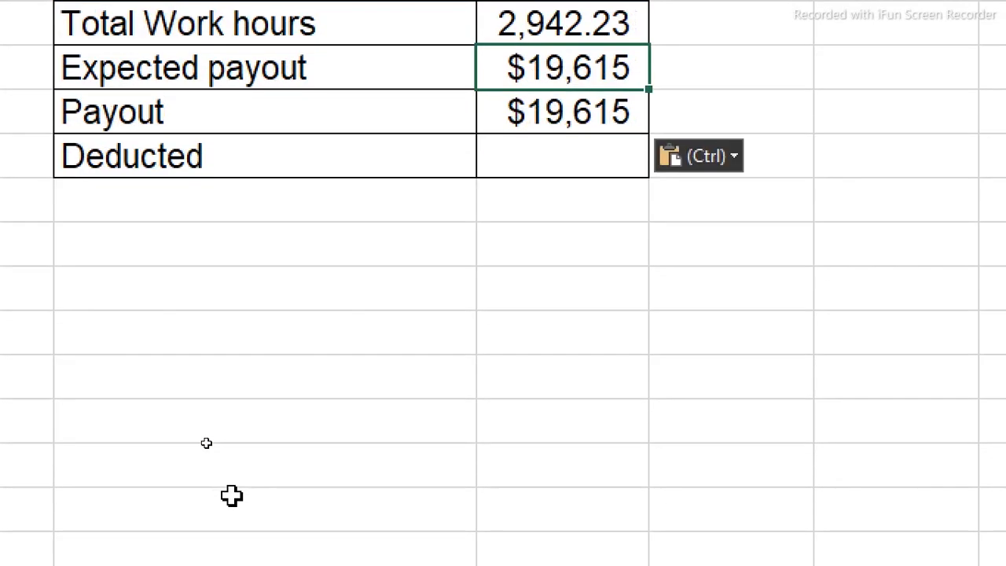
pyautogui.click(334, 546)
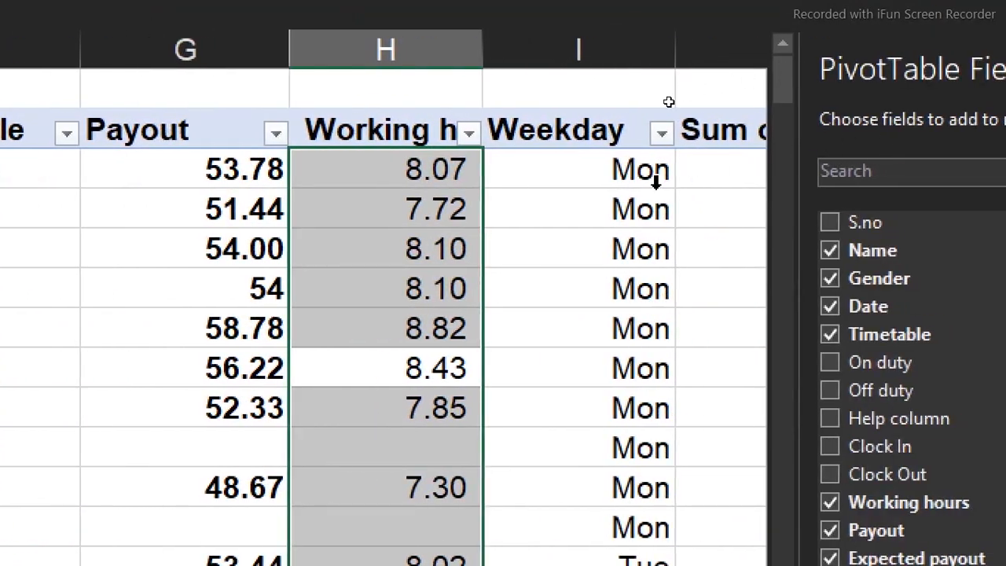
pyautogui.click(809, 207)
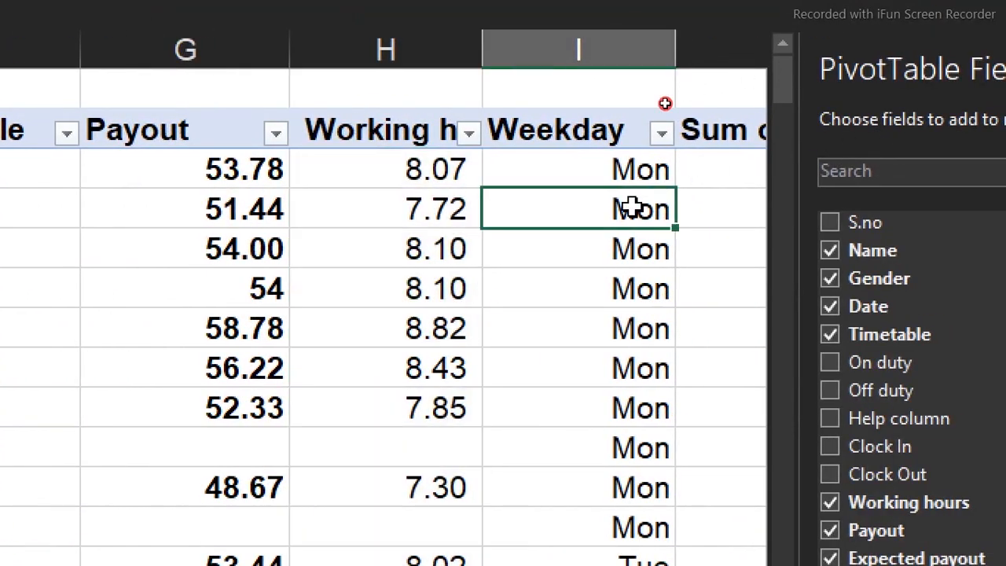
pyautogui.press('Right')
pyautogui.press('Right')
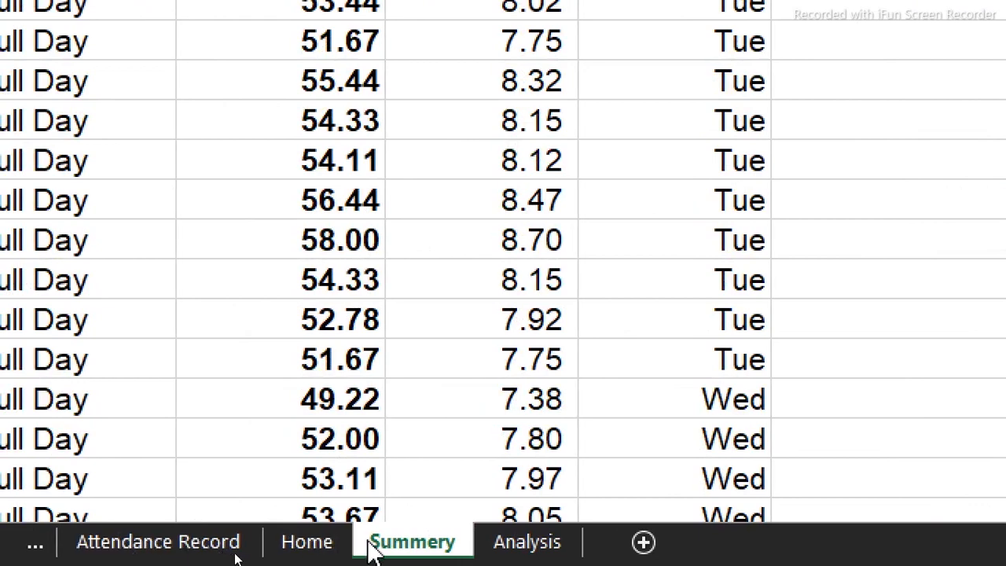
# On the Analysis sheet, change the Expected payout formula in C9 to sum the Summery sheet's column J
pyautogui.click(492, 550)
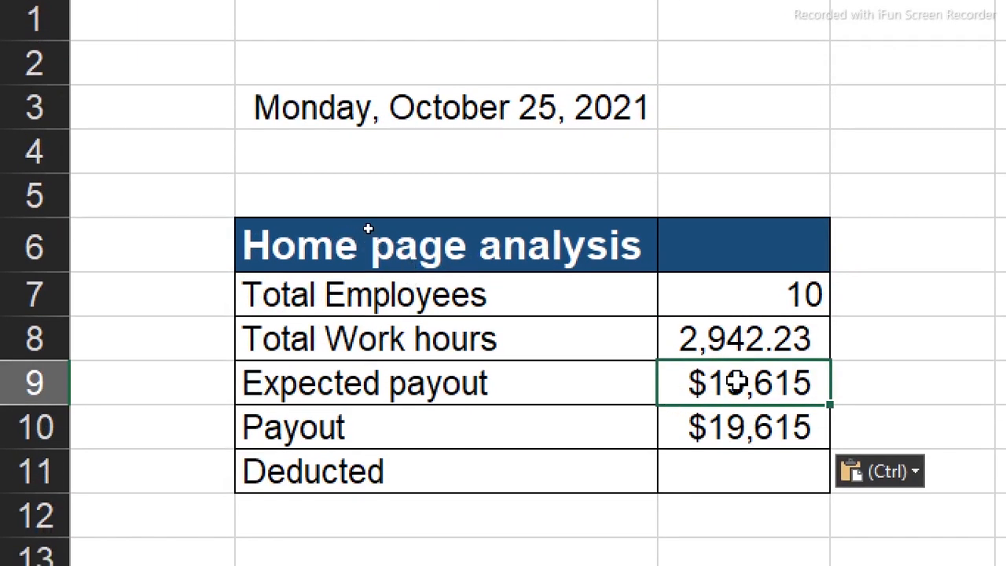
pyautogui.doubleClick(735, 436)
pyautogui.doubleClick(828, 384)
pyautogui.write('j:G)')
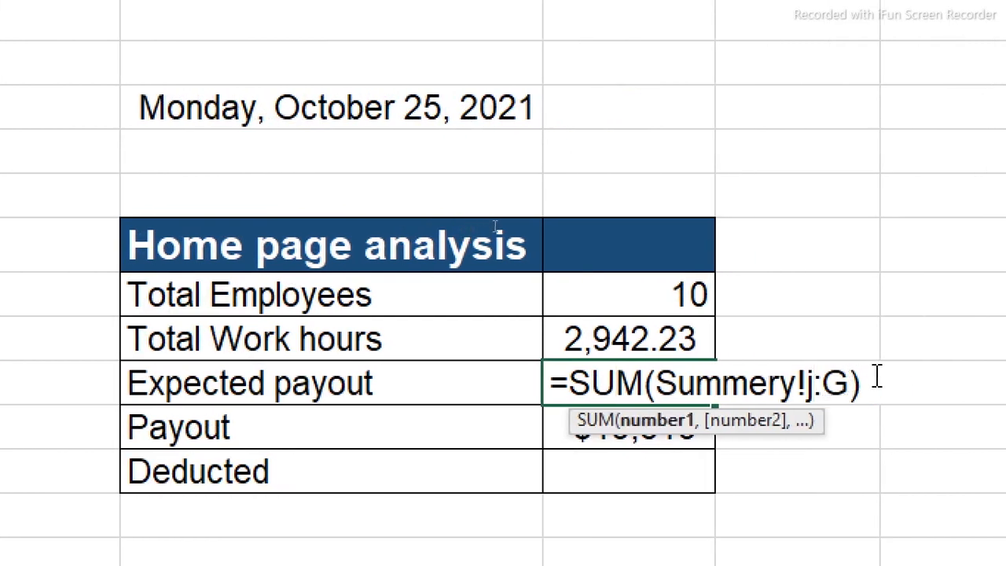
pyautogui.doubleClick(837, 385)
pyautogui.write('j')
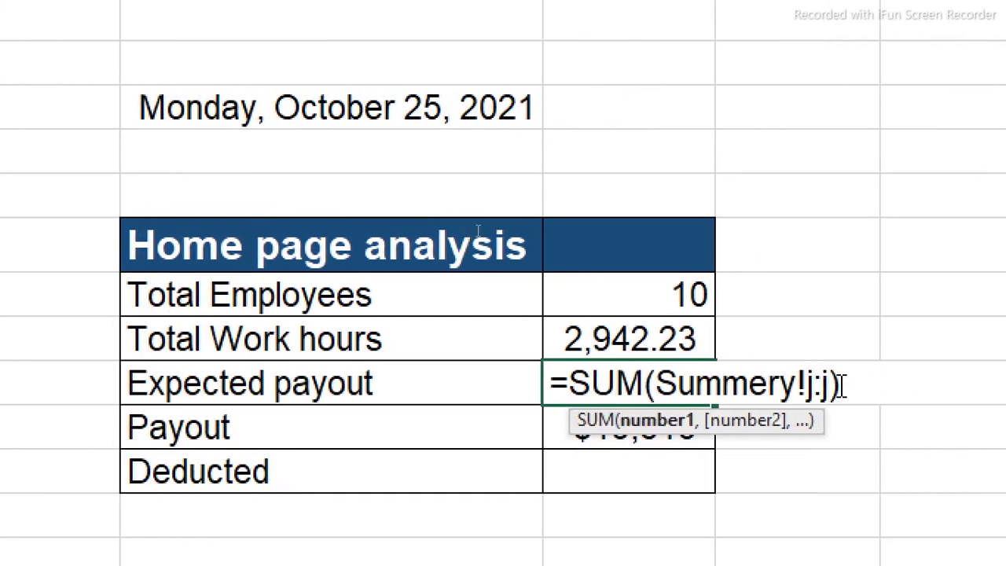
pyautogui.press('Return')
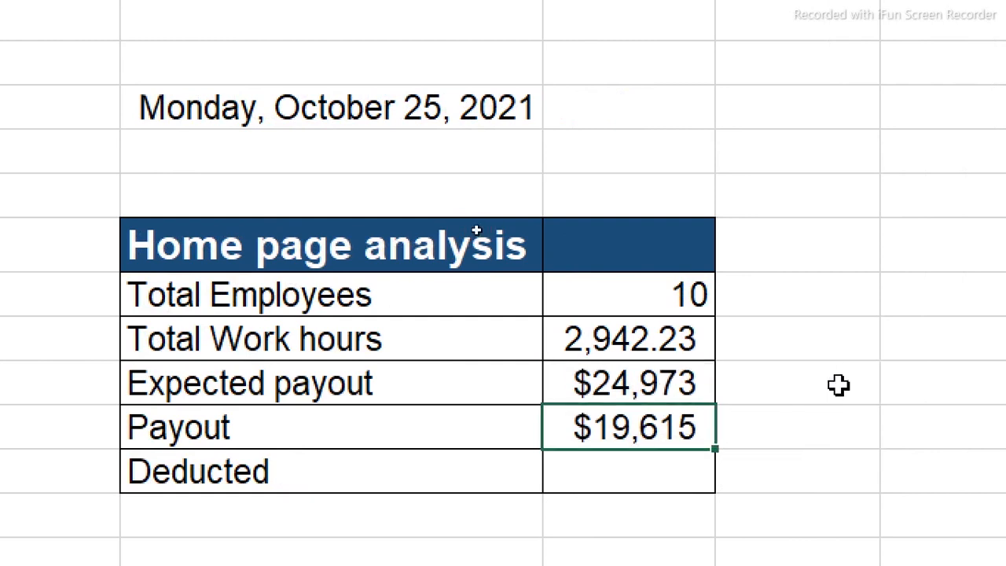
# Calculate Deducted in C11 by subtracting the Payout cell C10 from the Expected payout cell C9
pyautogui.click(638, 464)
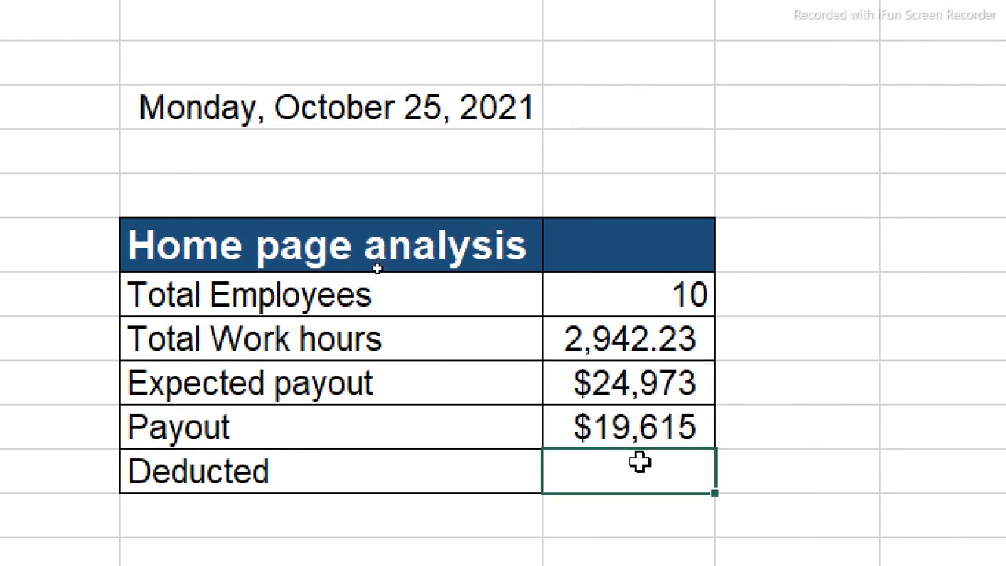
pyautogui.write('=')
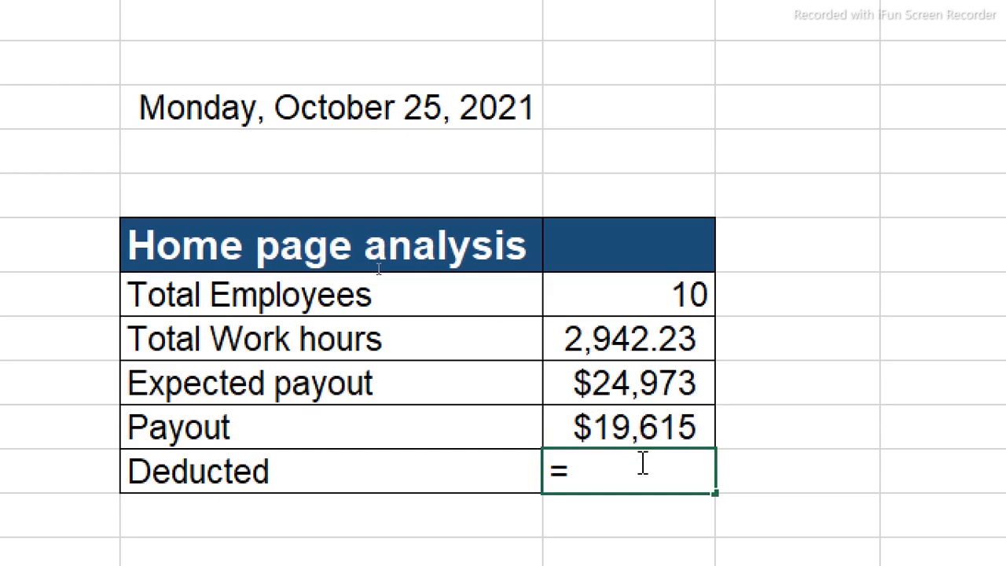
pyautogui.click(632, 383)
pyautogui.write('-')
pyautogui.click(625, 427)
pyautogui.press('Return')
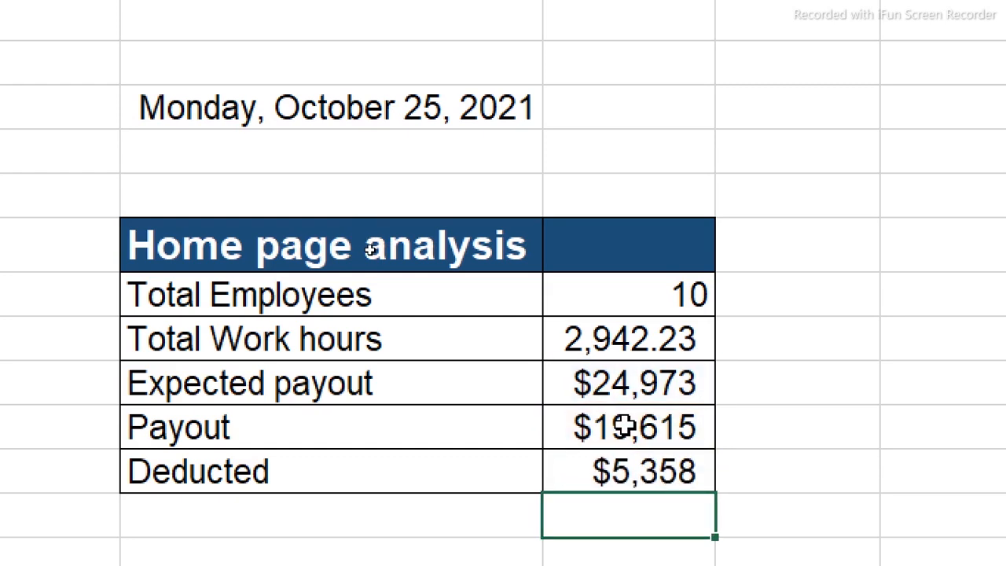
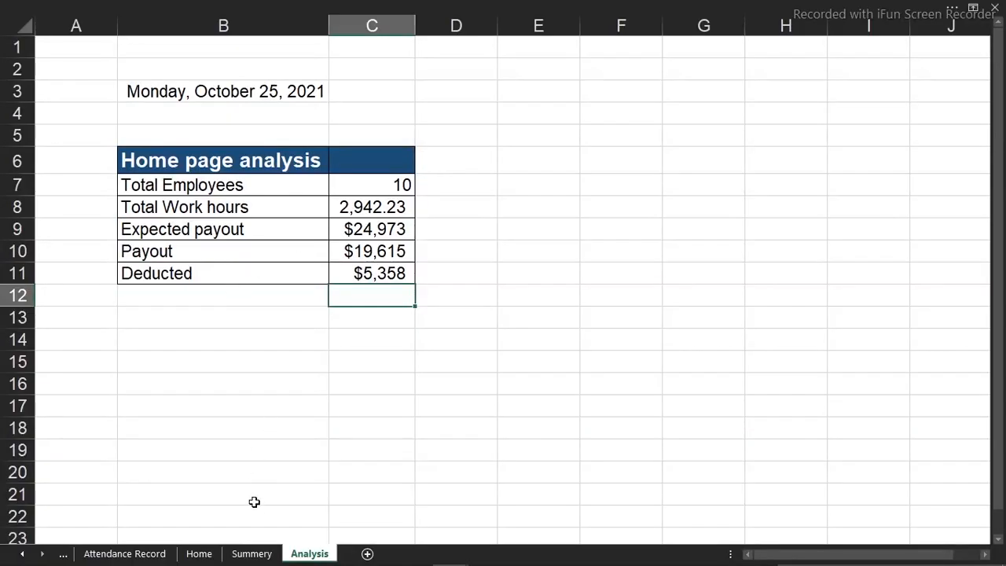
# Filter the Weekday field of the Summery sheet's PivotTable to show only Thu
pyautogui.click(253, 554)
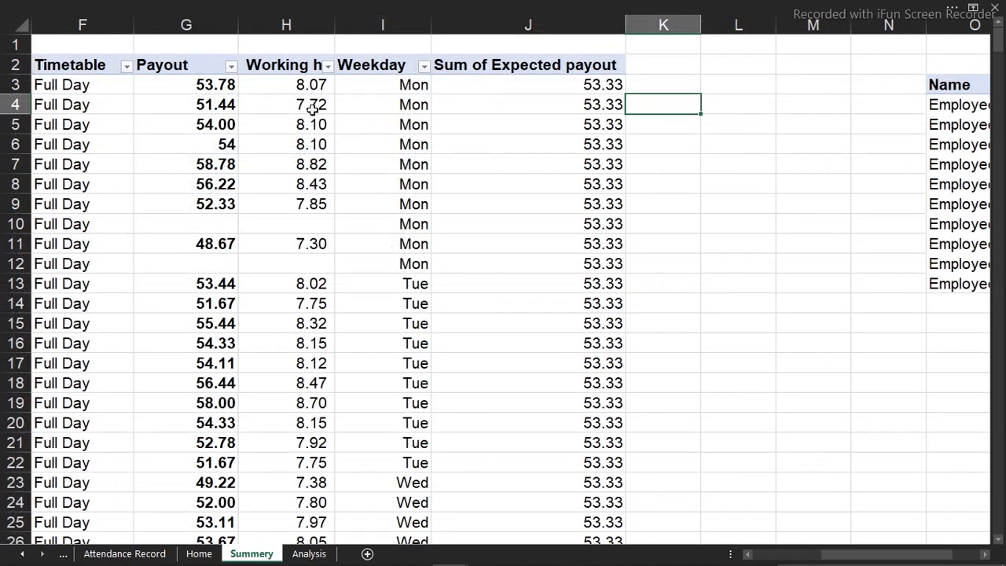
pyautogui.click(424, 67)
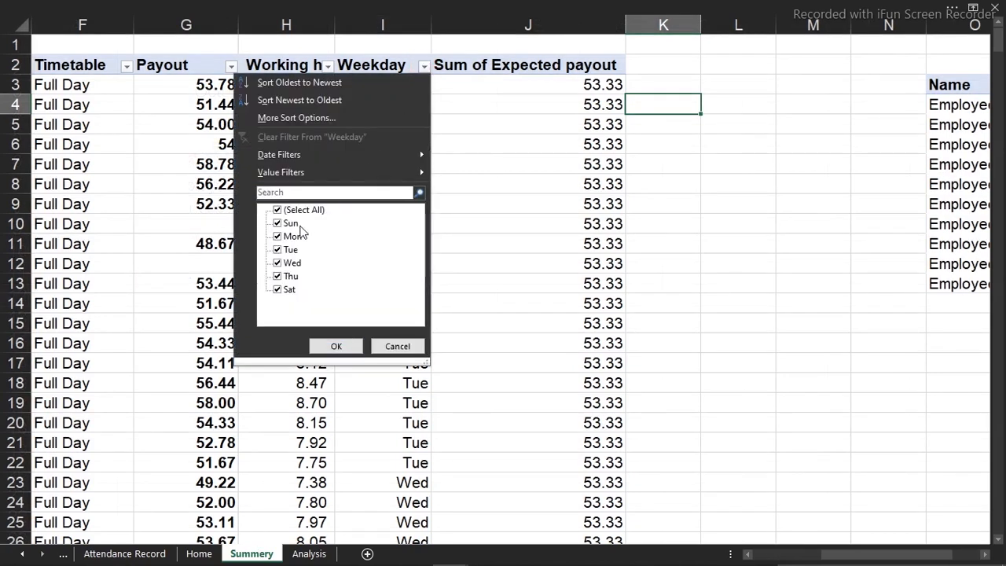
pyautogui.click(278, 210)
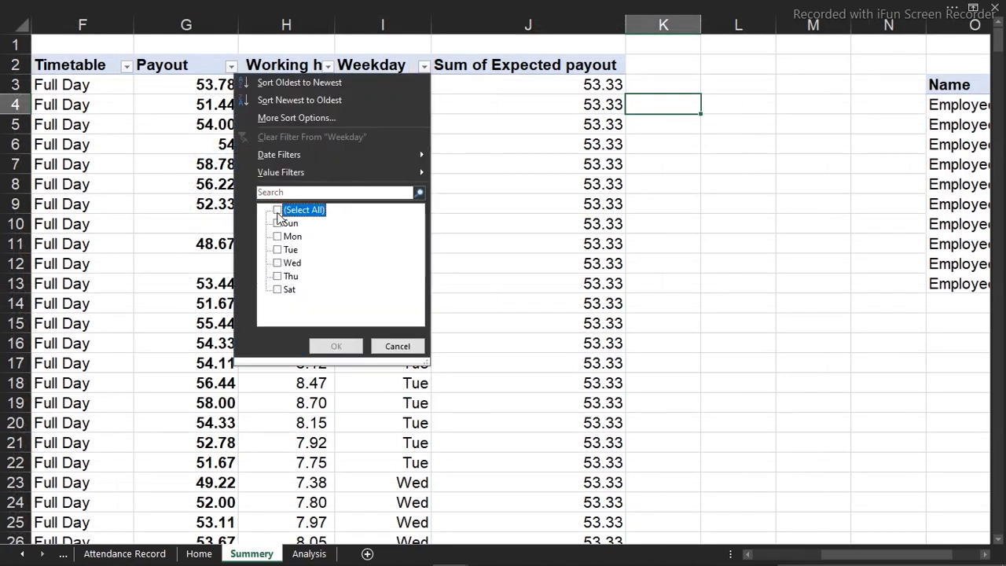
pyautogui.click(277, 276)
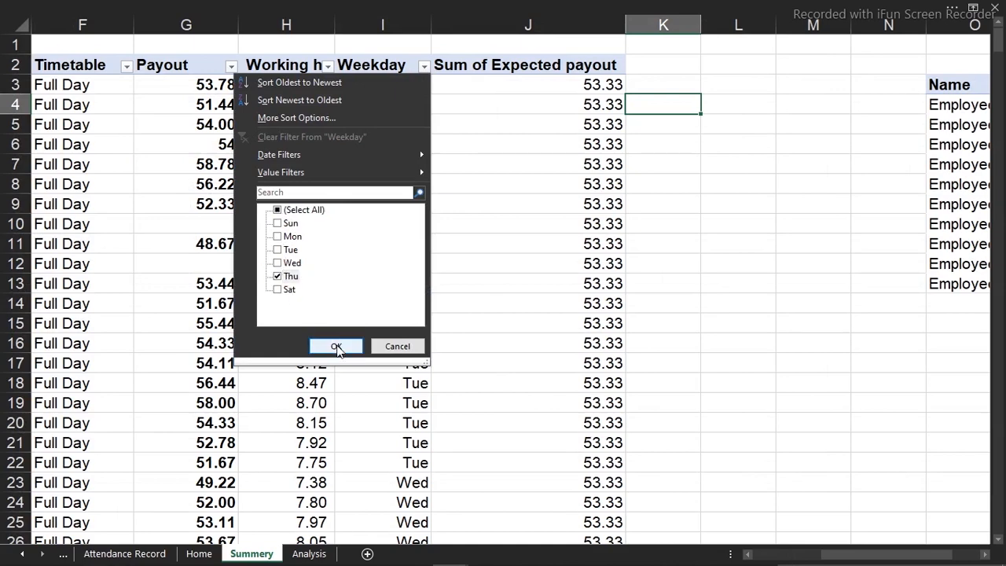
pyautogui.click(334, 346)
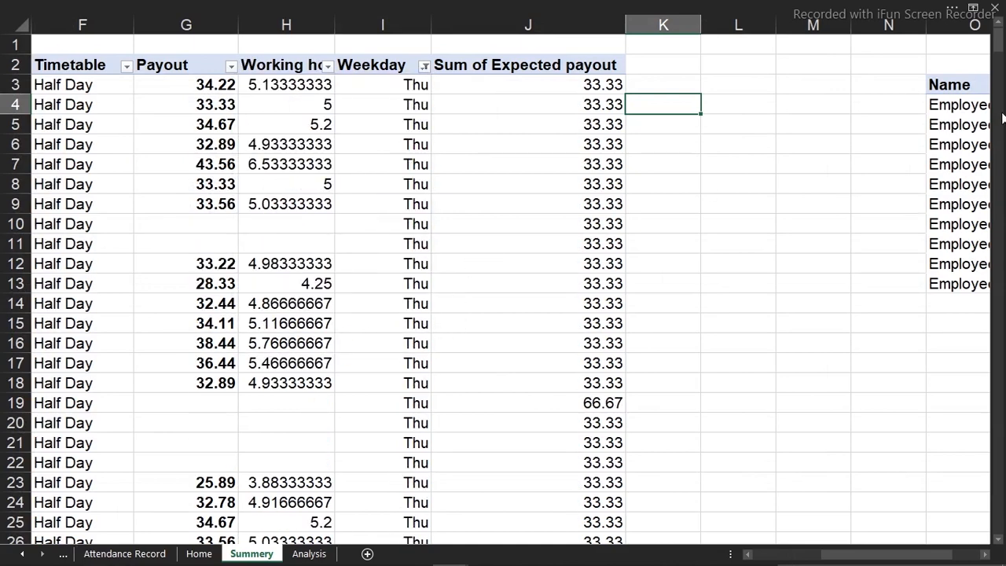
pyautogui.moveTo(1000, 57)
pyautogui.mouseDown()
pyautogui.moveTo(1000, 132)
pyautogui.moveTo(998, 39)
pyautogui.mouseUp()
# Format the Summery sheet's Working hours column H in comma style with two decimals
pyautogui.click(323, 24)
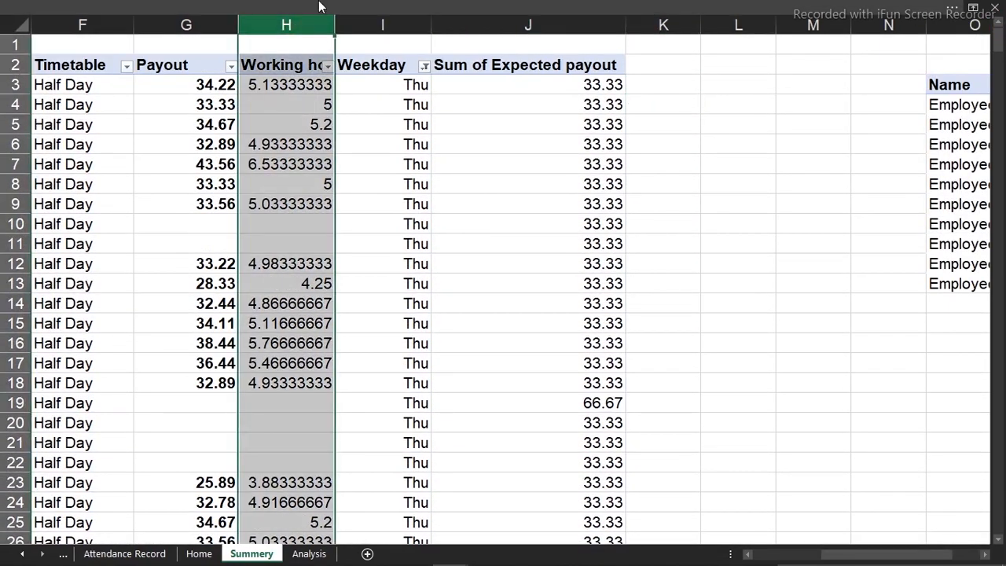
pyautogui.click(320, 6)
pyautogui.click(478, 90)
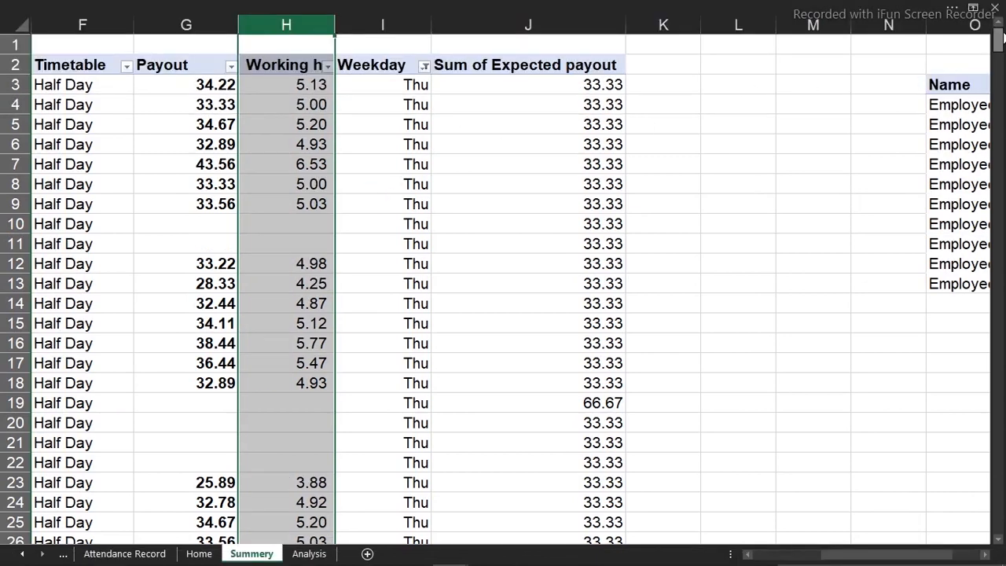
pyautogui.moveTo(1000, 48); pyautogui.dragTo(1000, 10)
# Show the formula bar and link the Home page's lower Total Working Hours text box to =Analysis!C8
pyautogui.click(199, 553)
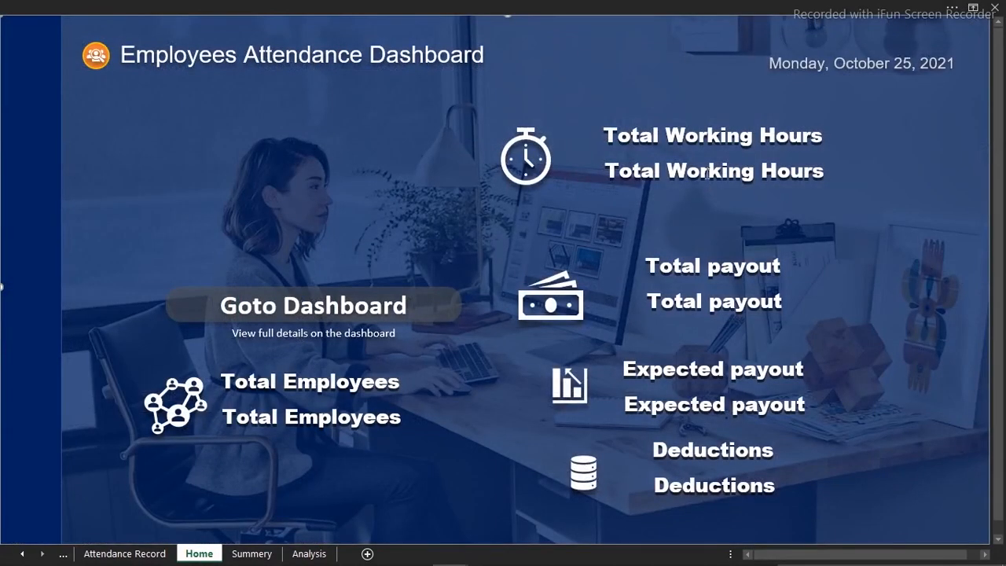
pyautogui.click(708, 169)
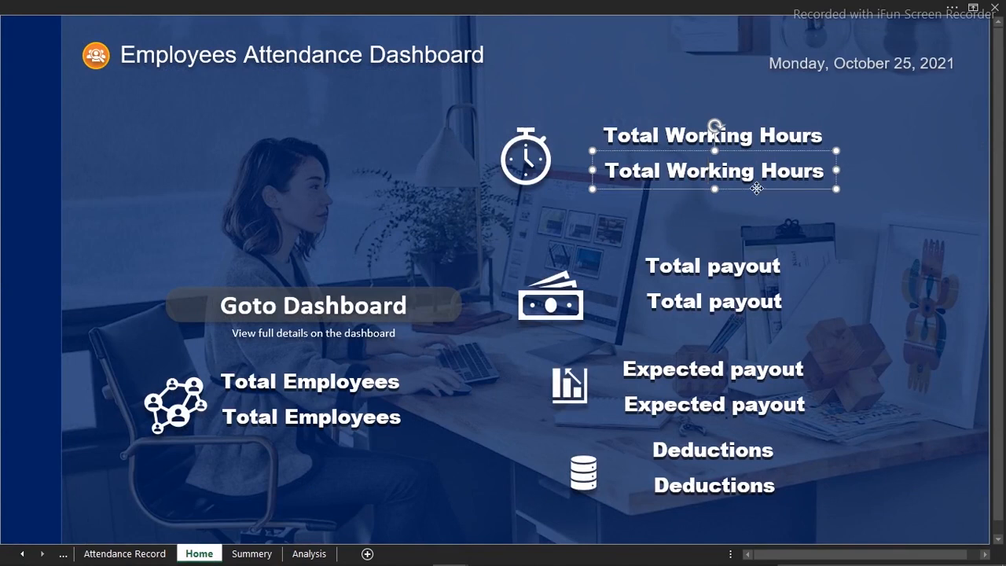
pyautogui.click(436, 6)
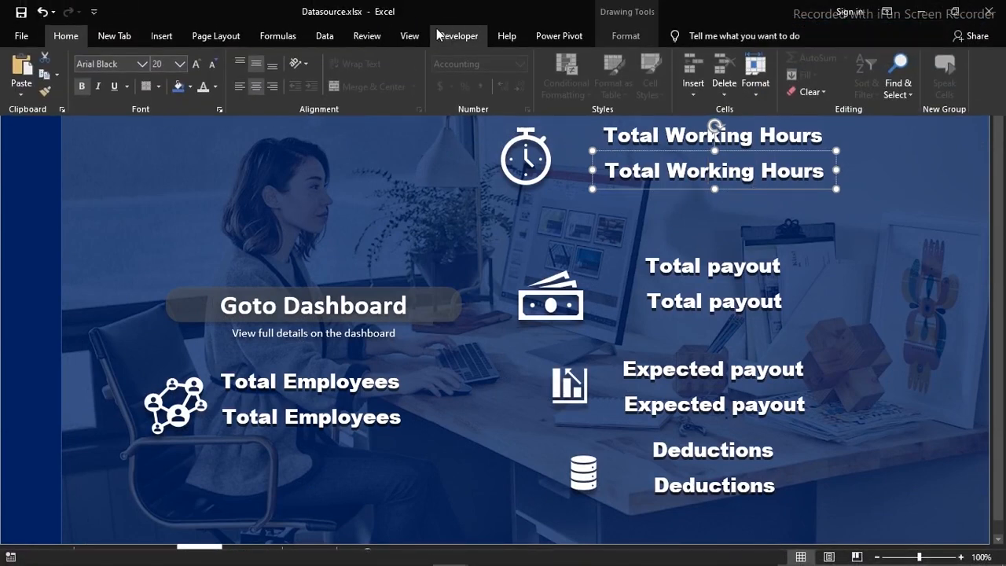
pyautogui.click(407, 39)
pyautogui.click(258, 67)
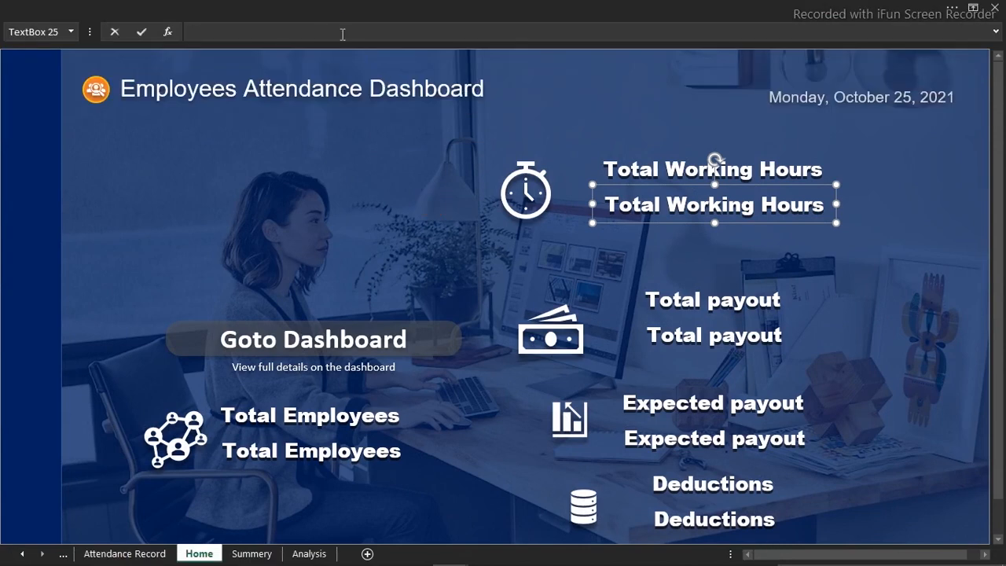
pyautogui.click(308, 554)
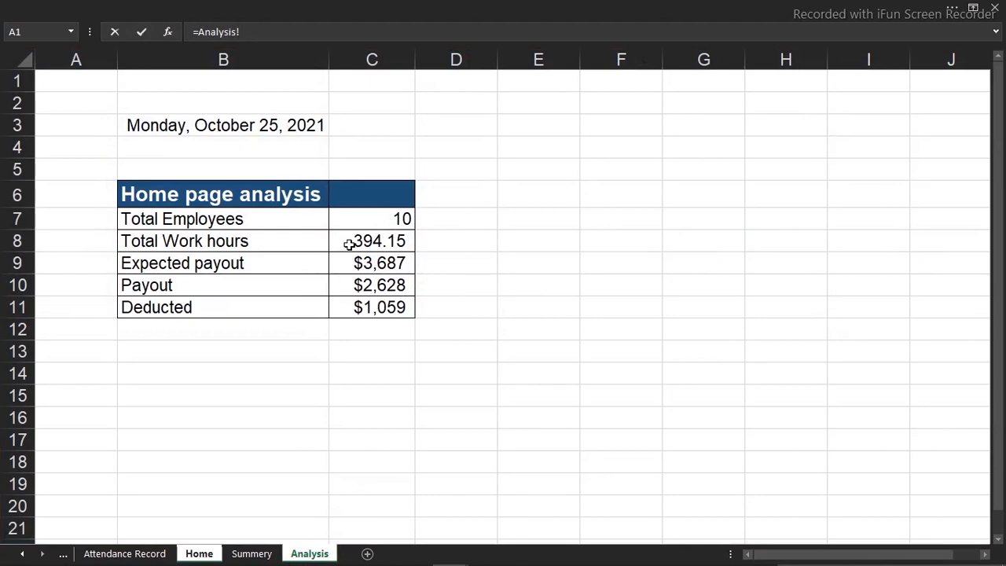
pyautogui.click(363, 248)
pyautogui.press('Return')
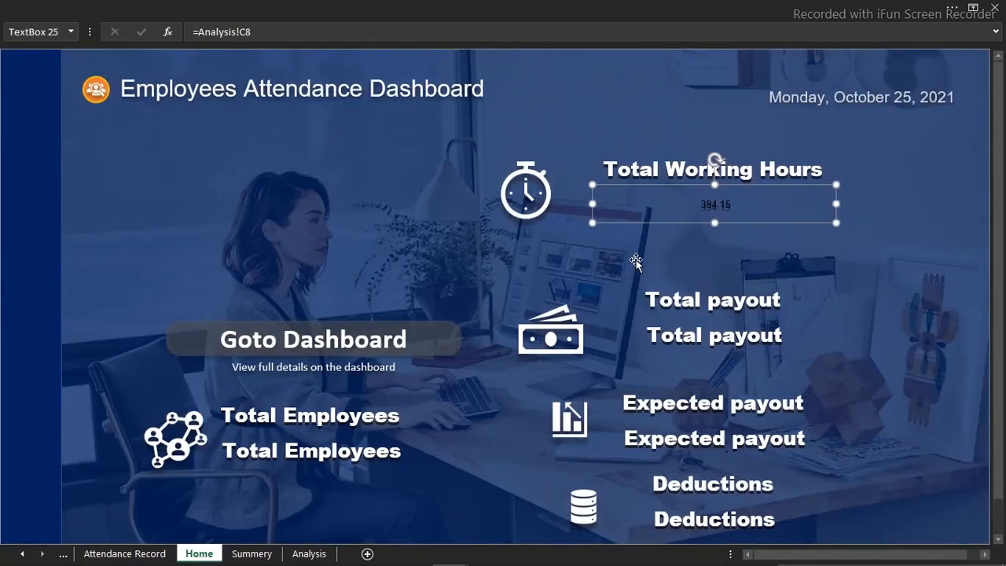
# Increase the font size of the linked total working hours figure to 40
pyautogui.click(344, 7)
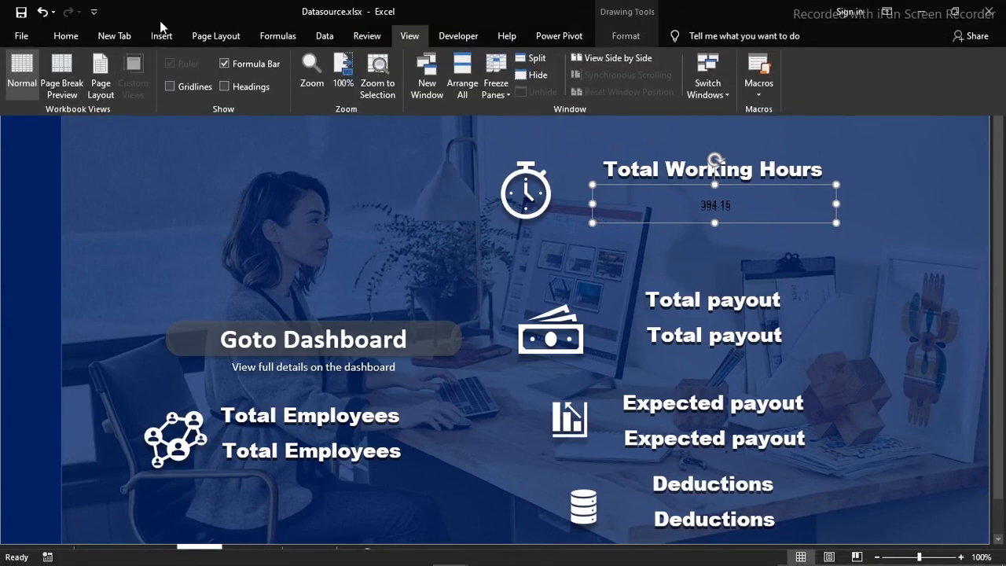
pyautogui.click(69, 36)
pyautogui.click(195, 64)
pyautogui.click(195, 64)
pyautogui.click(194, 63)
pyautogui.click(194, 63)
pyautogui.click(194, 63)
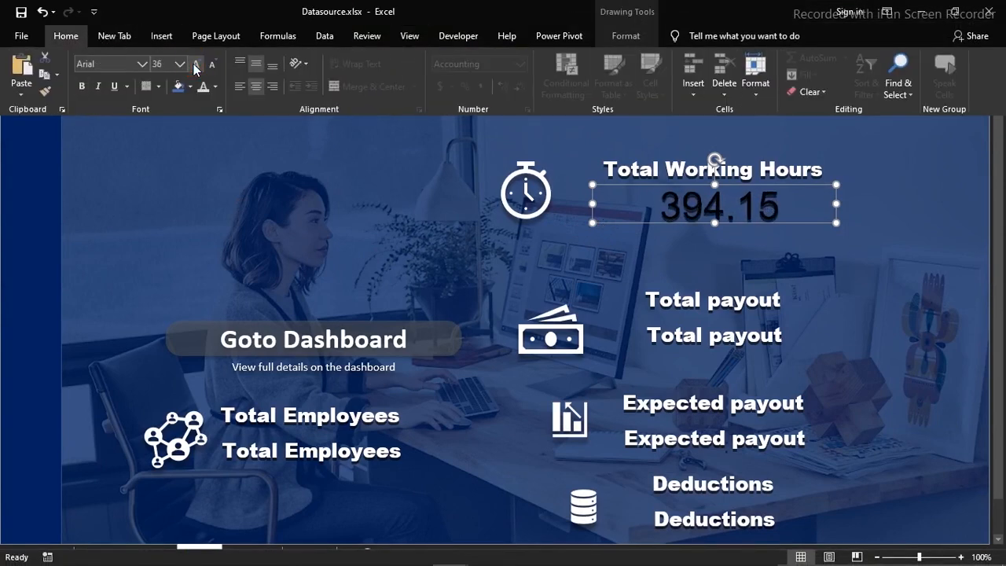
# Change the font of the total working hours figure to DS-Digital
pyautogui.click(144, 65)
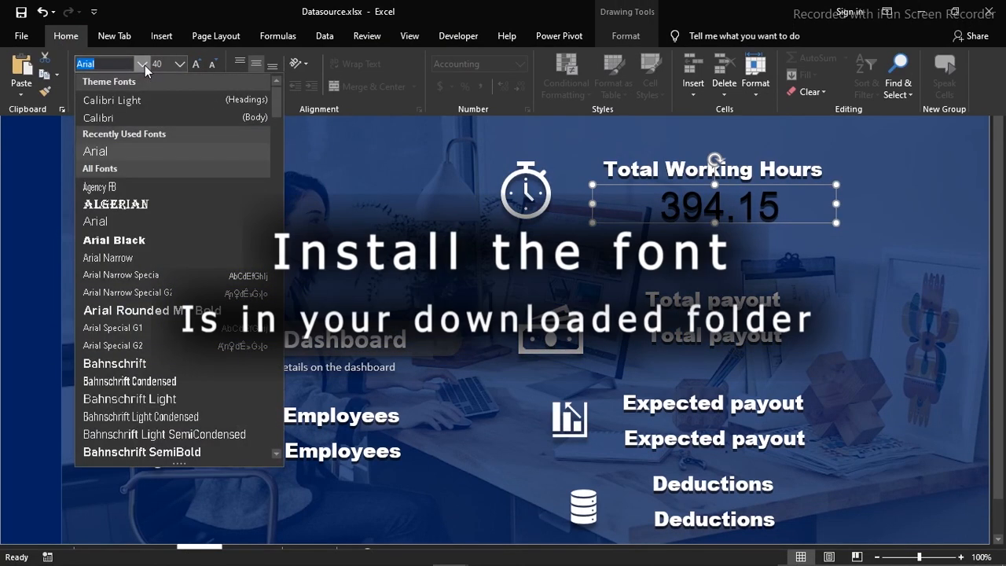
pyautogui.click(360, 207)
pyautogui.click(103, 63)
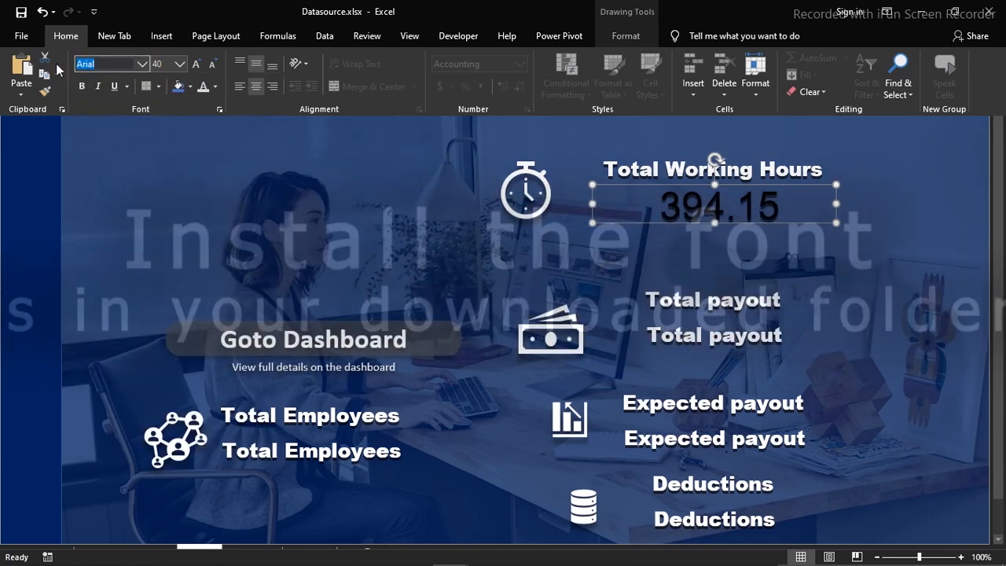
pyautogui.write('D')
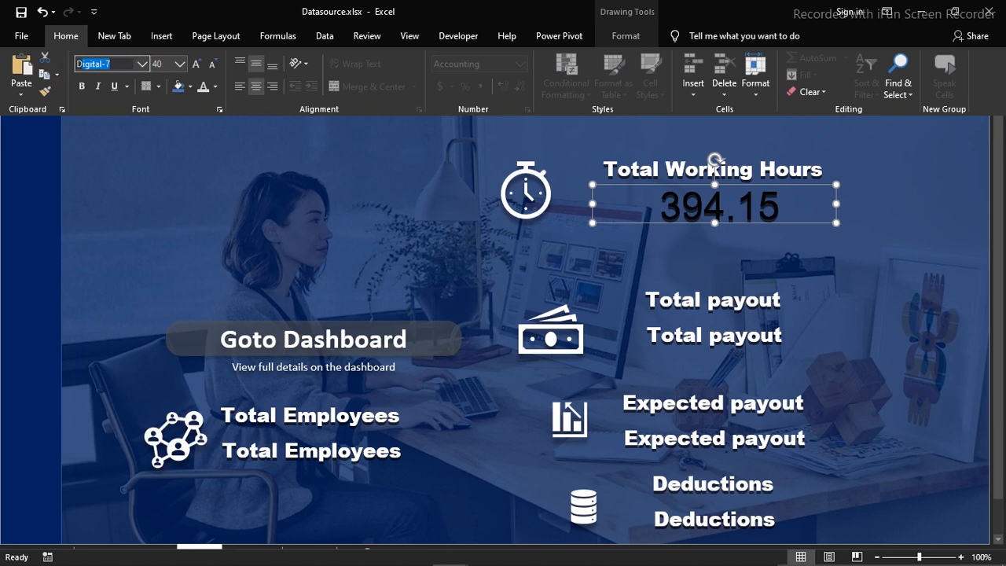
pyautogui.write('S-')
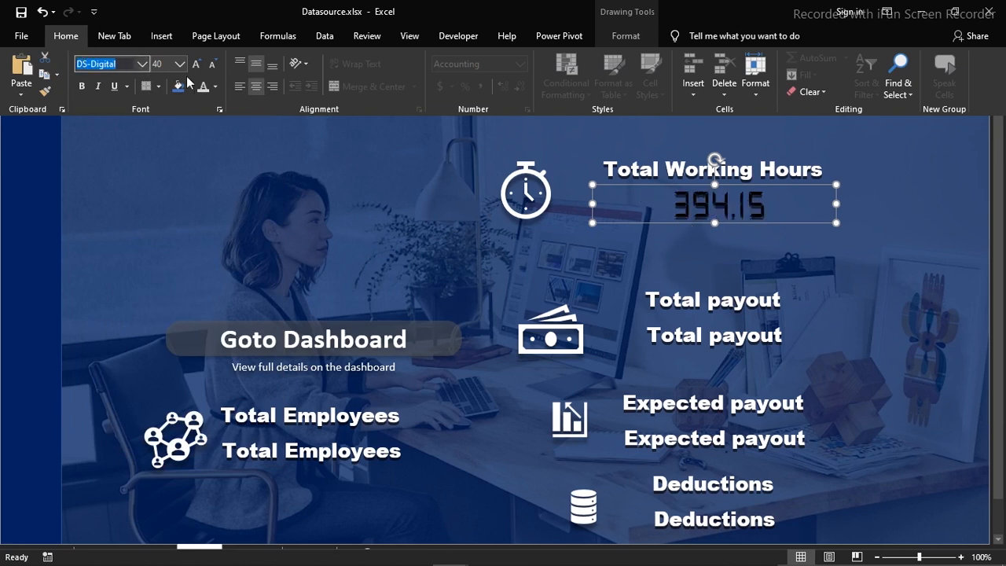
pyautogui.click(144, 69)
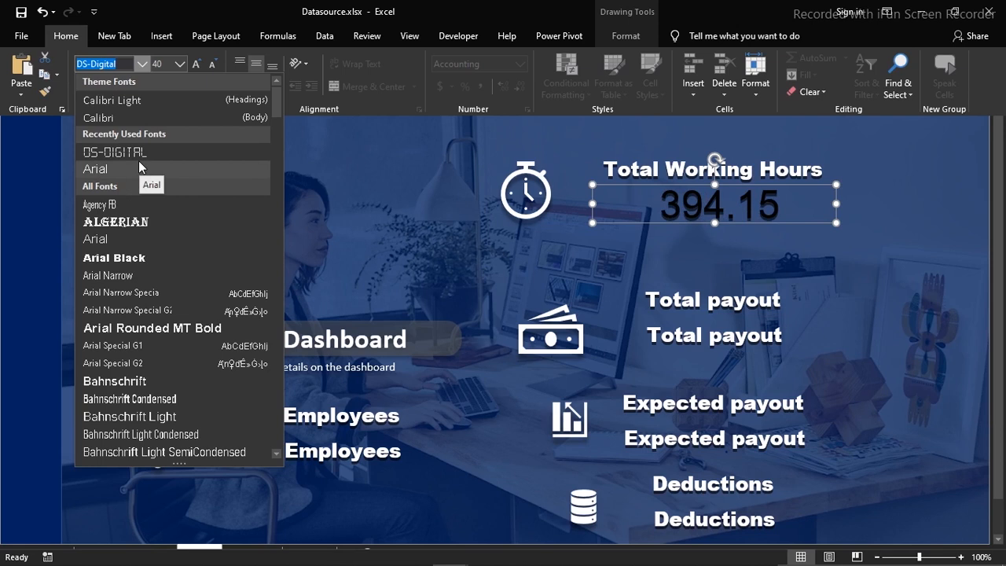
pyautogui.click(341, 162)
pyautogui.click(341, 163)
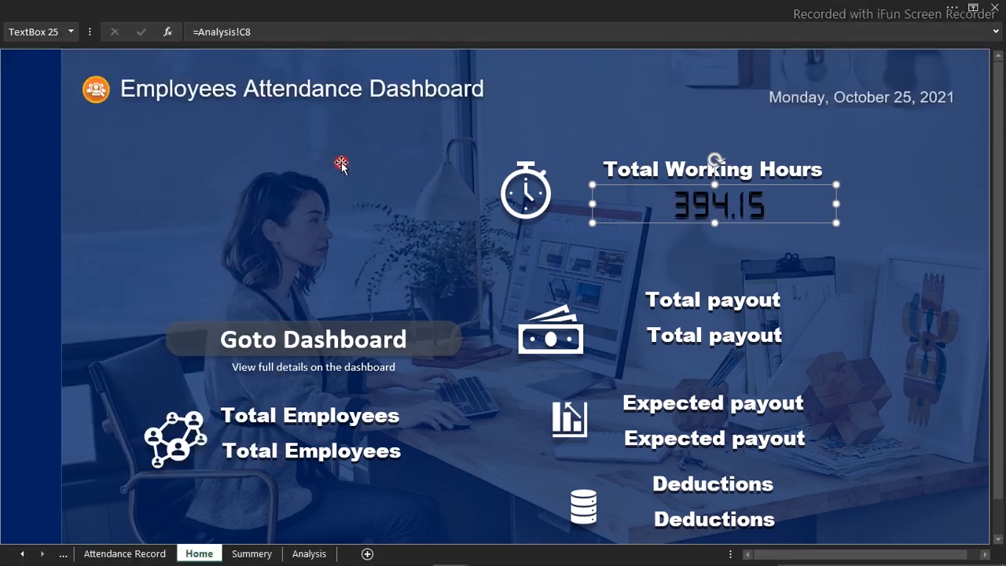
# Switch to the Attendance Report workbook and check the font used for its Home page's Total Working Hours figure
pyautogui.moveTo(450, 552)
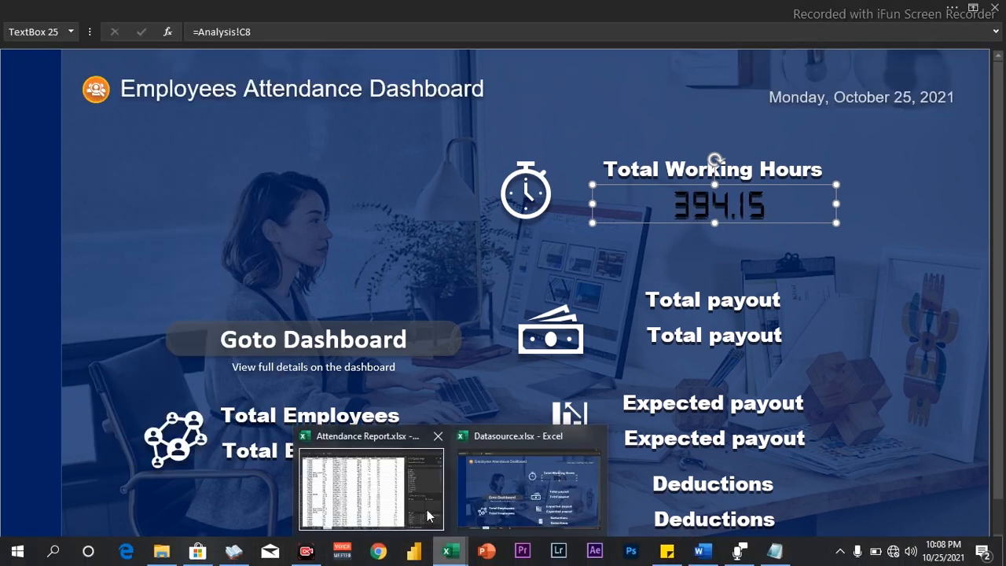
pyautogui.click(389, 488)
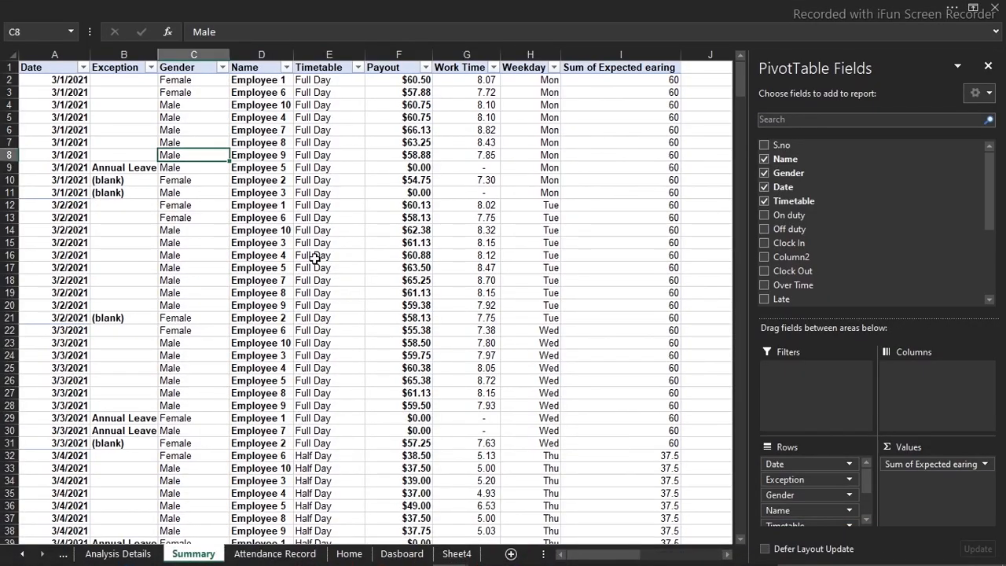
pyautogui.click(370, 554)
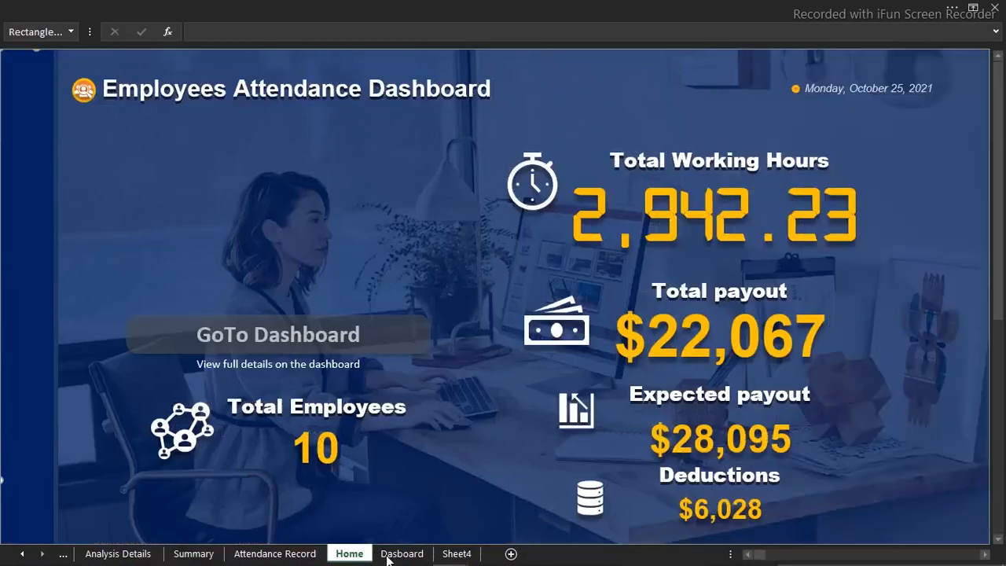
pyautogui.click(386, 553)
pyautogui.click(346, 554)
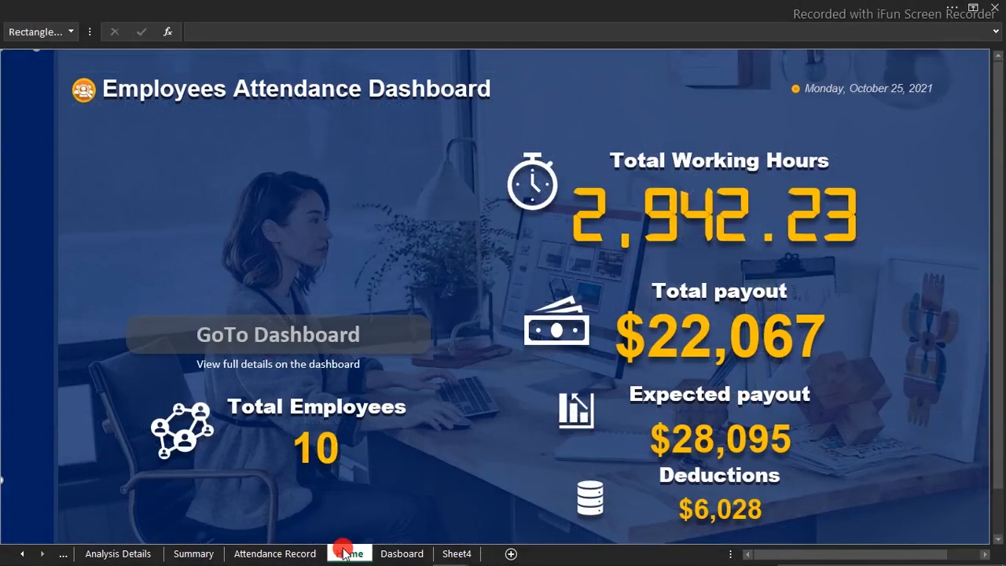
pyautogui.click(686, 218)
pyautogui.click(308, 6)
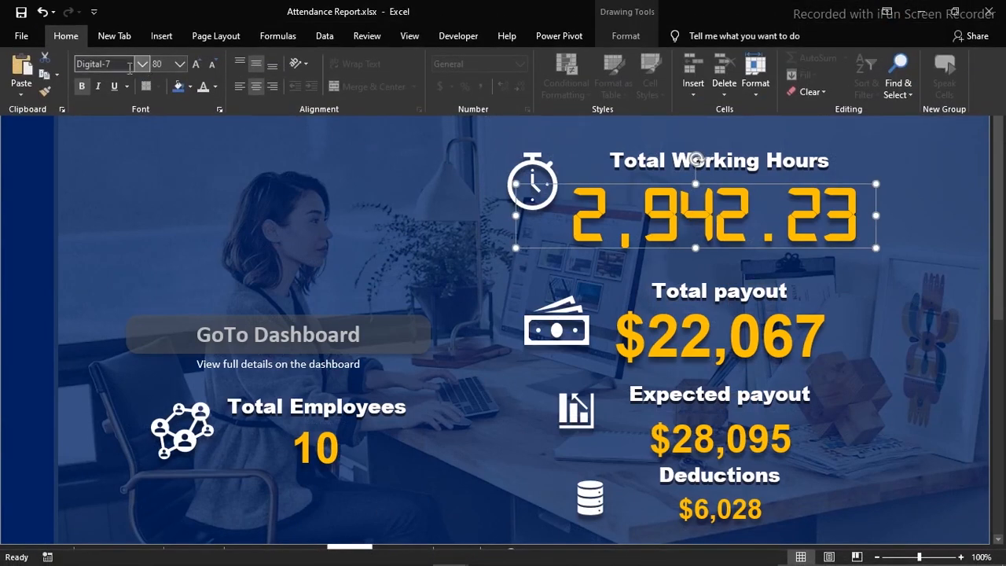
pyautogui.click(119, 65)
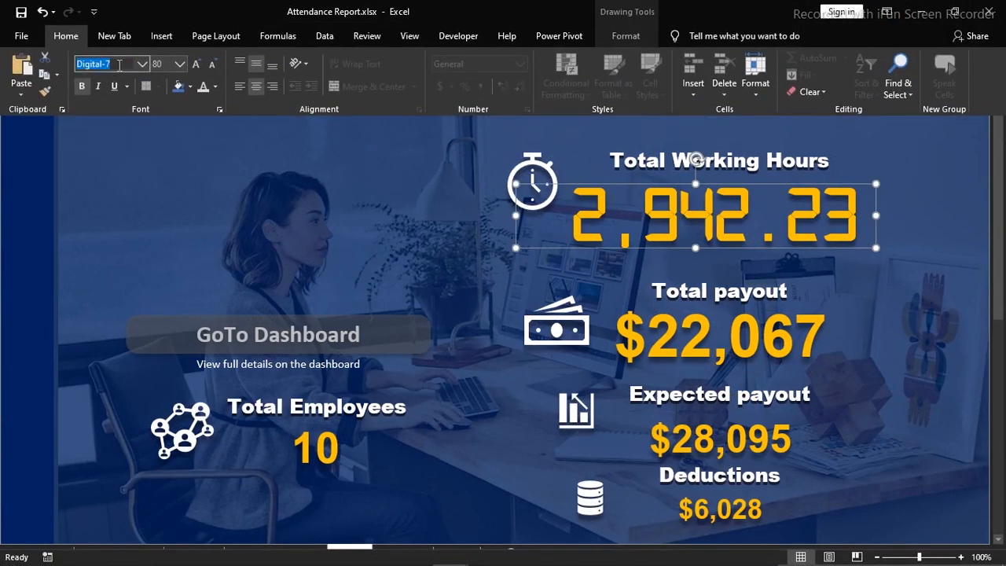
pyautogui.press('Escape')
pyautogui.click(193, 319)
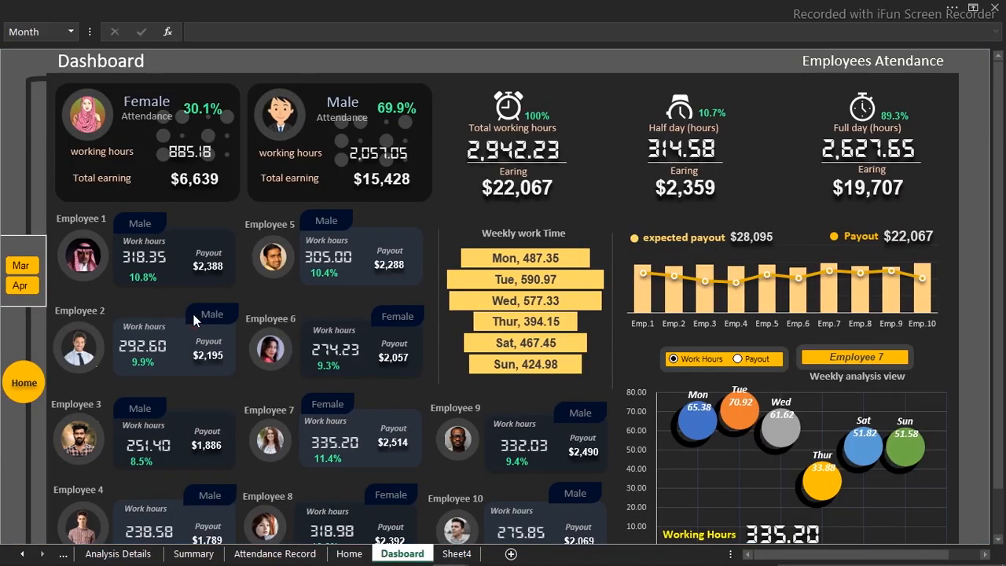
# Return to the Datasource workbook and set the total working hours figure's font to Digital-7
pyautogui.moveTo(452, 558)
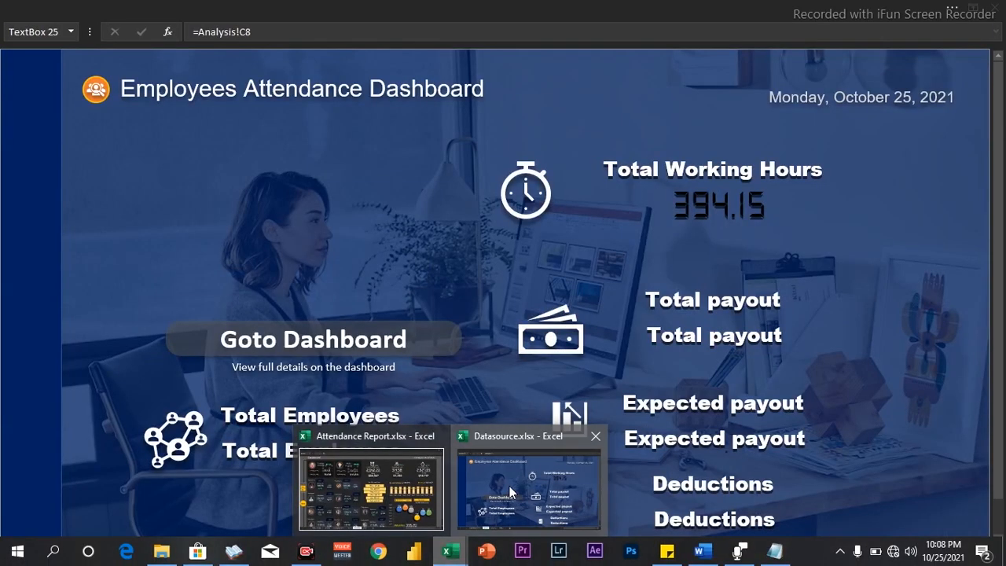
pyautogui.click(510, 486)
pyautogui.click(305, 6)
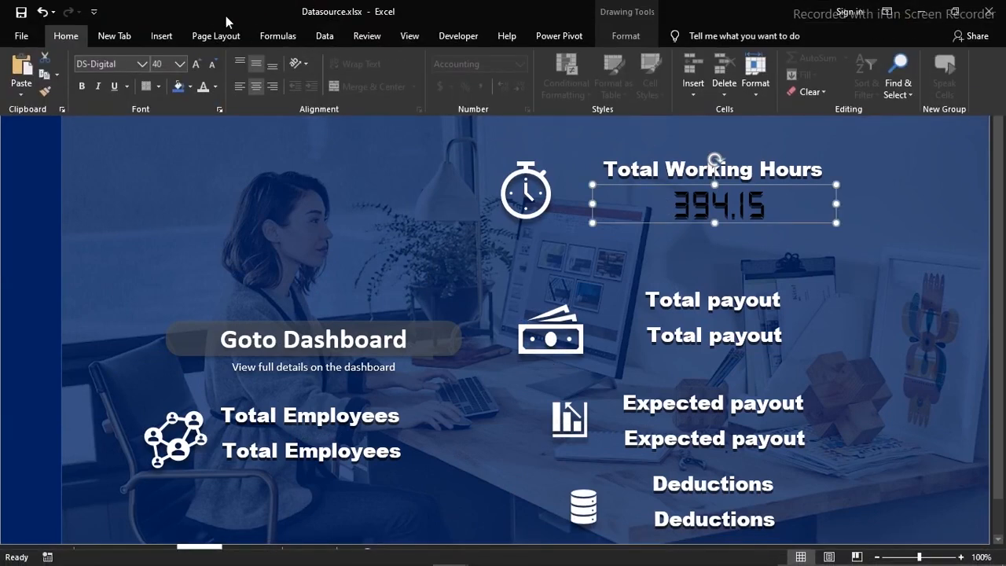
pyautogui.click(126, 62)
pyautogui.write('Digital-7')
pyautogui.press('Return')
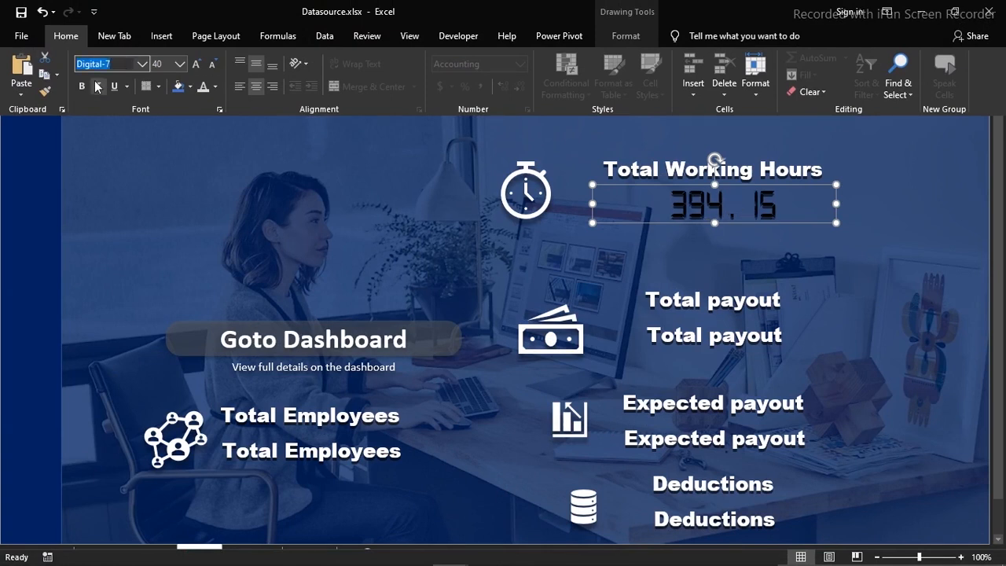
# Increase the working hours figure's font size to 72 and extend its text box downward to fit the digits
pyautogui.click(196, 64)
pyautogui.click(196, 64)
pyautogui.click(195, 64)
pyautogui.click(196, 64)
pyautogui.click(196, 64)
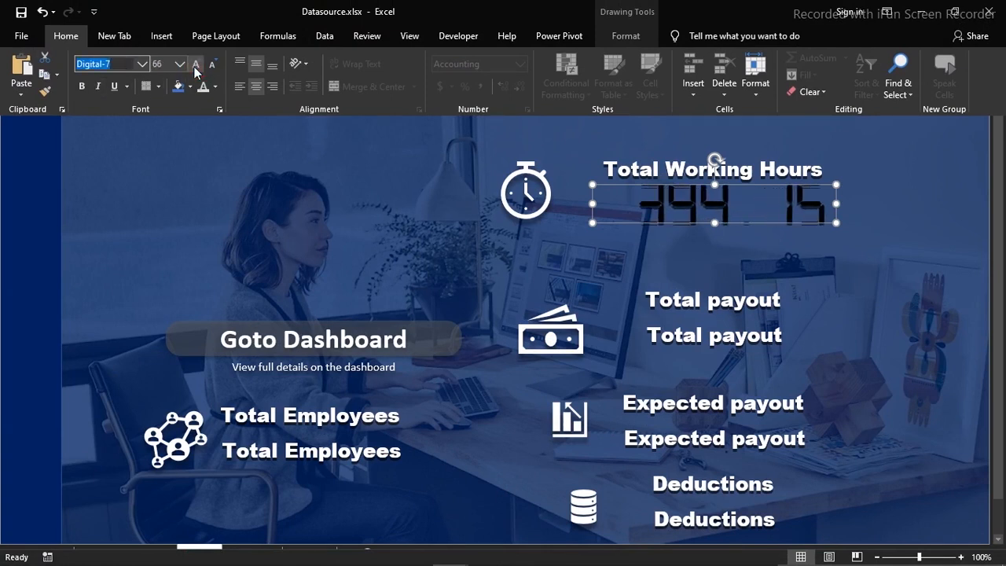
pyautogui.click(715, 223)
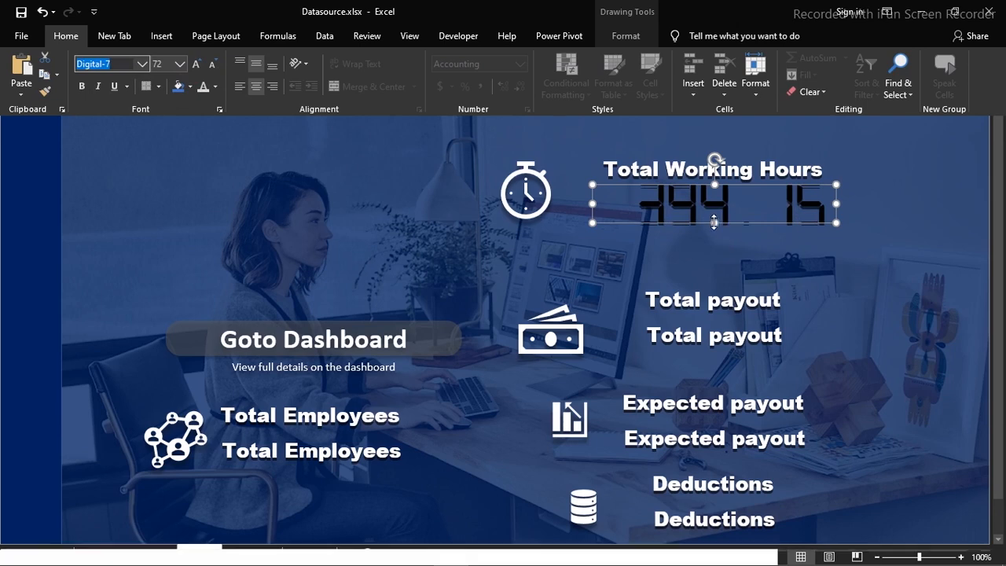
pyautogui.moveTo(715, 224); pyautogui.dragTo(715, 246)
# Set the font color of the total working hours figure to the standard orange
pyautogui.click(102, 5)
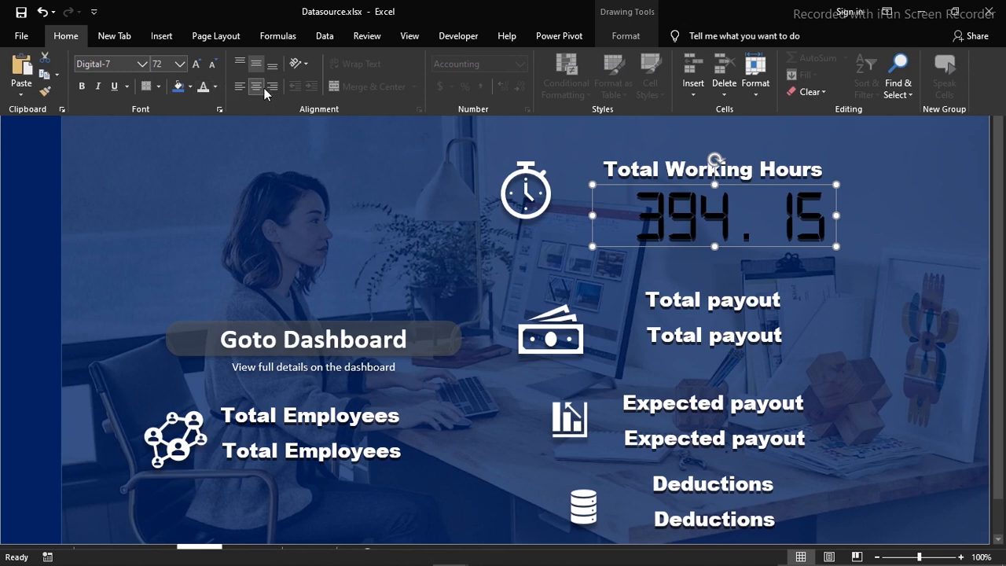
pyautogui.click(216, 86)
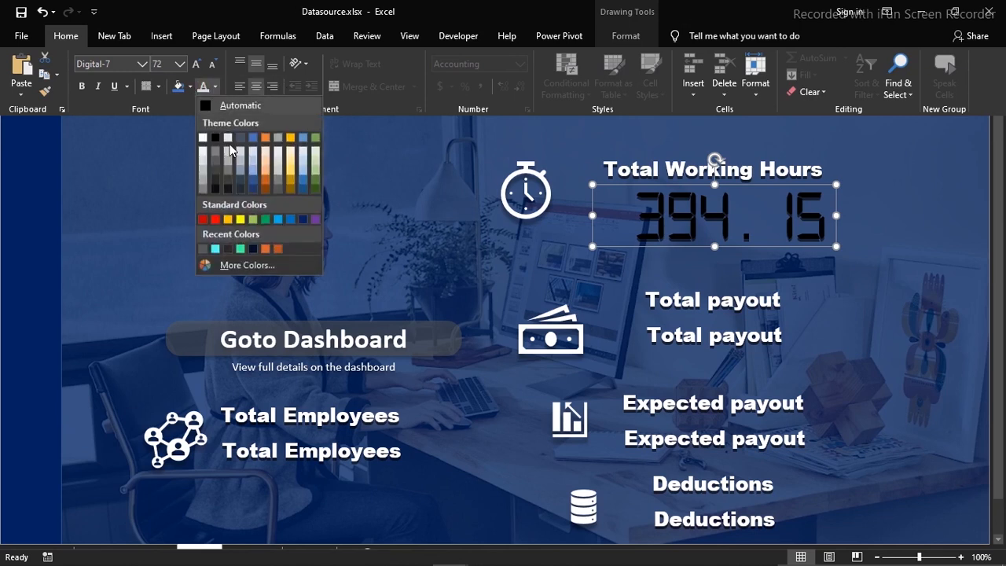
pyautogui.click(226, 220)
pyautogui.click(305, 220)
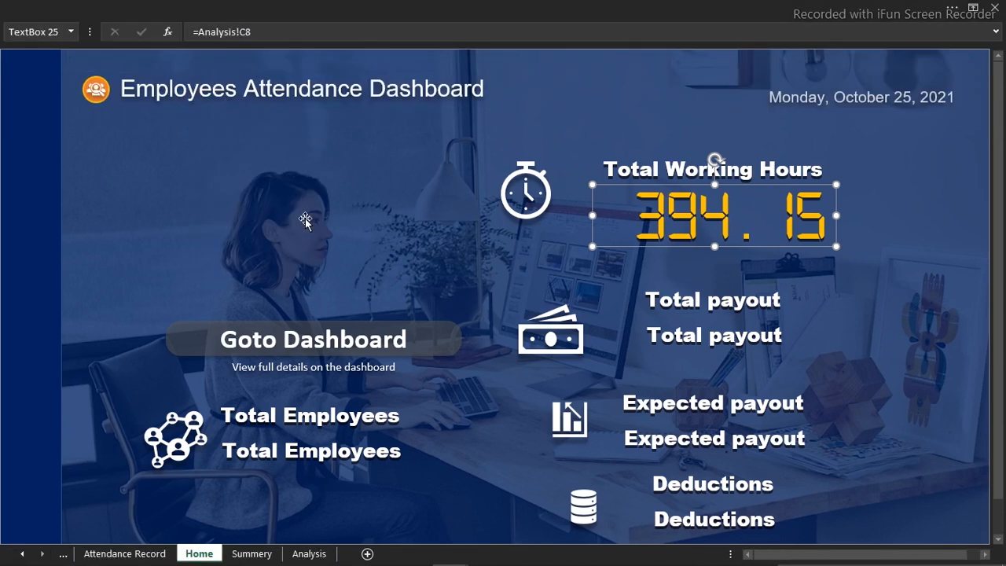
# Link the Total payout value text box to Analysis!C10 and the Expected payout value text box to Analysis!C9
pyautogui.click(305, 220)
pyautogui.click(735, 335)
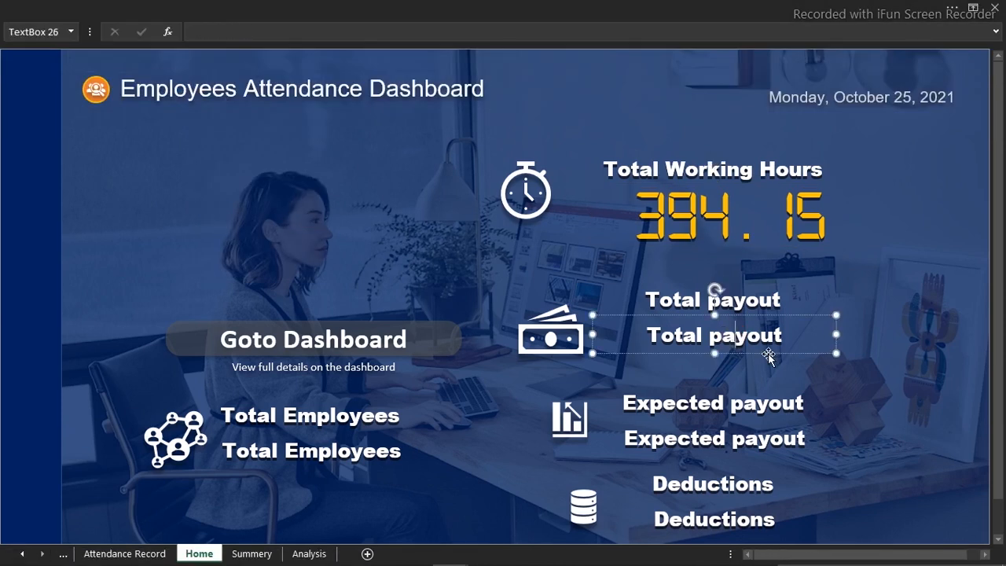
pyautogui.click(240, 31)
pyautogui.write('=')
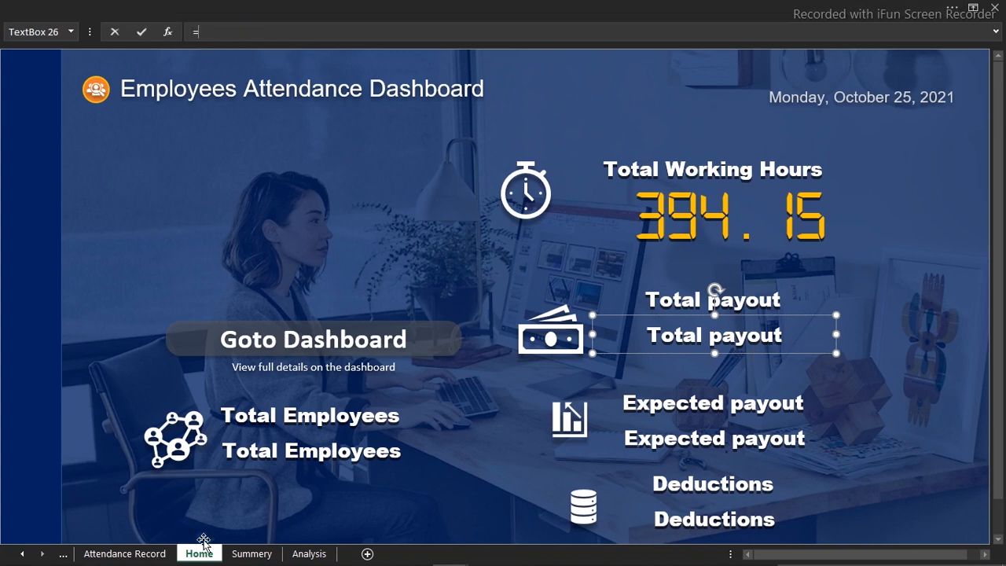
pyautogui.click(296, 555)
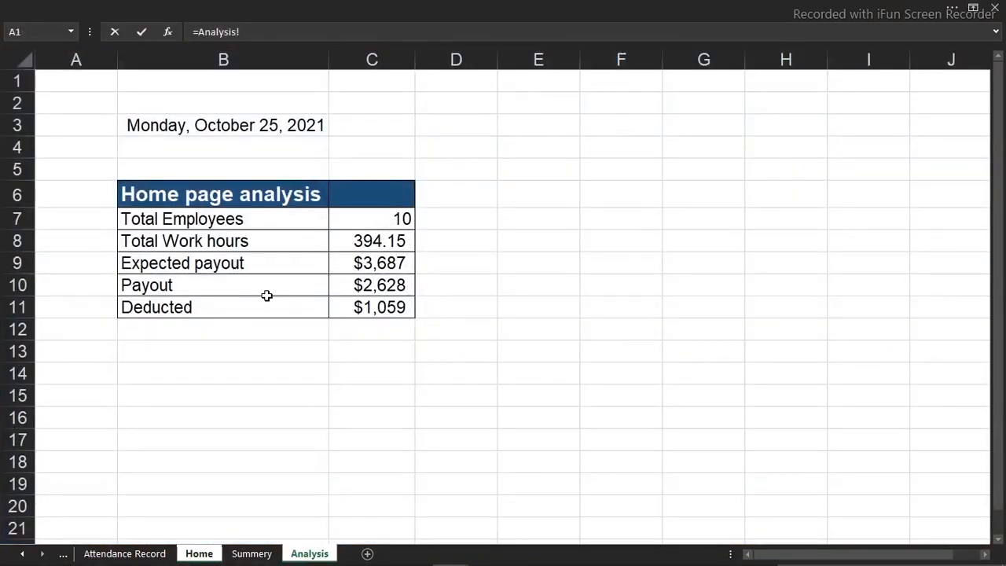
pyautogui.click(361, 285)
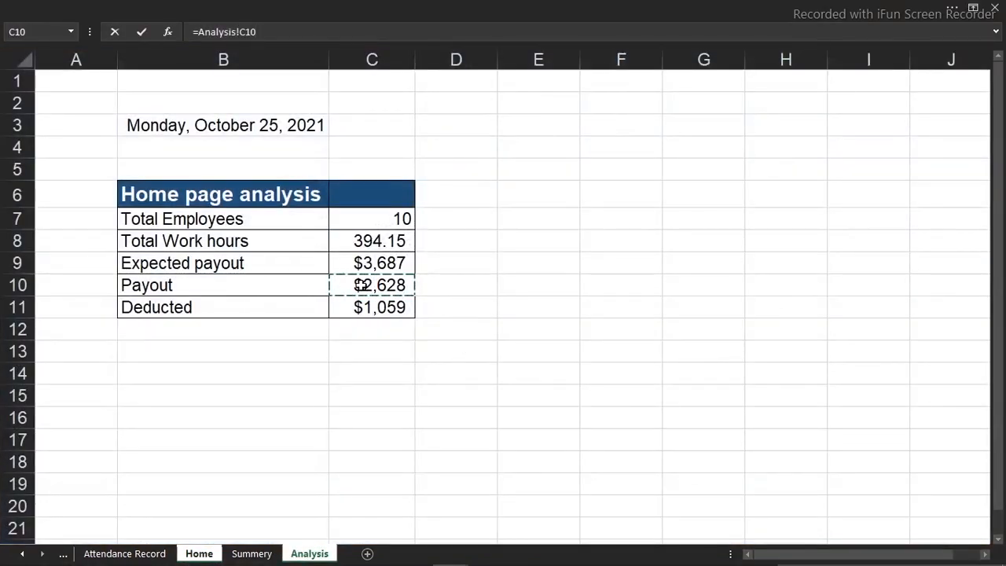
pyautogui.press('Return')
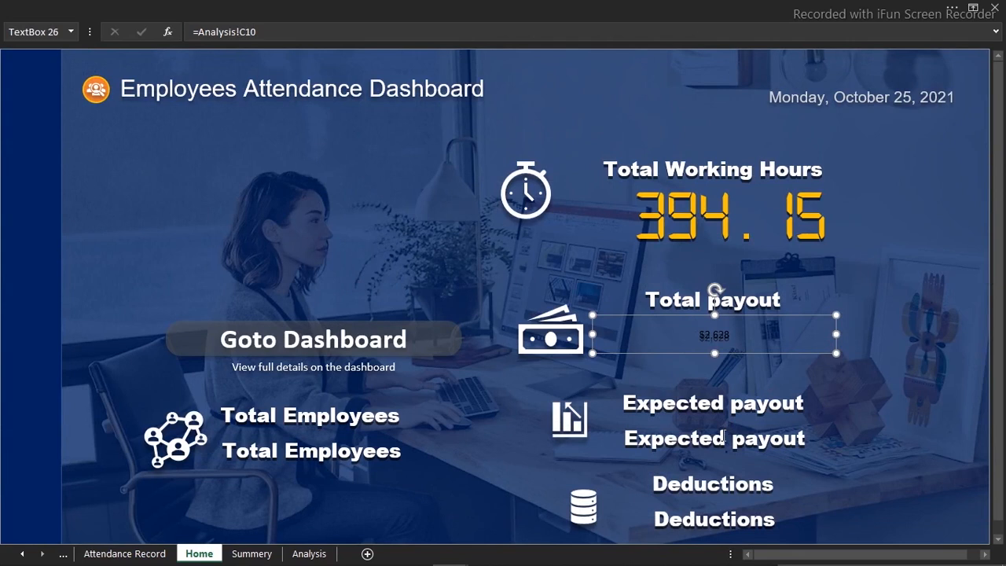
pyautogui.click(722, 437)
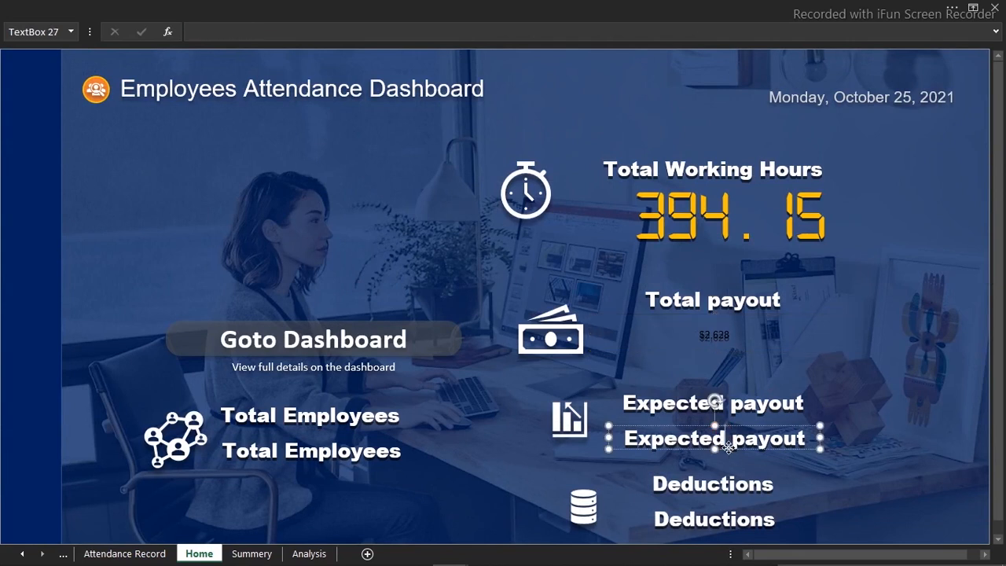
pyautogui.click(268, 32)
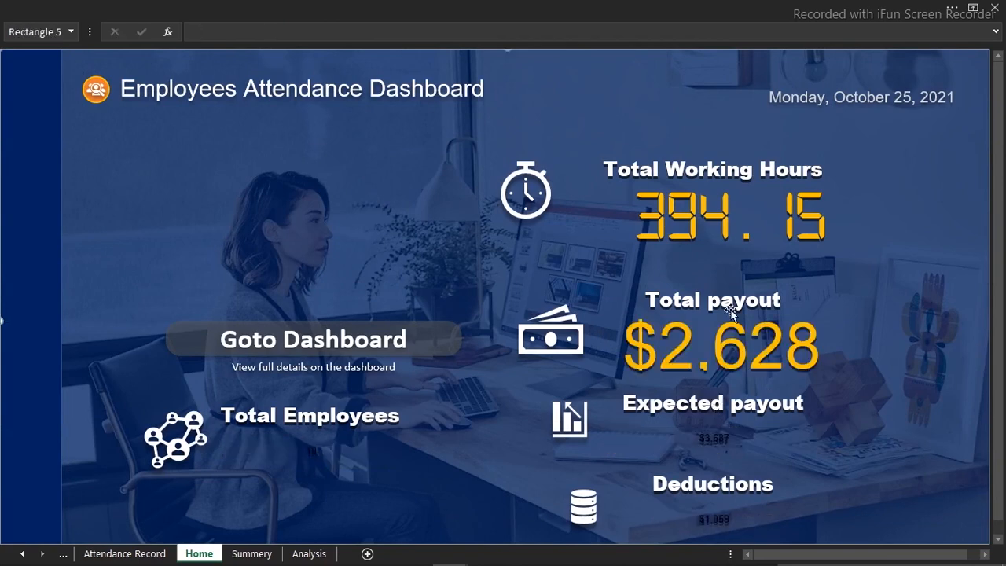
# Copy the Total payout figure's formatting onto the Expected payout, Deductions and Total Employees figures with Format Painter
pyautogui.click(748, 348)
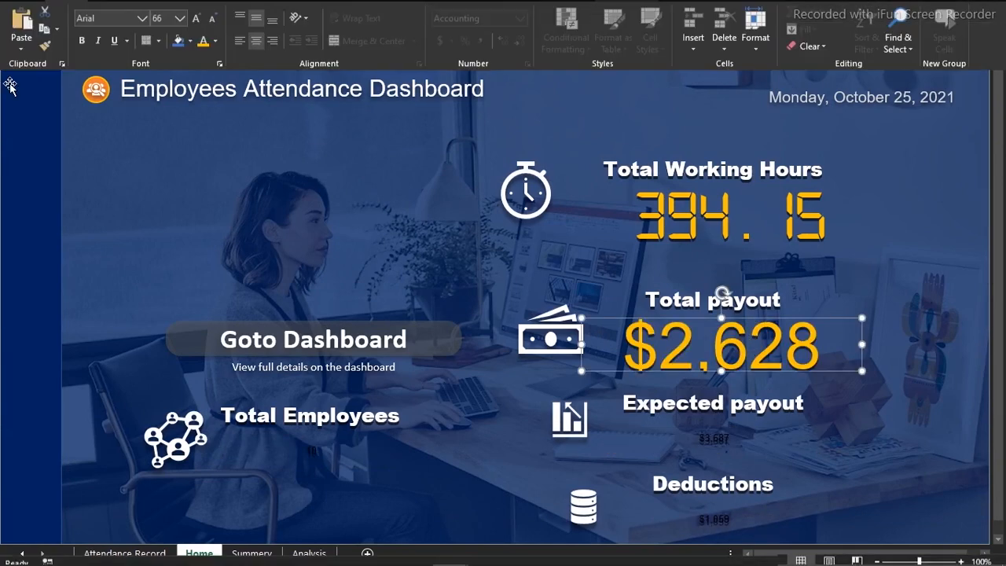
pyautogui.click(47, 89)
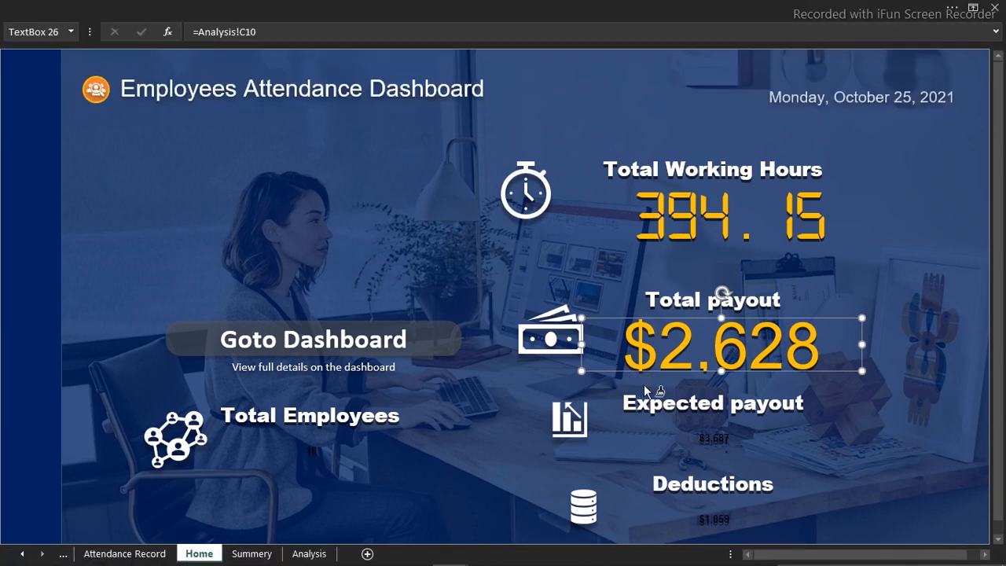
pyautogui.click(702, 439)
pyautogui.click(712, 518)
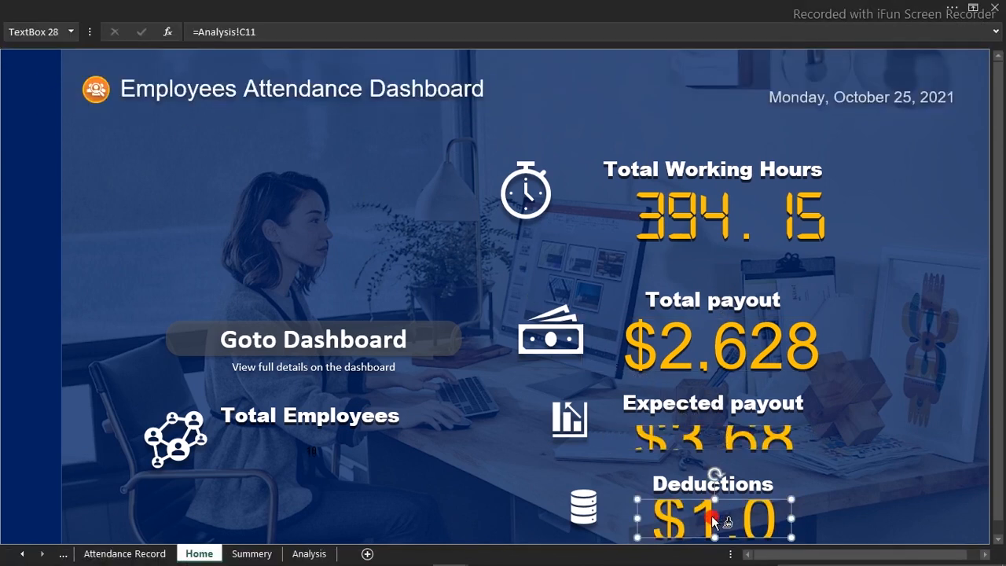
pyautogui.click(319, 443)
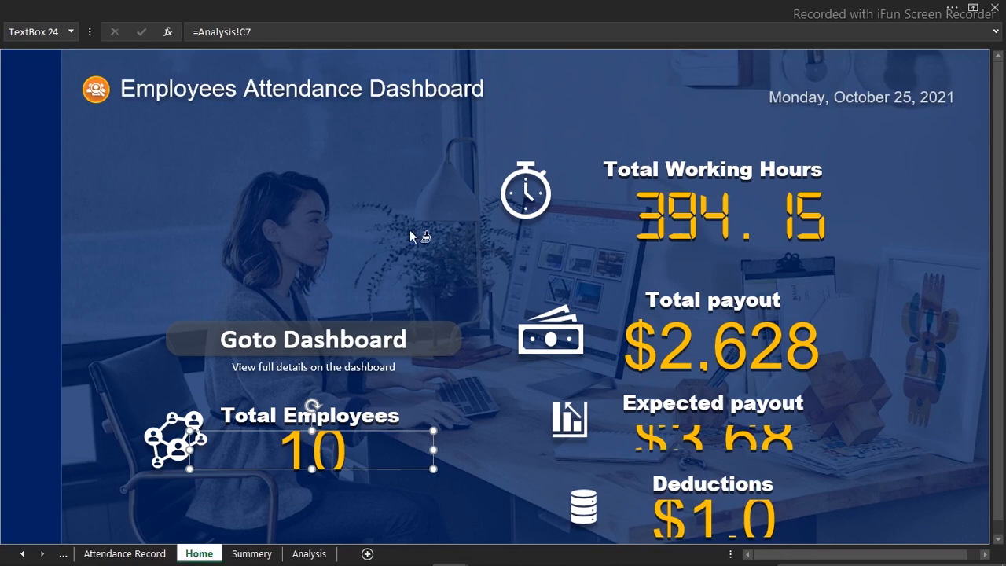
# Reduce the Expected payout figure's font size and enlarge its text box so the full amount fits between the labels
pyautogui.click(728, 438)
pyautogui.click(247, 6)
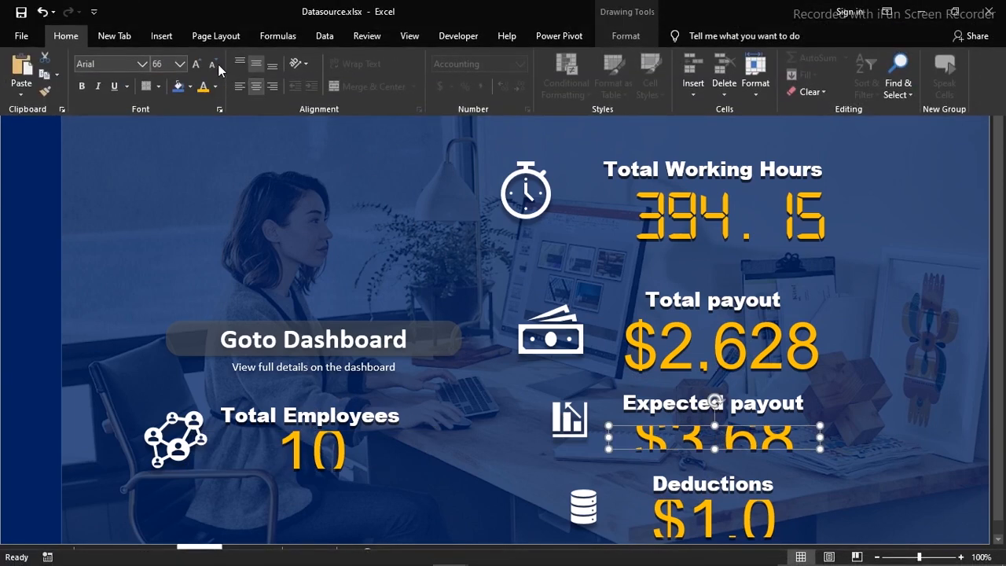
pyautogui.click(213, 65)
pyautogui.click(212, 64)
pyautogui.click(212, 64)
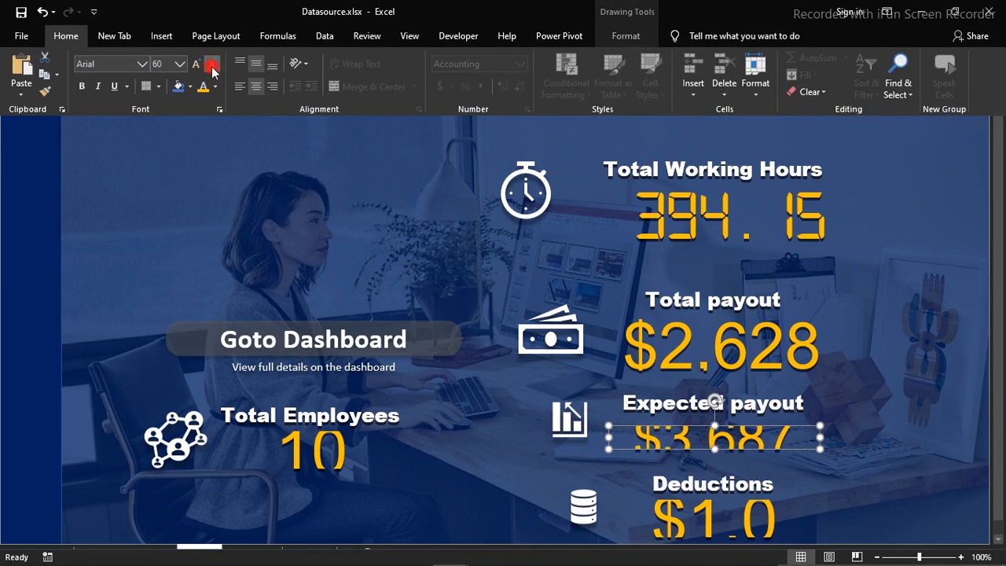
pyautogui.click(716, 448)
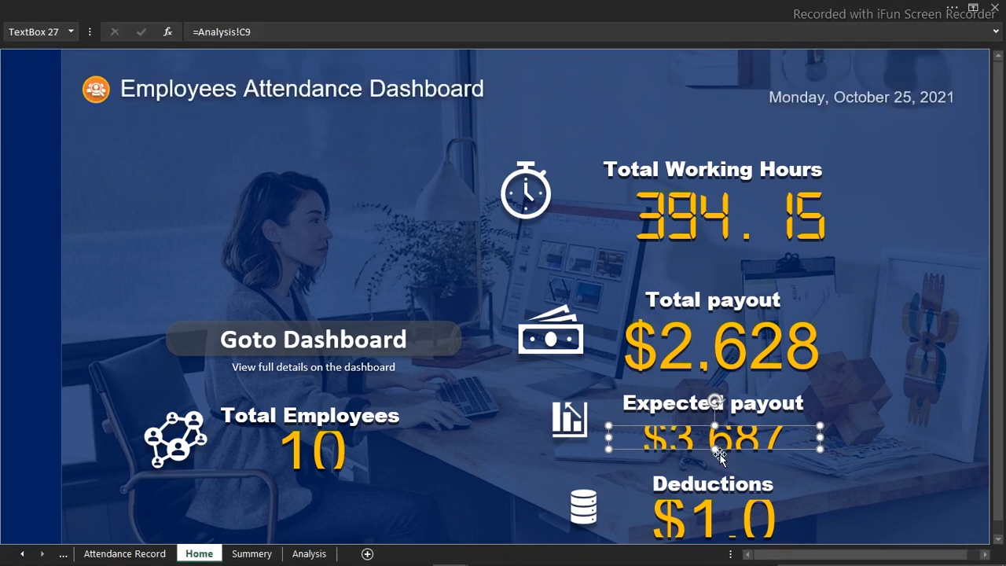
pyautogui.moveTo(714, 448); pyautogui.dragTo(753, 464)
pyautogui.click(254, 5)
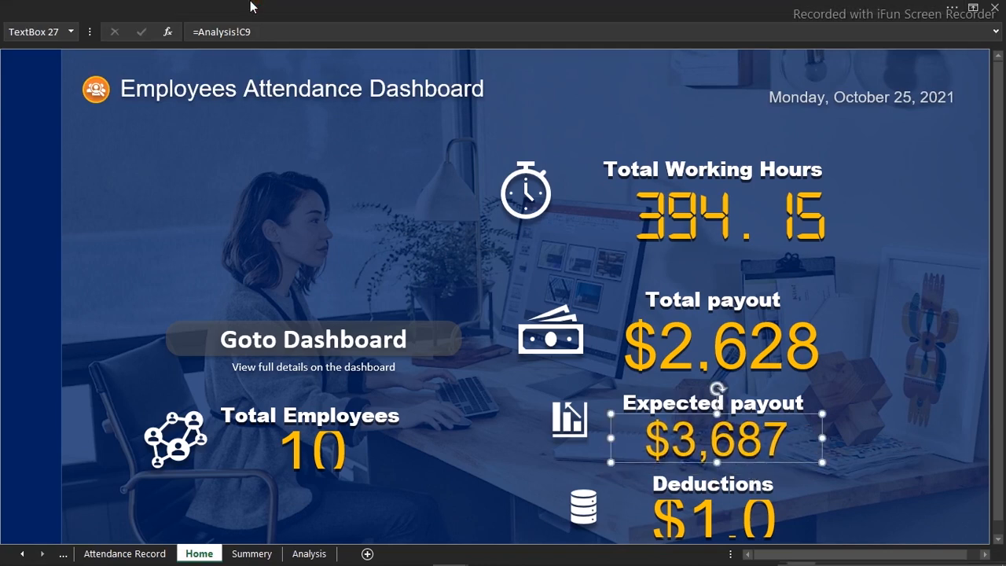
pyautogui.click(210, 68)
pyautogui.click(211, 67)
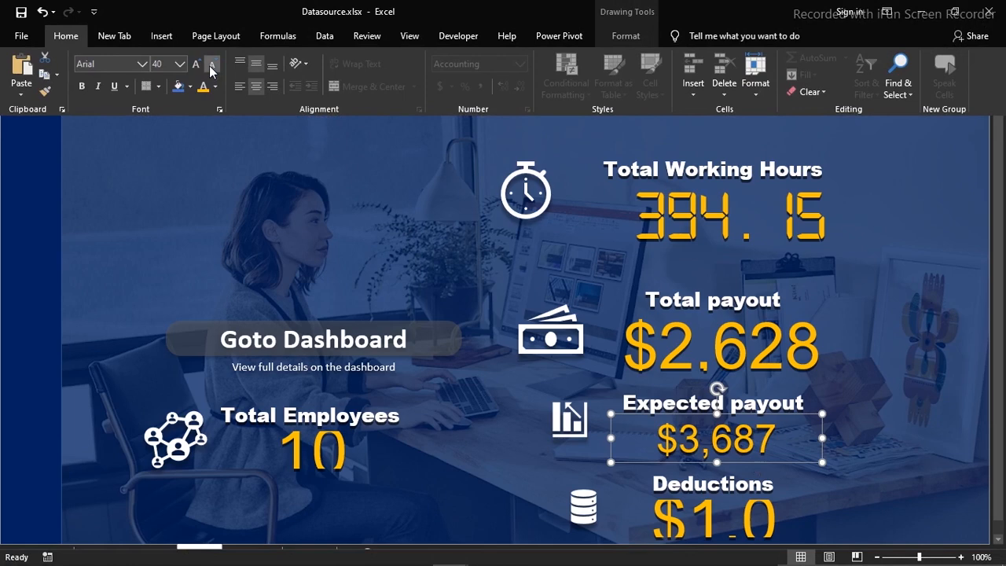
pyautogui.click(211, 68)
# Reduce the Deductions figure's font size to 28
pyautogui.click(676, 522)
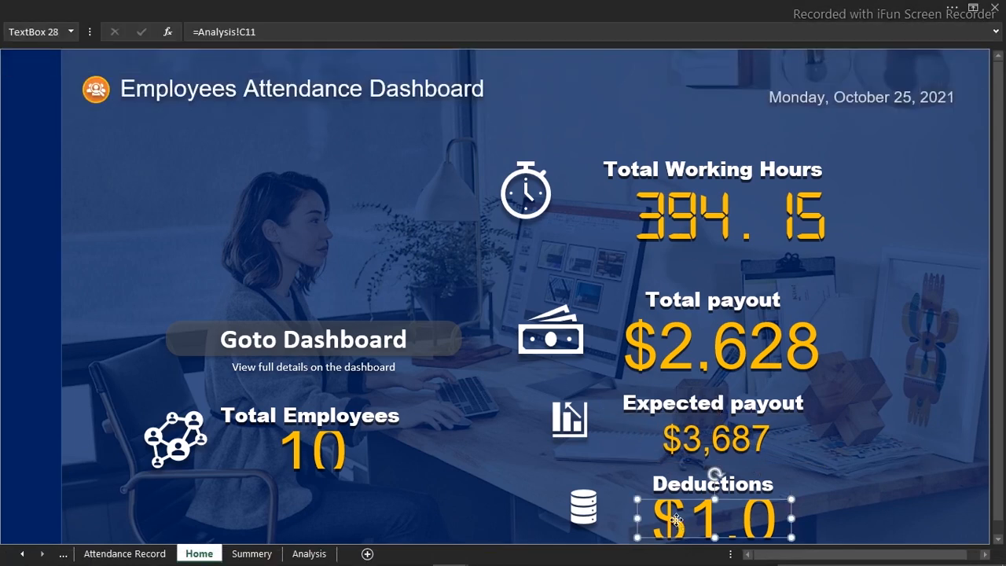
pyautogui.click(227, 9)
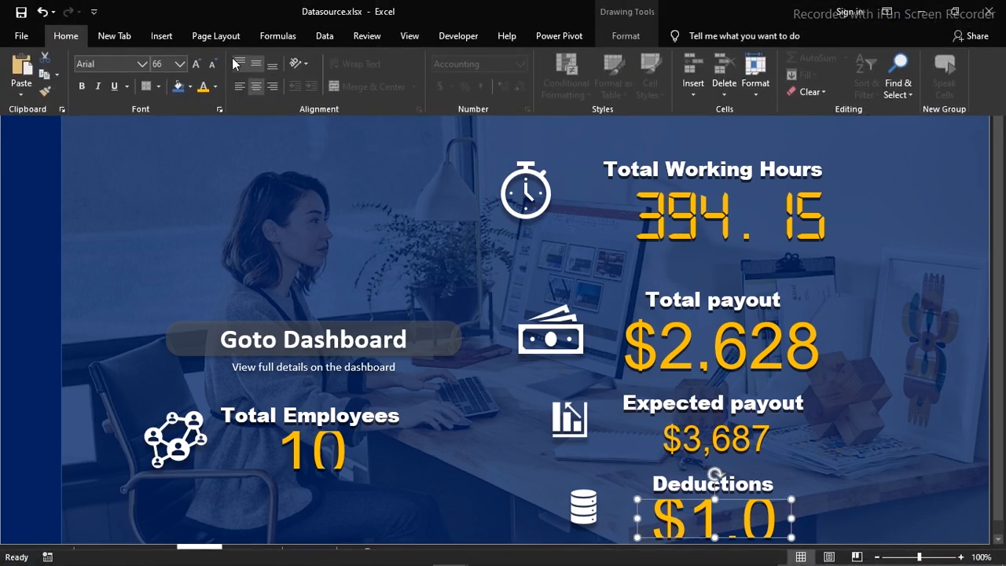
pyautogui.click(211, 63)
pyautogui.click(211, 64)
pyautogui.click(211, 63)
pyautogui.click(211, 63)
pyautogui.click(210, 64)
pyautogui.click(211, 64)
pyautogui.click(210, 64)
pyautogui.click(211, 64)
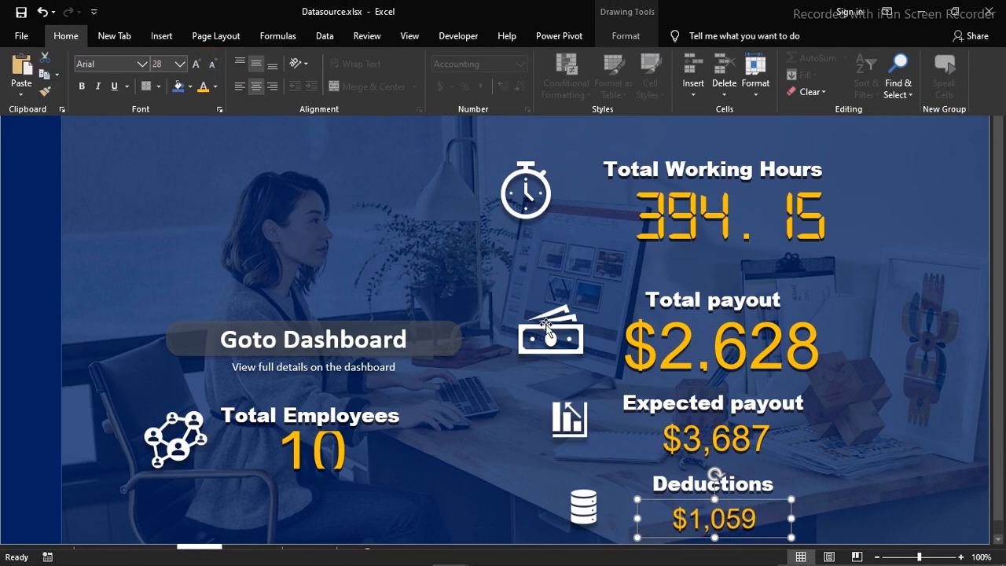
# Extend the Total Employees figure's text box downward so its digits fit completely
pyautogui.click(336, 448)
pyautogui.click(336, 448)
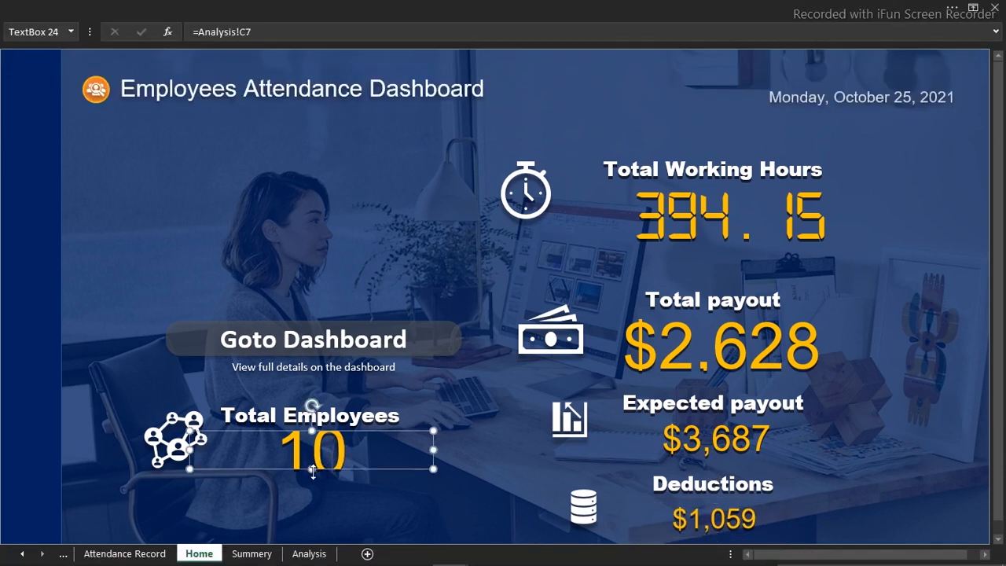
pyautogui.moveTo(312, 469); pyautogui.dragTo(312, 485)
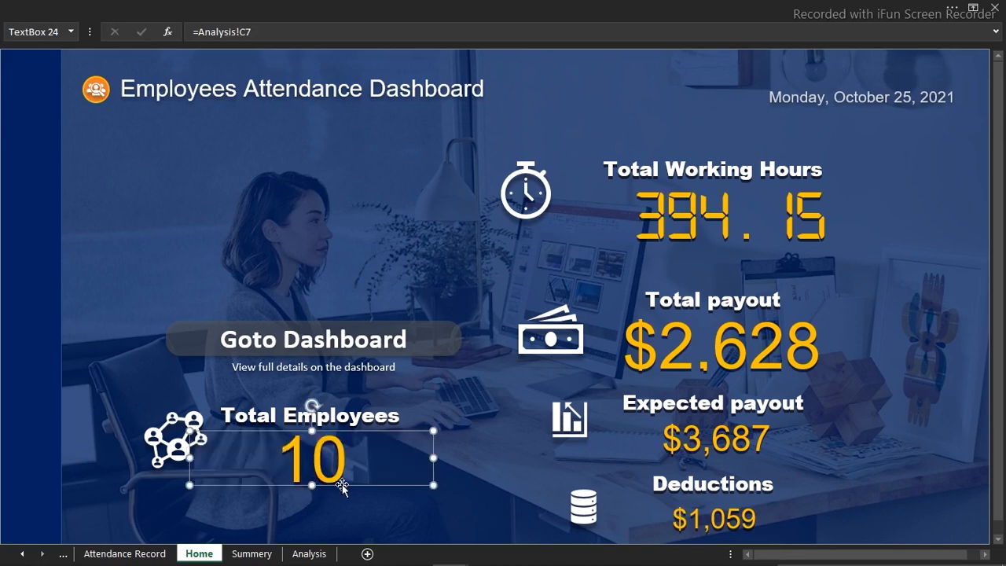
pyautogui.click(487, 259)
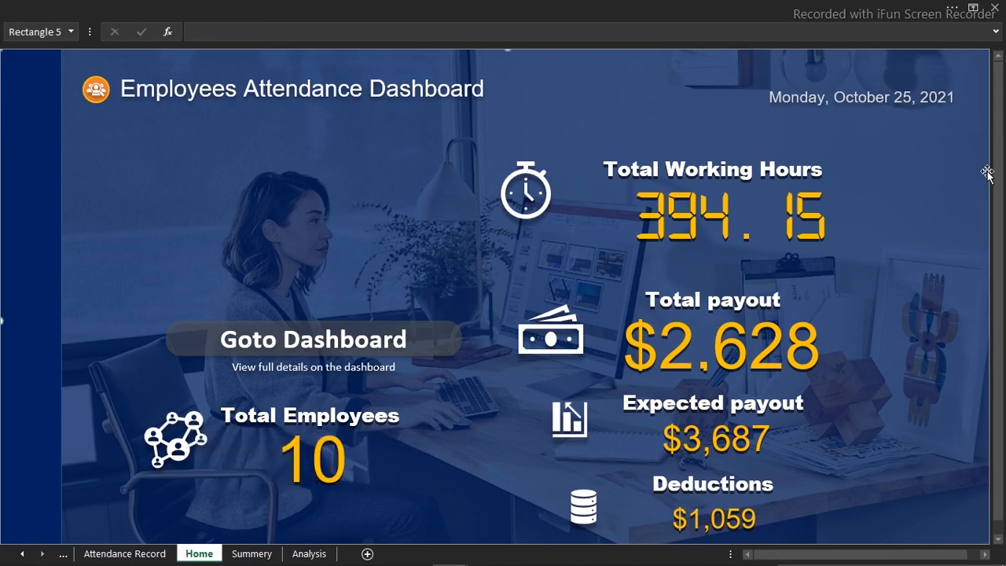
# Hide the formula bar so the Home page fills more of the window
pyautogui.click(791, 6)
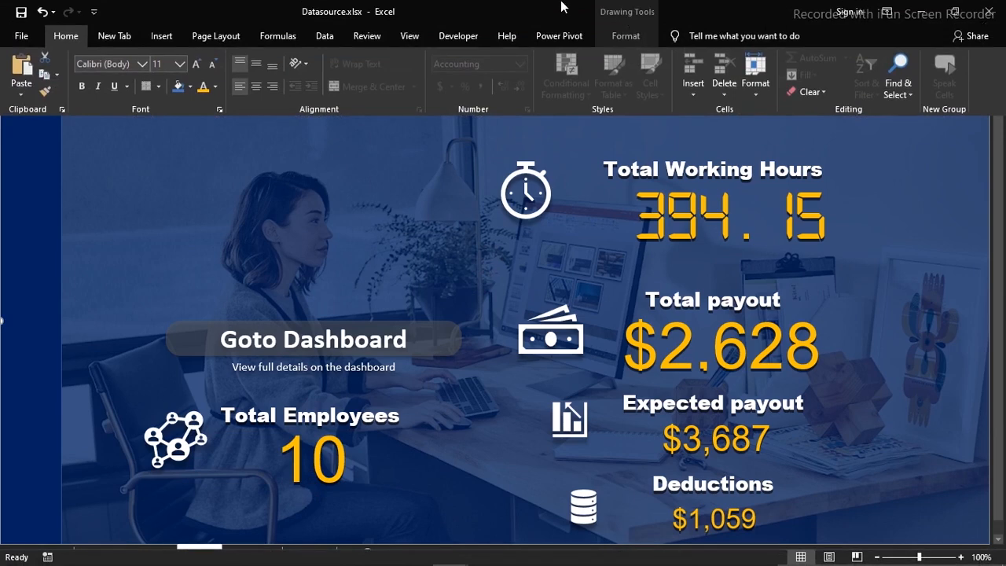
pyautogui.click(409, 36)
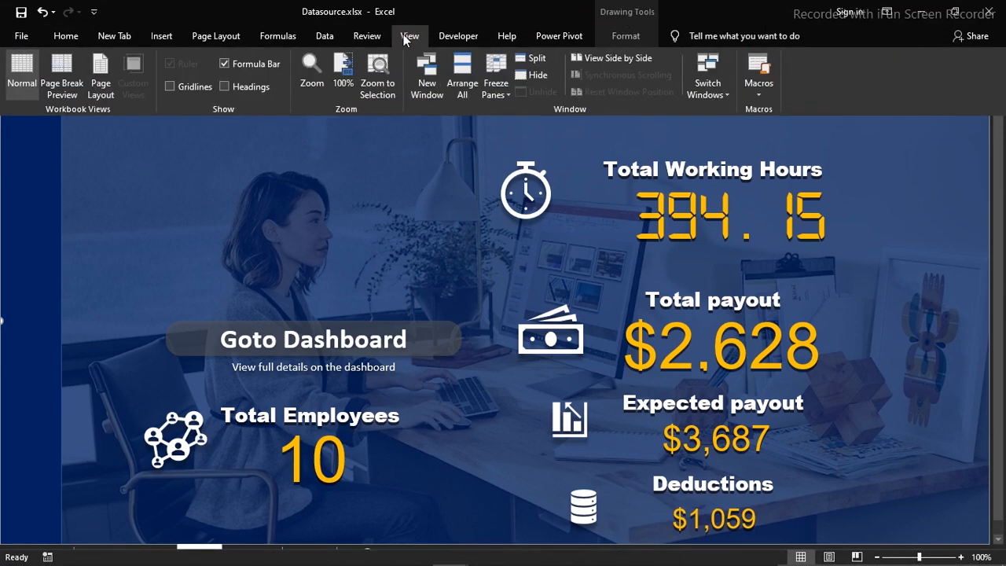
pyautogui.click(235, 61)
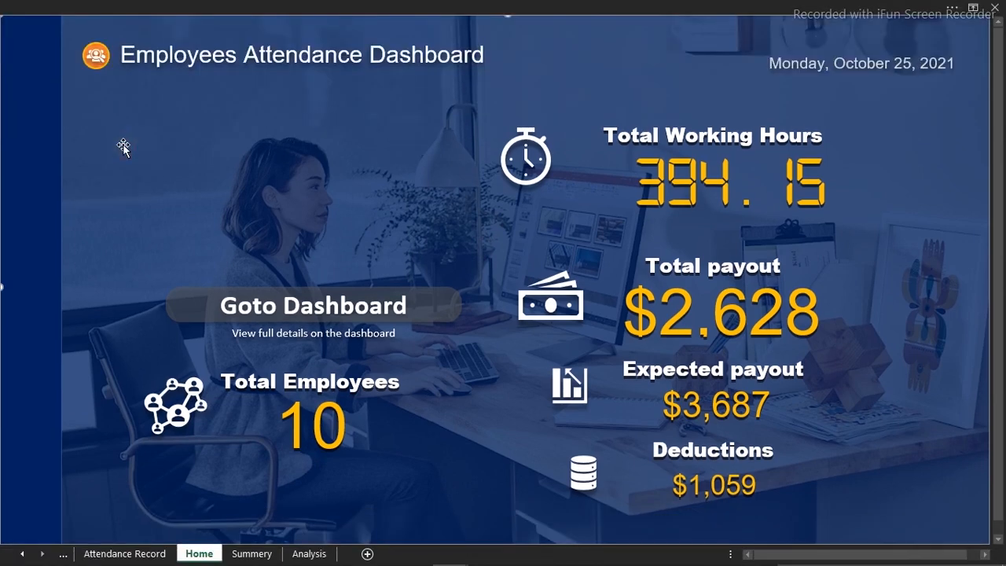
pyautogui.click(254, 226)
# Add a new worksheet after Home and name it Dashboard
pyautogui.click(367, 554)
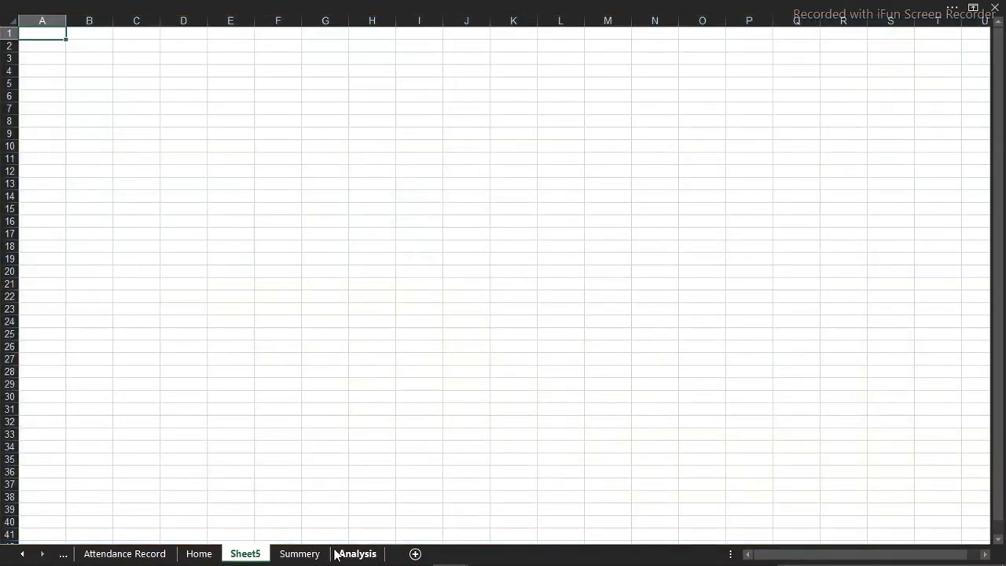
pyautogui.doubleClick(258, 555)
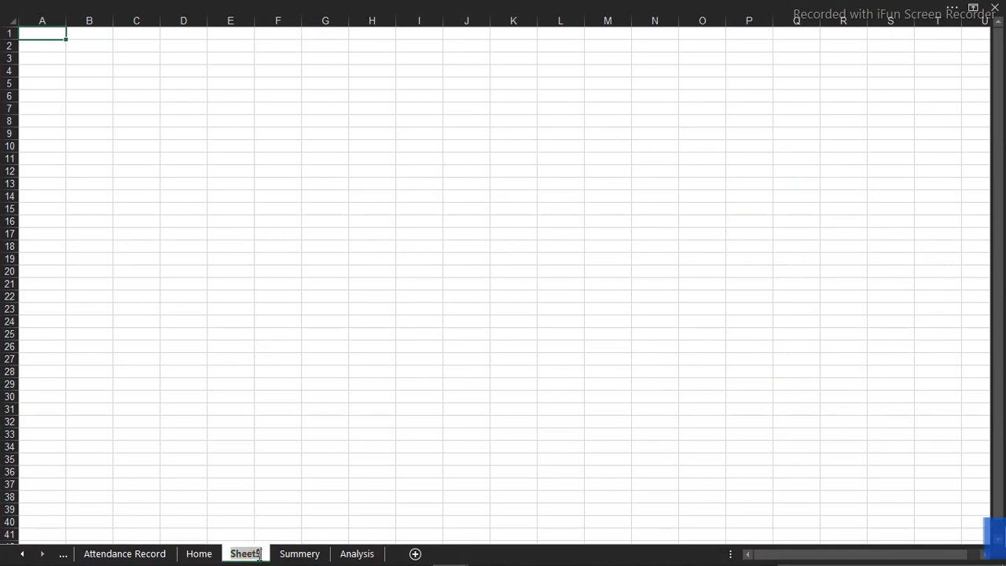
pyautogui.write('Dashboard')
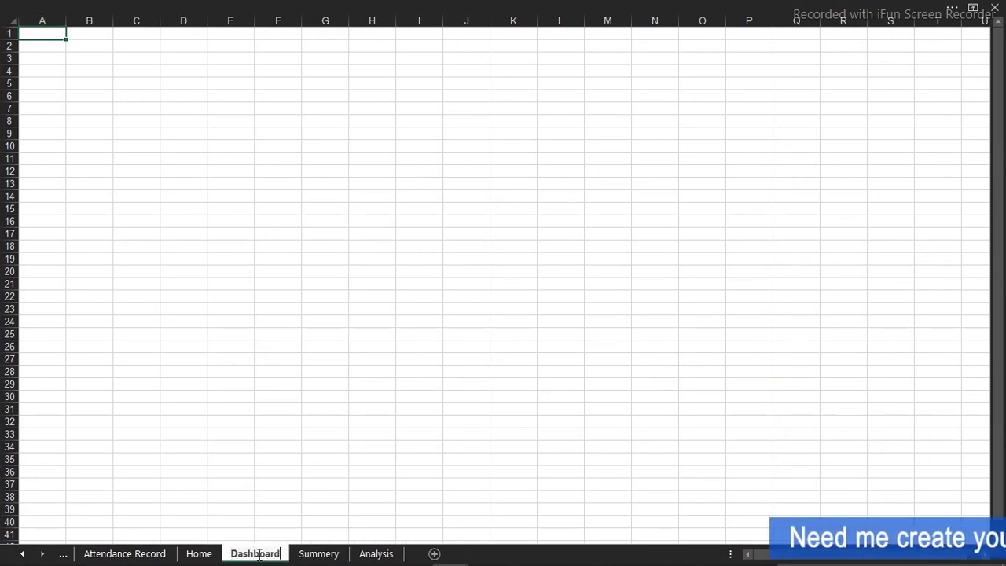
pyautogui.press('Return')
# On the Home sheet, hyperlink the Goto Dashboard button to the Dashboard sheet as a place in this document
pyautogui.click(201, 555)
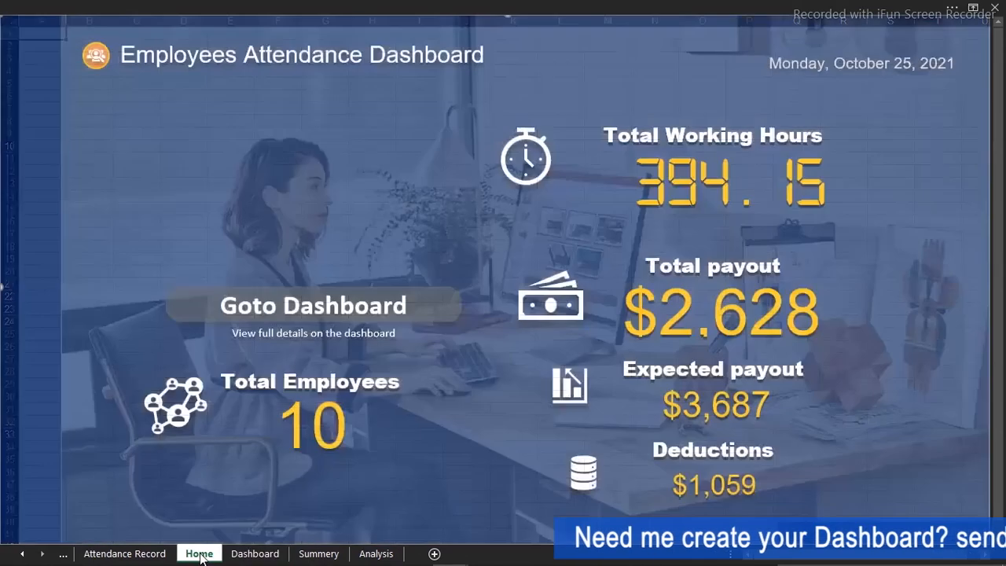
pyautogui.click(348, 307)
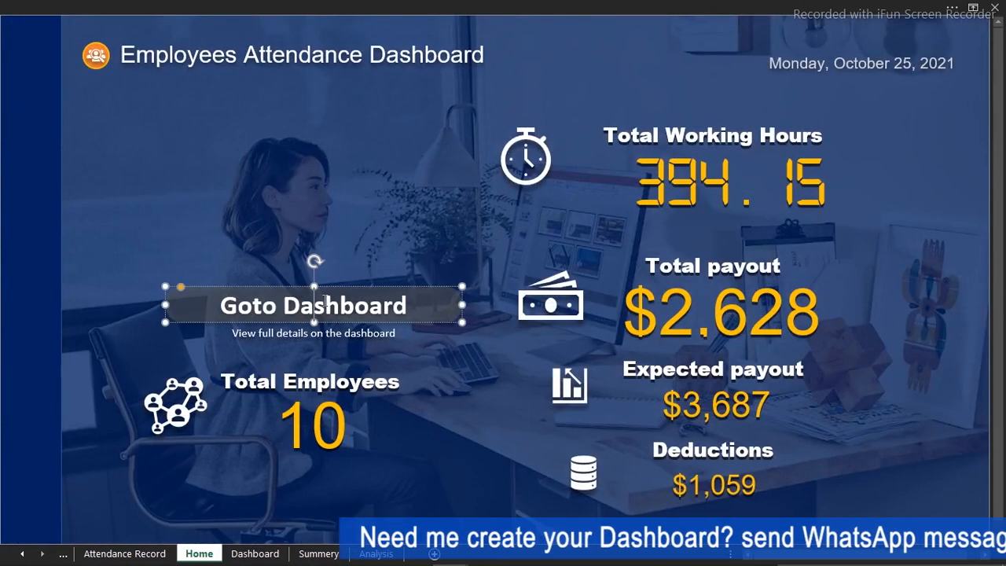
pyautogui.rightClick(283, 289)
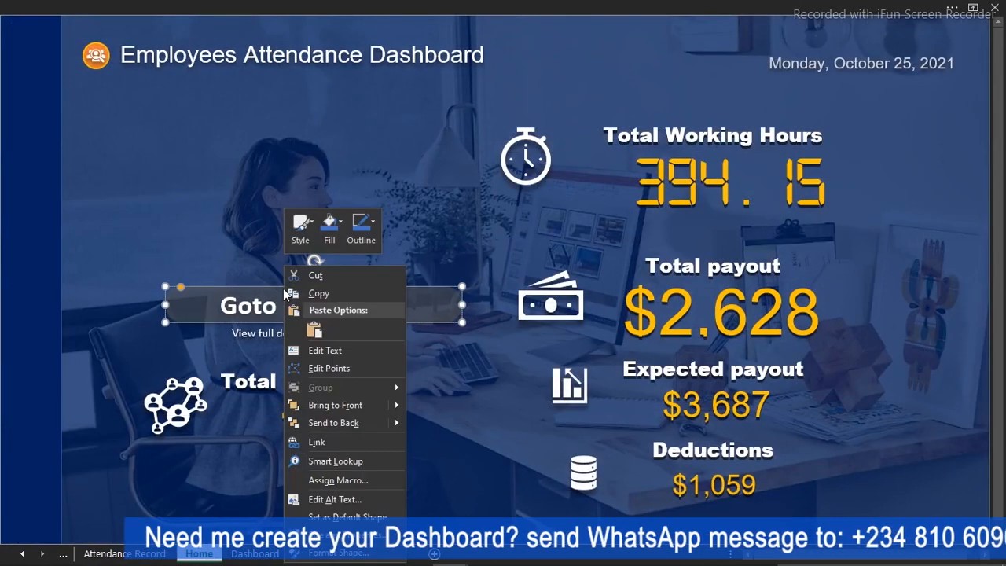
pyautogui.click(321, 442)
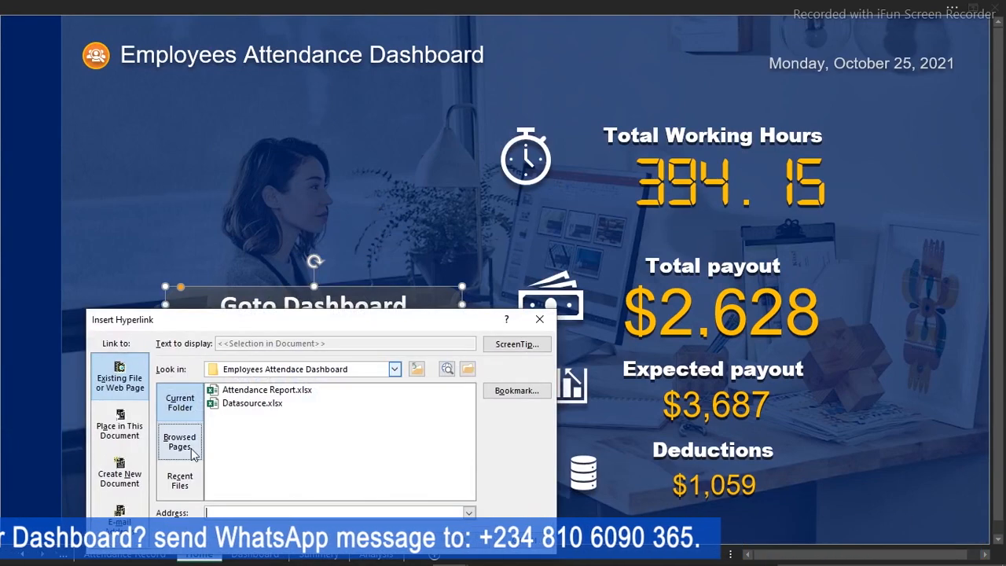
pyautogui.click(129, 438)
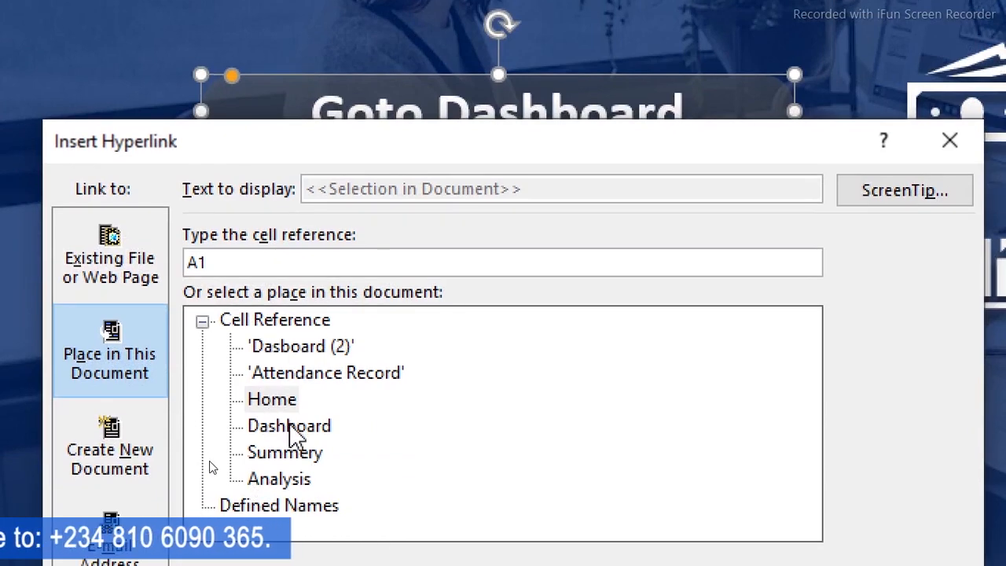
pyautogui.doubleClick(289, 427)
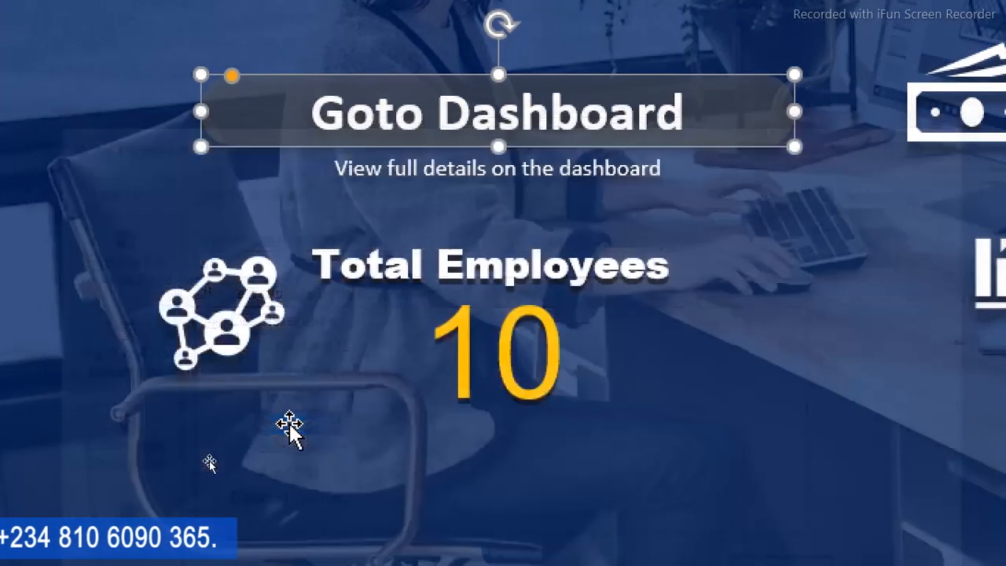
# Test the Goto Dashboard button's hyperlink and return to the Home sheet
pyautogui.click(186, 196)
pyautogui.click(400, 118)
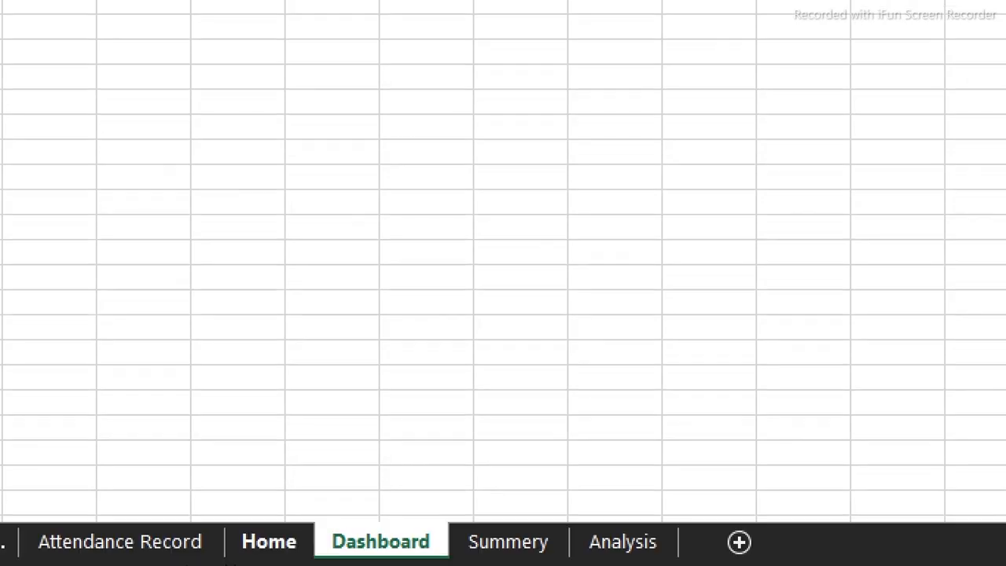
pyautogui.click(292, 550)
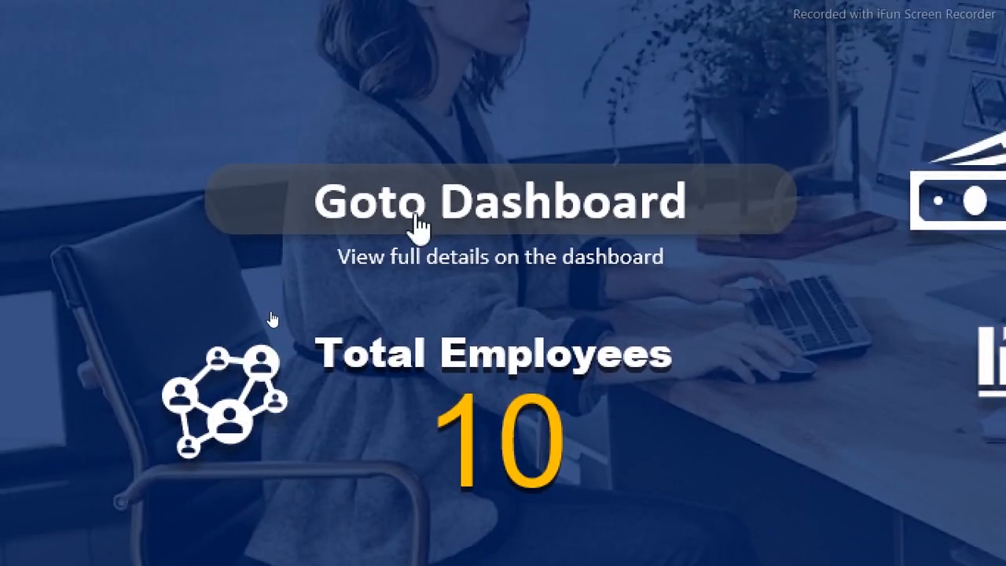
# Edit the Goto Dashboard button's hyperlink to add the ScreenTip text "Click to Goto Dashboard"
pyautogui.rightClick(415, 202)
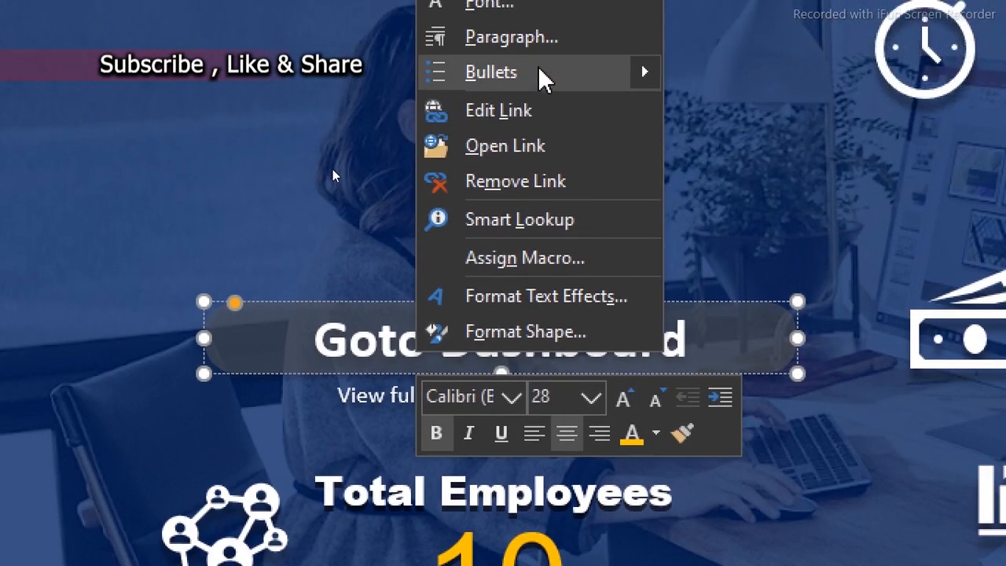
pyautogui.click(532, 116)
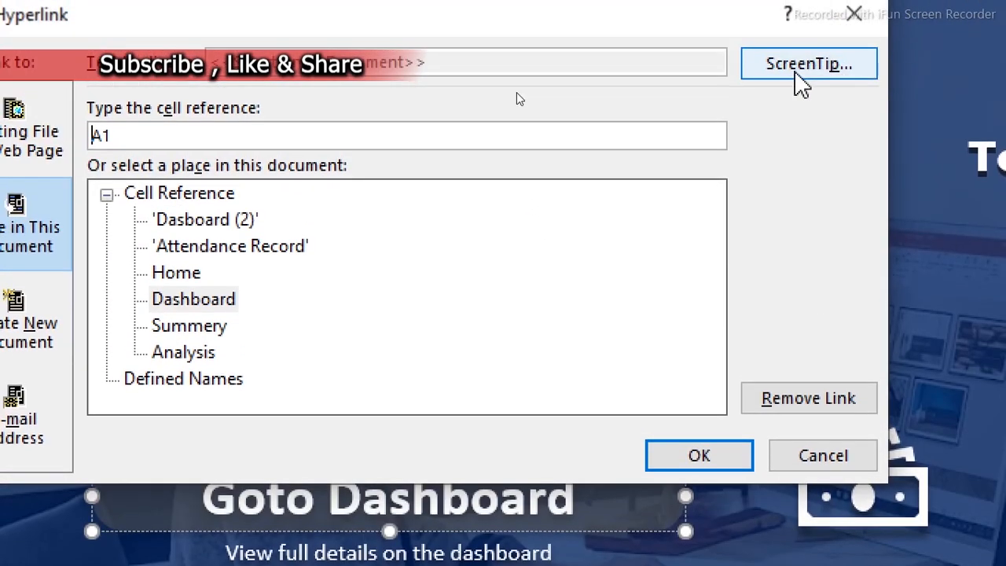
pyautogui.click(798, 78)
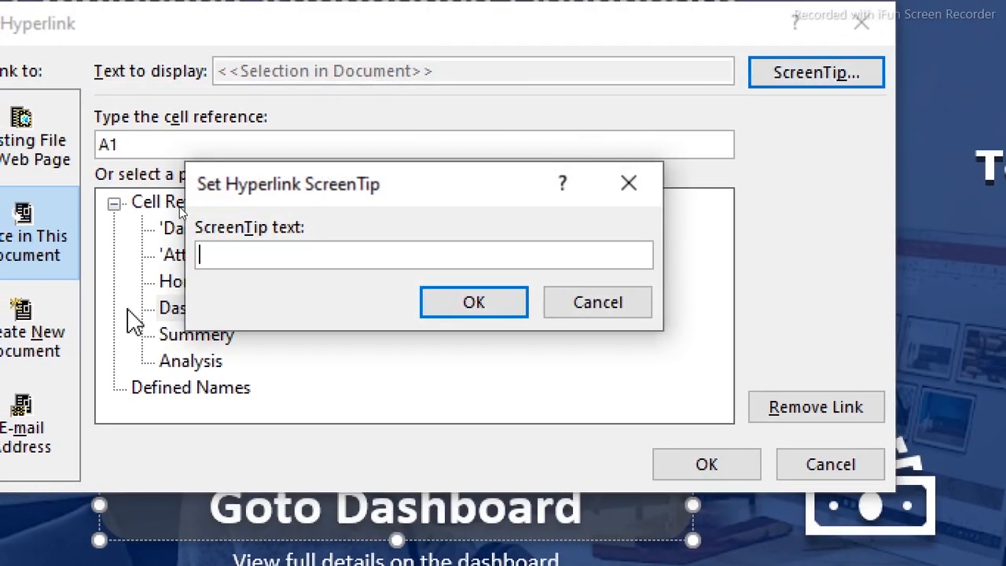
pyautogui.write('G')
pyautogui.press('BackSpace')
pyautogui.write('Click')
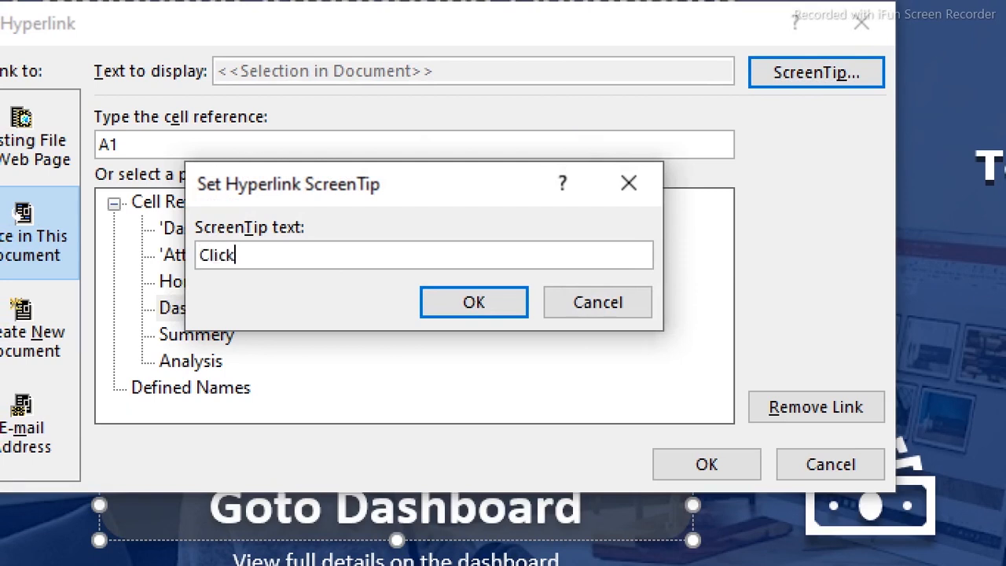
pyautogui.write(' and')
pyautogui.press('BackSpace')
pyautogui.press('BackSpace')
pyautogui.press('BackSpace')
pyautogui.press('BackSpace')
pyautogui.write('to go')
pyautogui.press('BackSpace')
pyautogui.press('BackSpace')
pyautogui.press('BackSpace')
pyautogui.press('BackSpace')
pyautogui.write('Goto ')
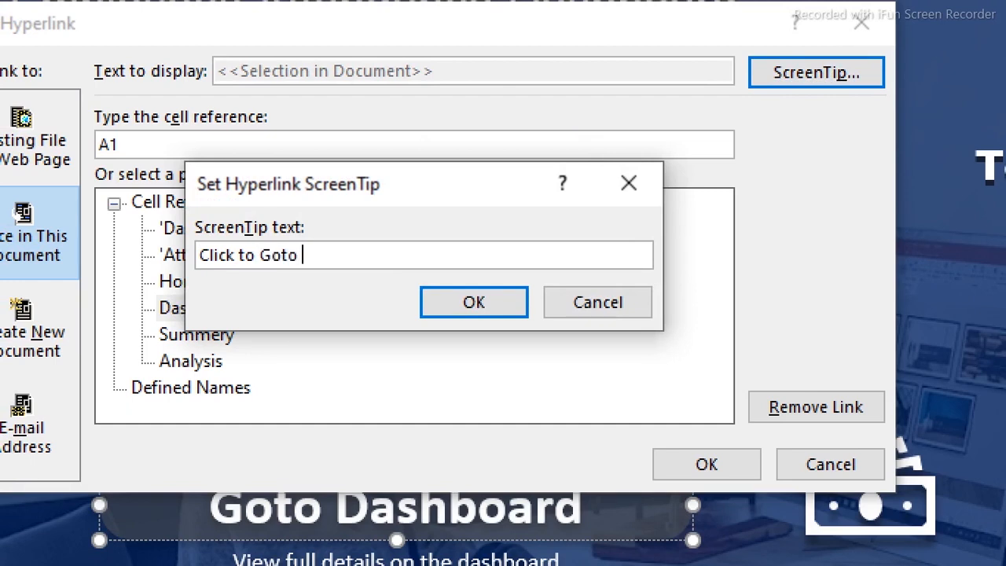
pyautogui.write('Dashboard')
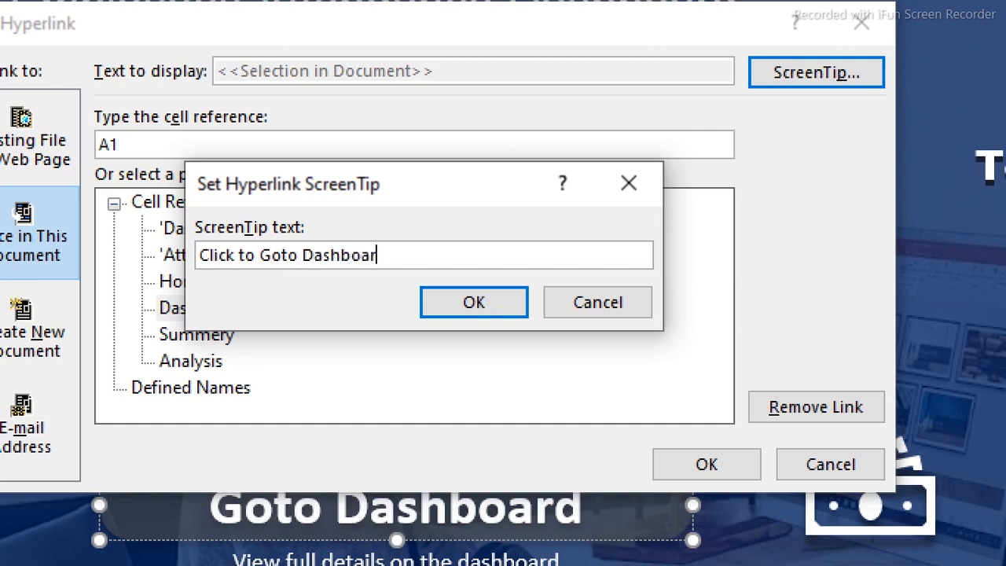
pyautogui.click(493, 313)
pyautogui.click(687, 474)
pyautogui.click(474, 278)
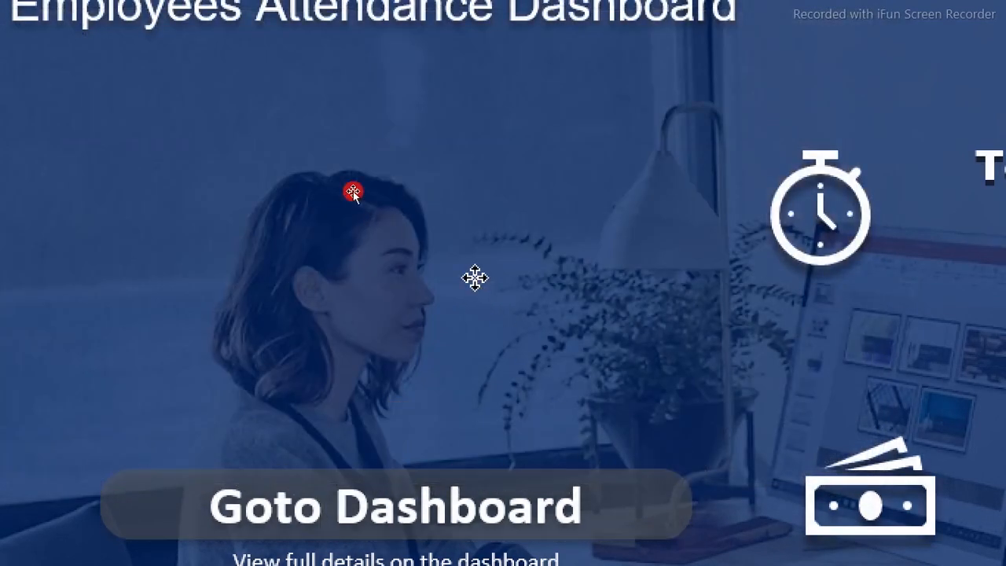
# Follow the Goto Dashboard link, look over the Summery and Analysis sheets, and return to the Home sheet
pyautogui.click(458, 499)
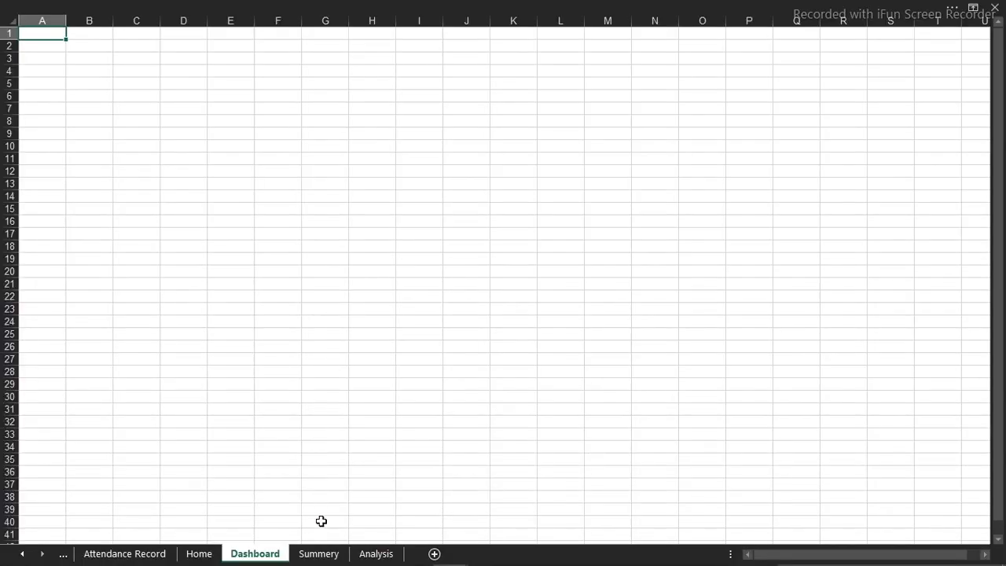
pyautogui.click(330, 554)
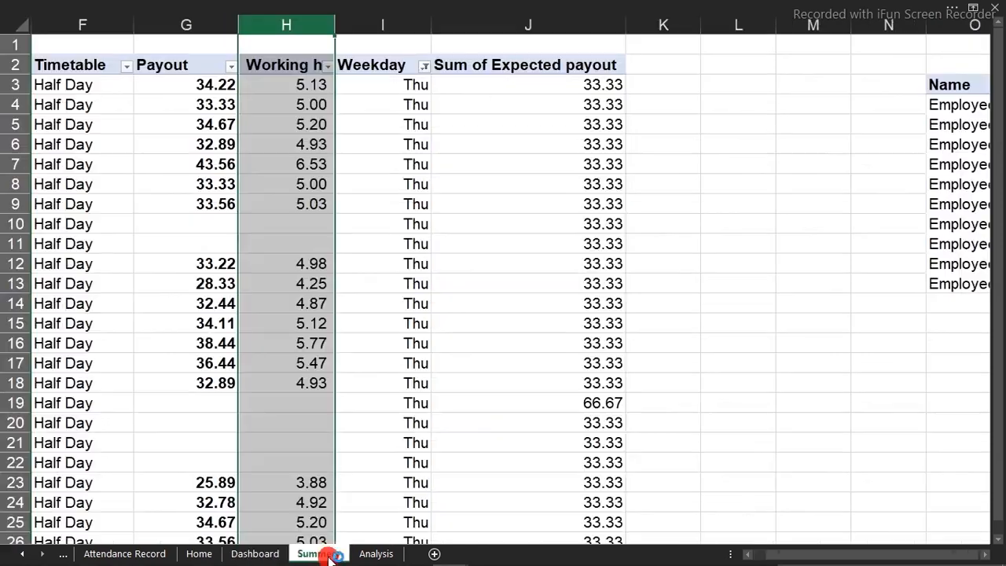
pyautogui.click(376, 554)
pyautogui.click(265, 554)
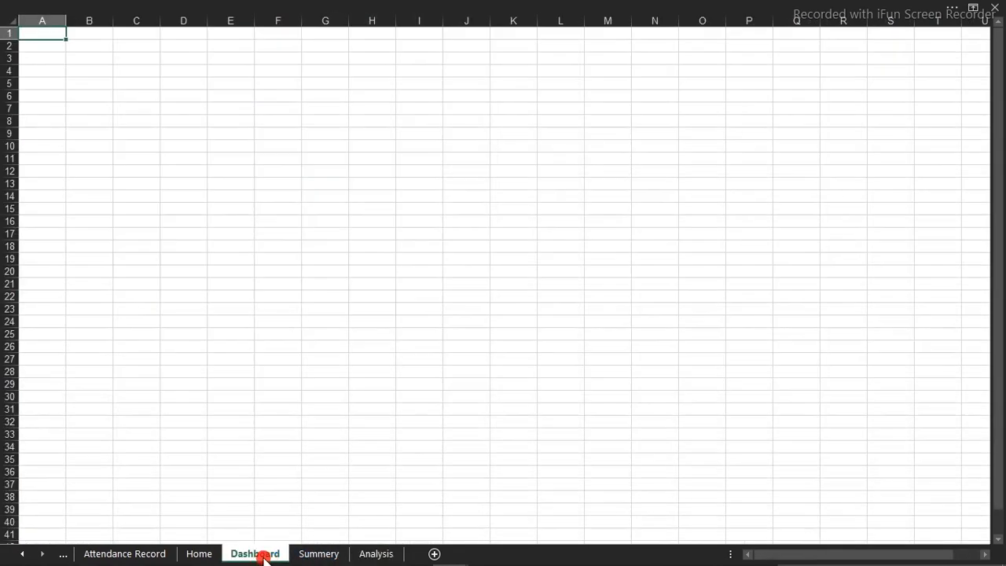
pyautogui.click(208, 556)
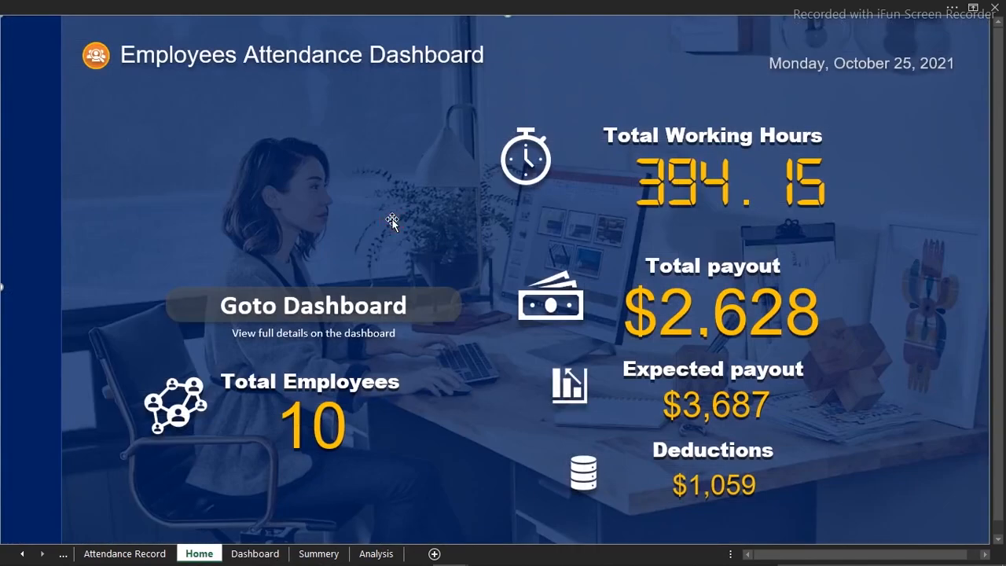
# Switch to the workbook containing the finished dashboard and view its Summary sheet
pyautogui.moveTo(415, 564)
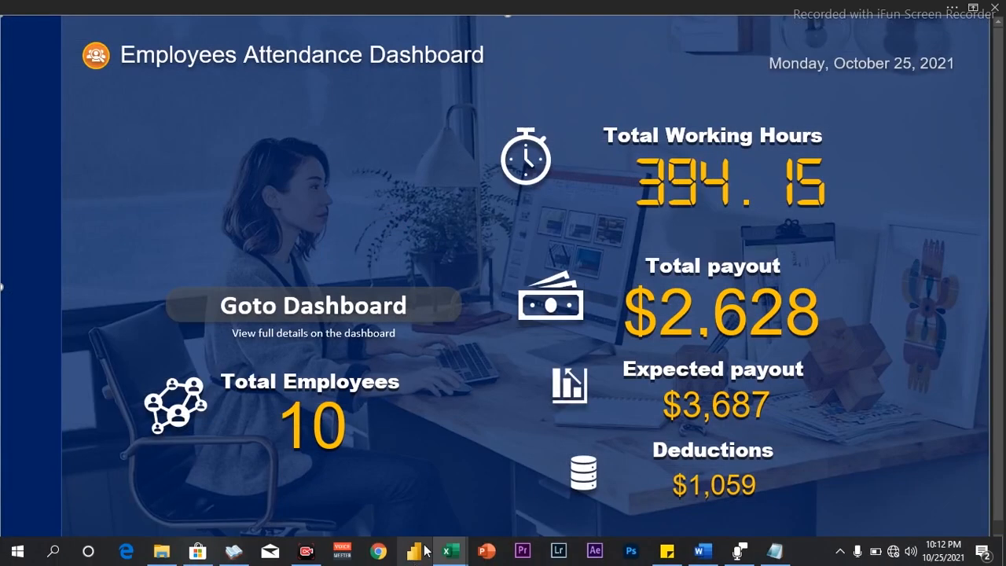
pyautogui.moveTo(449, 552)
pyautogui.click(405, 516)
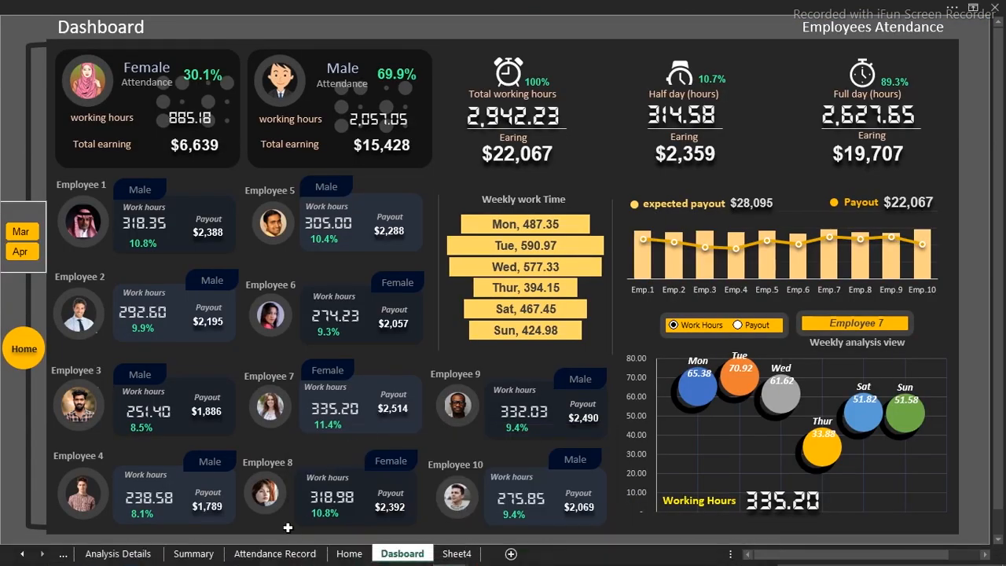
pyautogui.click(187, 553)
# Examine the gender, hours, weekday, payout and per-employee tables on the Analysis Details sheet
pyautogui.click(126, 553)
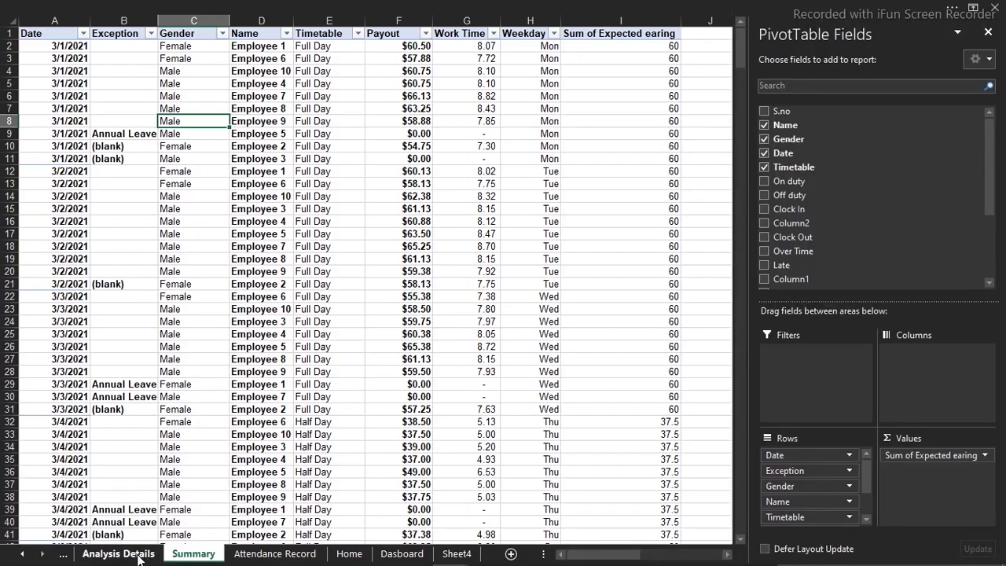
pyautogui.click(488, 309)
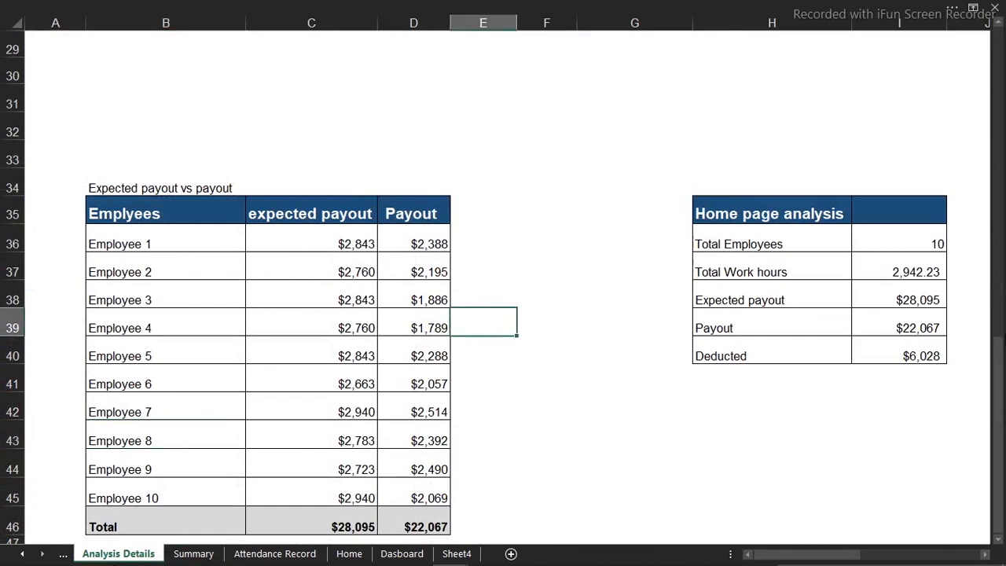
pyautogui.moveTo(997, 354); pyautogui.dragTo(986, 79)
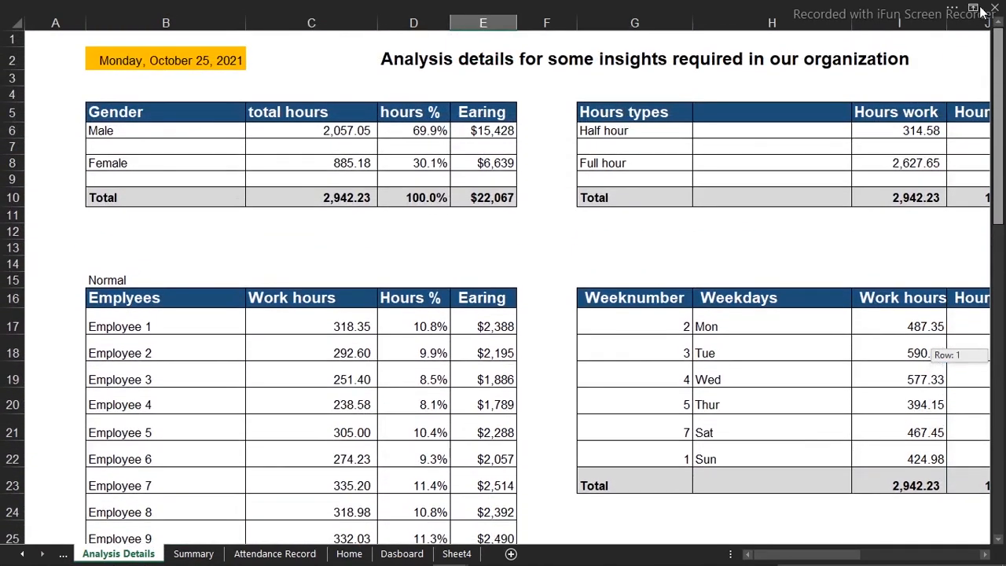
pyautogui.moveTo(757, 557); pyautogui.dragTo(881, 538)
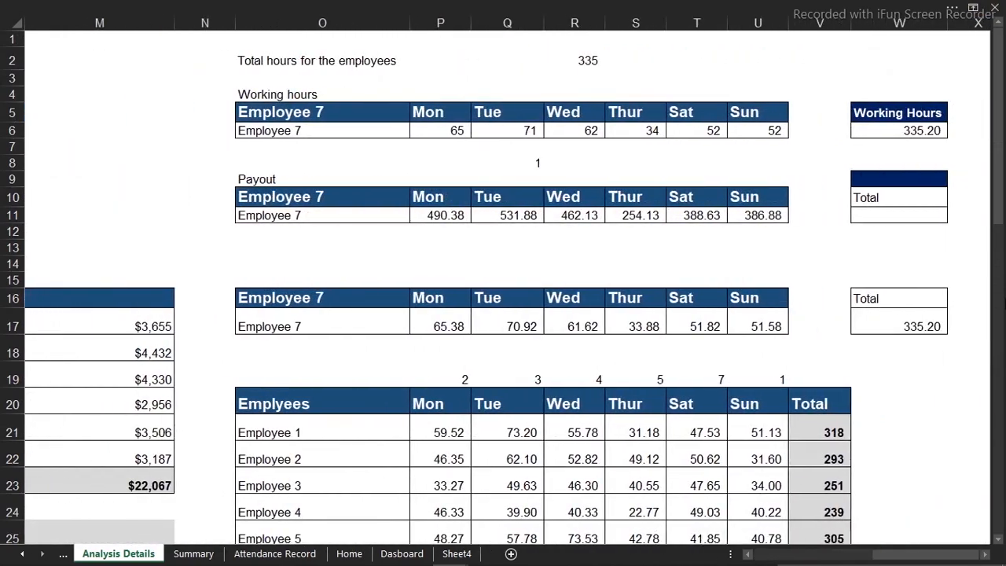
pyautogui.moveTo(1000, 211); pyautogui.dragTo(953, 95)
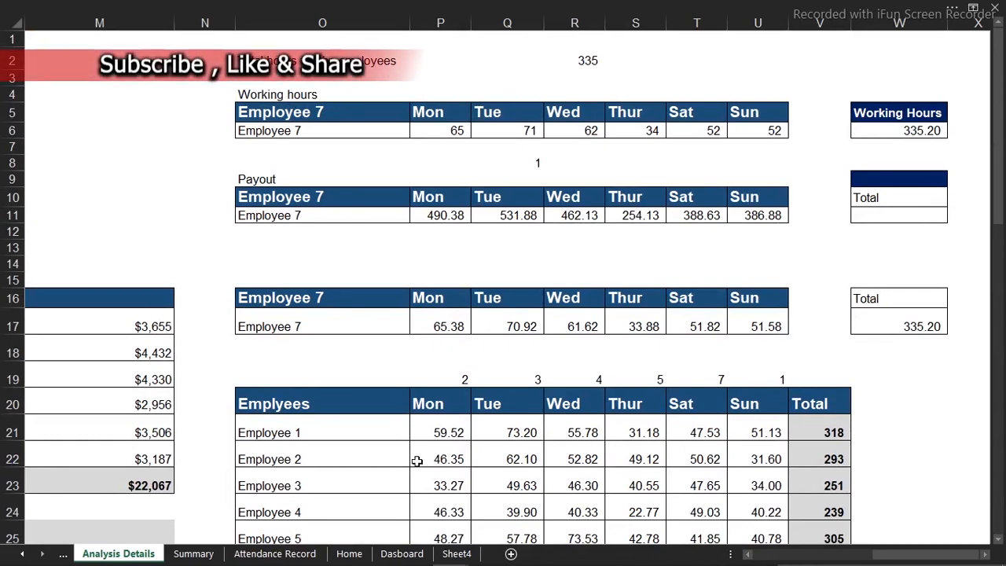
pyautogui.click(762, 556)
pyautogui.click(763, 557)
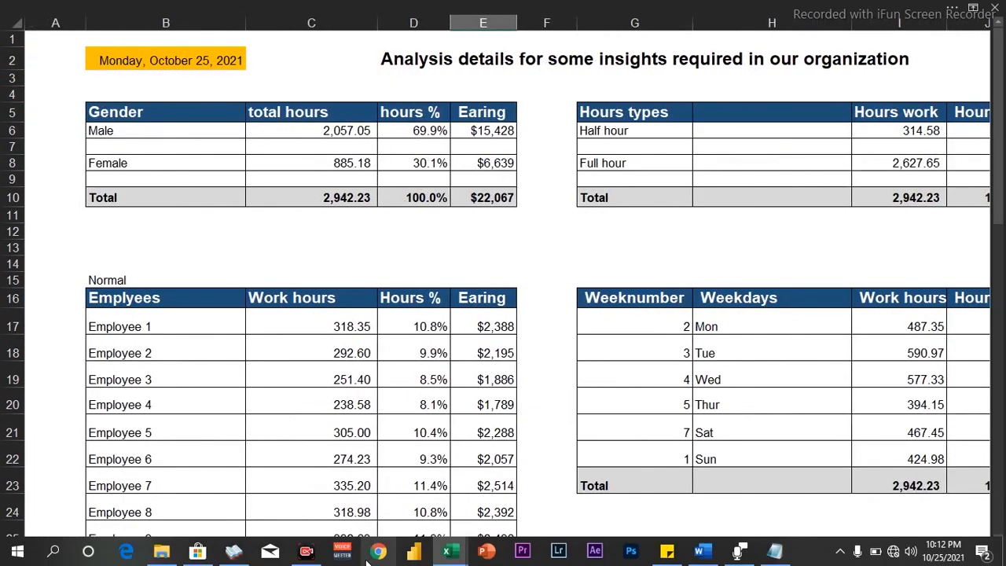
# On the finished Dasboard sheet, switch the month slicer between Mar and Apr to compare the monthly figures
pyautogui.click(398, 555)
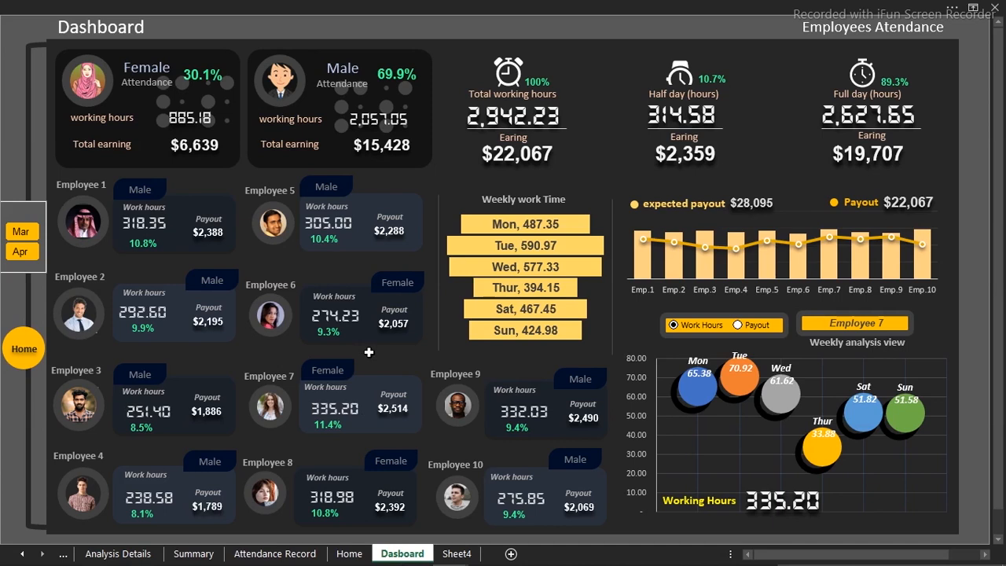
pyautogui.click(20, 231)
pyautogui.click(21, 252)
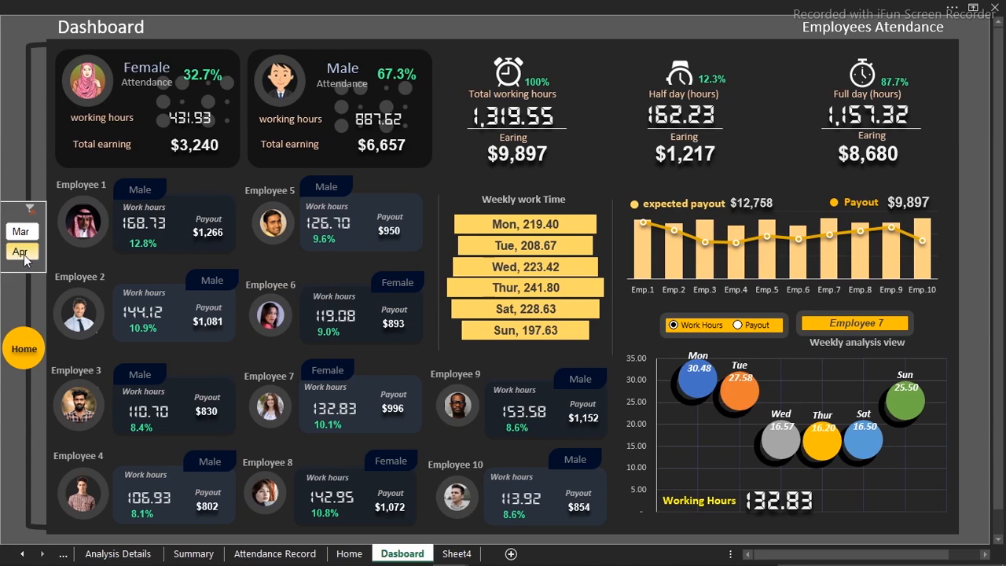
pyautogui.click(21, 231)
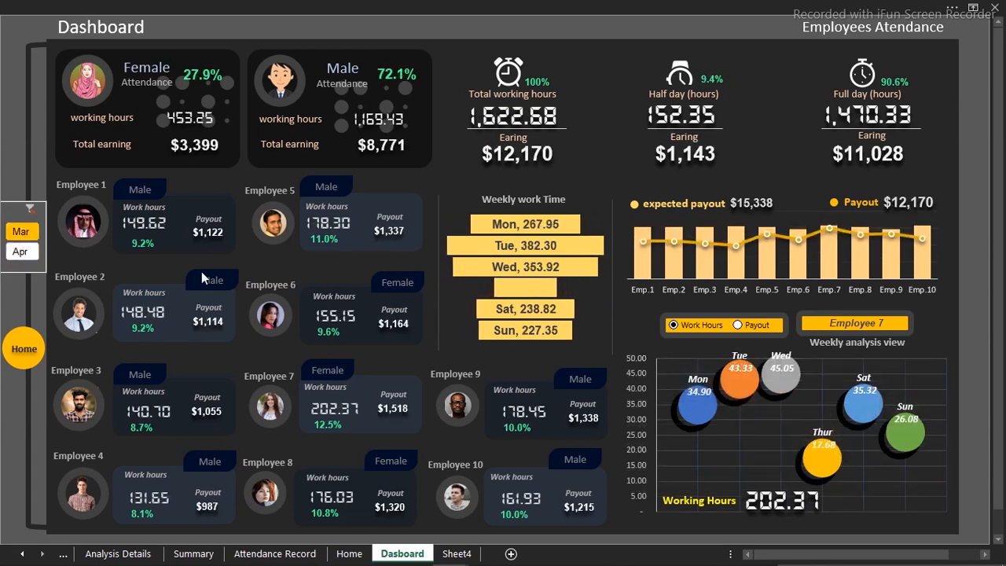
pyautogui.click(34, 258)
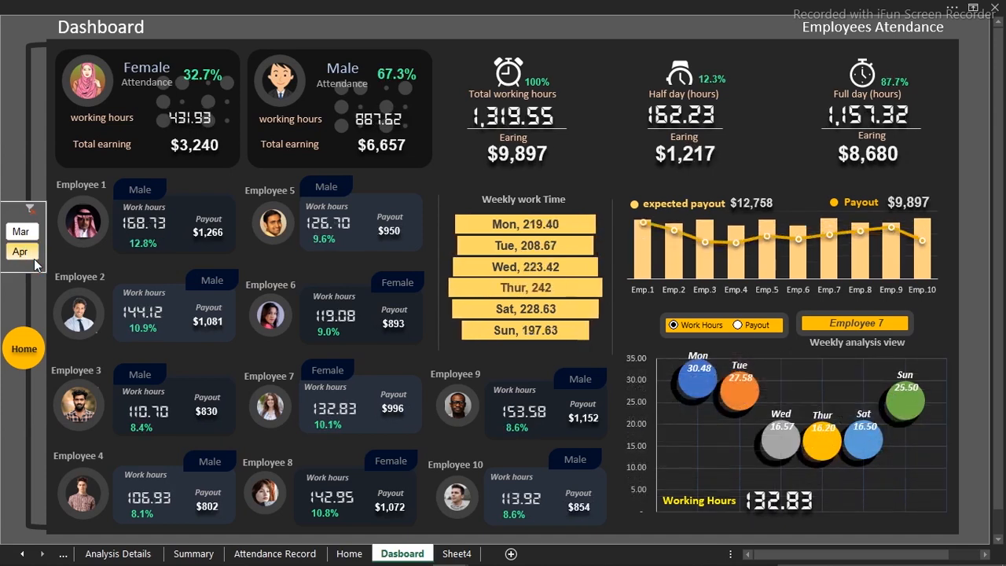